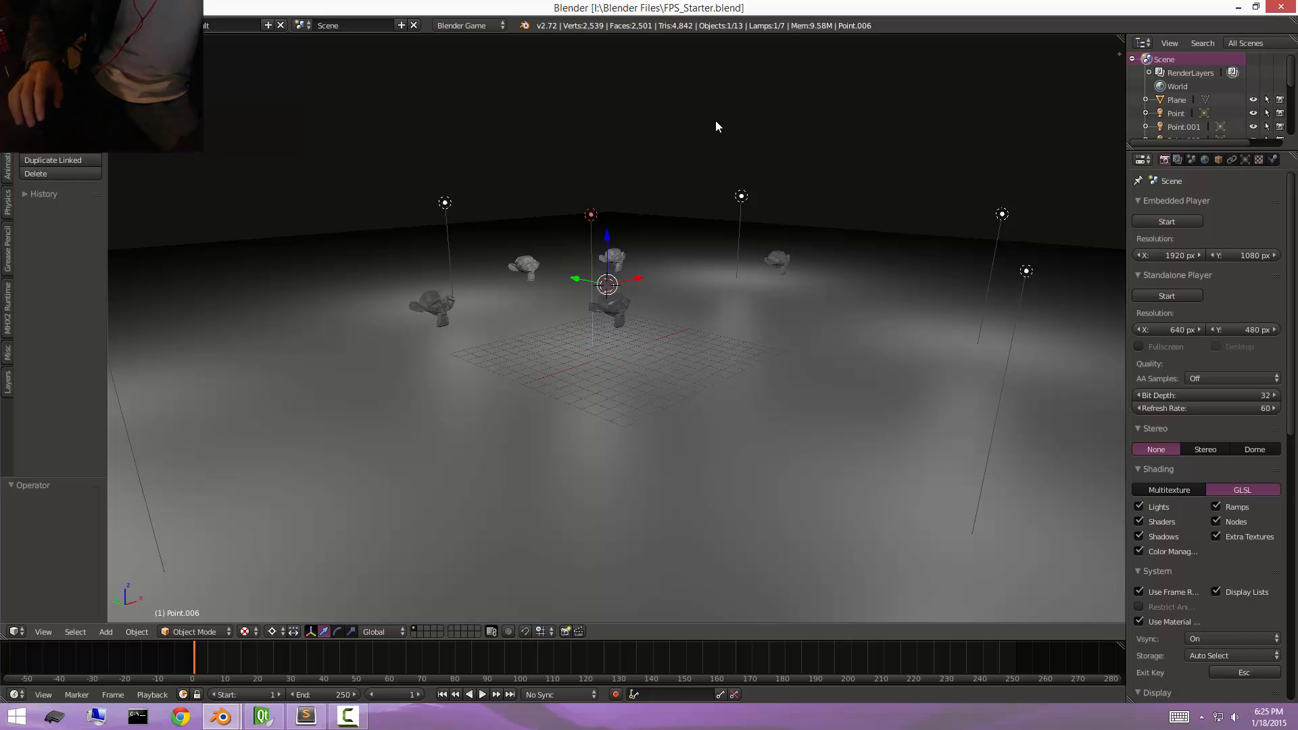
Run the game preview of the starter scene with the lamps and monkey heads, and stop it.
middle_drag(675, 237, 663, 248)
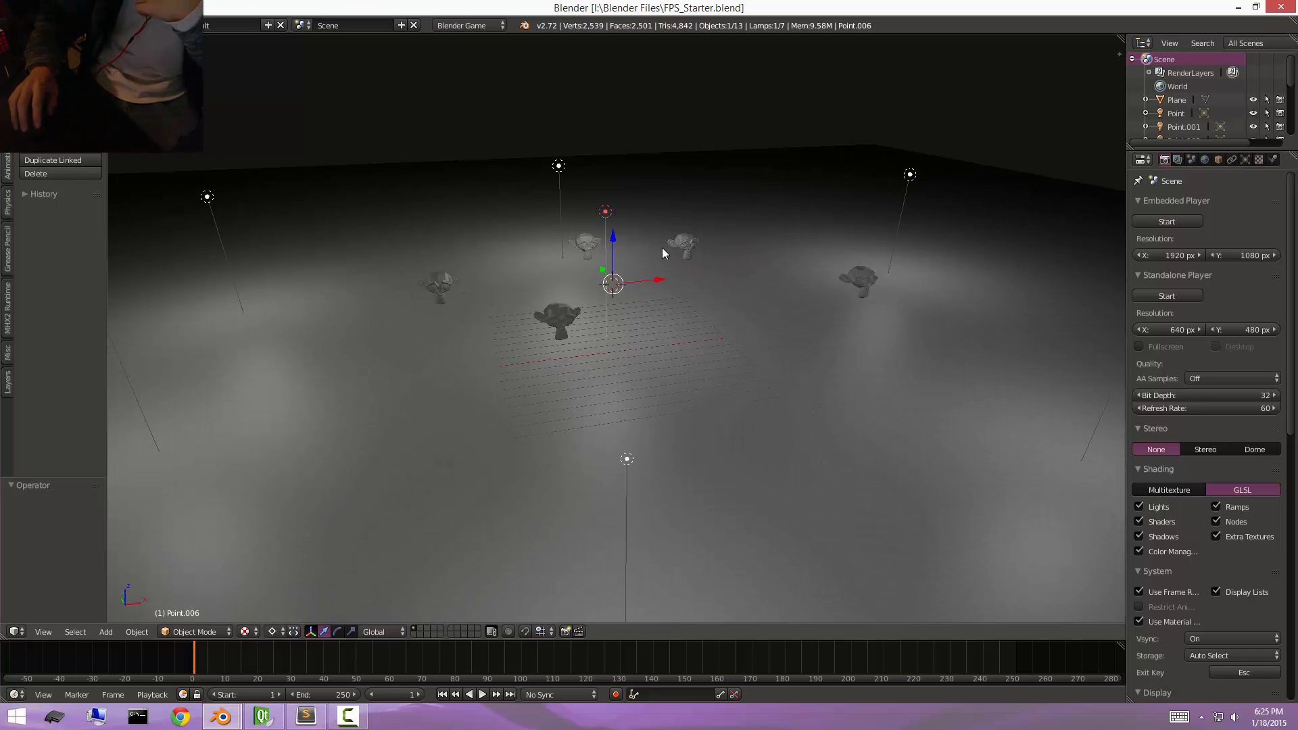
mouse_move(700, 330)
middle_down()
mouse_move(825, 310)
mouse_move(688, 327)
middle_up()
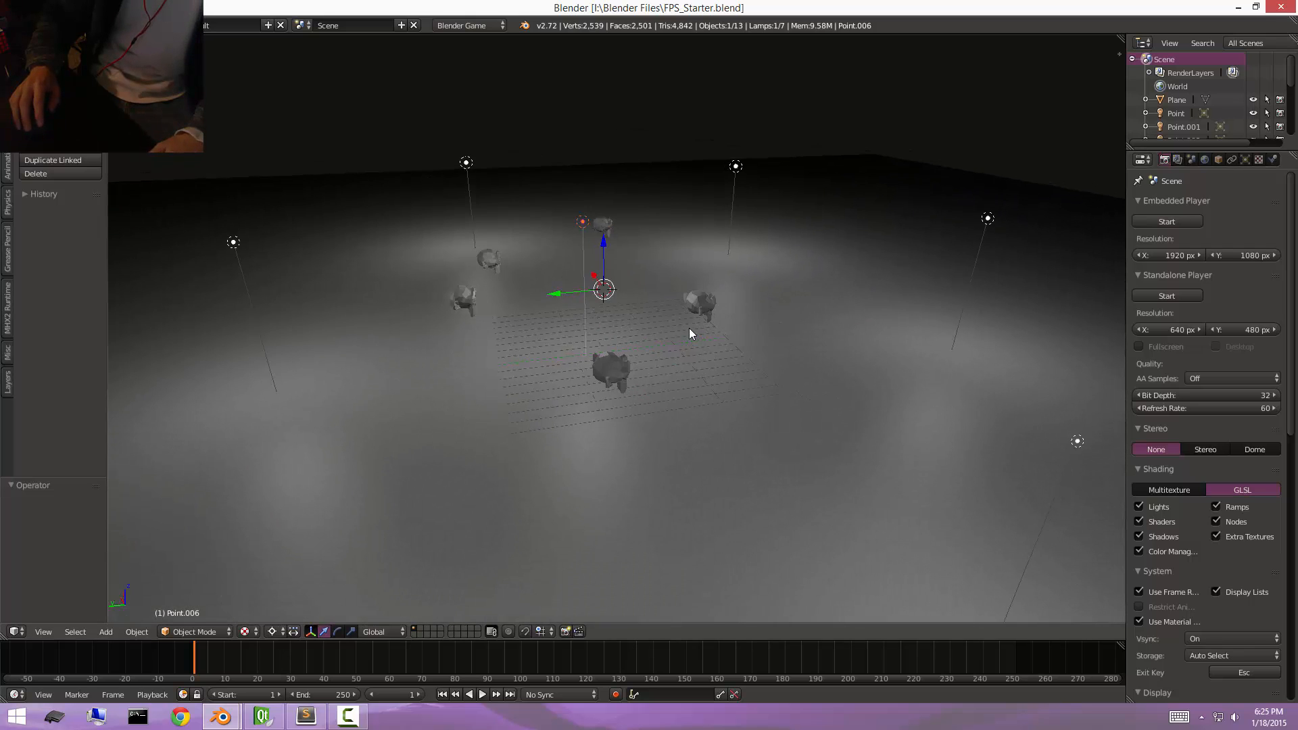
key(p)
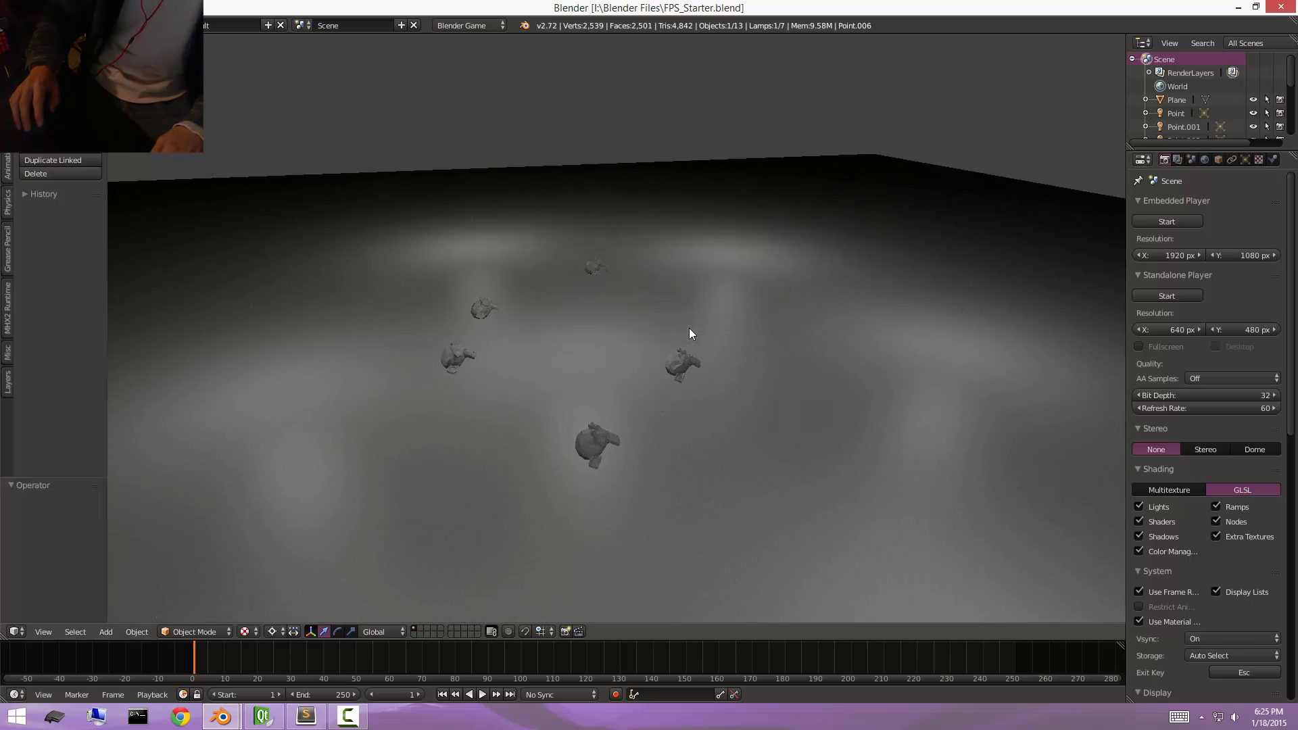
key(Escape)
middle_drag(748, 327, 860, 360)
Switch to Sublime Text to view the AwesomeFPS.py script and return to Blender.
key(alt+Tab)
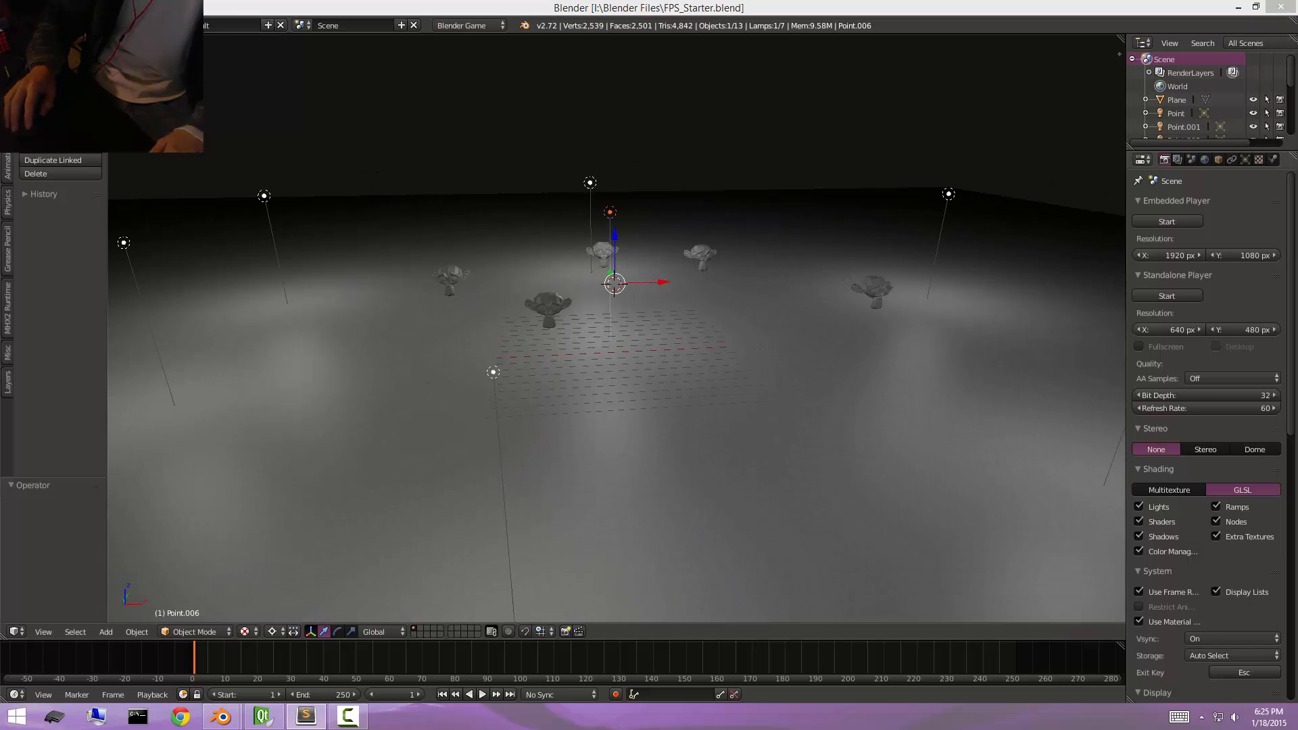
drag(1297, 223, 710, 66)
double_click(710, 65)
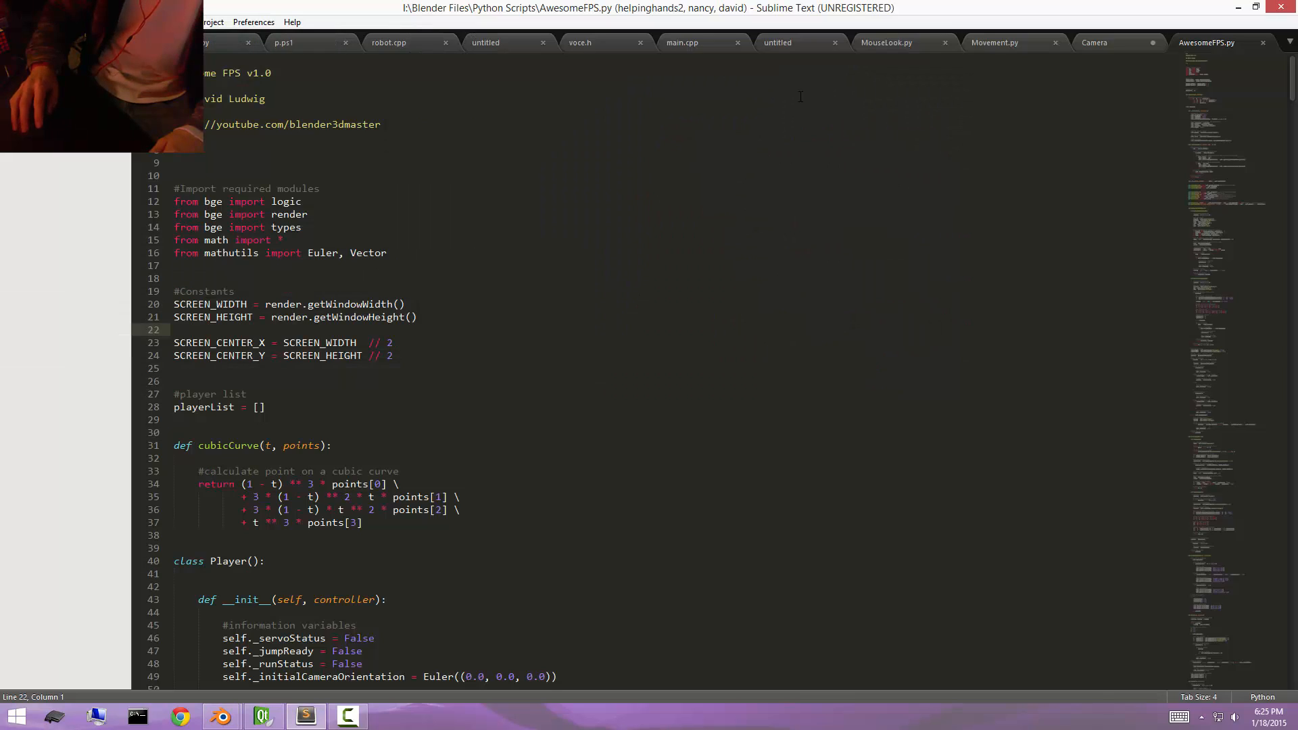
drag(743, 6, 1297, 87)
Snap the 3D cursor to the center of the scene.
click(745, 186)
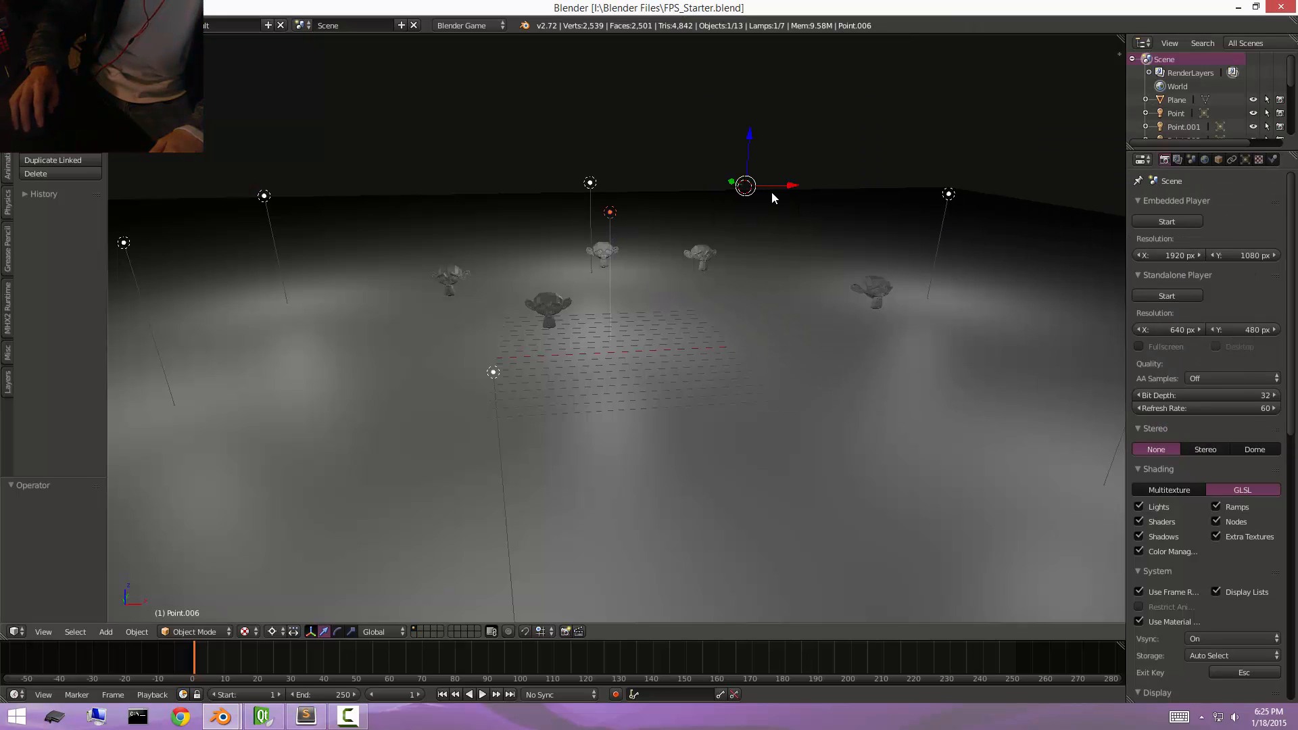
key(shift+s)
click(609, 303)
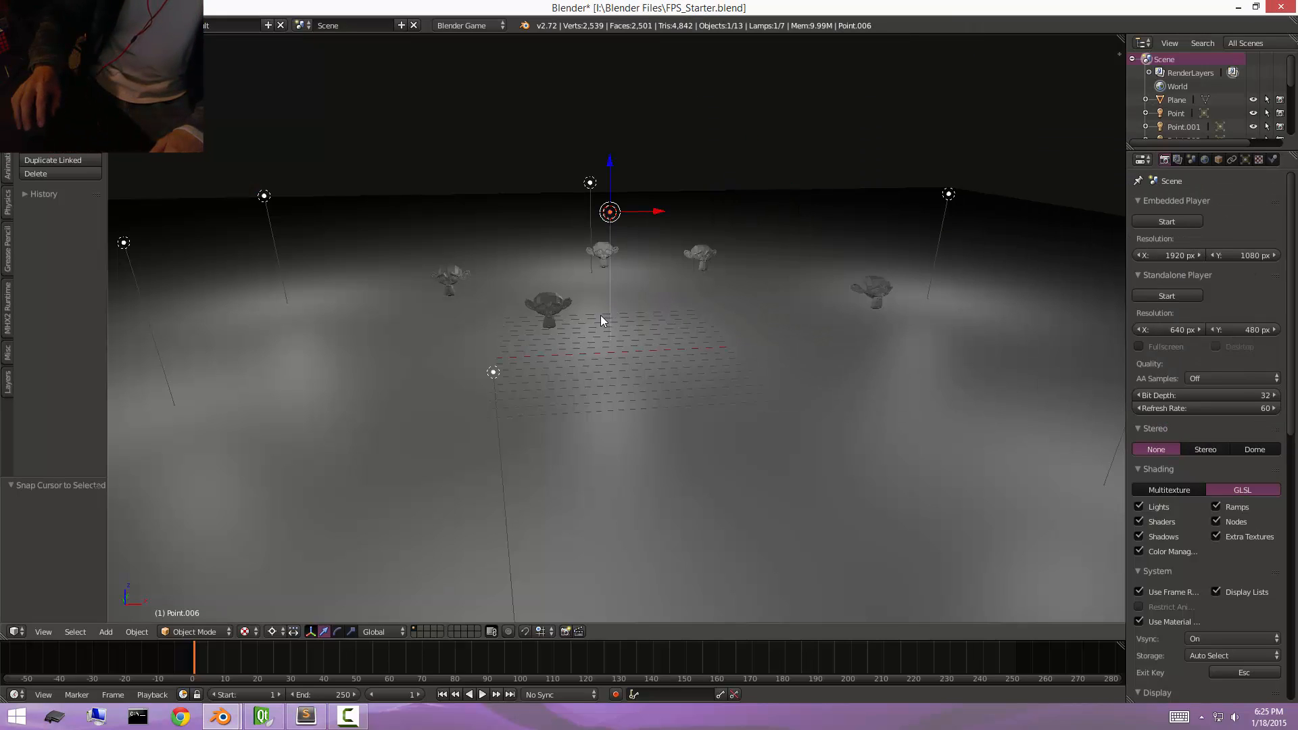
key(shift+s)
click(598, 327)
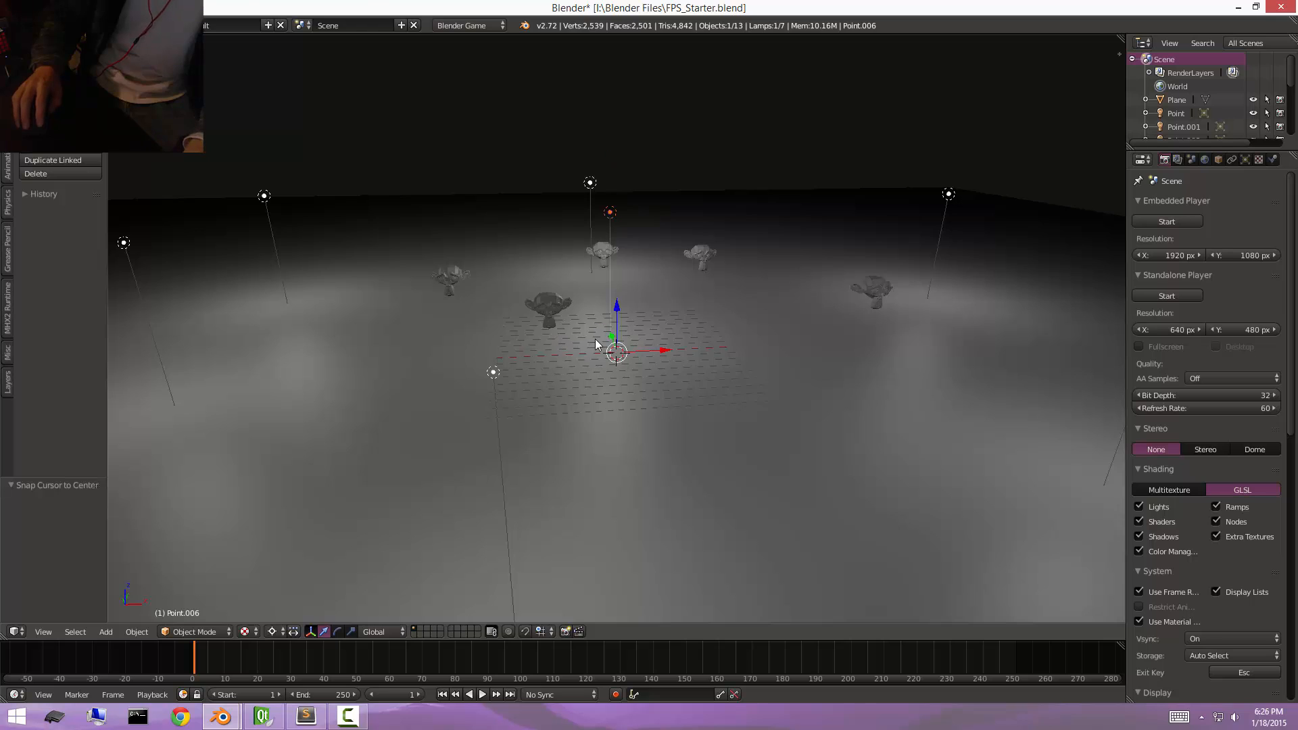
Add a capsule mesh at the 3D cursor.
middle_drag(597, 341, 695, 334)
key(shift+a)
mouse_move(695, 334)
click(768, 477)
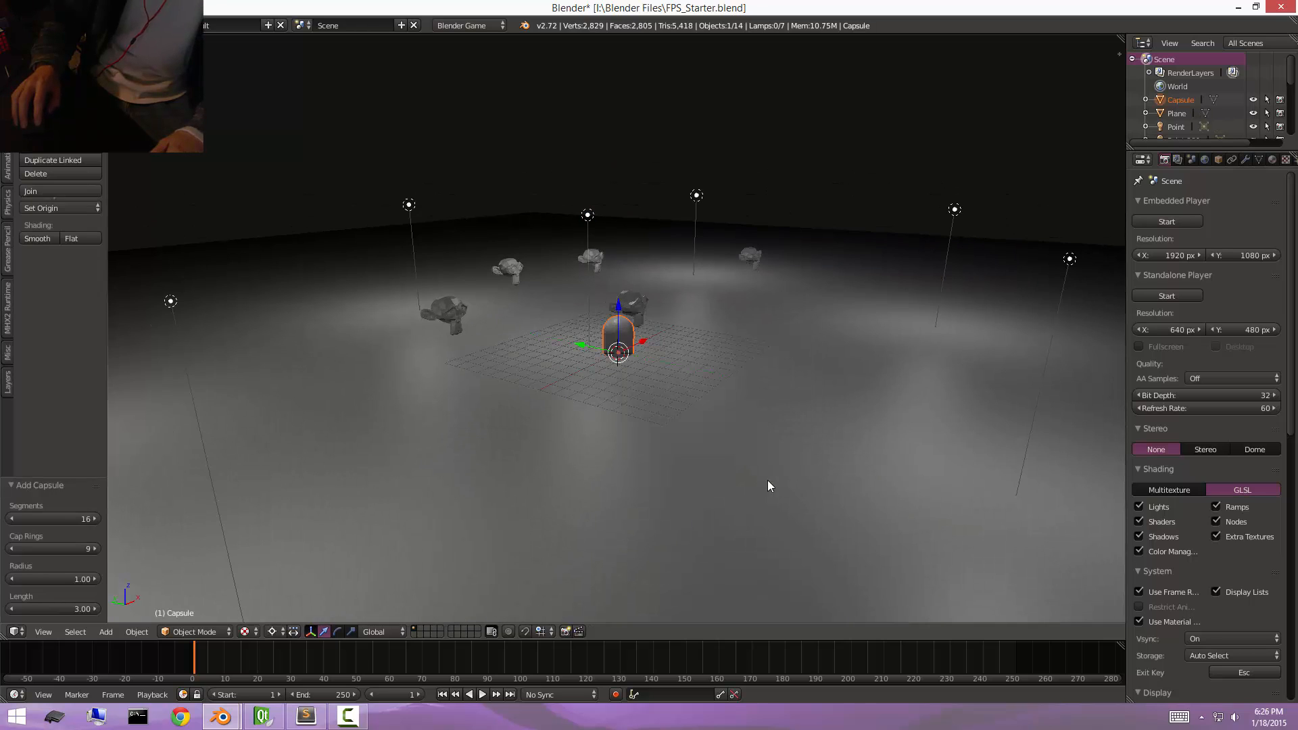
In orthographic side view, raise the capsule 2.7 units along the Z axis to bring it above the floor.
key(KP_7)
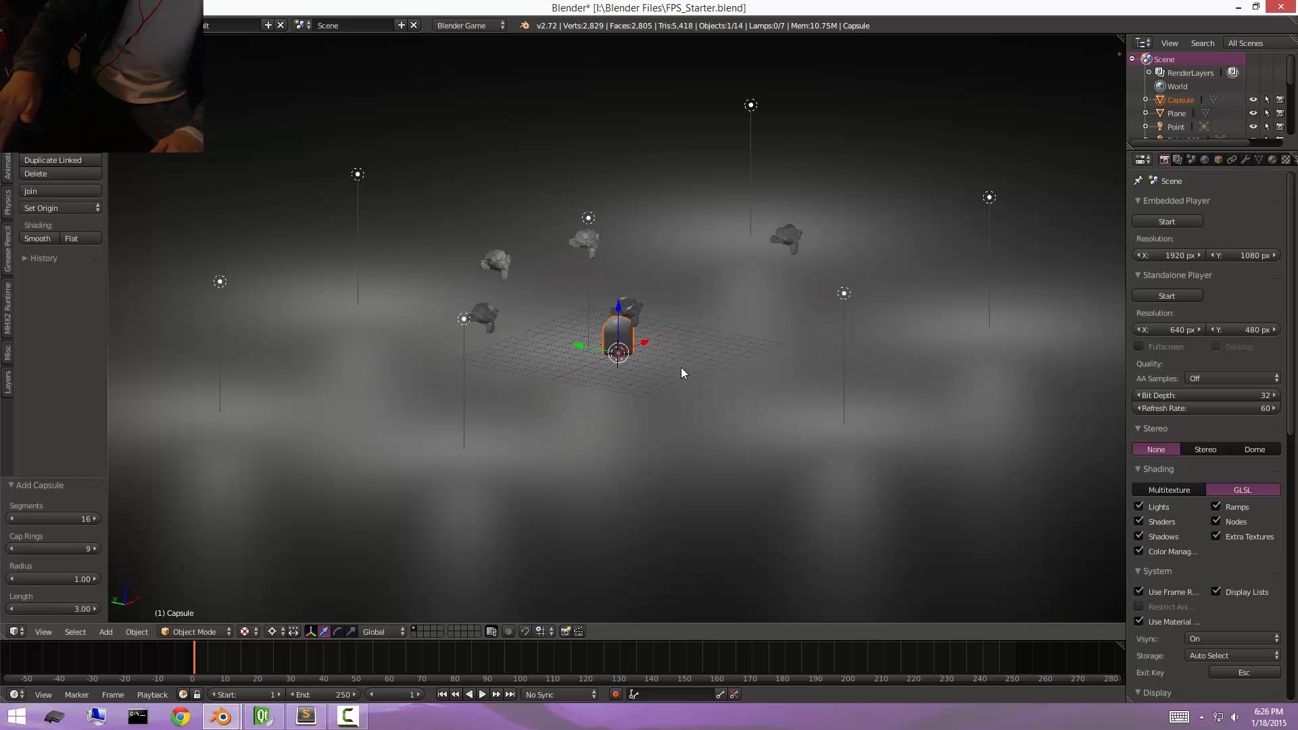
key(KP_3)
key(KP_5)
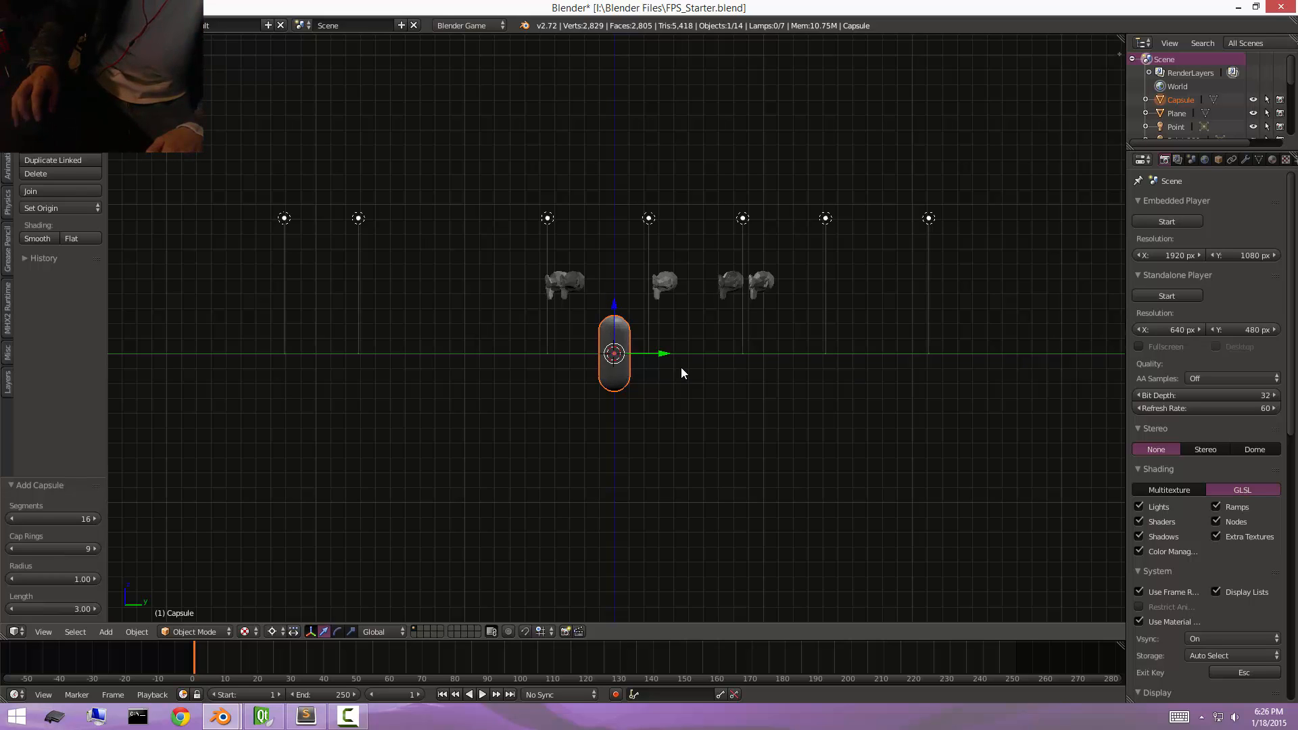
scroll(647, 346, up, 6)
shift+middle_drag(663, 403, 665, 312)
shift+middle_drag(619, 267, 734, 384)
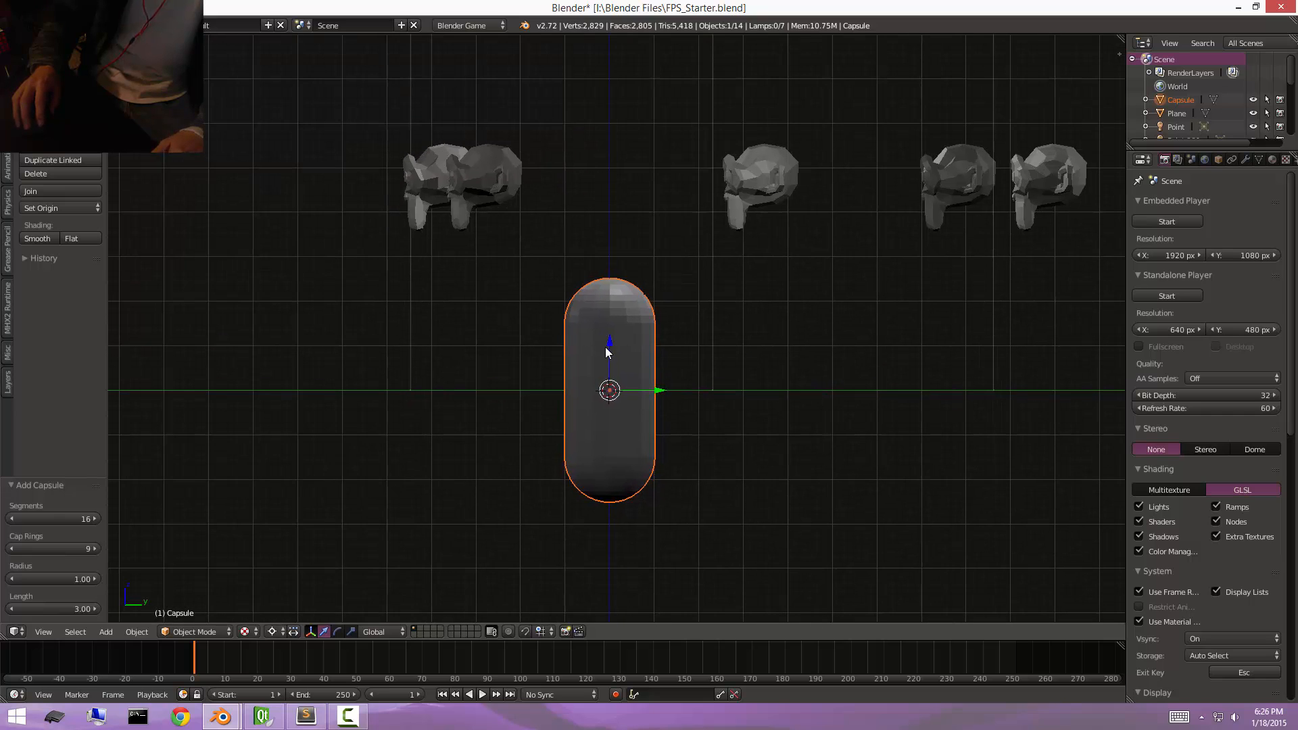
drag(607, 347, 647, 234)
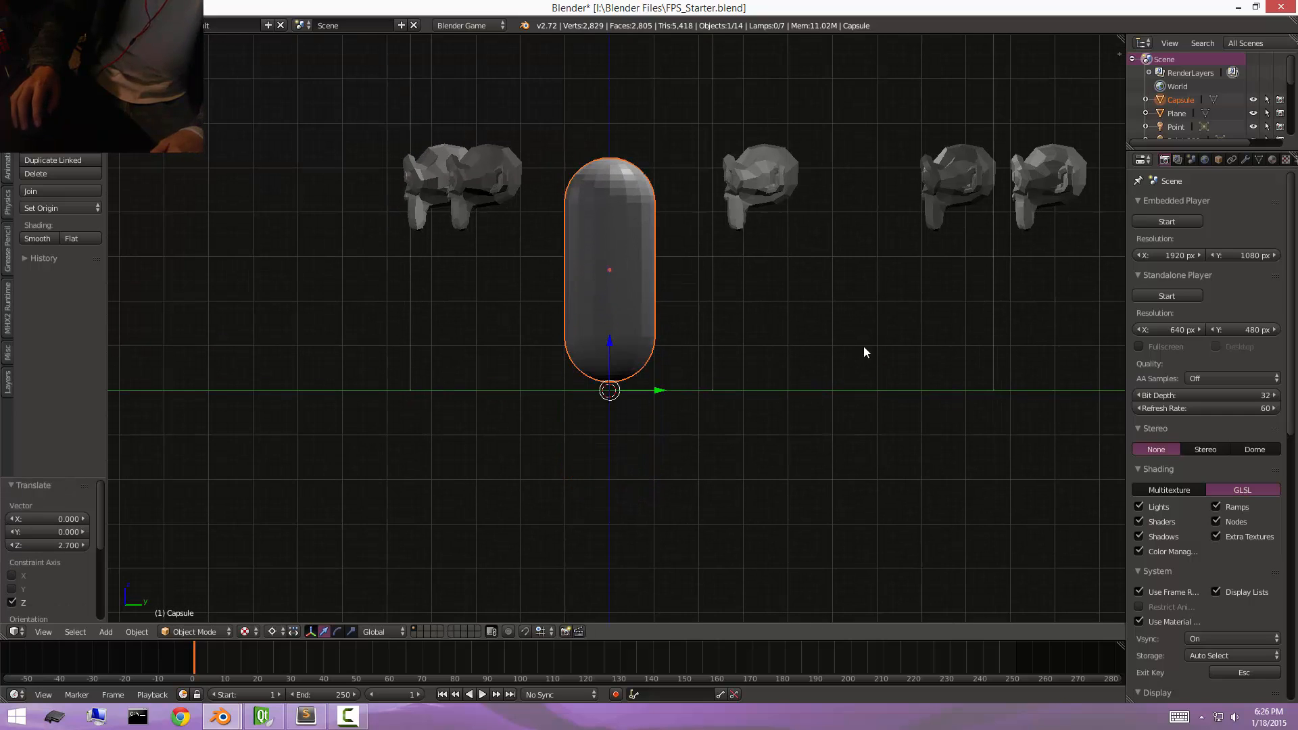
Add a camera at the 3D cursor and clear its rotation.
key(shift+a)
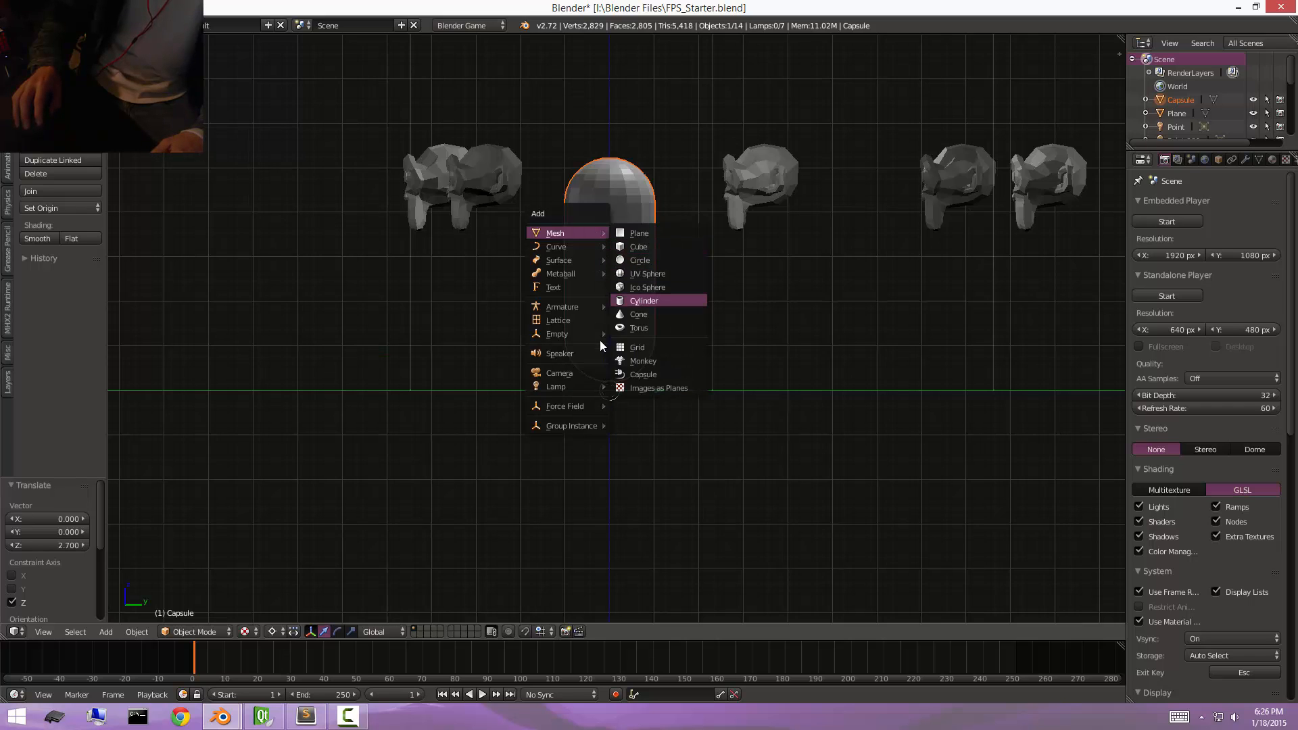
click(582, 372)
shift+scroll(682, 366, up, 5)
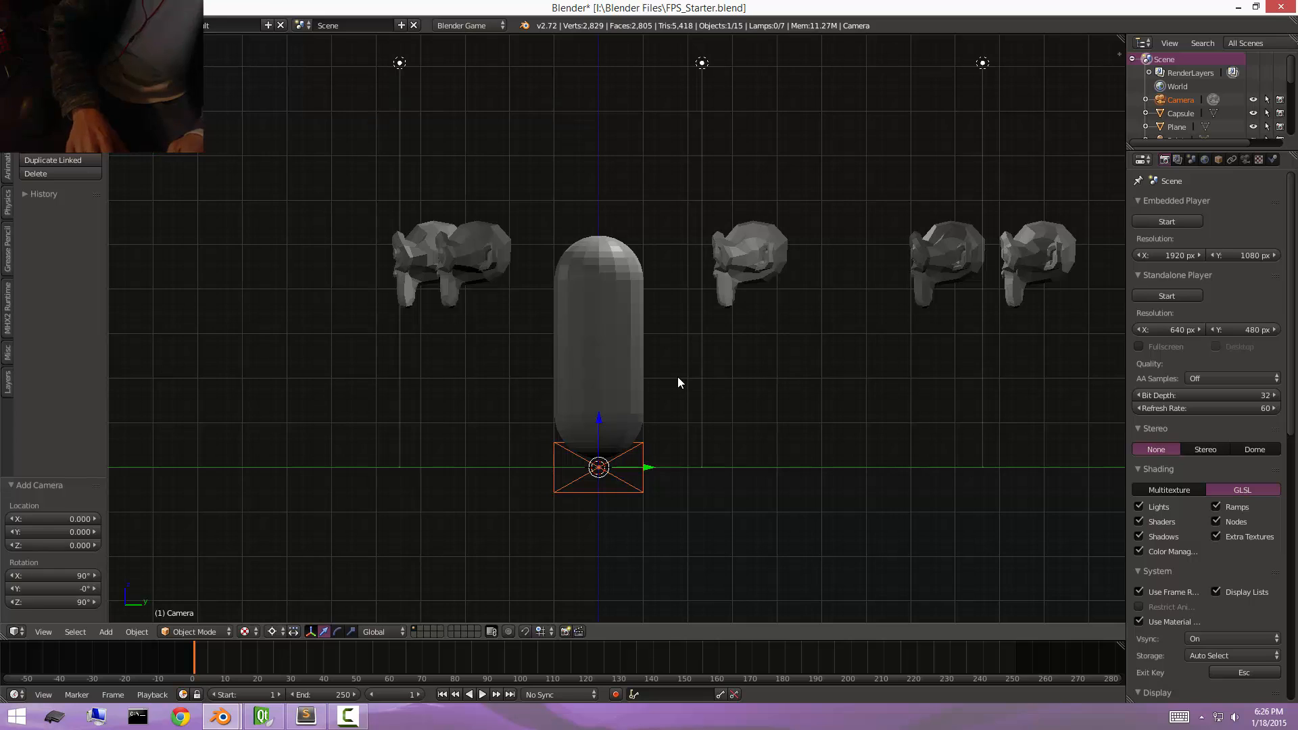
key(alt+r)
In wireframe side view, raise the camera 4.1 units along Z into the capsule's upper part and rotate it -90° about its own origin.
key(KP_5)
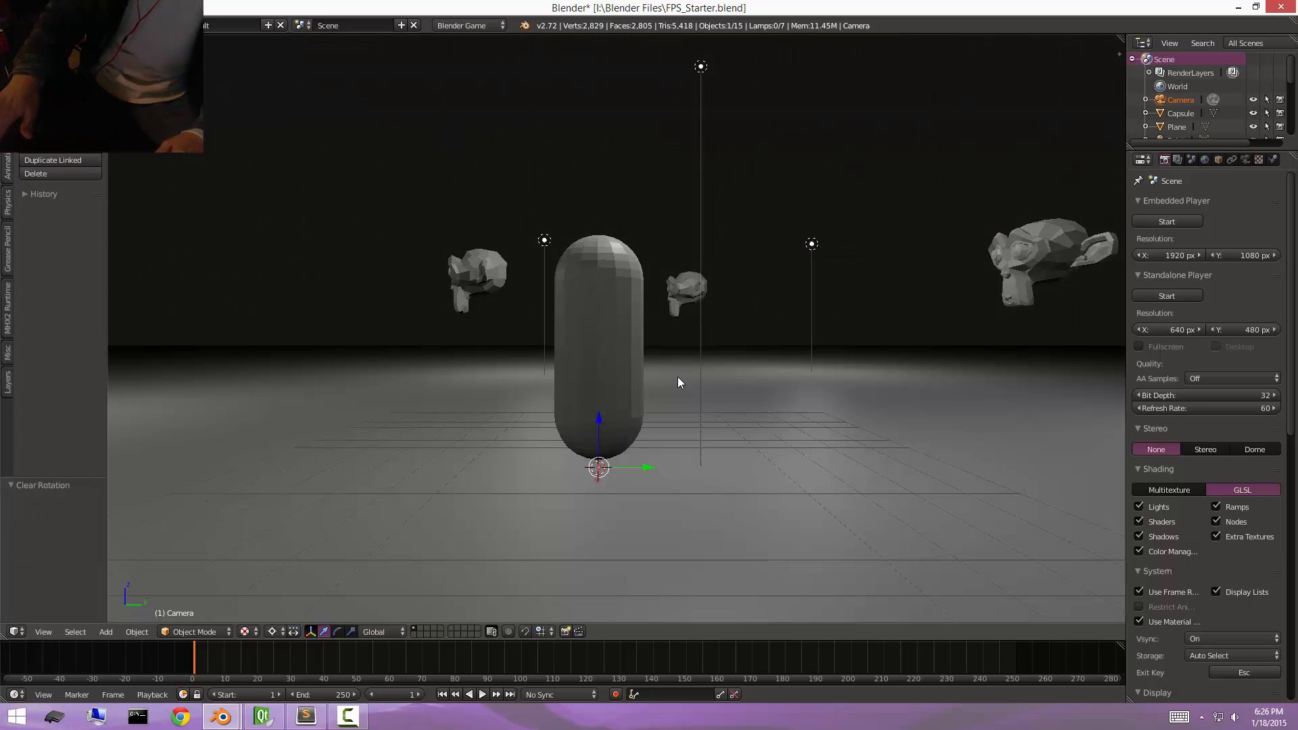
key(KP_5)
key(z)
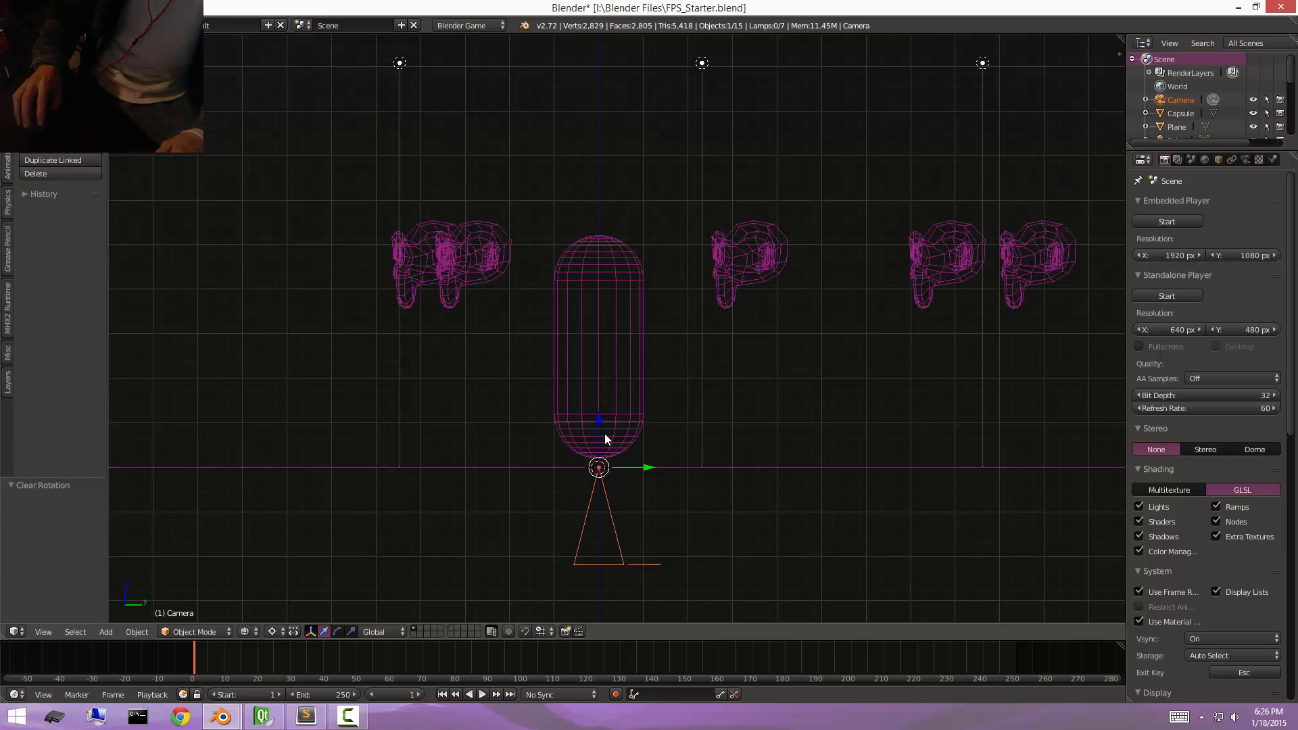
key(g)
key(z)
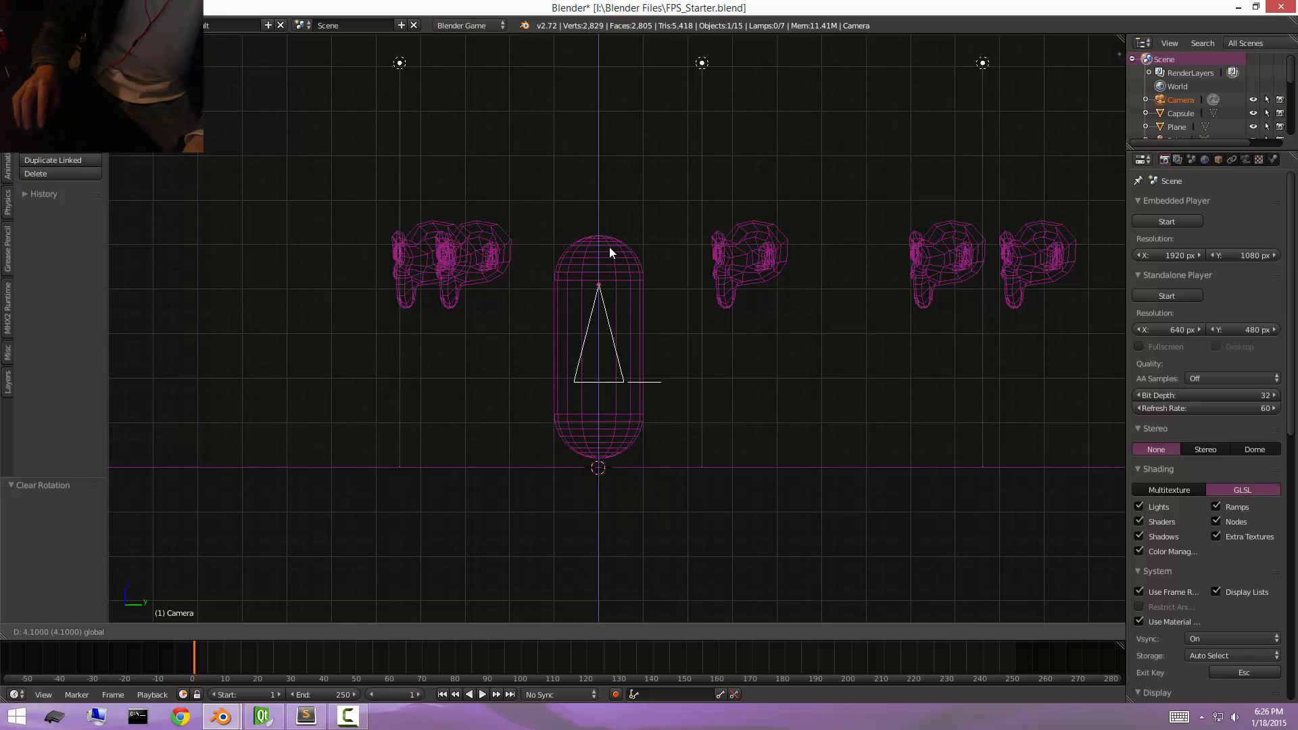
click(609, 247)
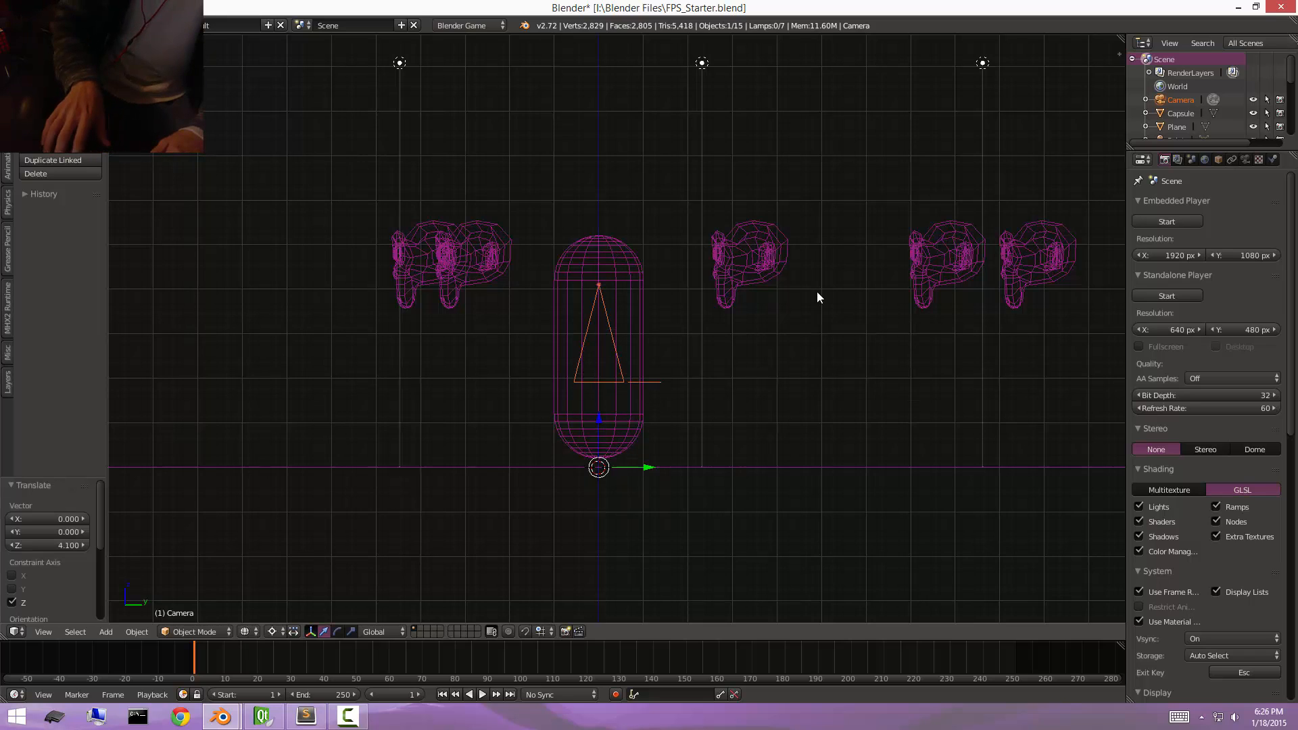
key(r)
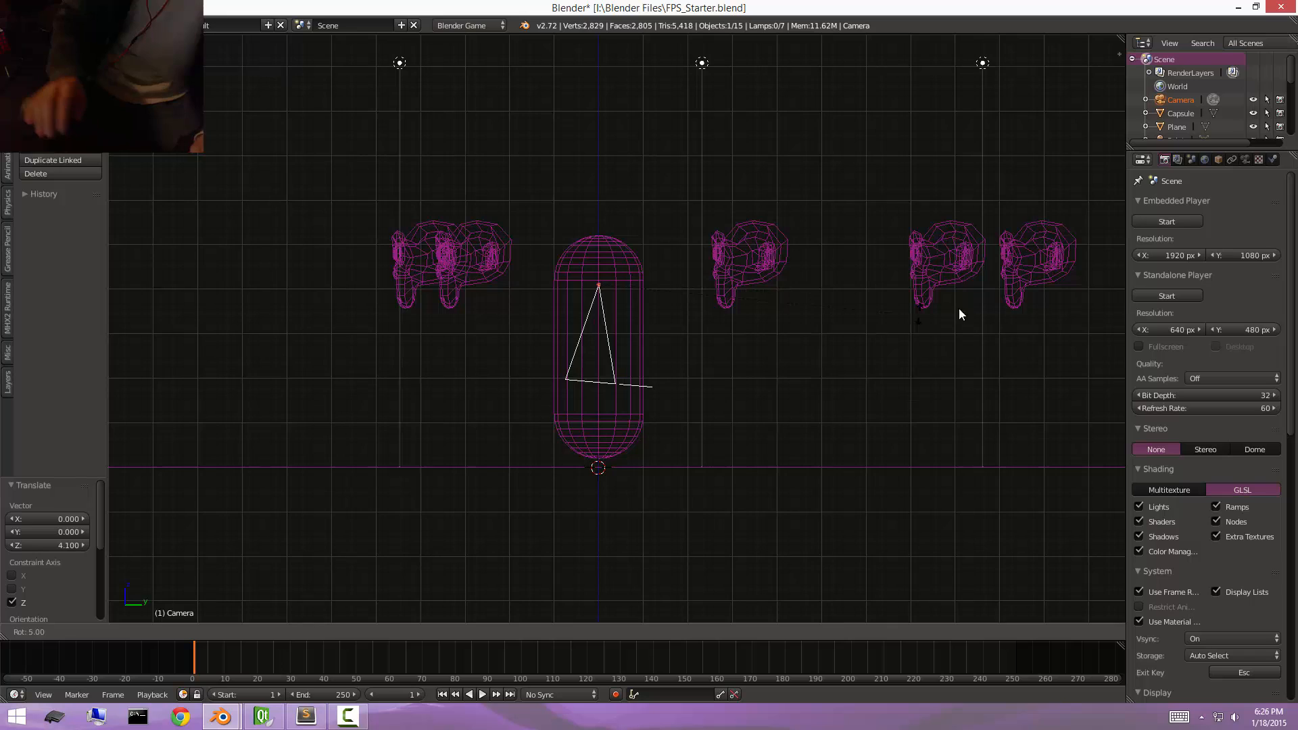
click(613, 576)
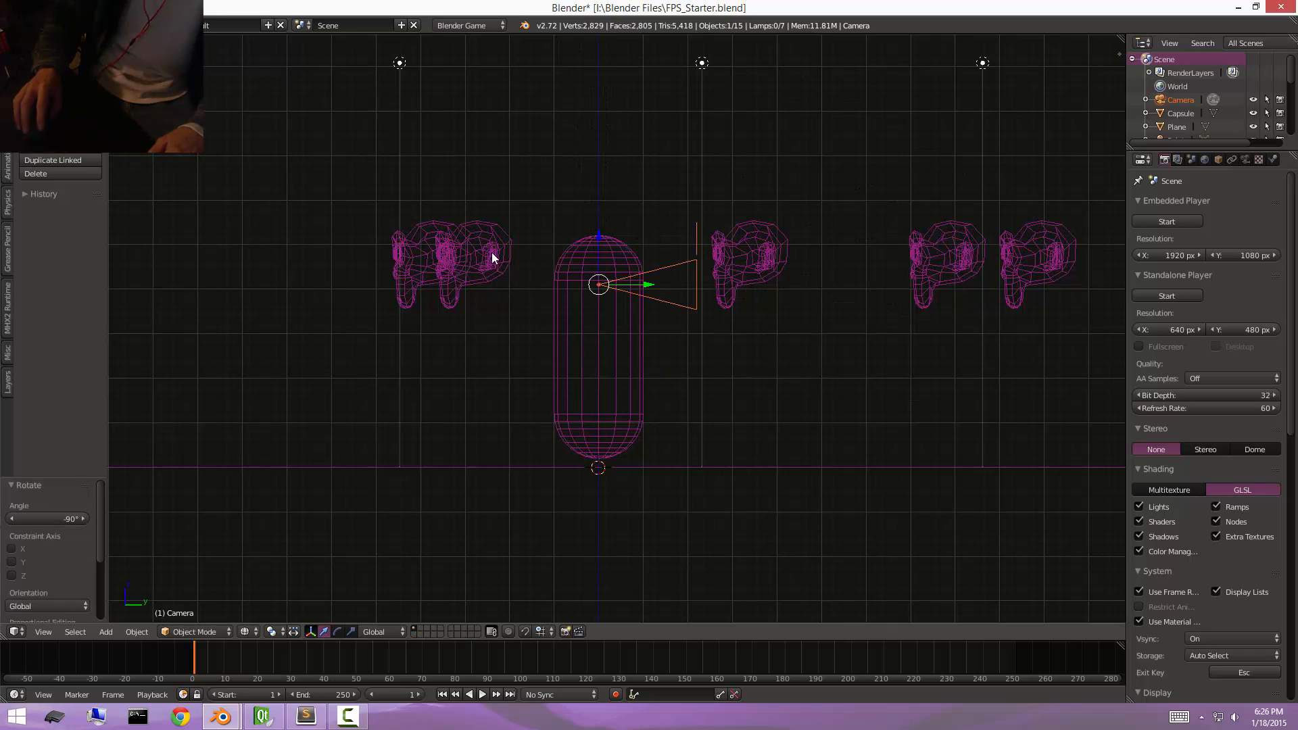
Snap the 3D cursor to the selected camera and add a Plain Axes empty there.
scroll(761, 250, up, 4)
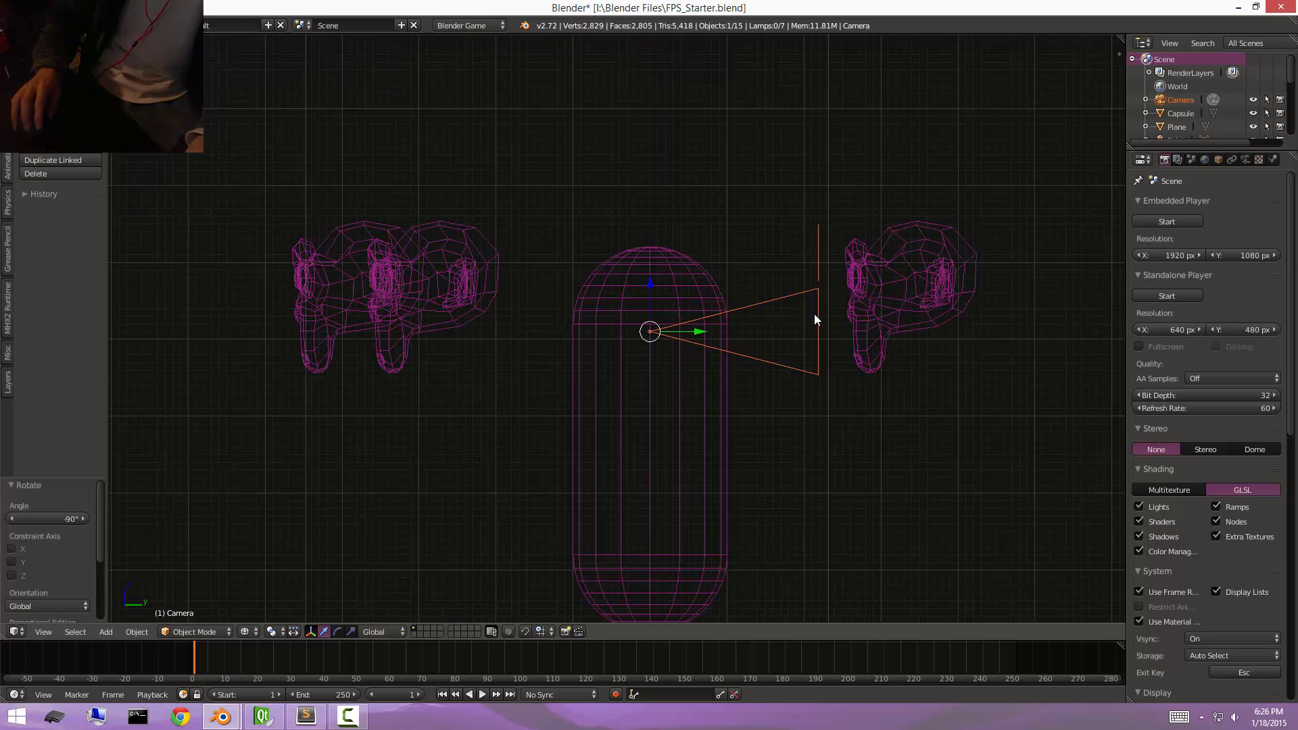
shift+middle_drag(734, 272, 720, 282)
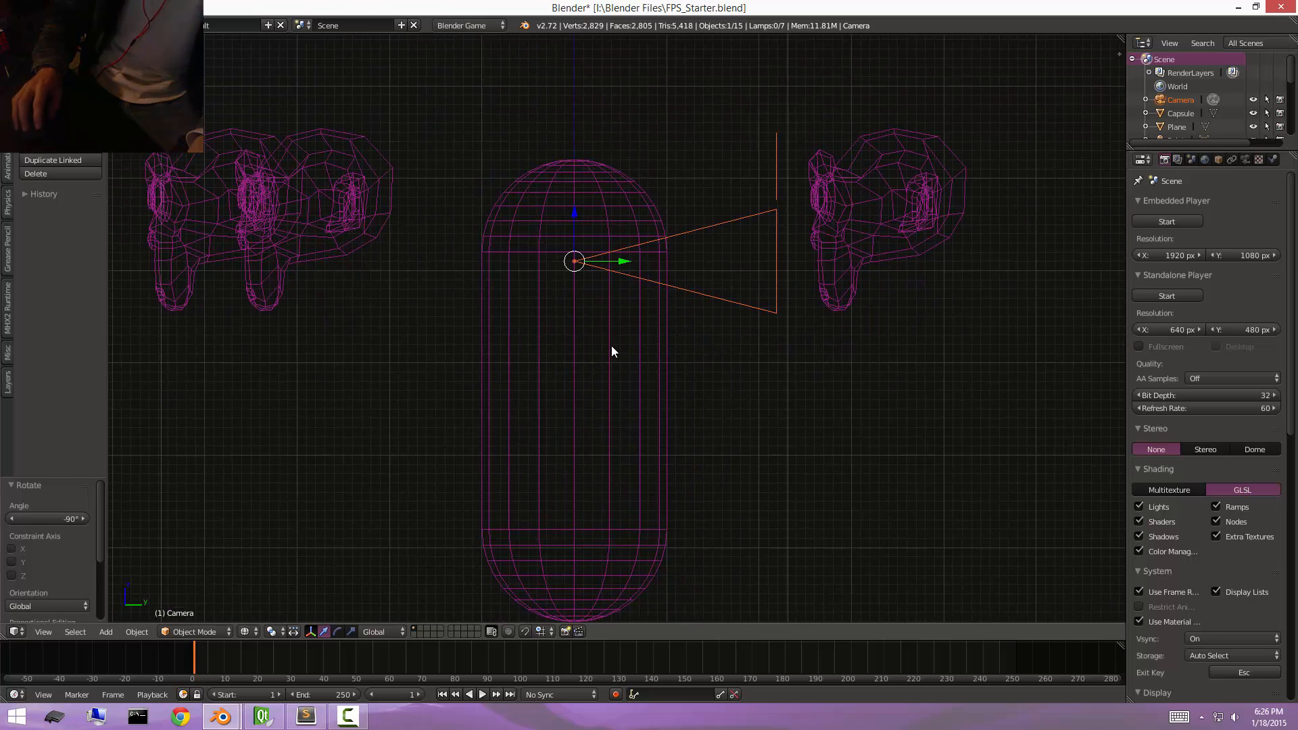
key(shift+a)
key(shift+s)
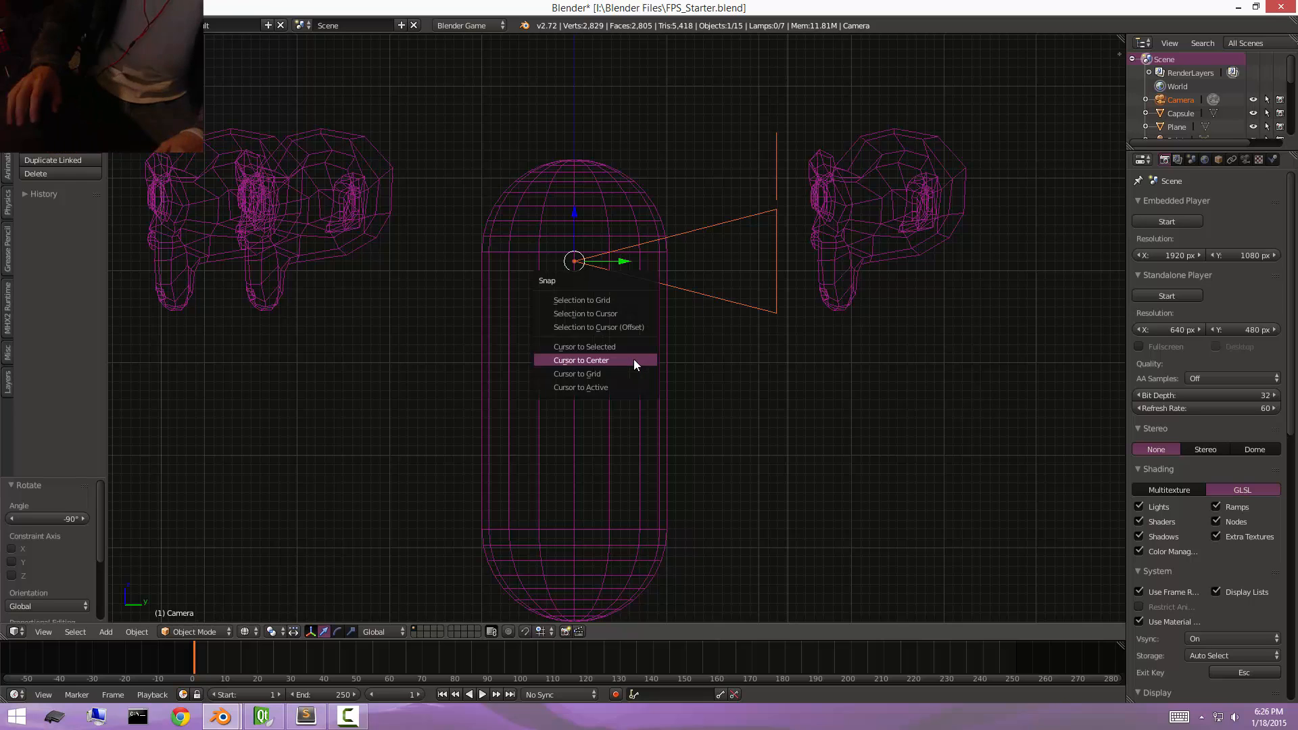
click(622, 347)
key(shift+a)
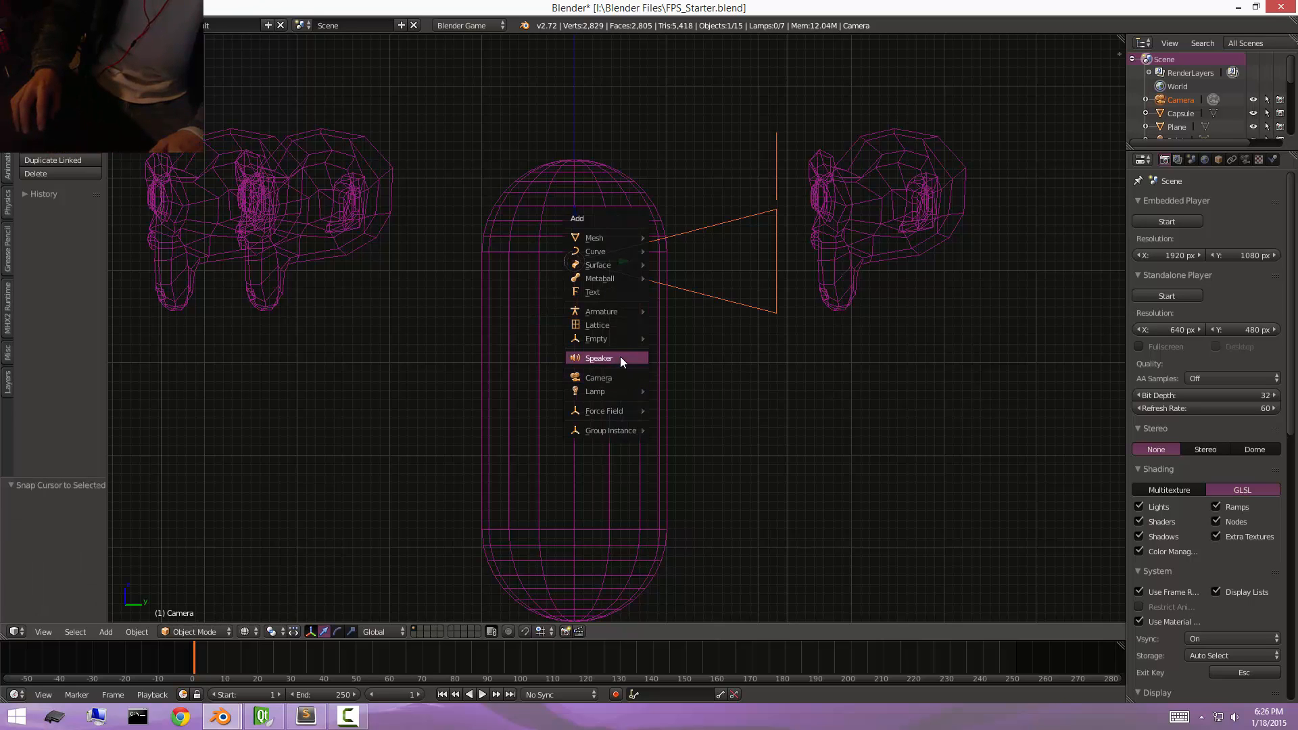
mouse_move(621, 339)
click(663, 339)
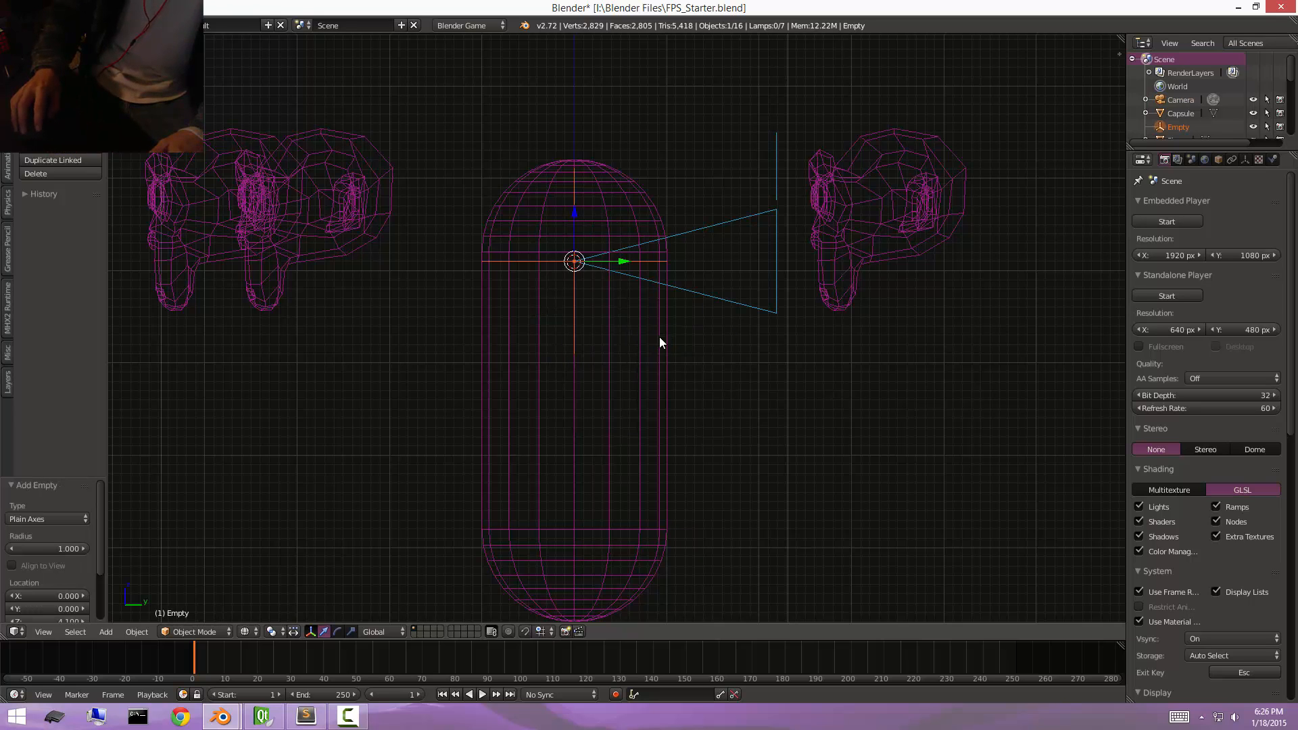
Parent the camera to the empty as Object.
scroll(736, 254, up, 3)
right_click(727, 247)
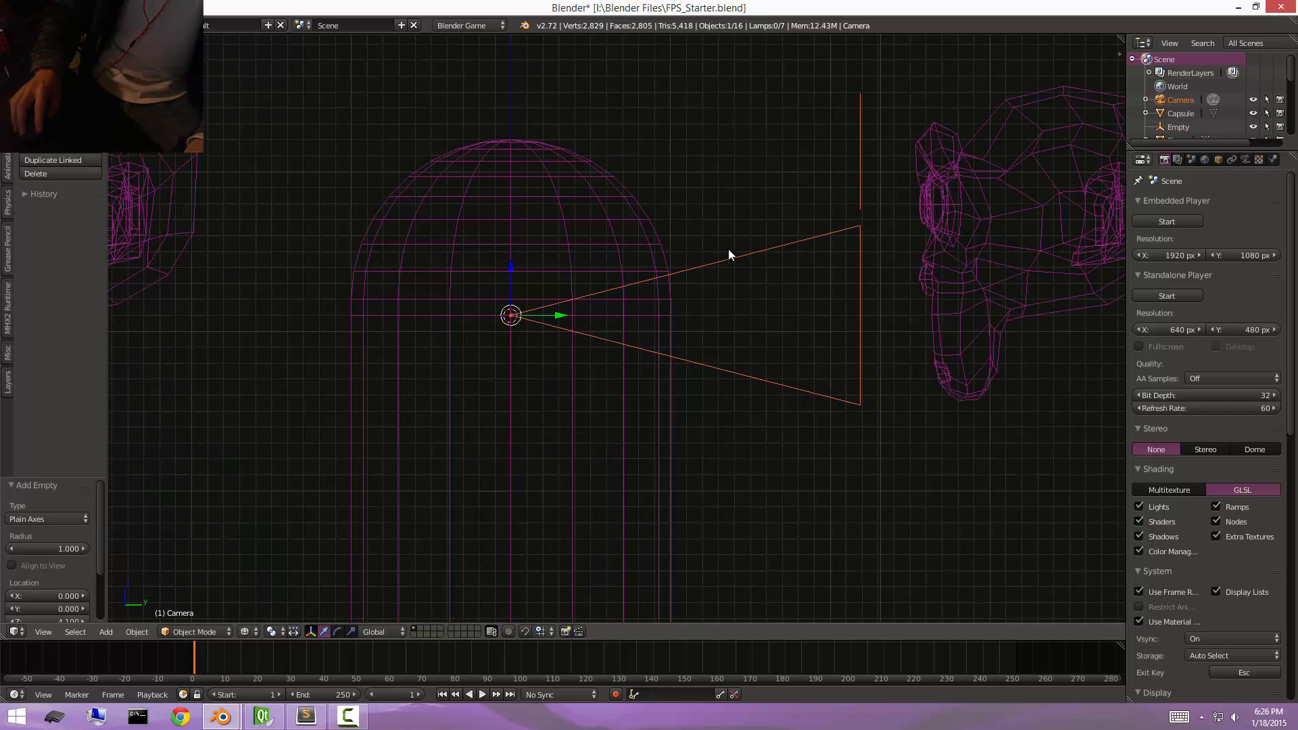
shift+right_click(649, 306)
key(ctrl+p)
click(646, 310)
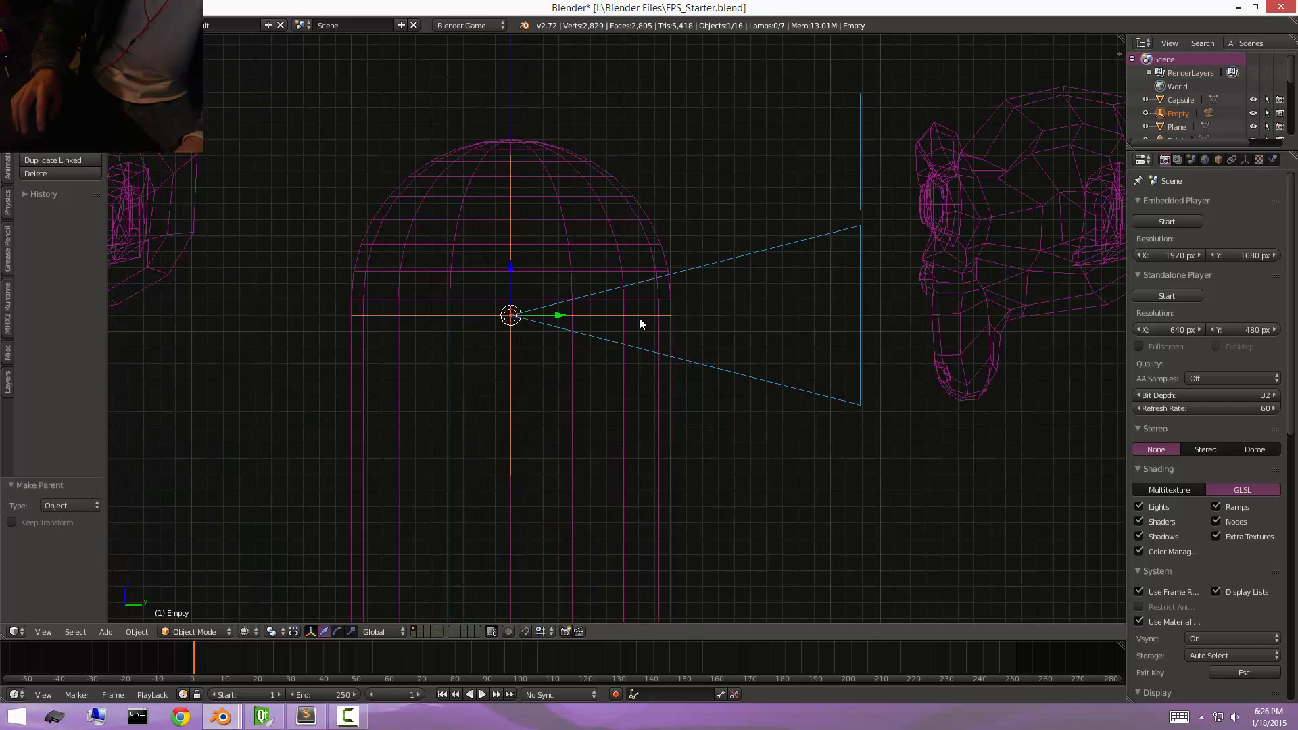
Parent the empty to the capsule as Object.
shift+right_click(626, 217)
key(ctrl+p)
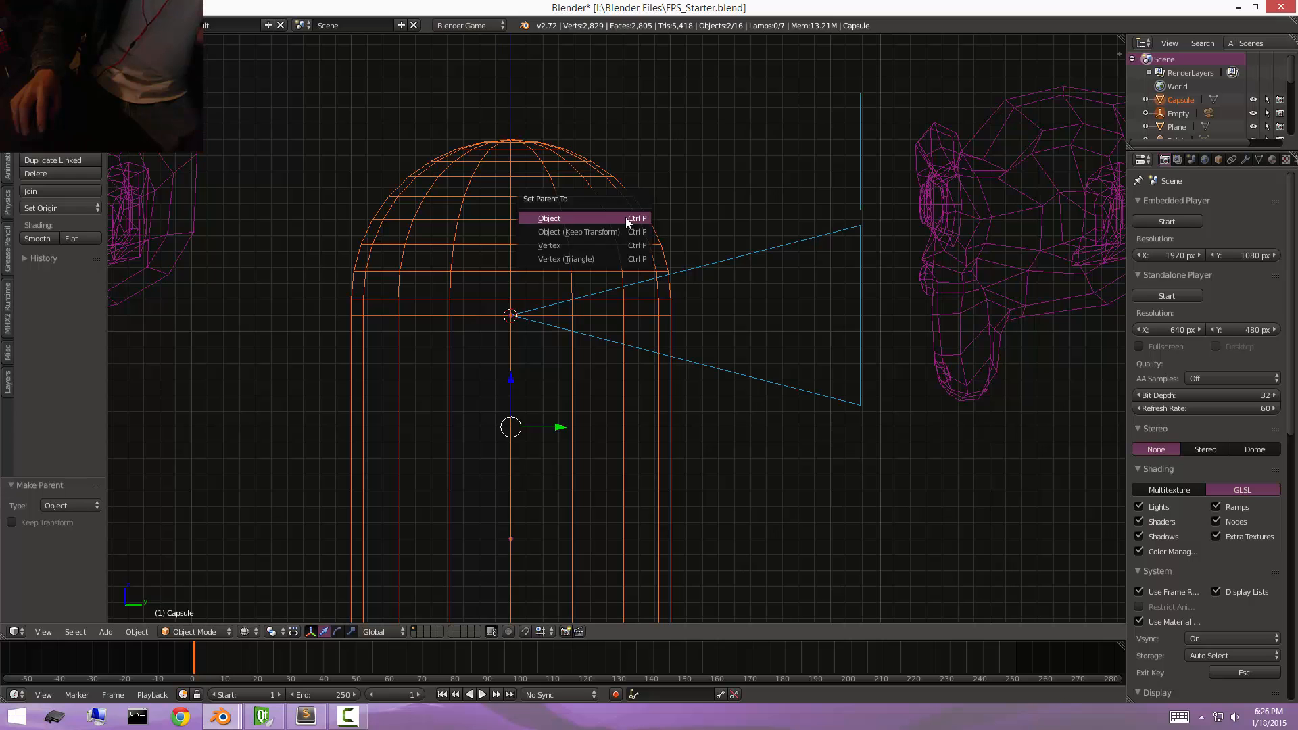
click(626, 217)
Select the empty and test how trackball rotation turns it together with the parented camera, without keeping the rotation.
mouse_move(760, 306)
middle_down()
mouse_move(588, 336)
mouse_move(775, 315)
middle_up()
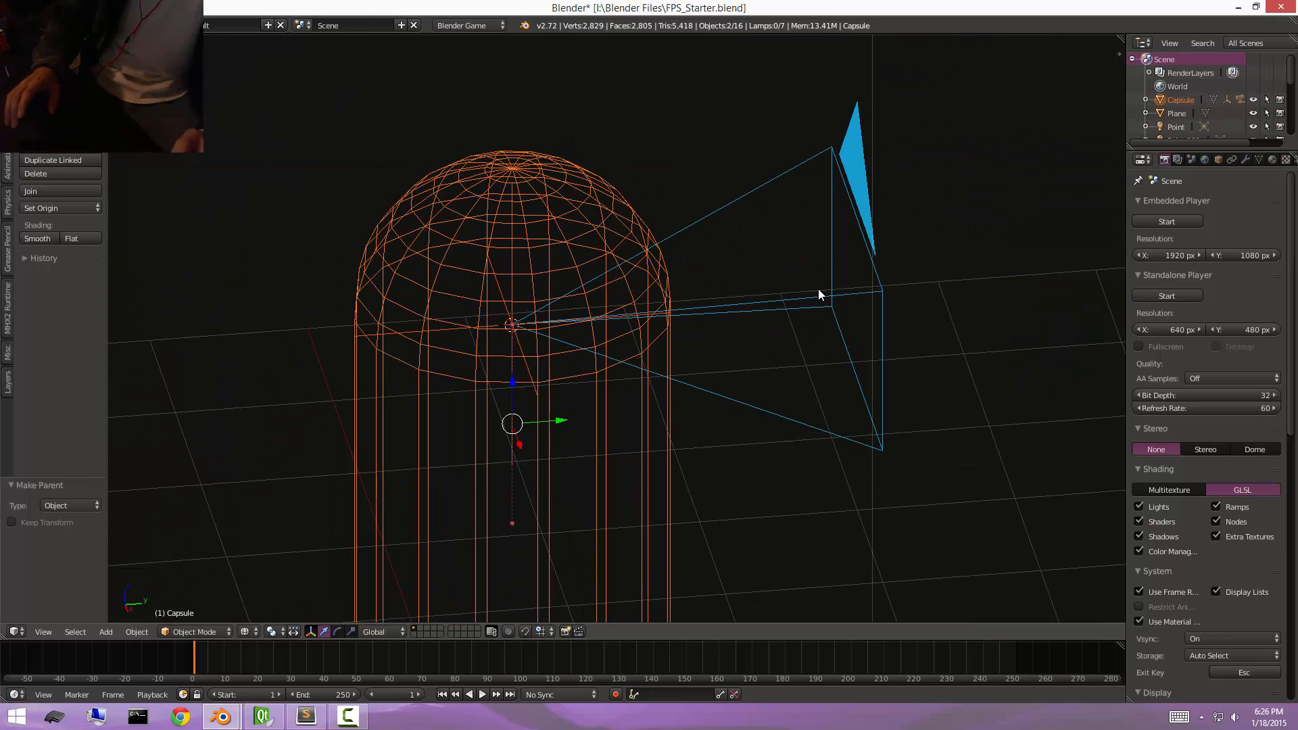
right_click(526, 368)
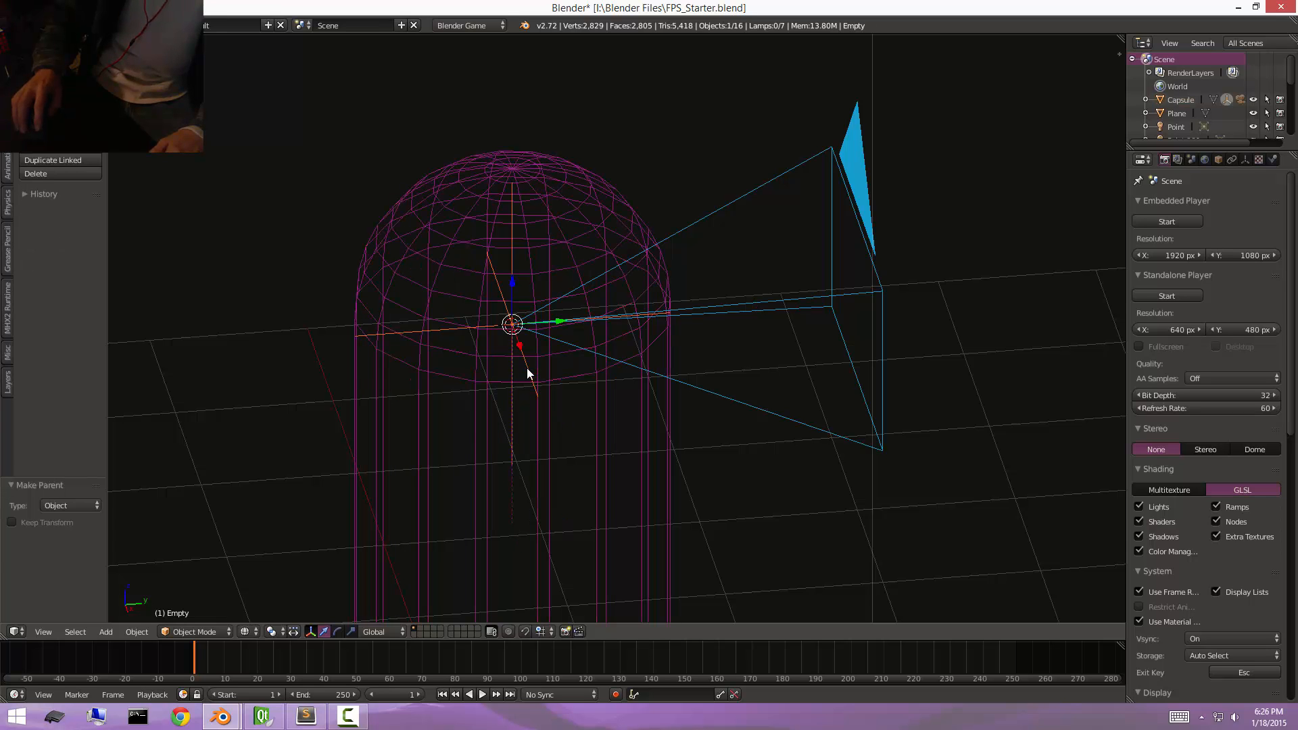
middle_drag(526, 367, 599, 355)
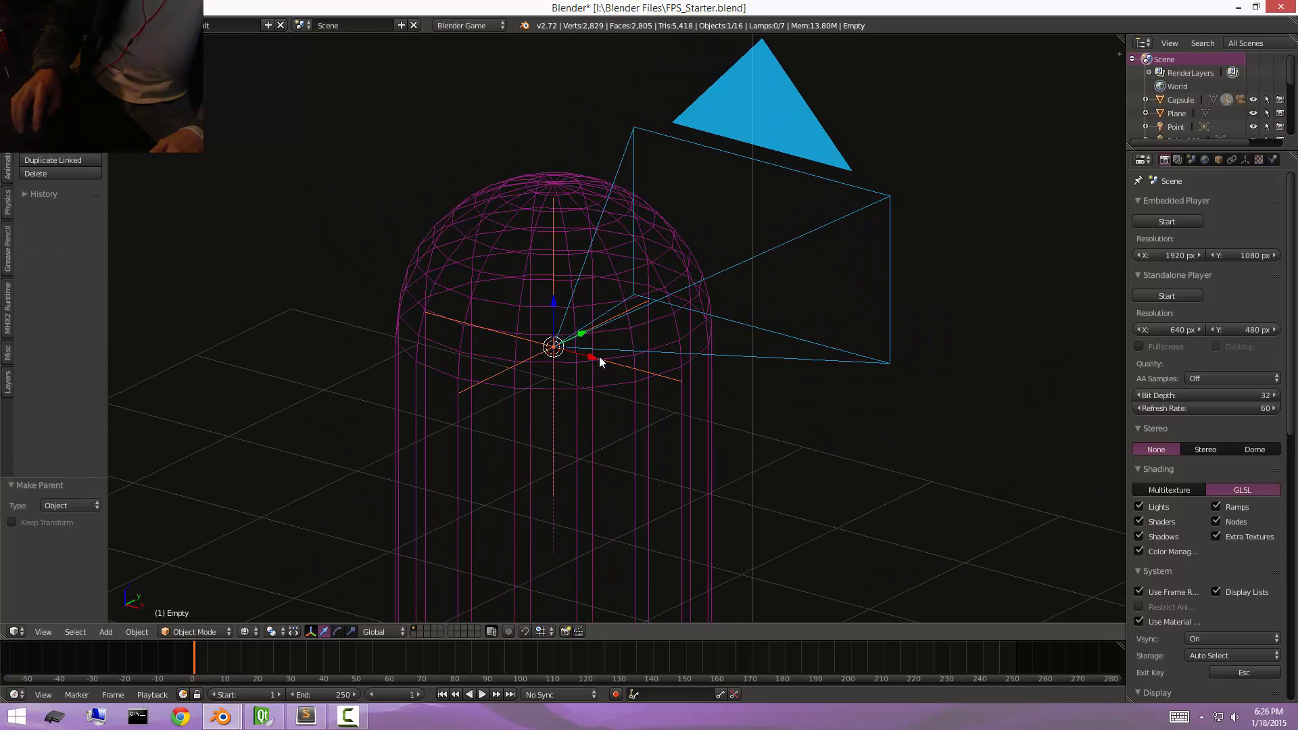
key(r)
key(r)
right_click(792, 284)
key(r)
key(r)
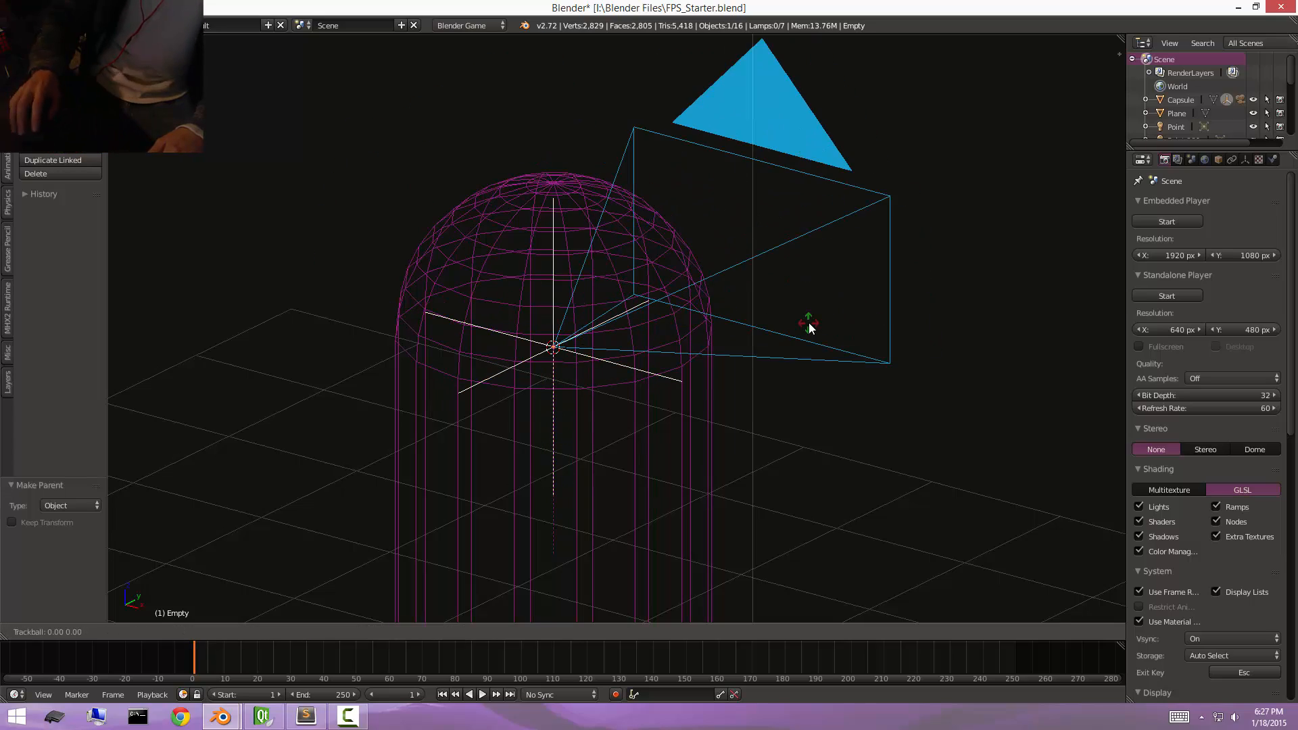
click(810, 323)
scroll(700, 299, down, 6)
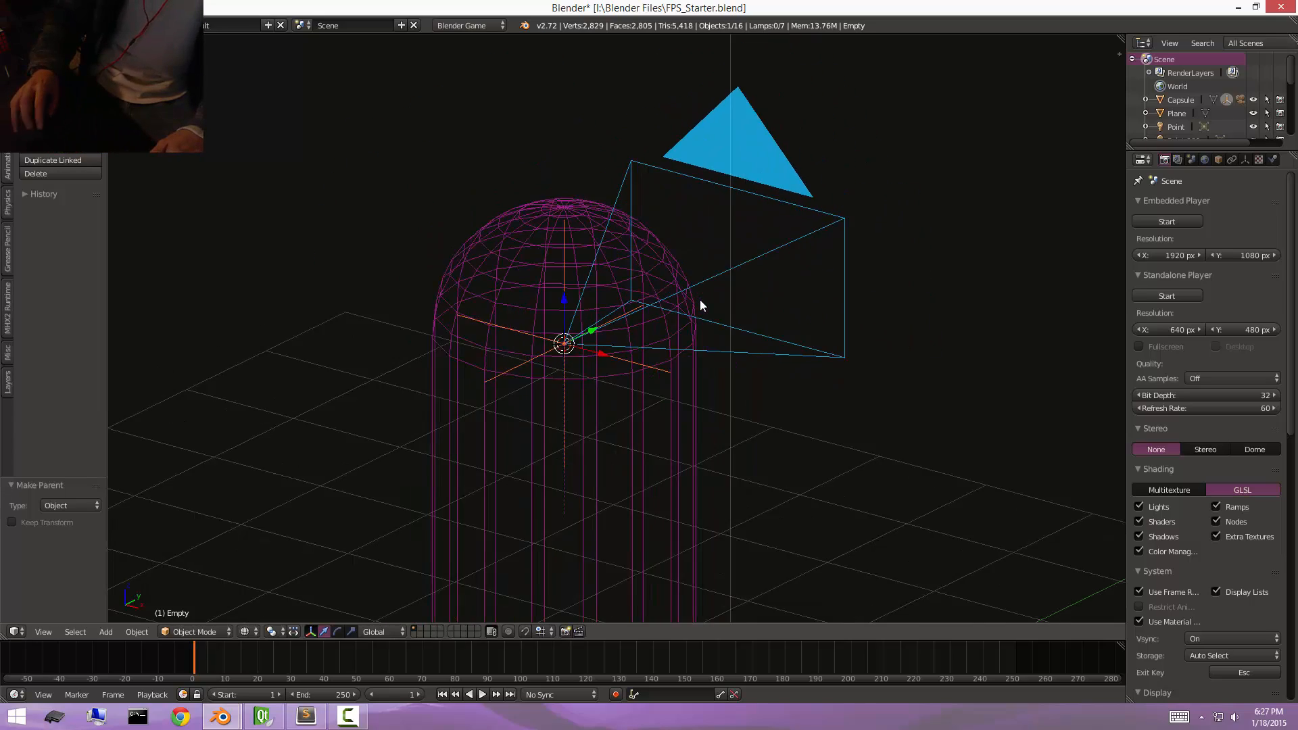
Switch the workspace to the Game Logic screen layout.
middle_drag(685, 316, 659, 318)
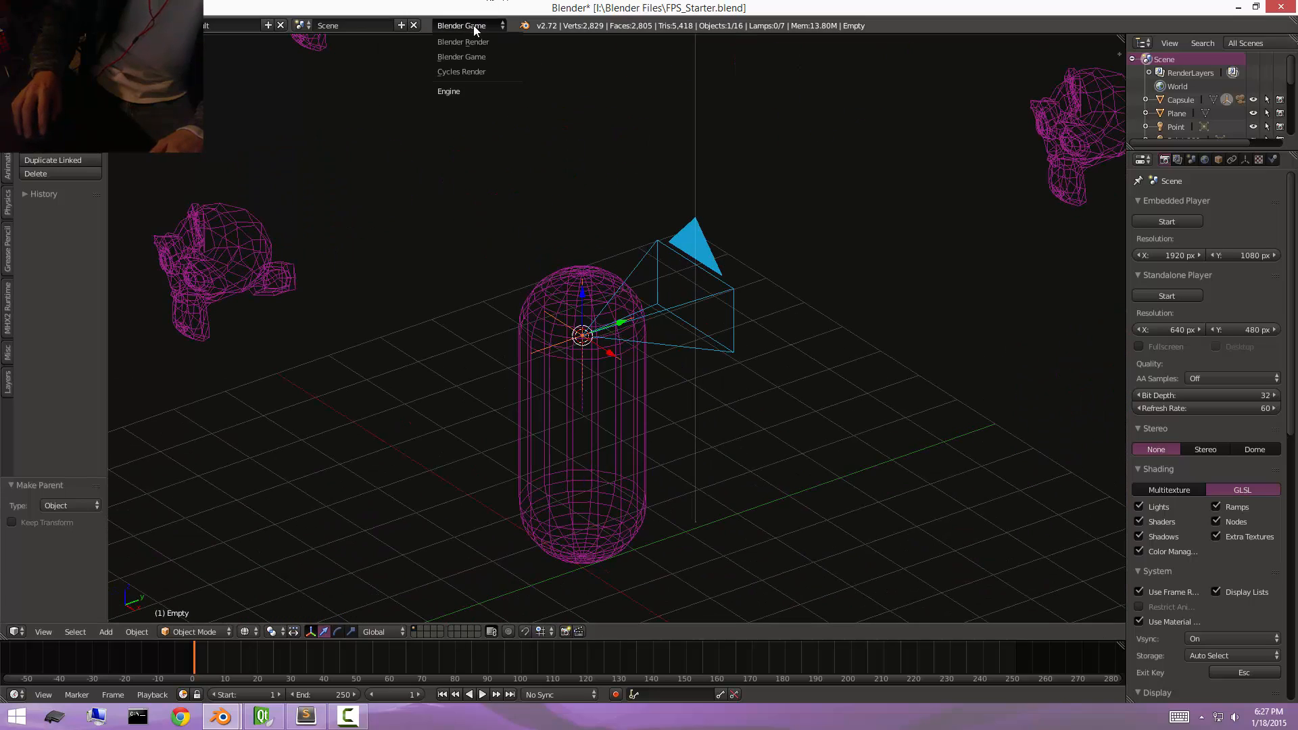
click(217, 25)
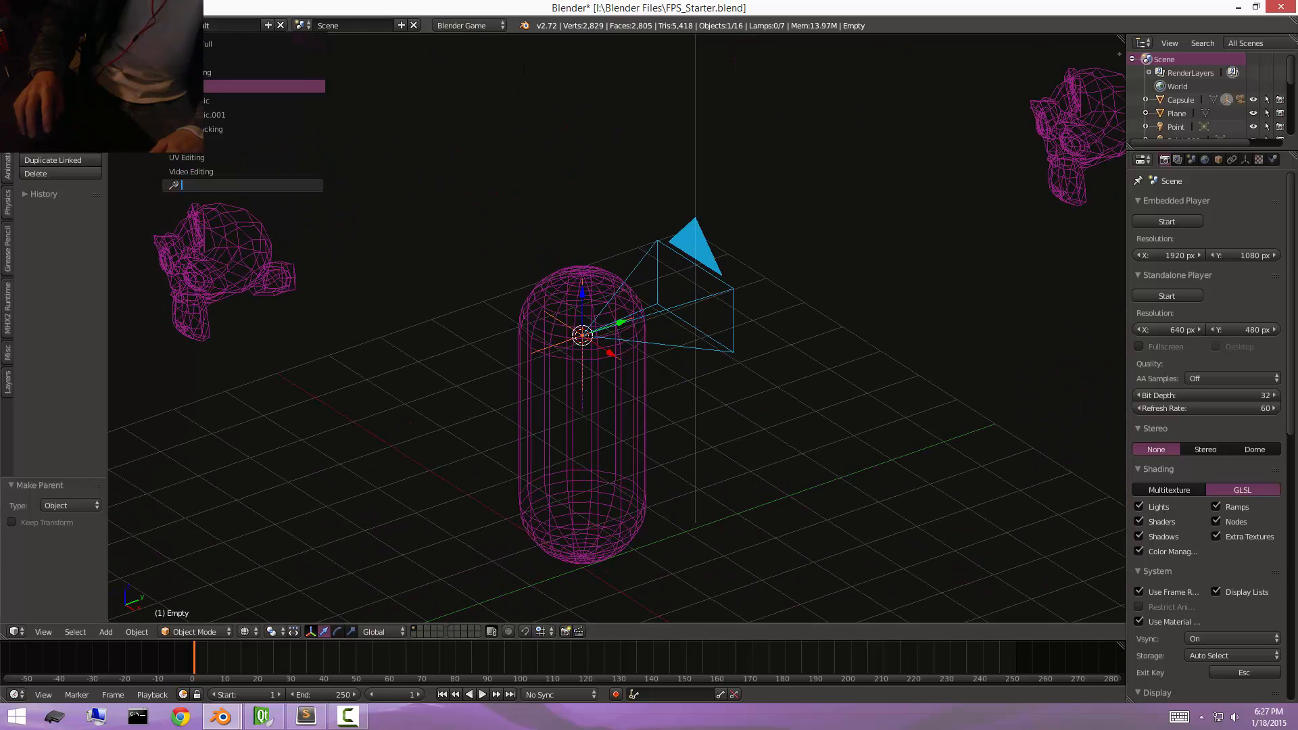
click(230, 101)
Load AwesomeFPS.py from the bookmarked Python Scripts folder as a text block.
click(886, 428)
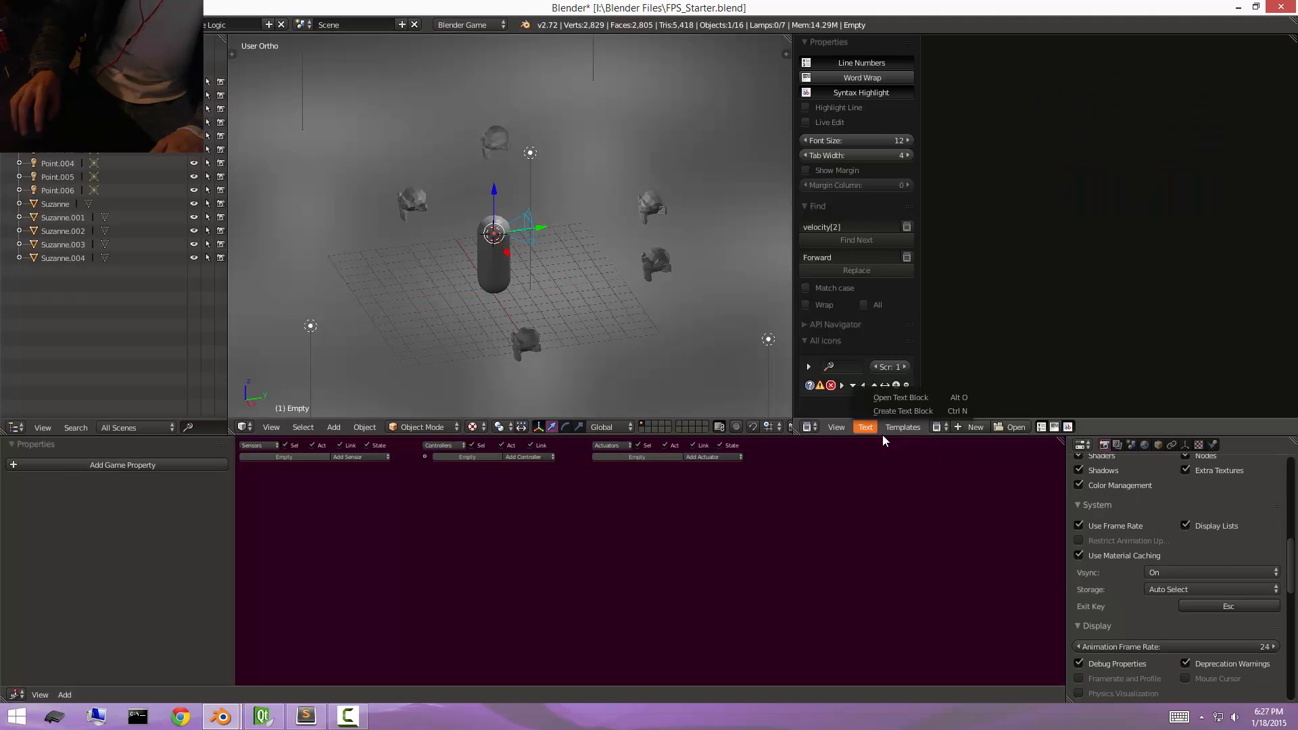
key(alt+o)
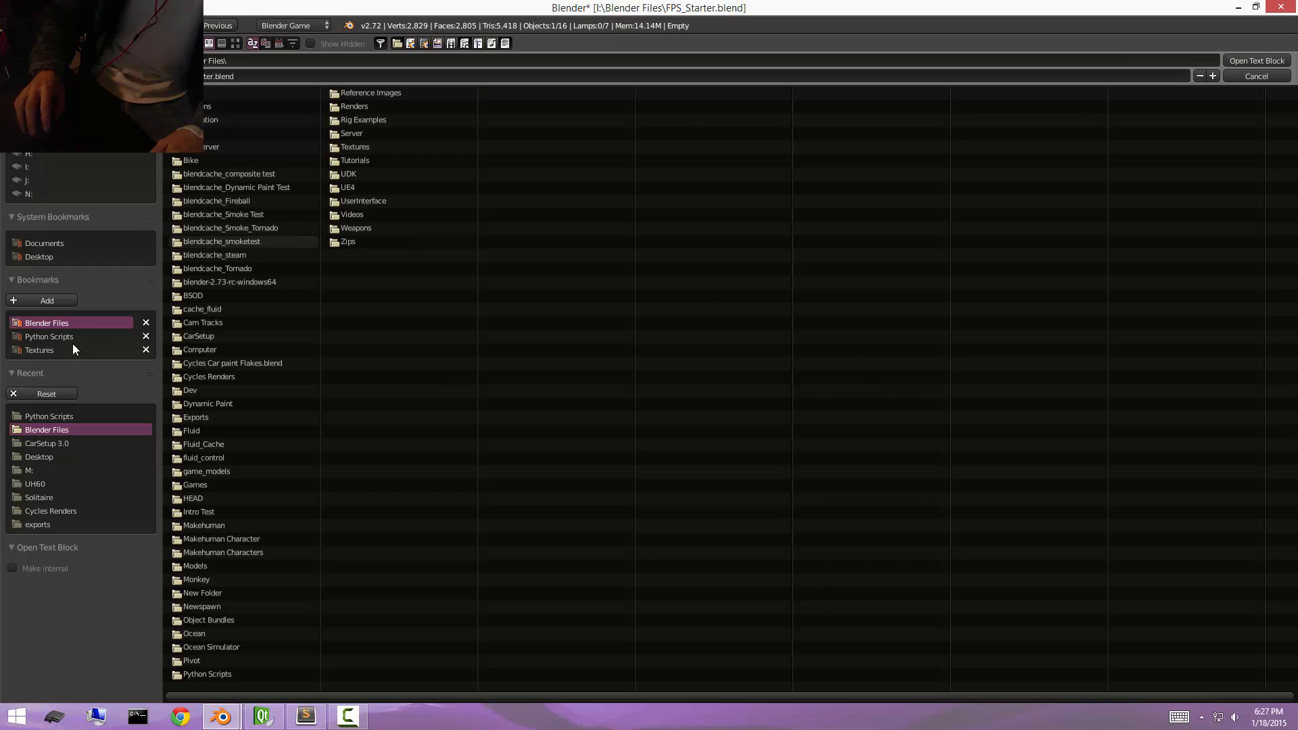
click(54, 340)
double_click(234, 168)
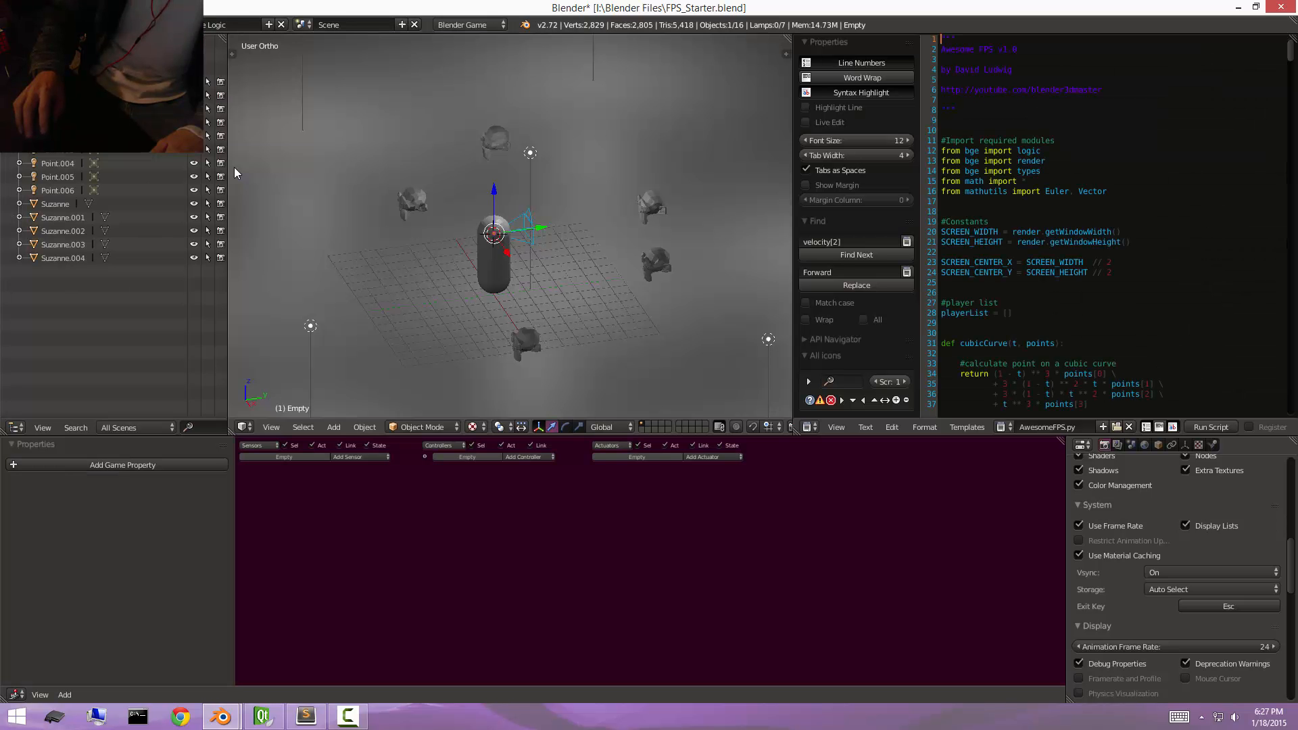
scroll(1081, 175, down, 4)
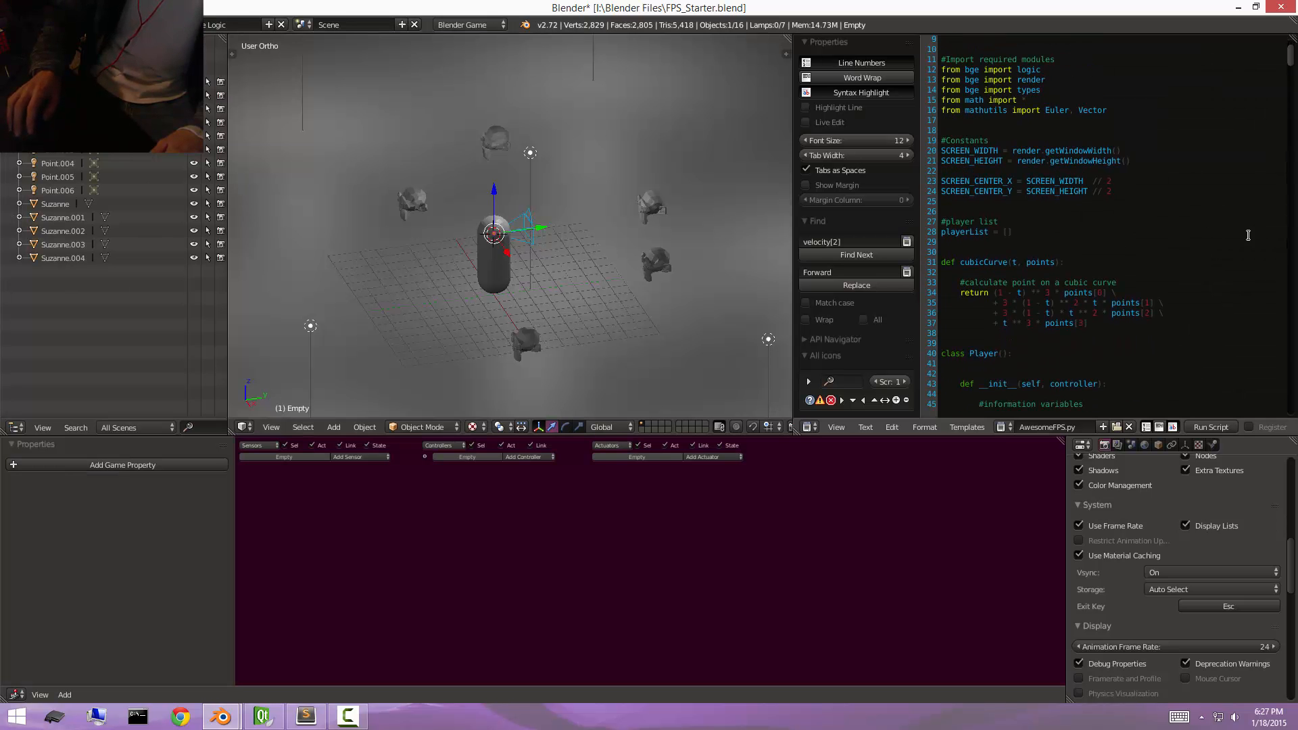
scroll(1125, 196, up, 4)
Set the capsule's physics type to Dynamic.
right_click(499, 251)
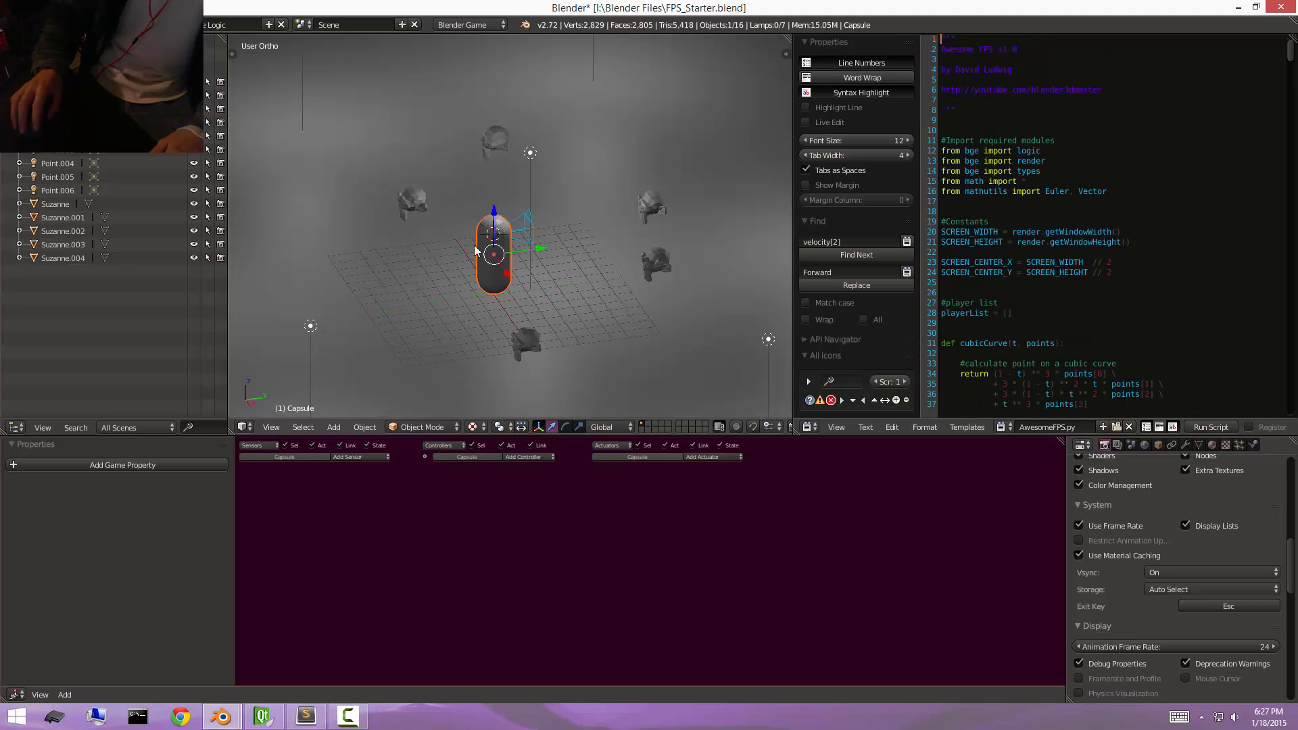
click(1252, 445)
click(1177, 507)
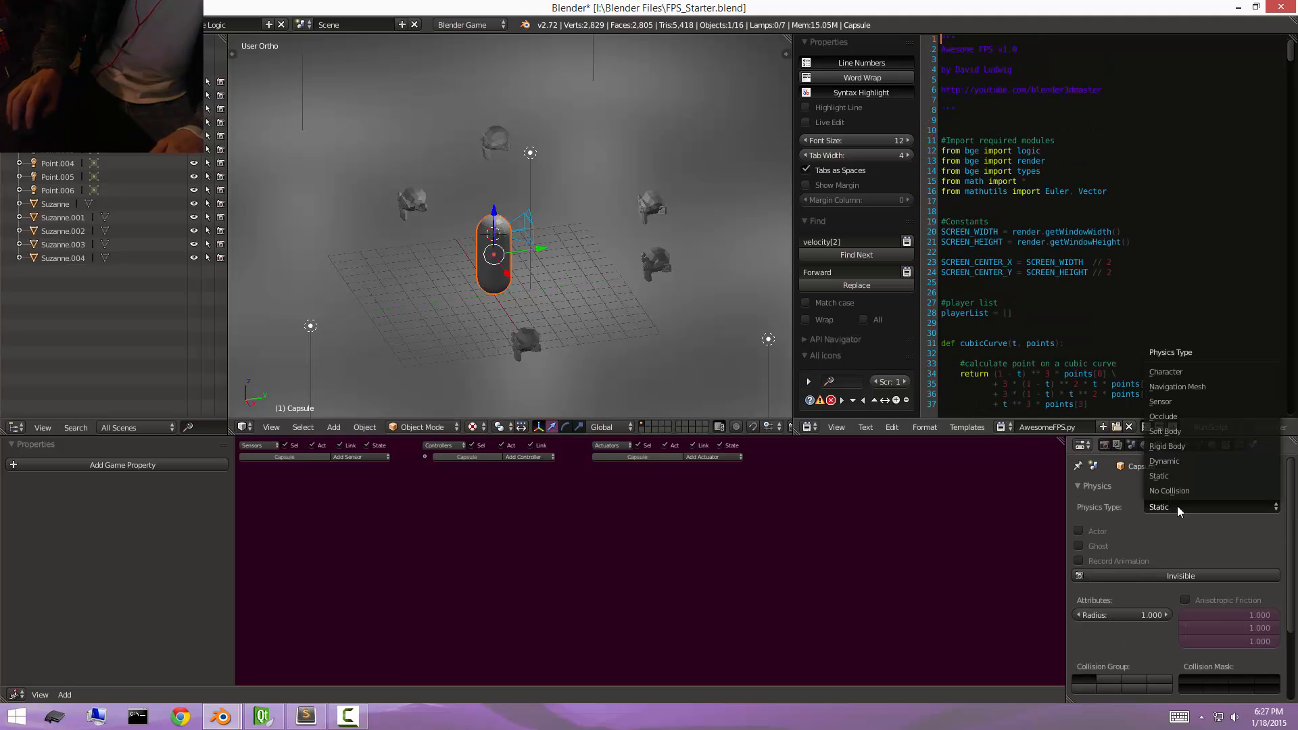
click(1178, 461)
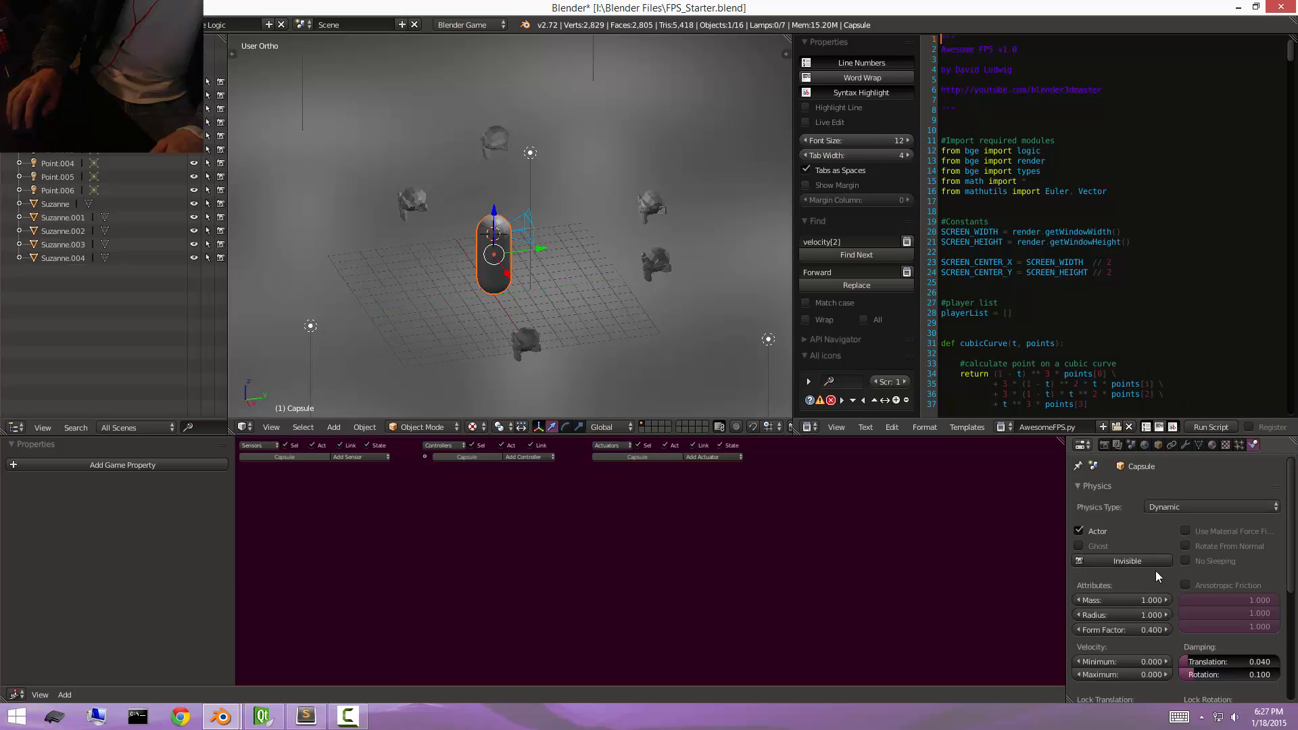
Enable collision bounds for the capsule and set the bounds shape to Capsule.
scroll(1155, 570, down, 5)
scroll(1097, 613, down, 1)
click(1086, 612)
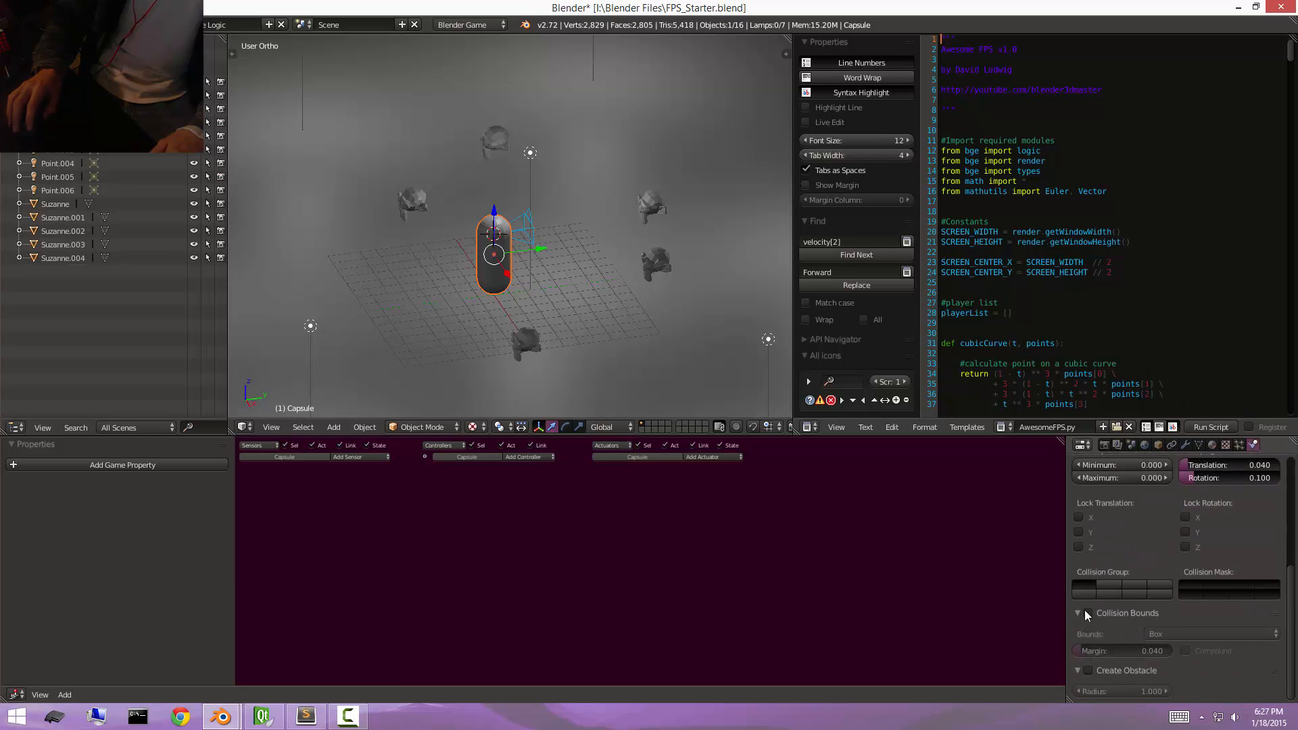
click(1196, 634)
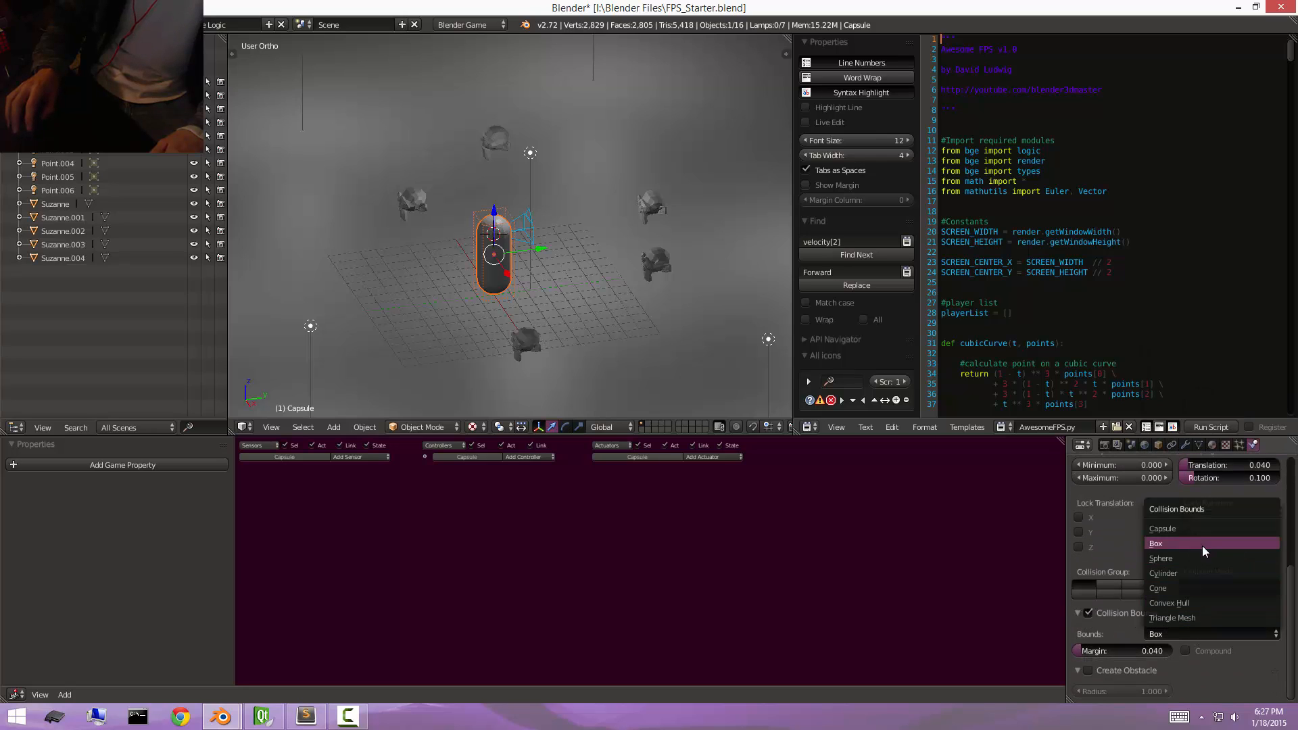
click(1195, 529)
Run the game briefly to test the capsule's physics, and exit back to editing.
scroll(1161, 530, up, 7)
scroll(1251, 516, up, 1)
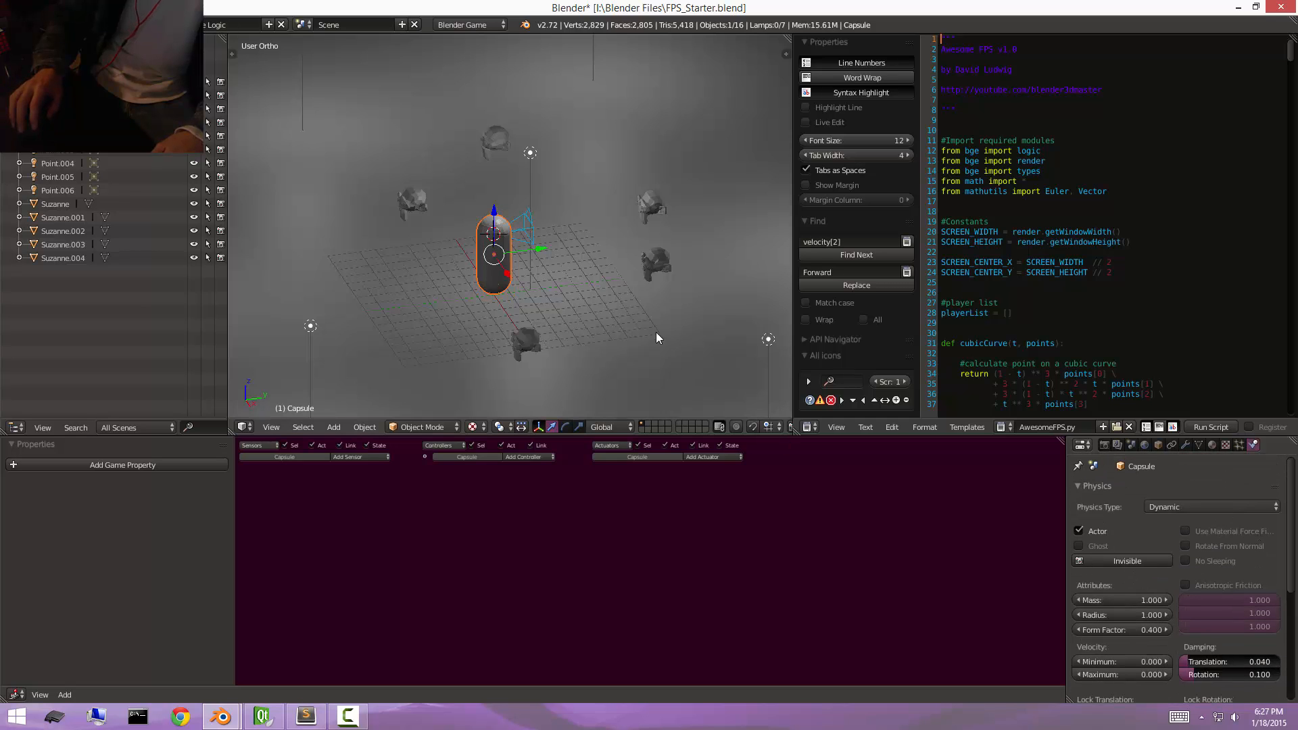
key(p)
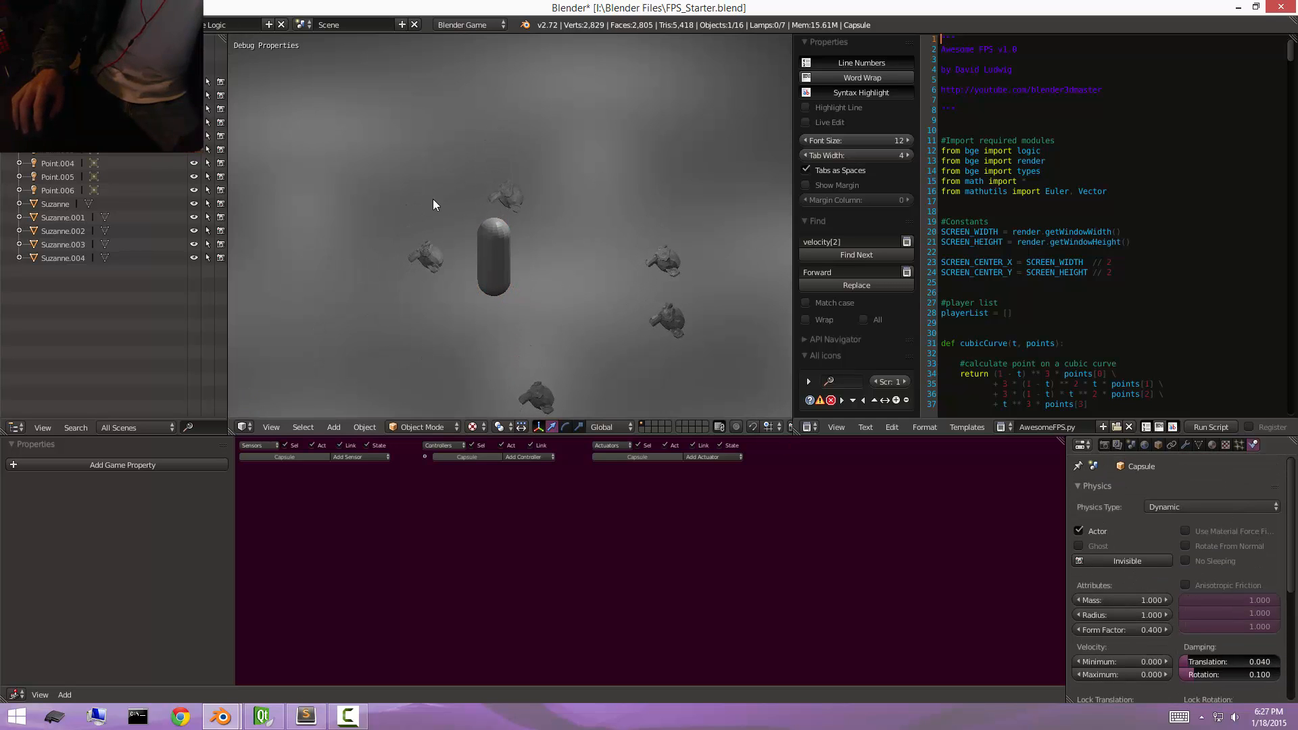
key(Escape)
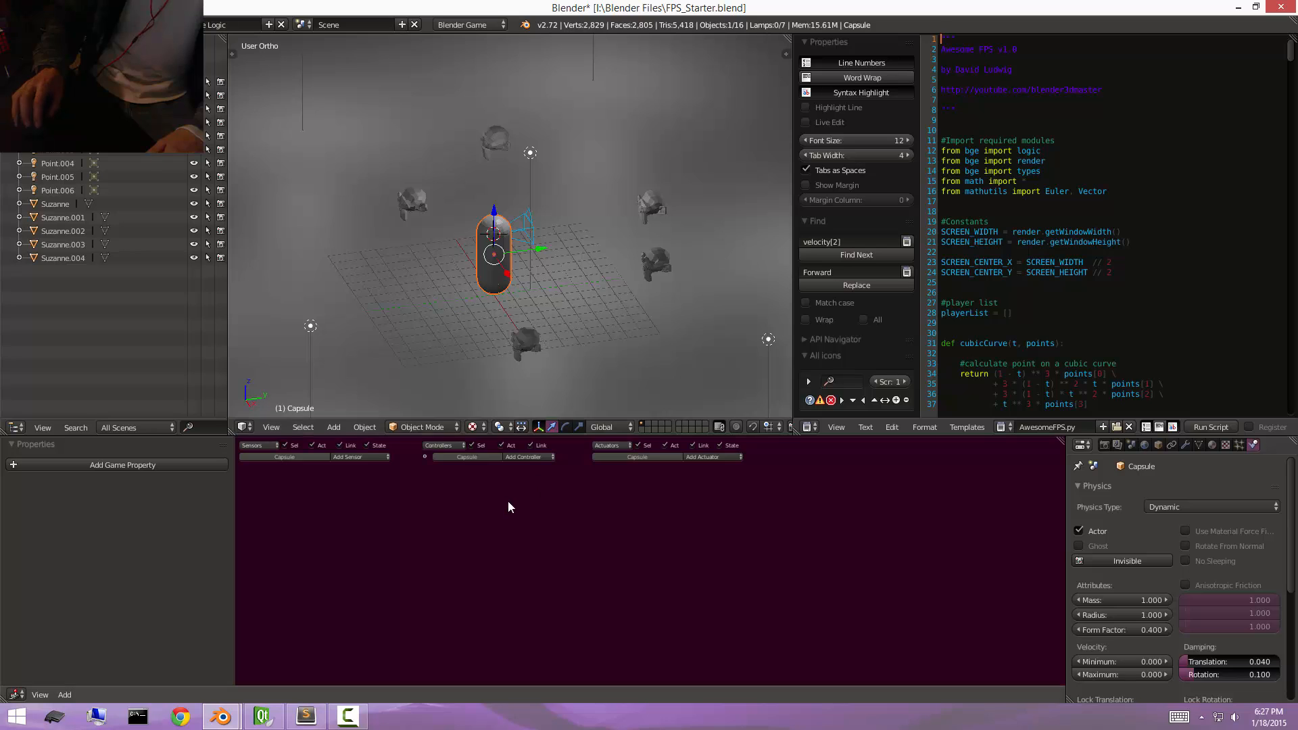
Add an Always sensor to the capsule, name it Tick and enable its true-level pulse mode.
scroll(510, 502, up, 3)
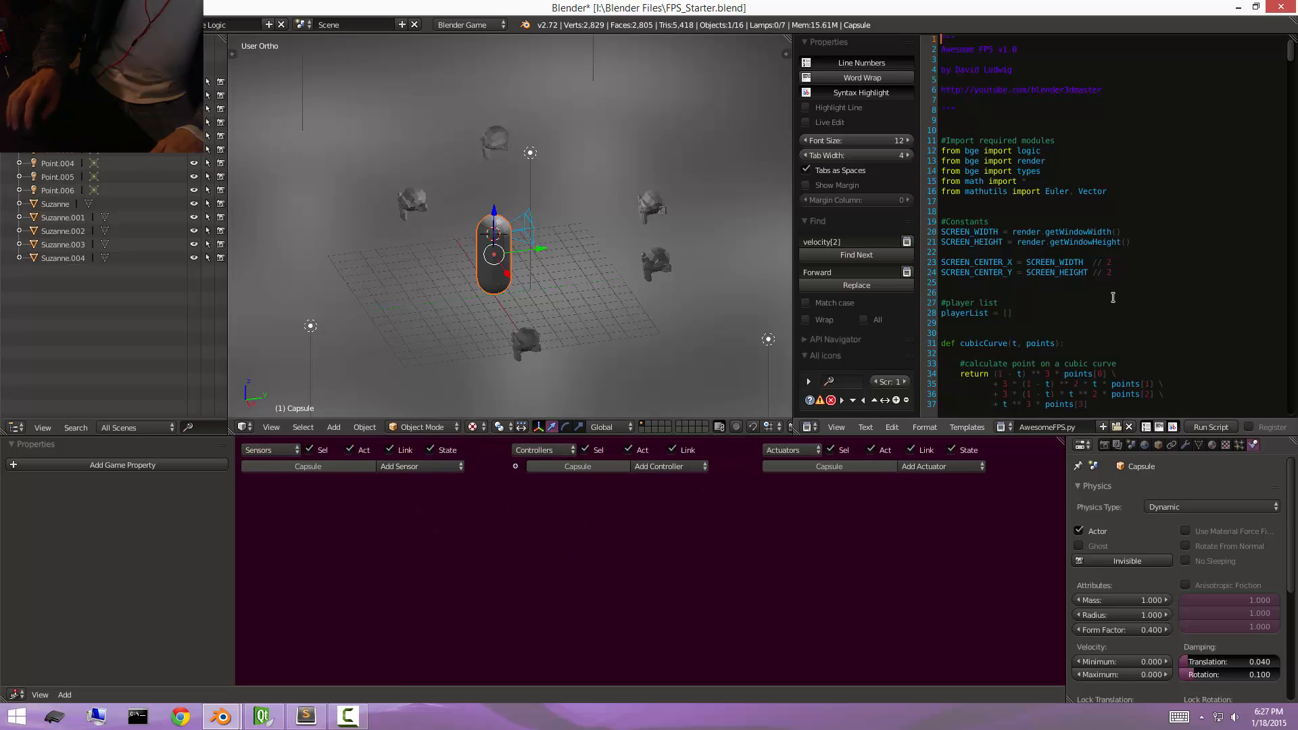
click(428, 466)
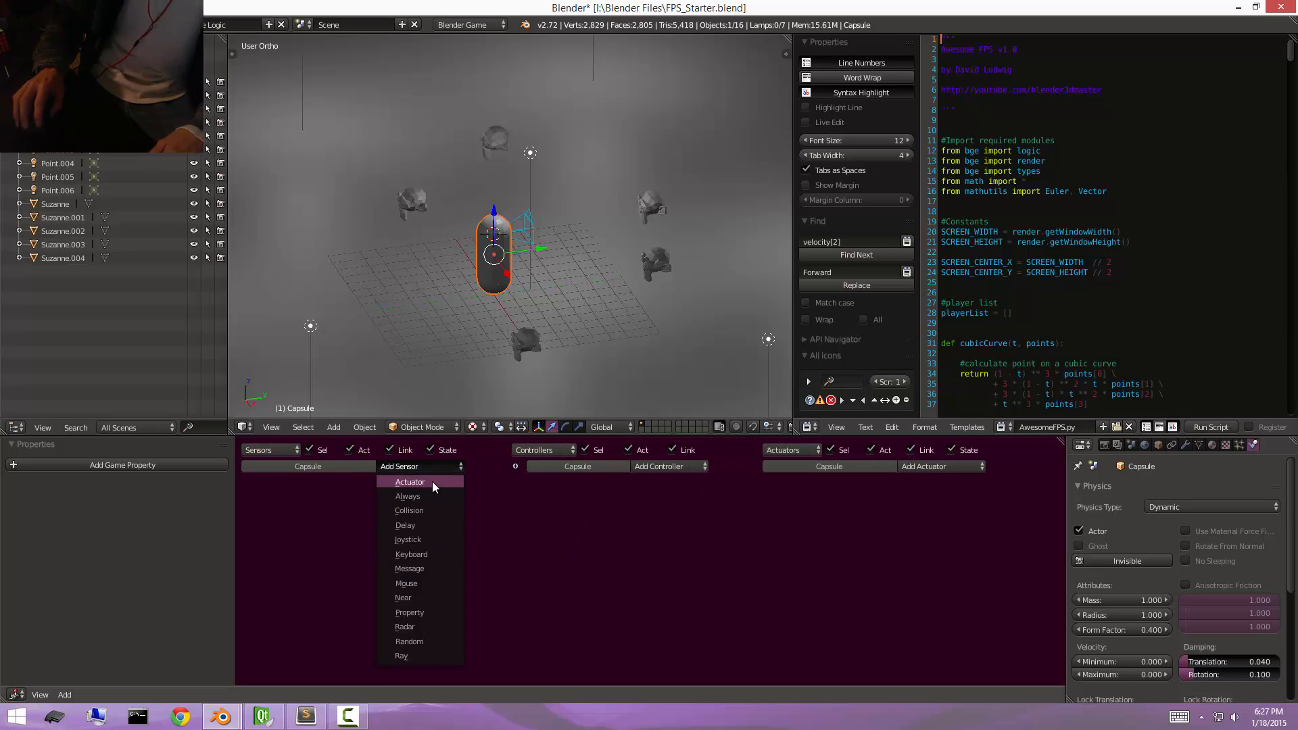
click(426, 496)
click(382, 500)
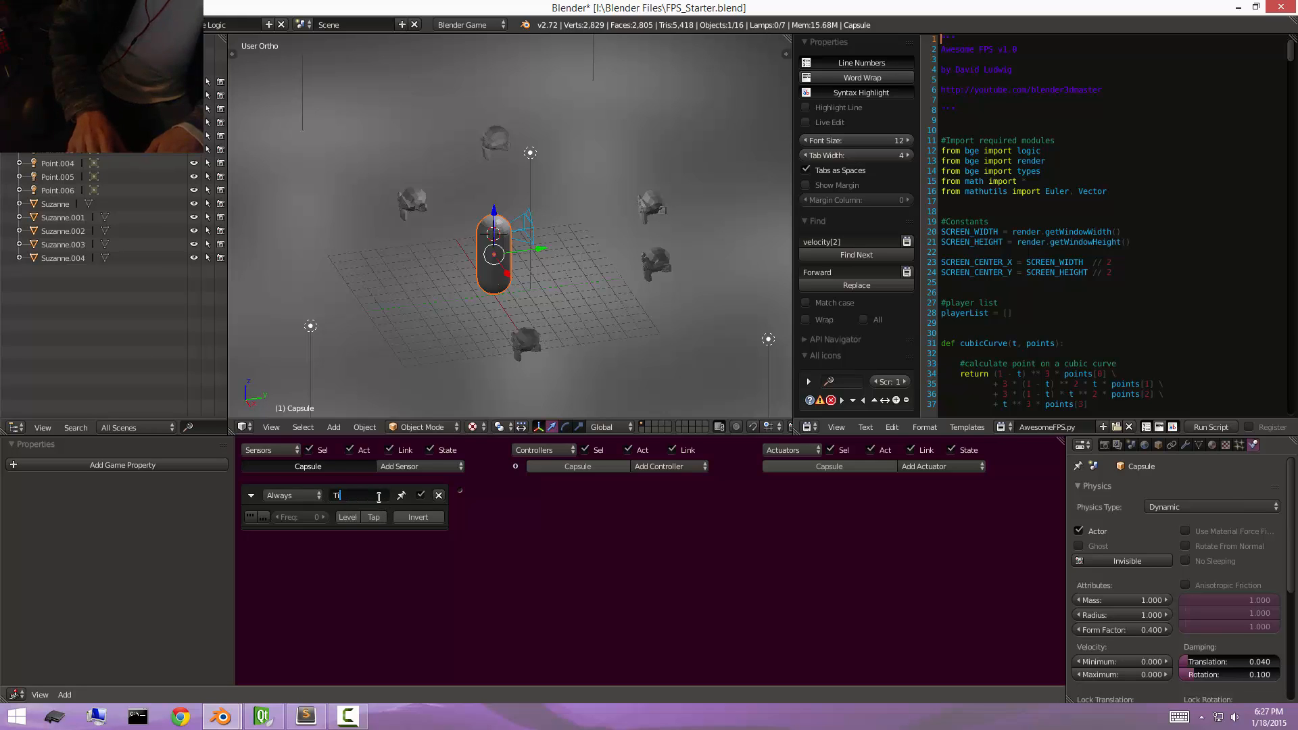
text(Tick)
key(Return)
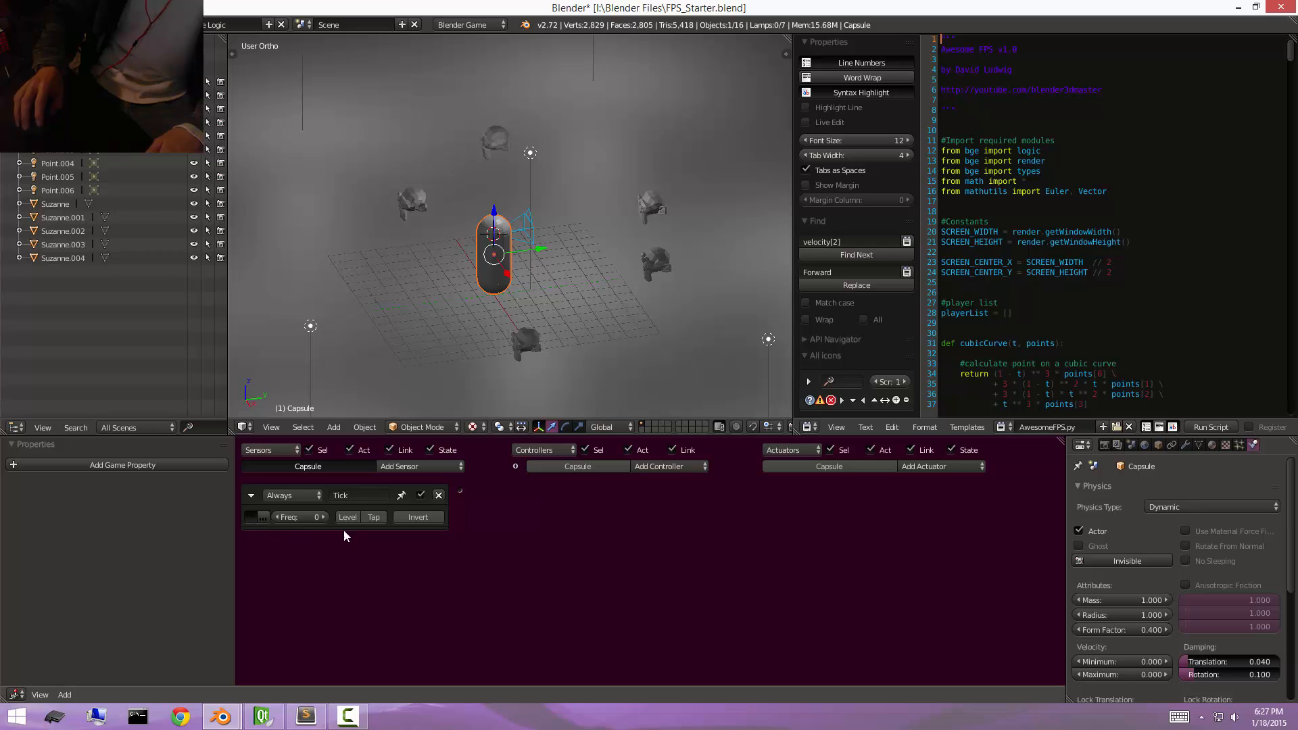
Add a Python controller linked to the Tick sensor and set it to run the module AwesomeFPS.main.
click(661, 466)
click(661, 584)
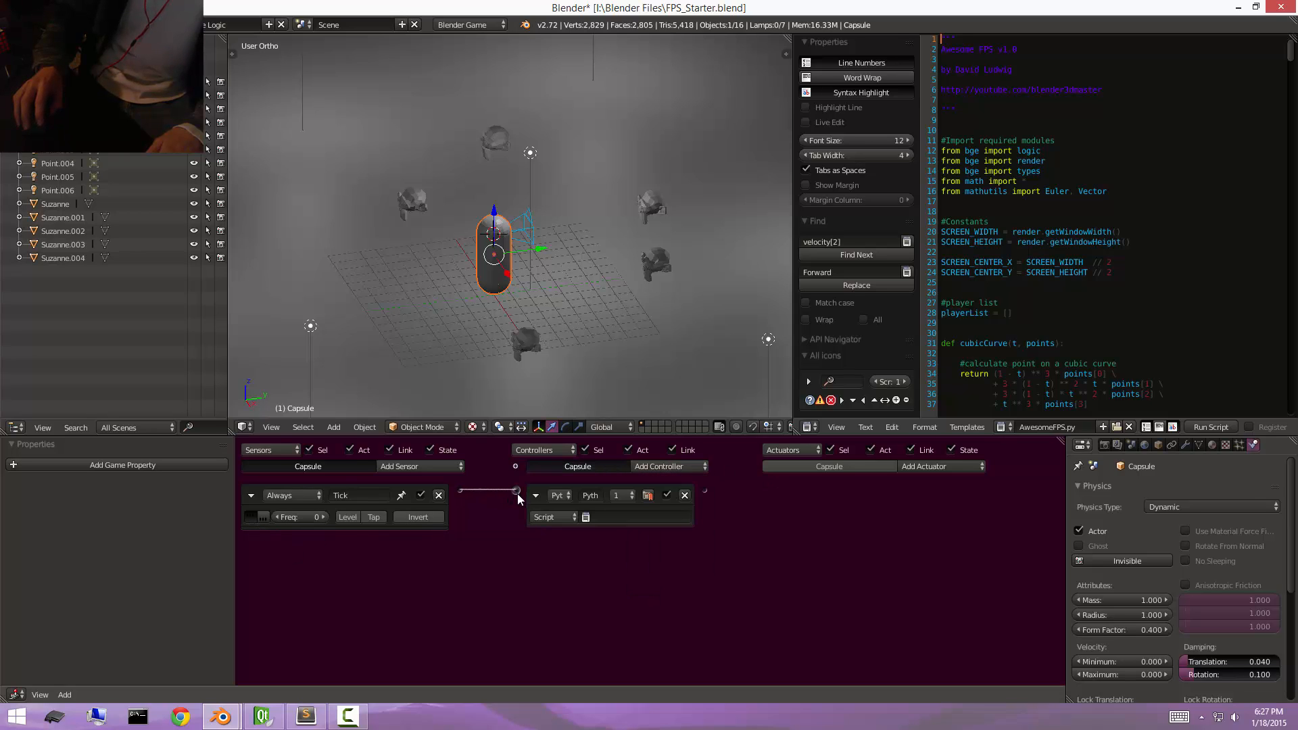
click(565, 496)
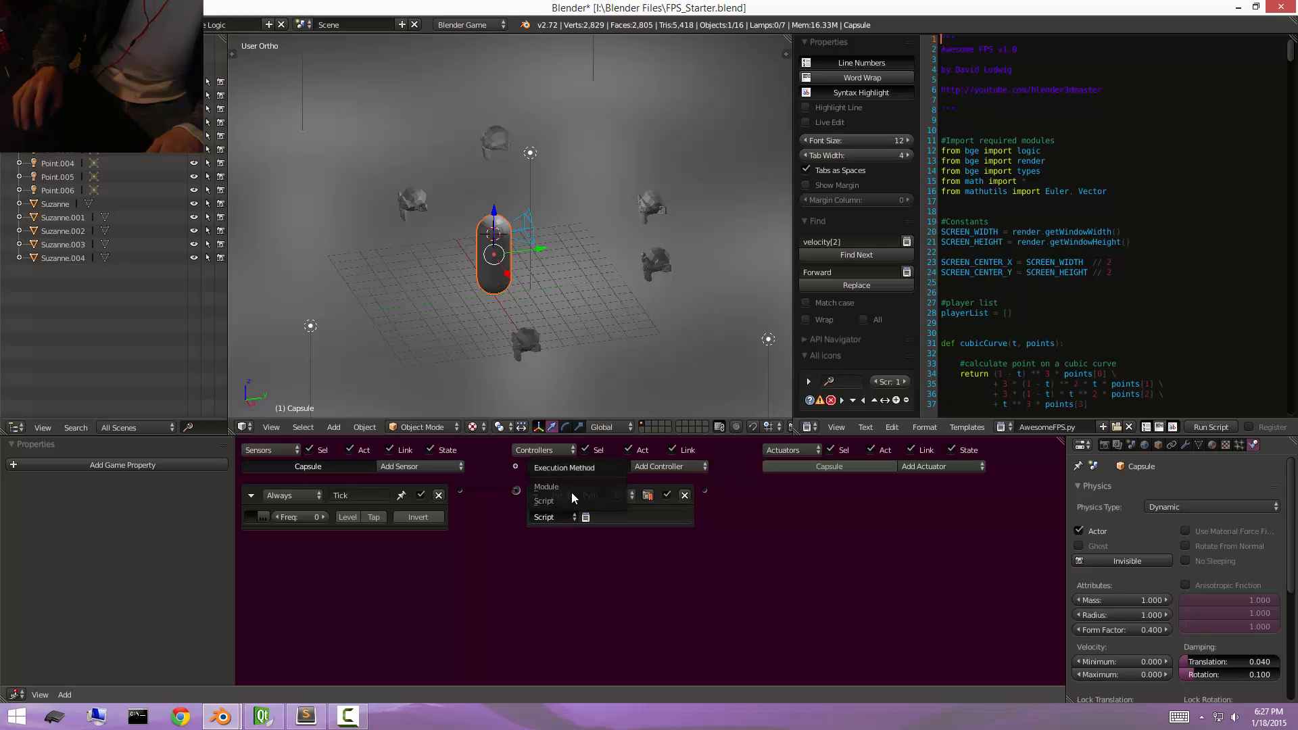
click(570, 492)
click(605, 517)
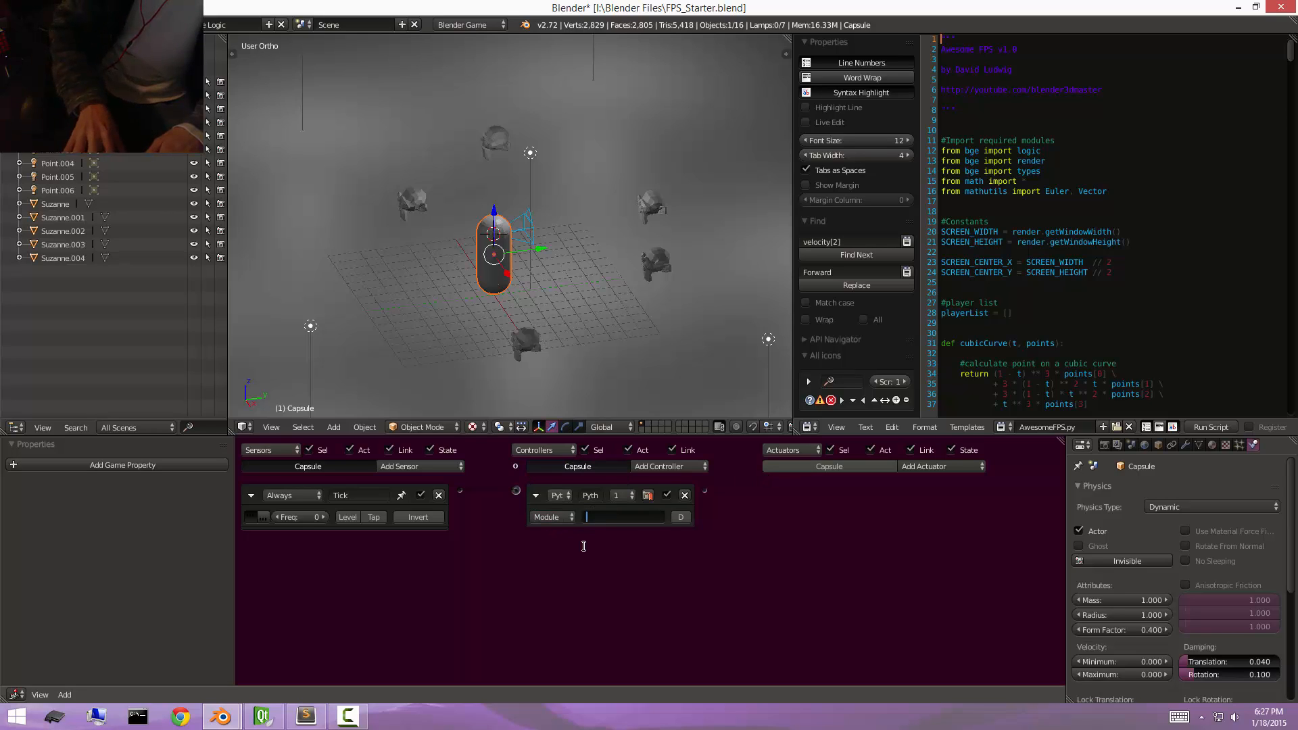
text(Awesome)
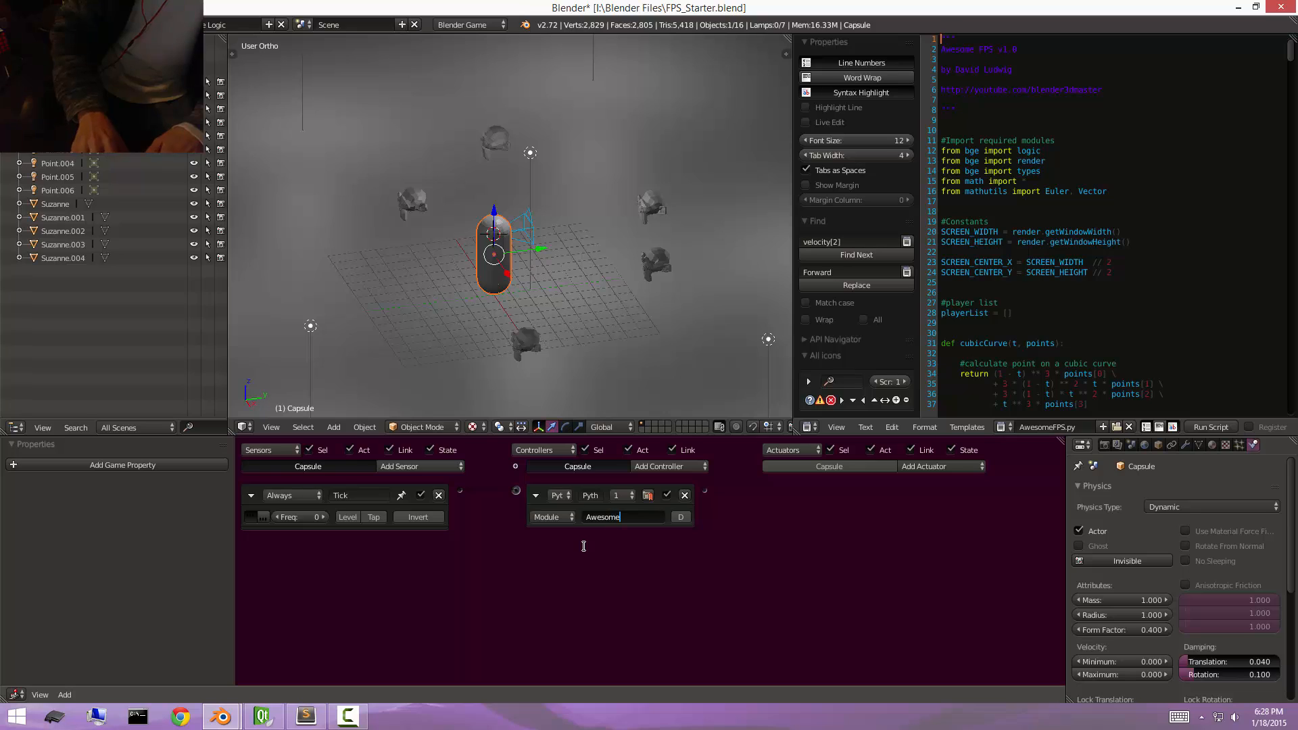
text(FPS.m)
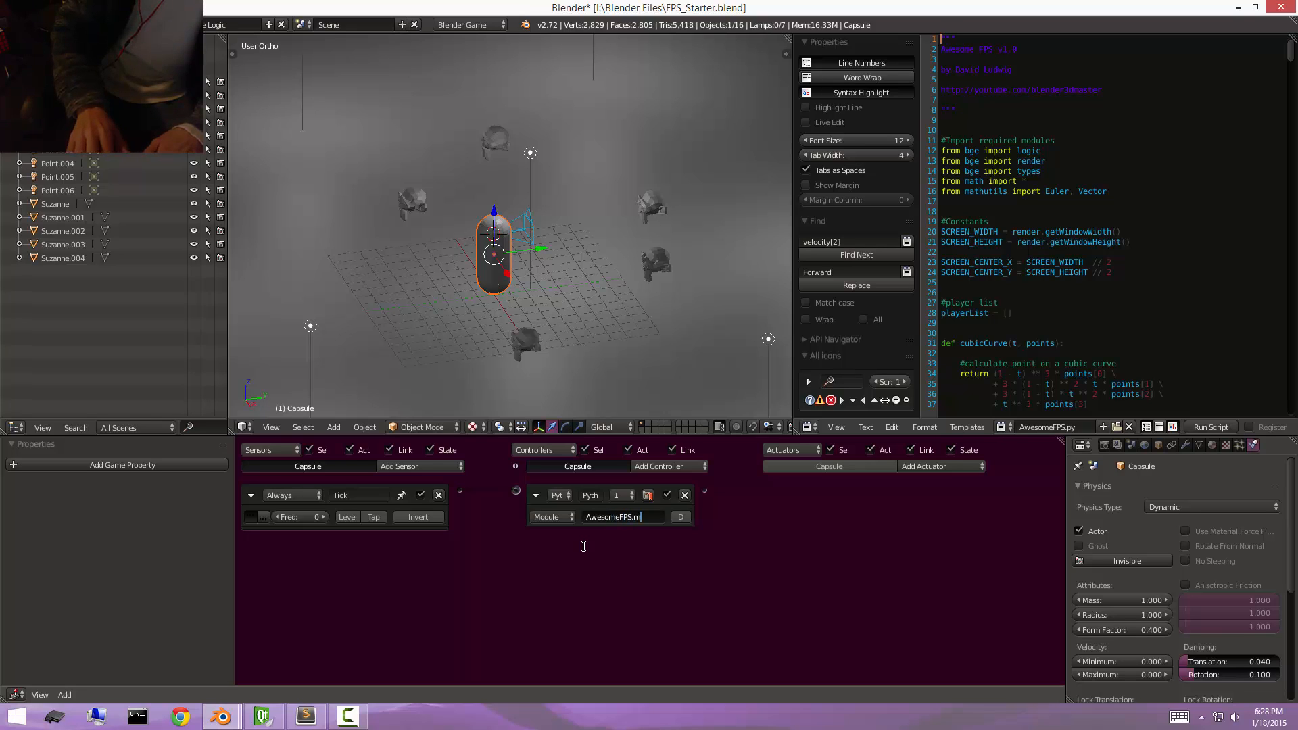
text(ain)
key(Return)
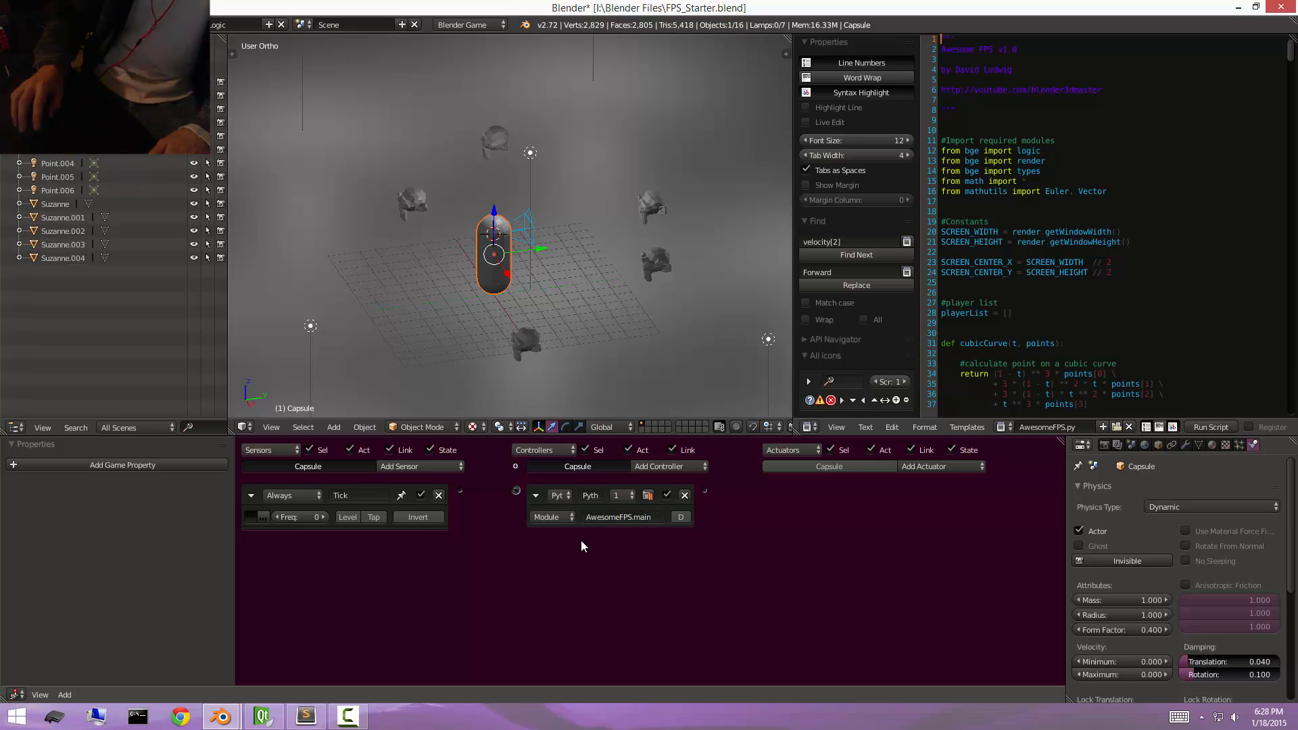
Add a Motion actuator of type Servo Control to the capsule and name it Movement.
click(931, 466)
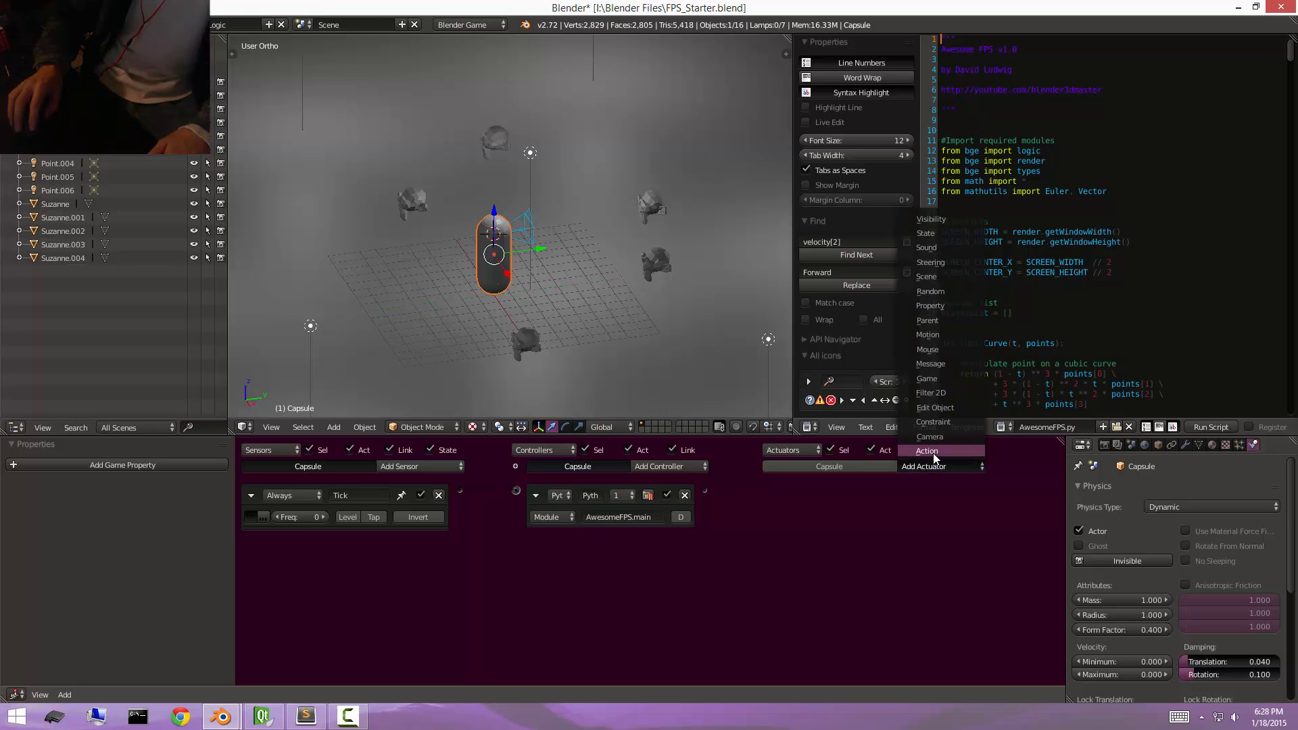
click(939, 334)
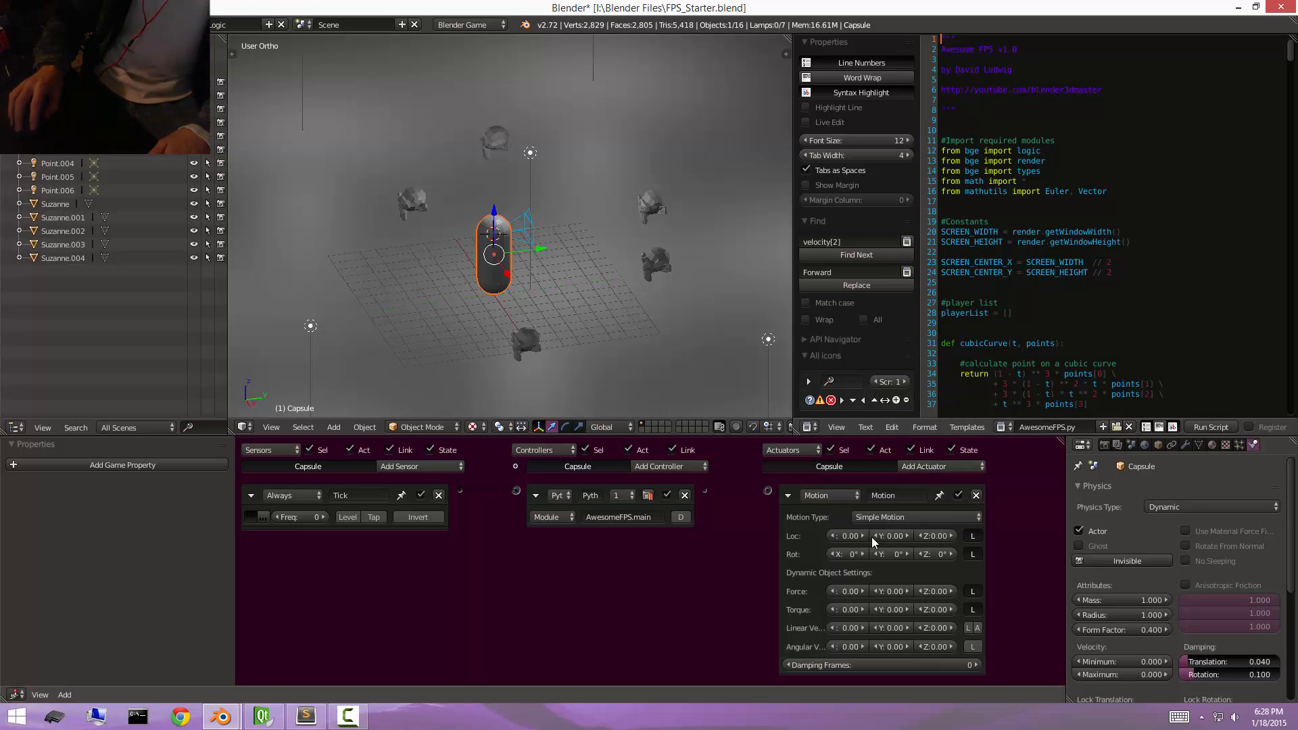
click(887, 517)
click(894, 486)
click(892, 496)
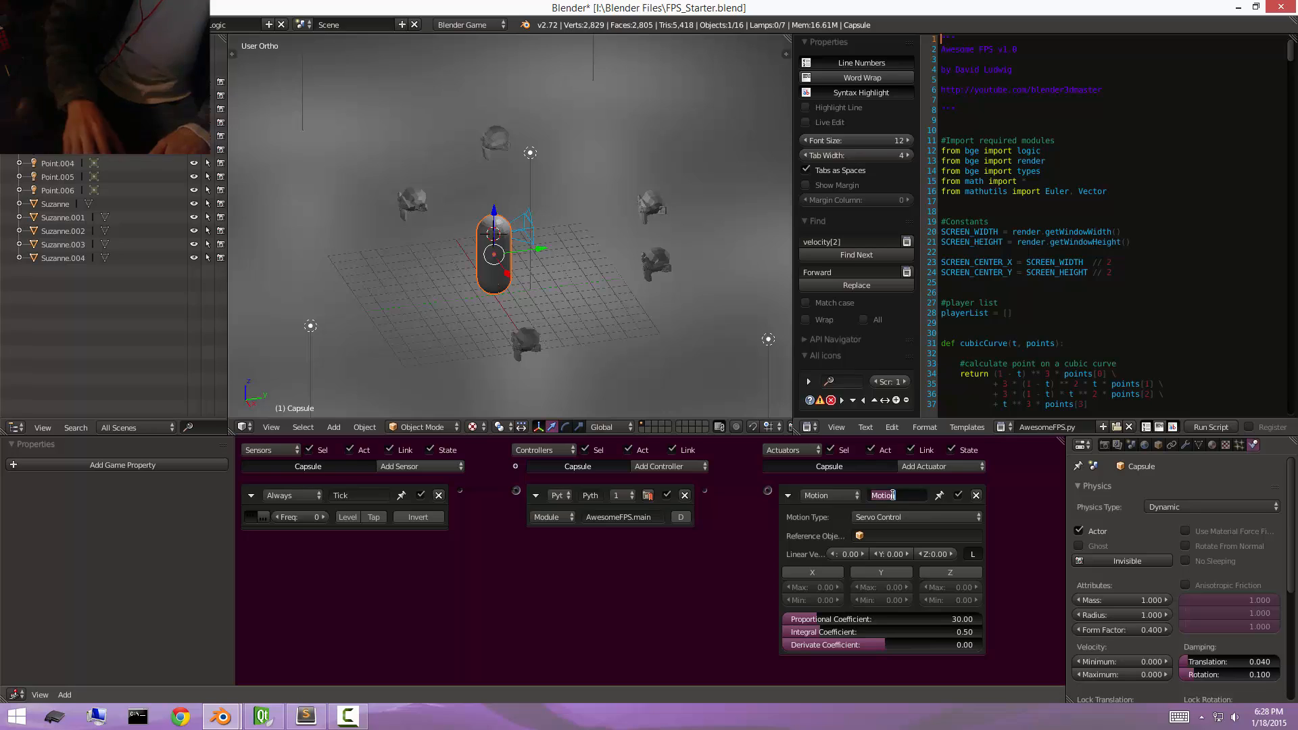
text(Movement)
key(Return)
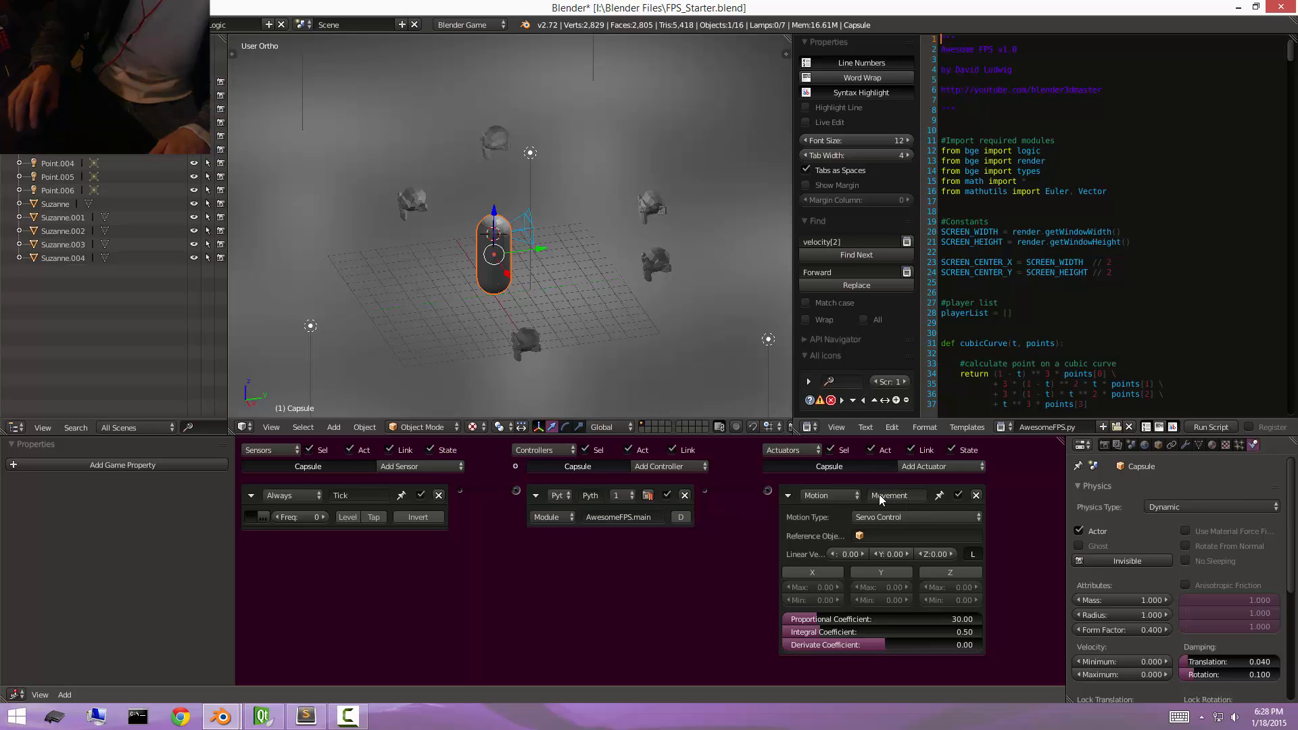
Collapse the Movement actuator, the Python controller and the Tick sensor.
click(902, 495)
click(776, 549)
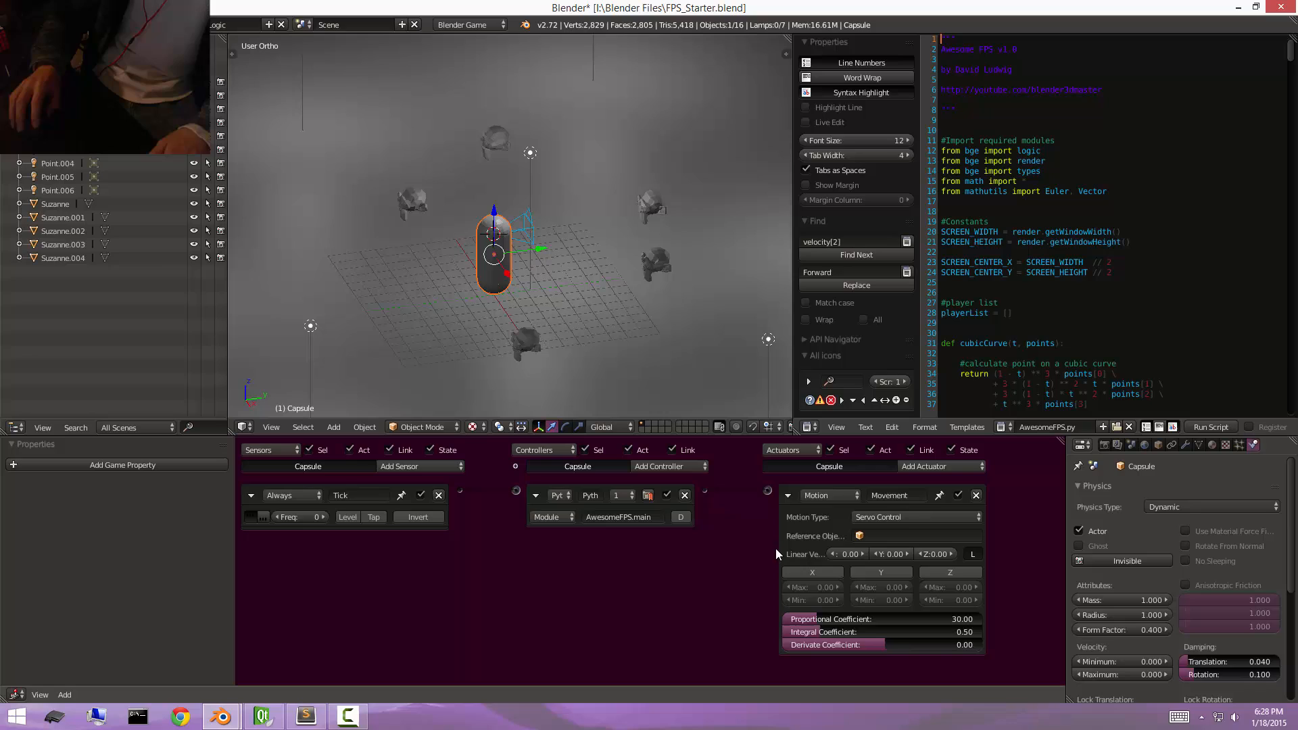
click(788, 497)
click(533, 495)
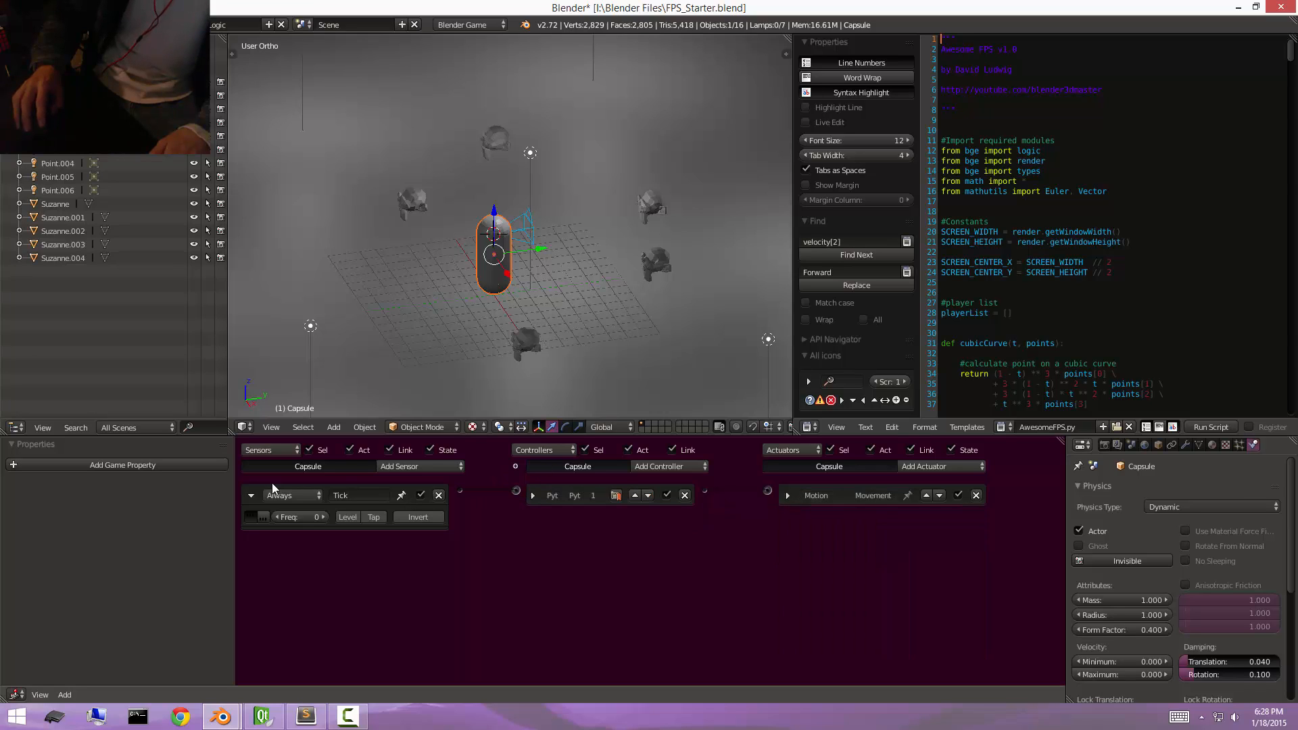
click(250, 495)
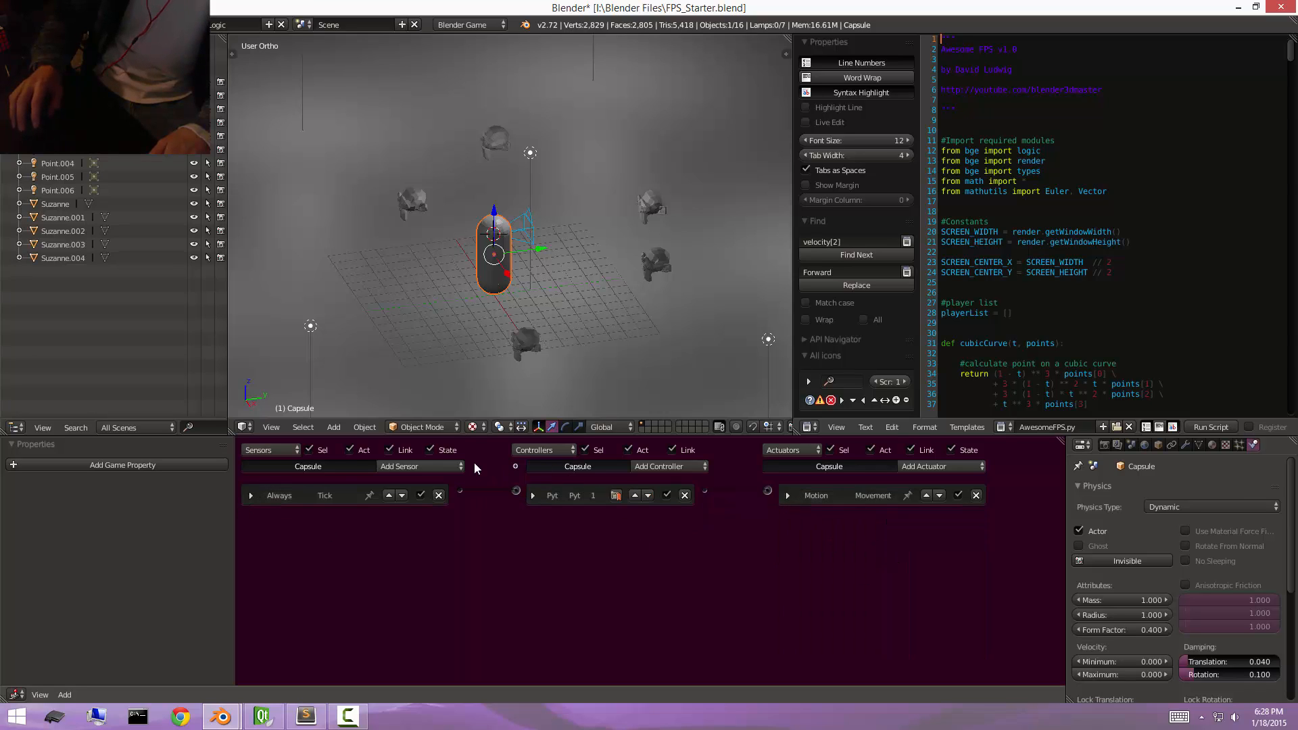
click(436, 465)
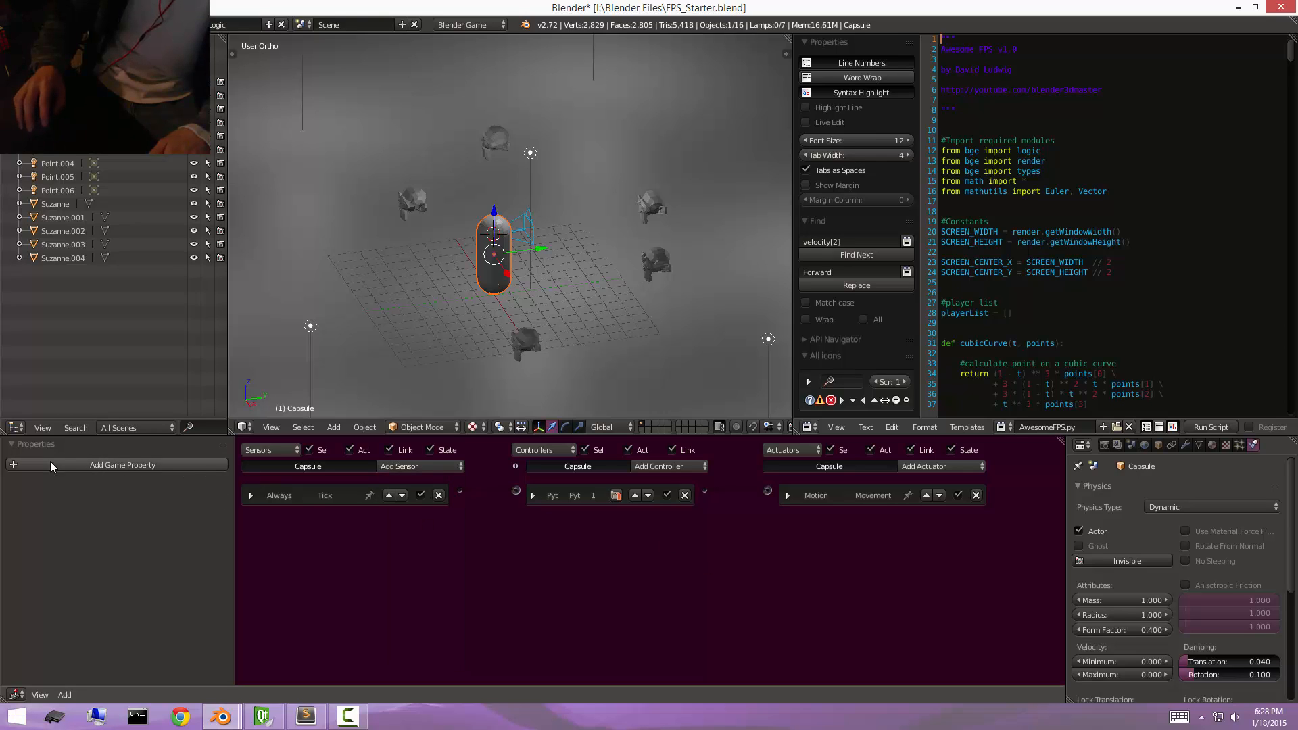
Add a game property named Camera to the capsule and set its type to String.
scroll(528, 261, up, 3)
right_click(540, 218)
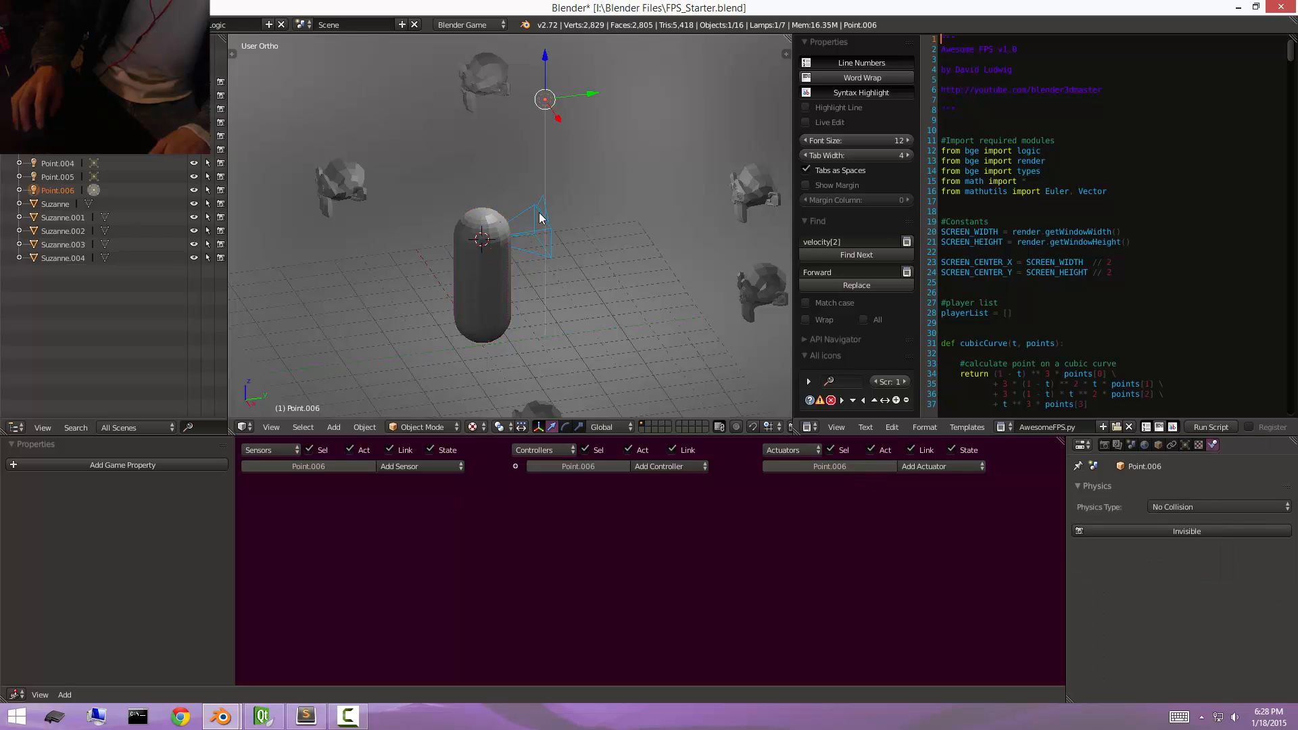
right_click(464, 286)
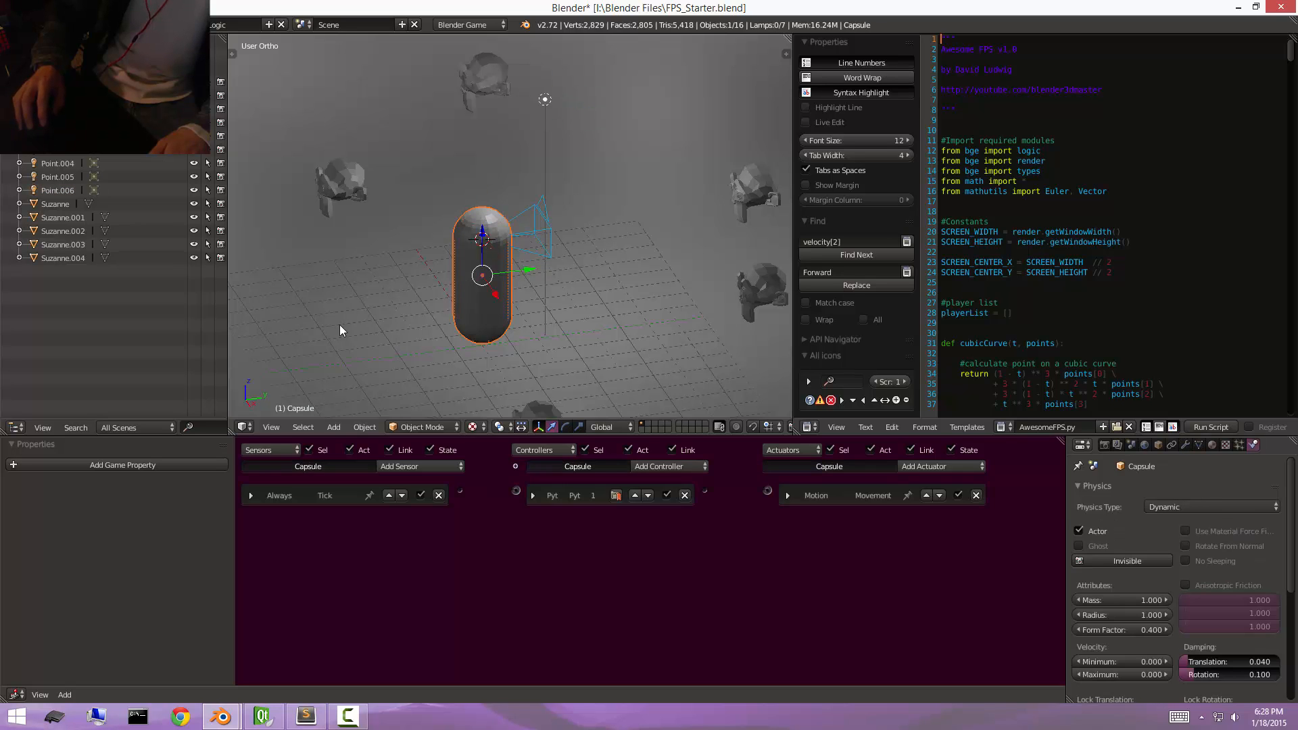
click(140, 465)
middle_drag(514, 285, 498, 295)
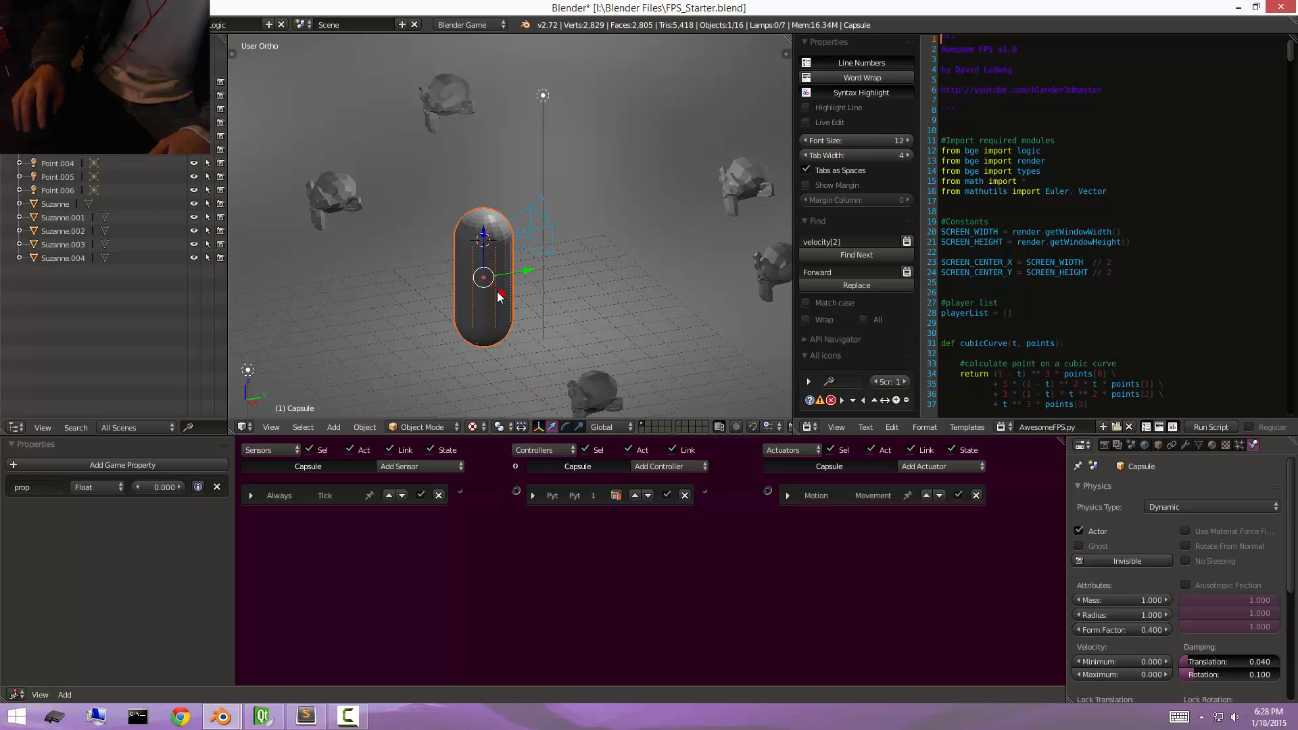
click(64, 486)
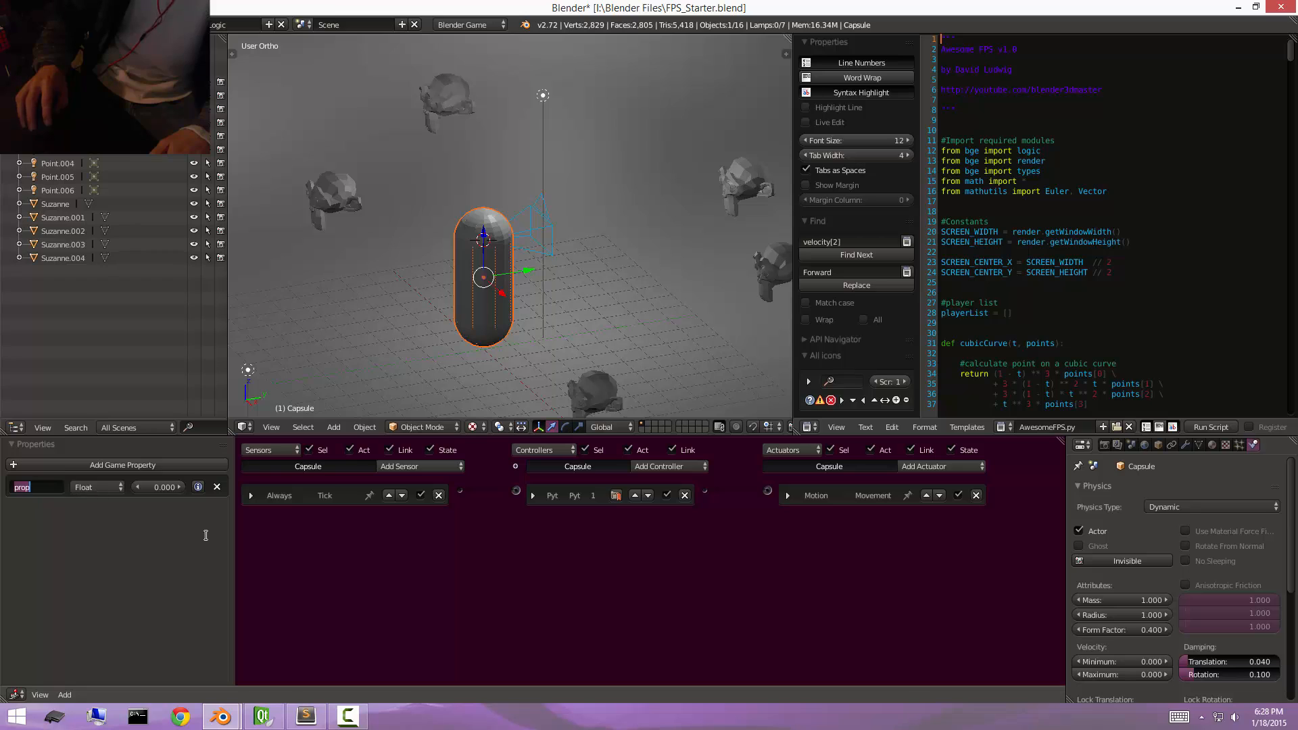
text(Camer)
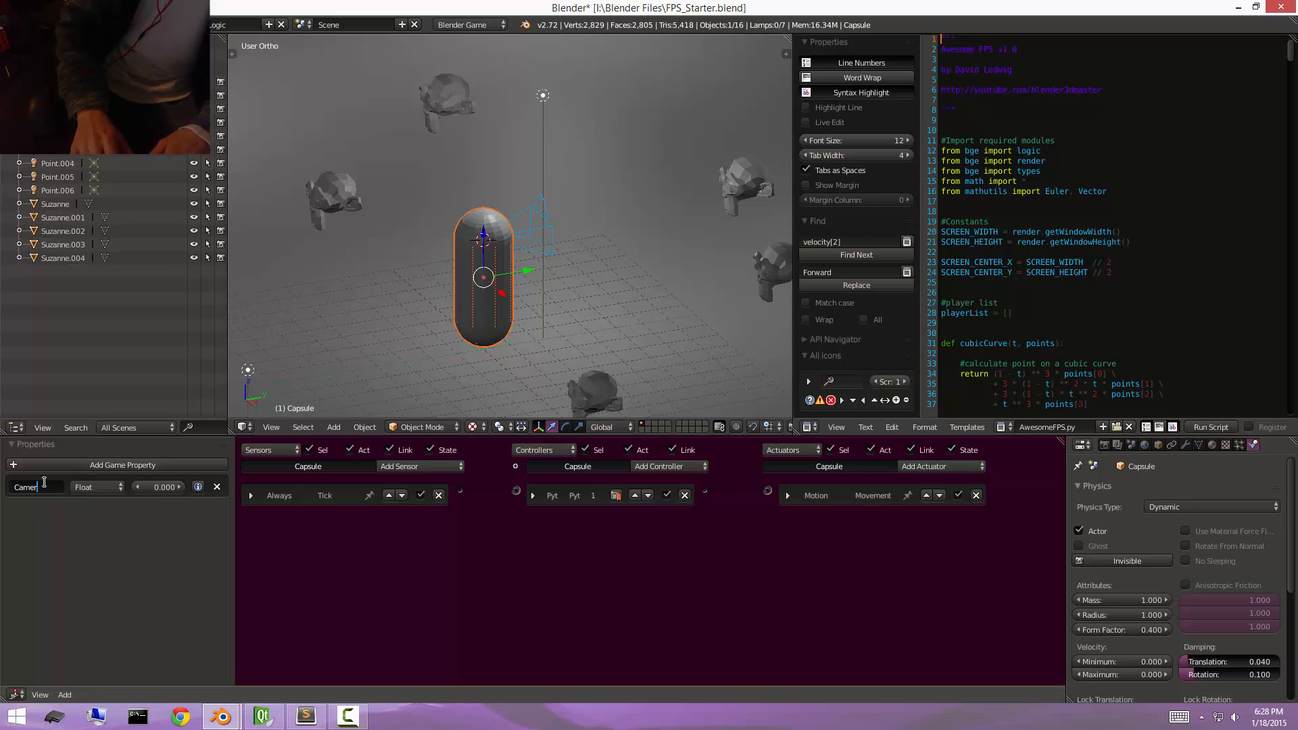
text(a)
key(Return)
click(90, 484)
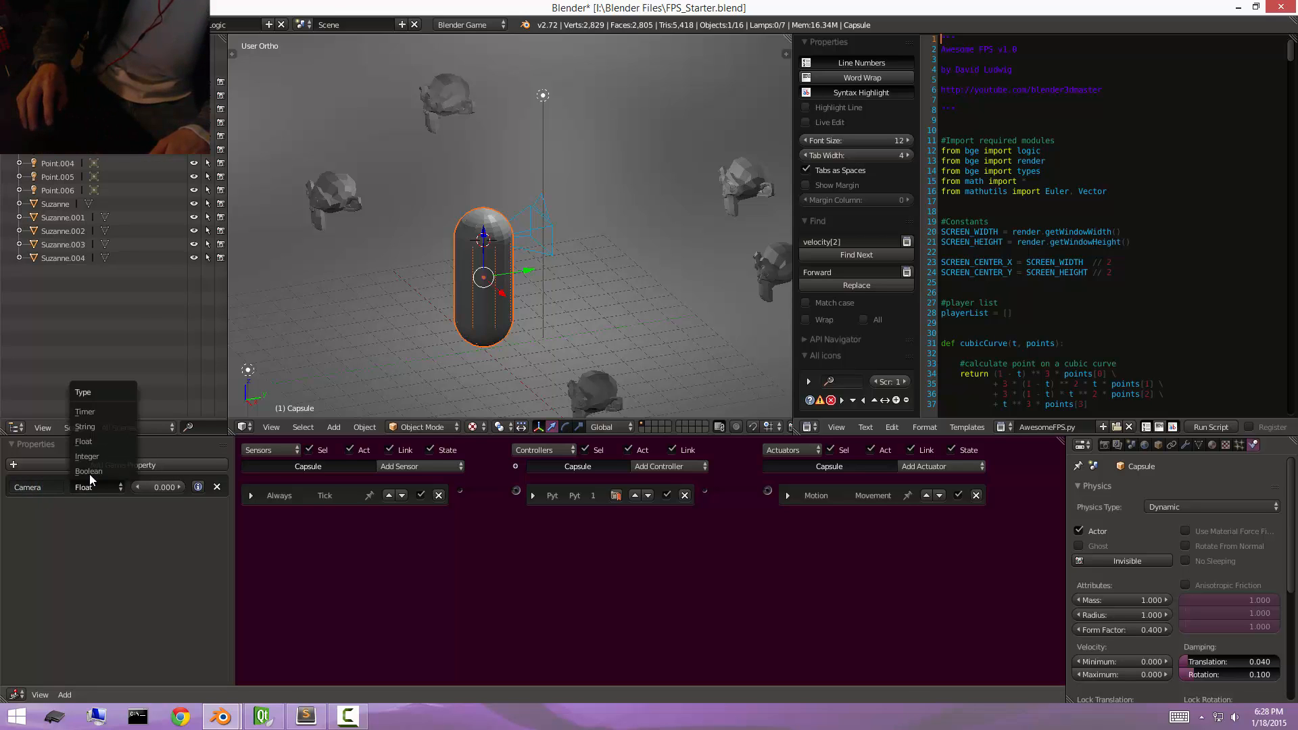
click(99, 427)
Rename the camera object as PlayerCamera.
right_click(541, 215)
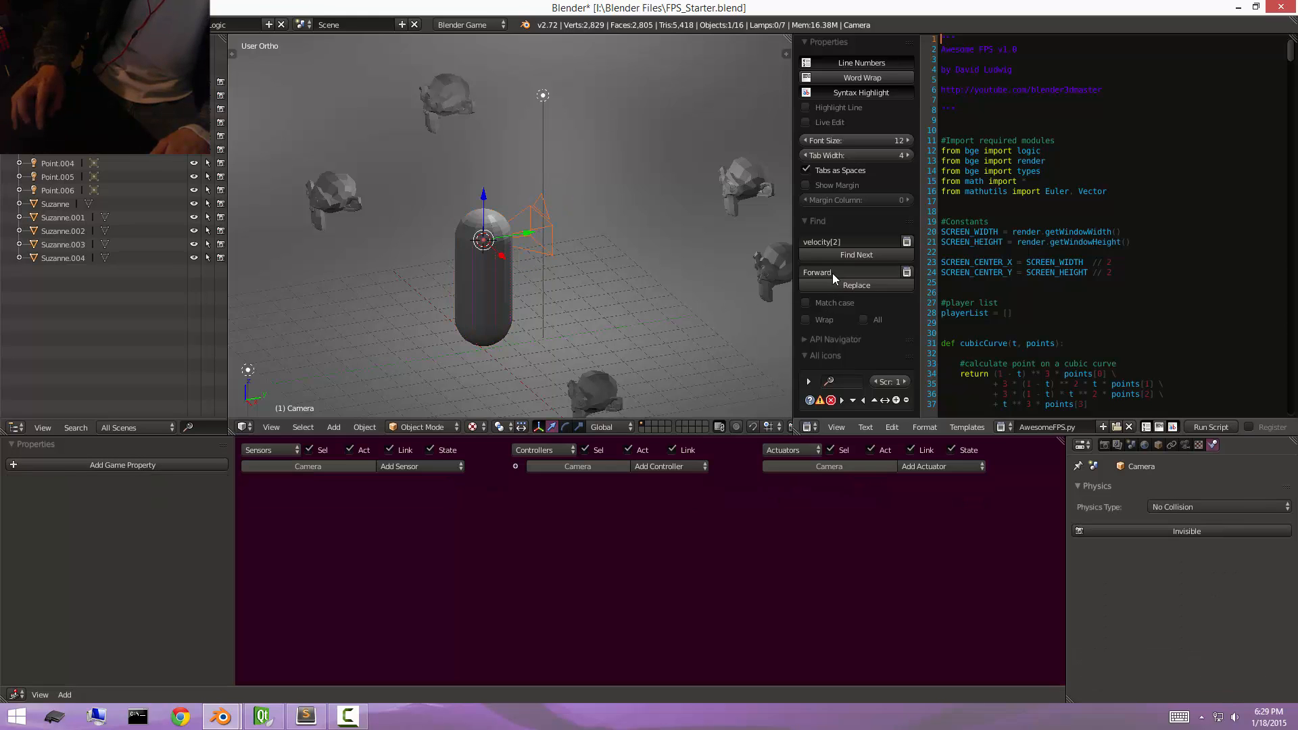
key(n)
scroll(696, 316, down, 3)
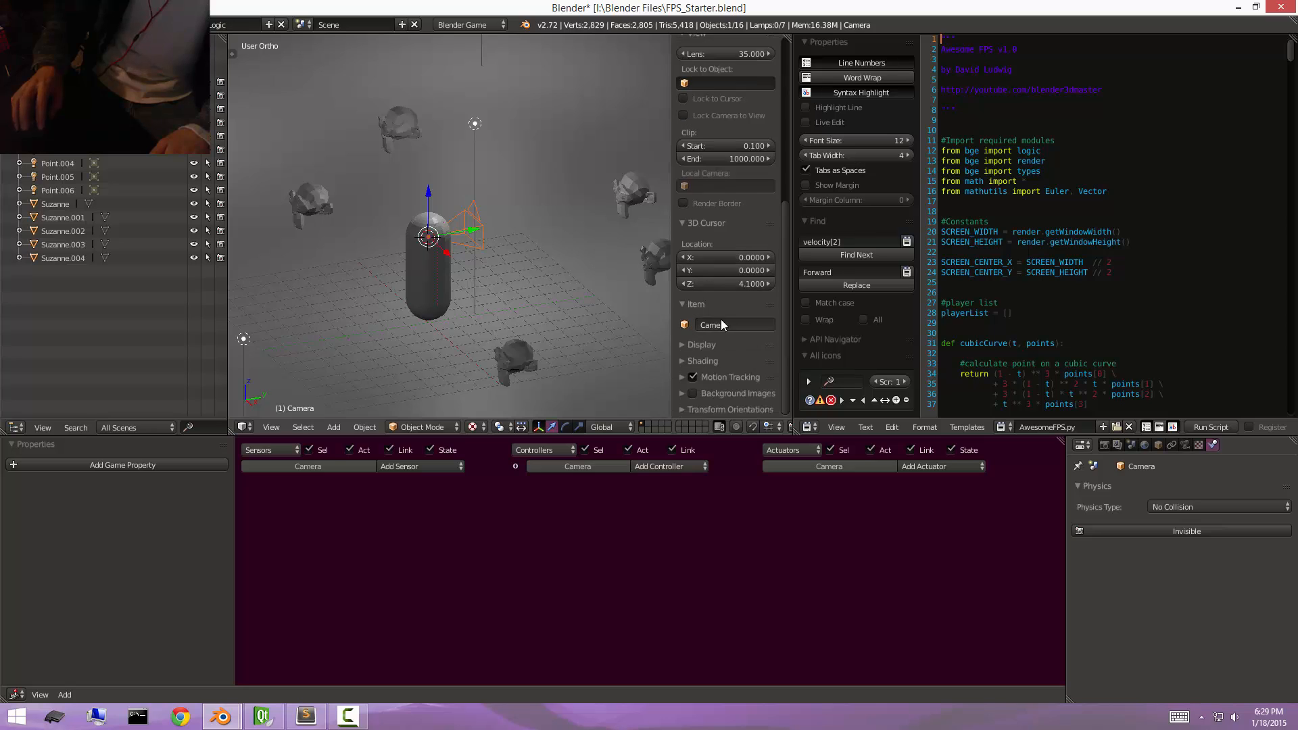
click(720, 323)
text(PlayerCam)
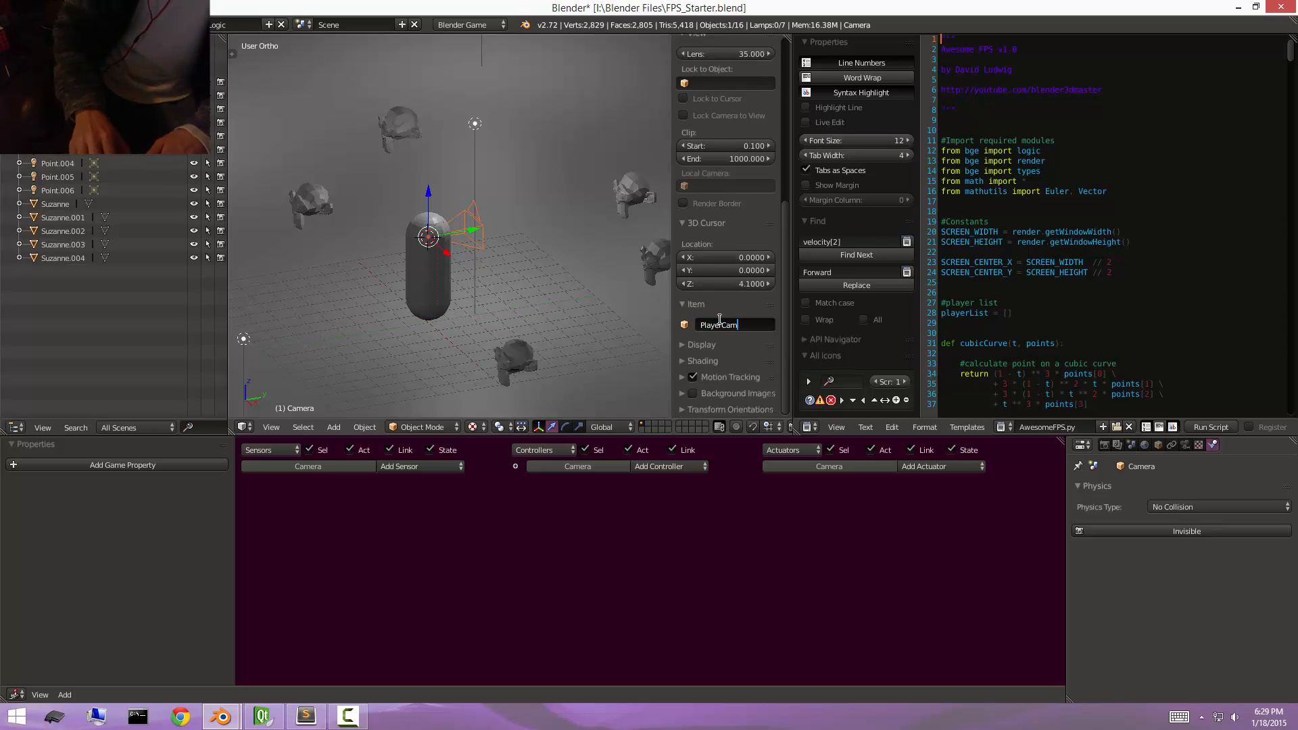
text(era)
key(Return)
Set the capsule's Camera property to PlayerCamera, and remove that property from the capsule.
right_click(403, 267)
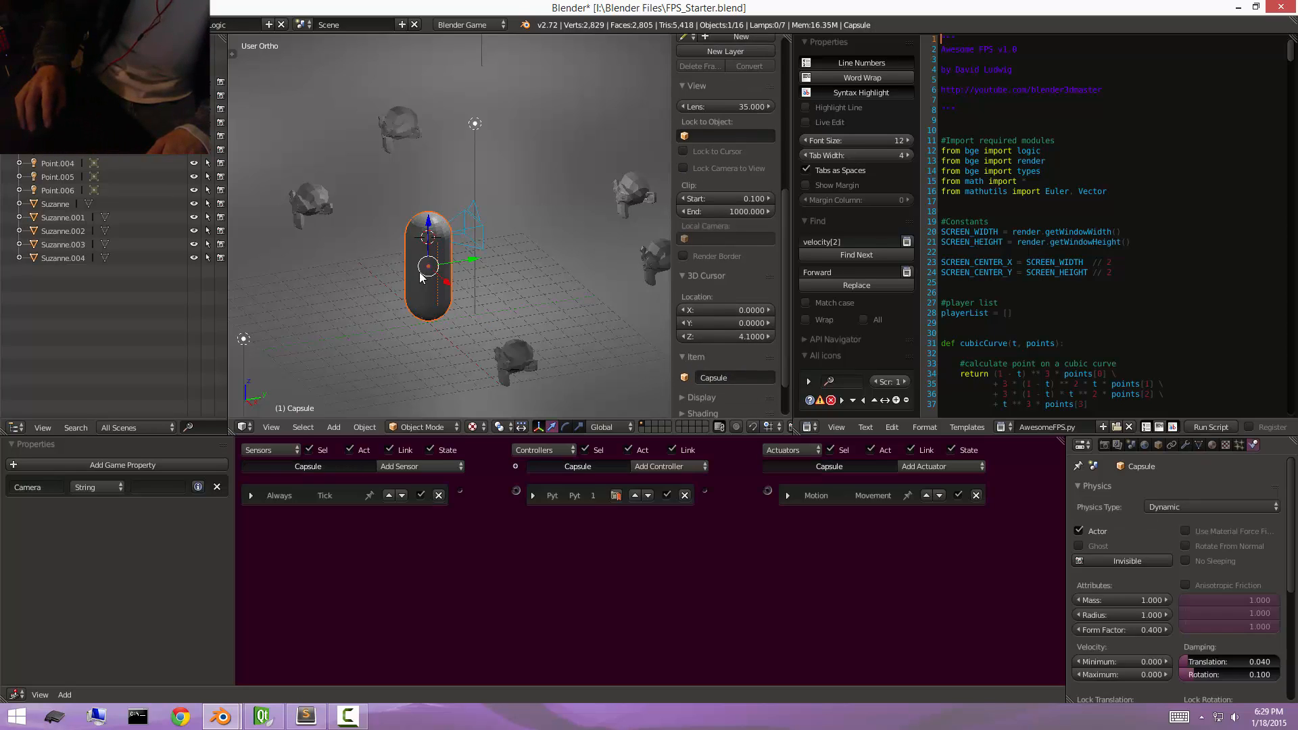
click(153, 483)
text(Playe)
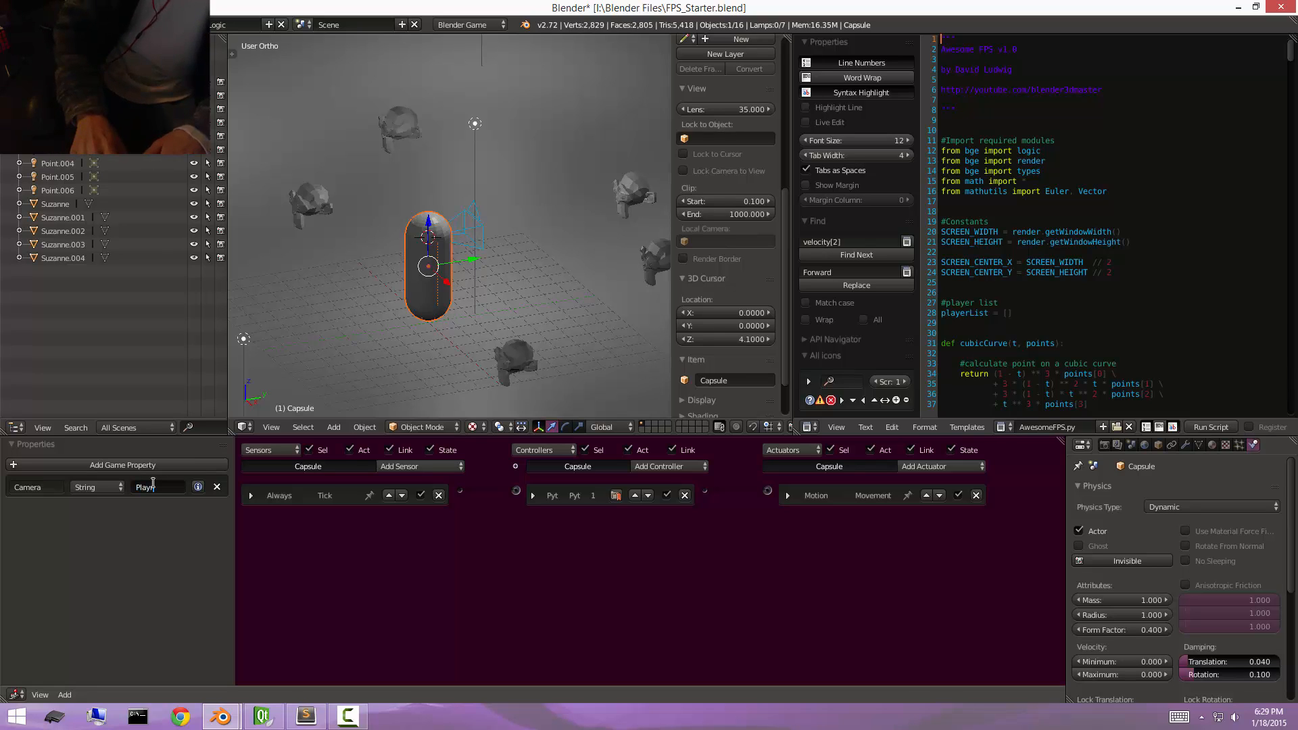
text(rCamera)
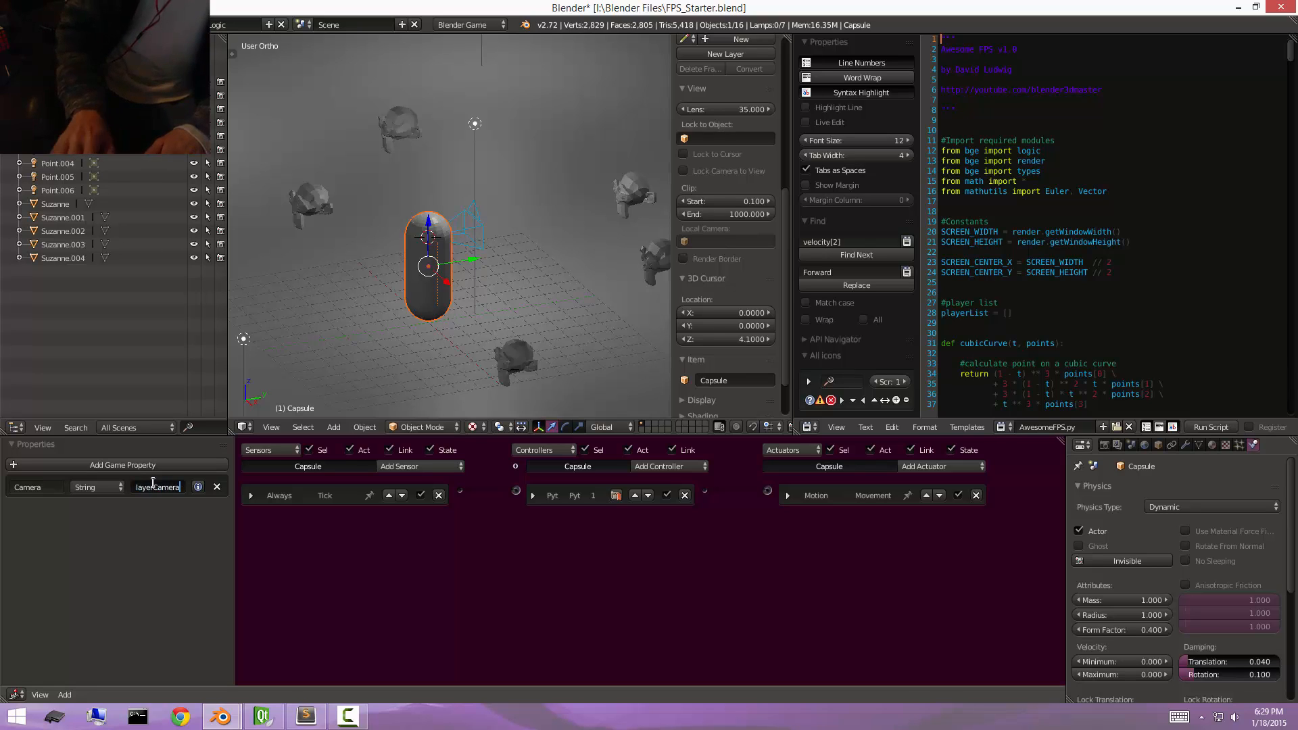
key(Return)
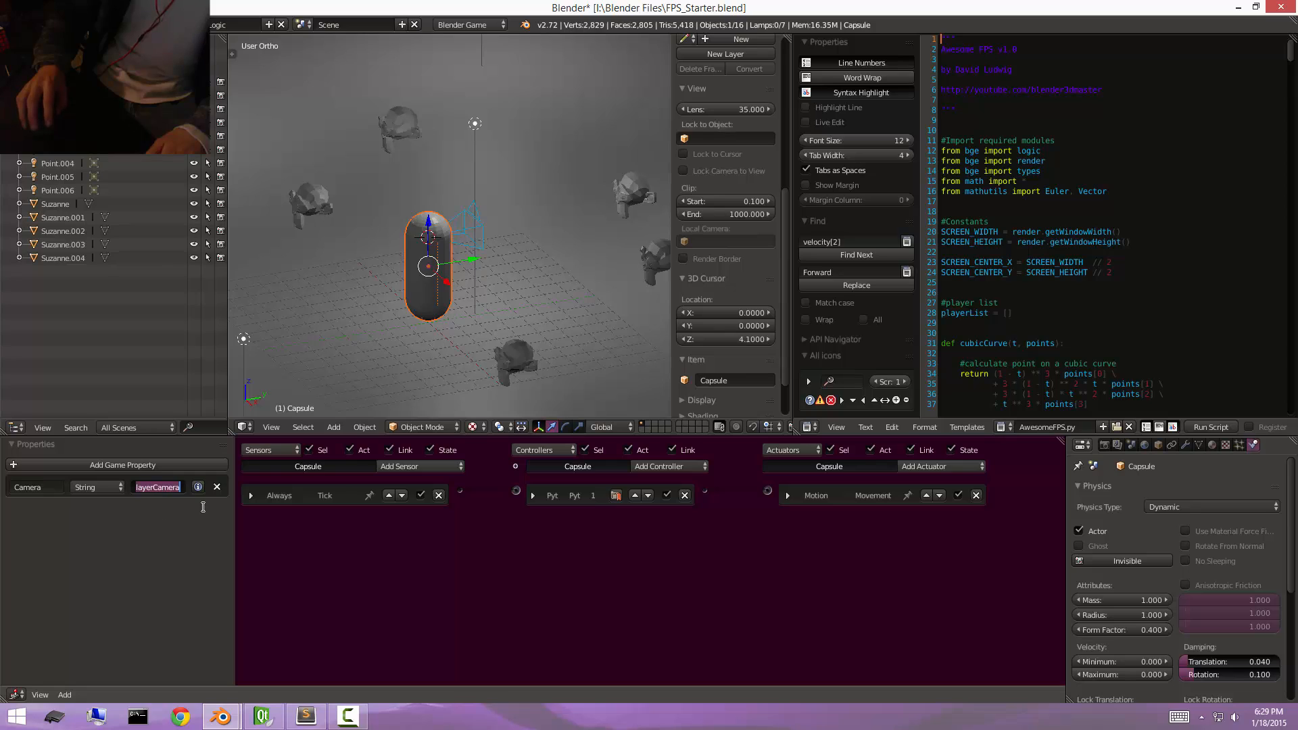
click(216, 487)
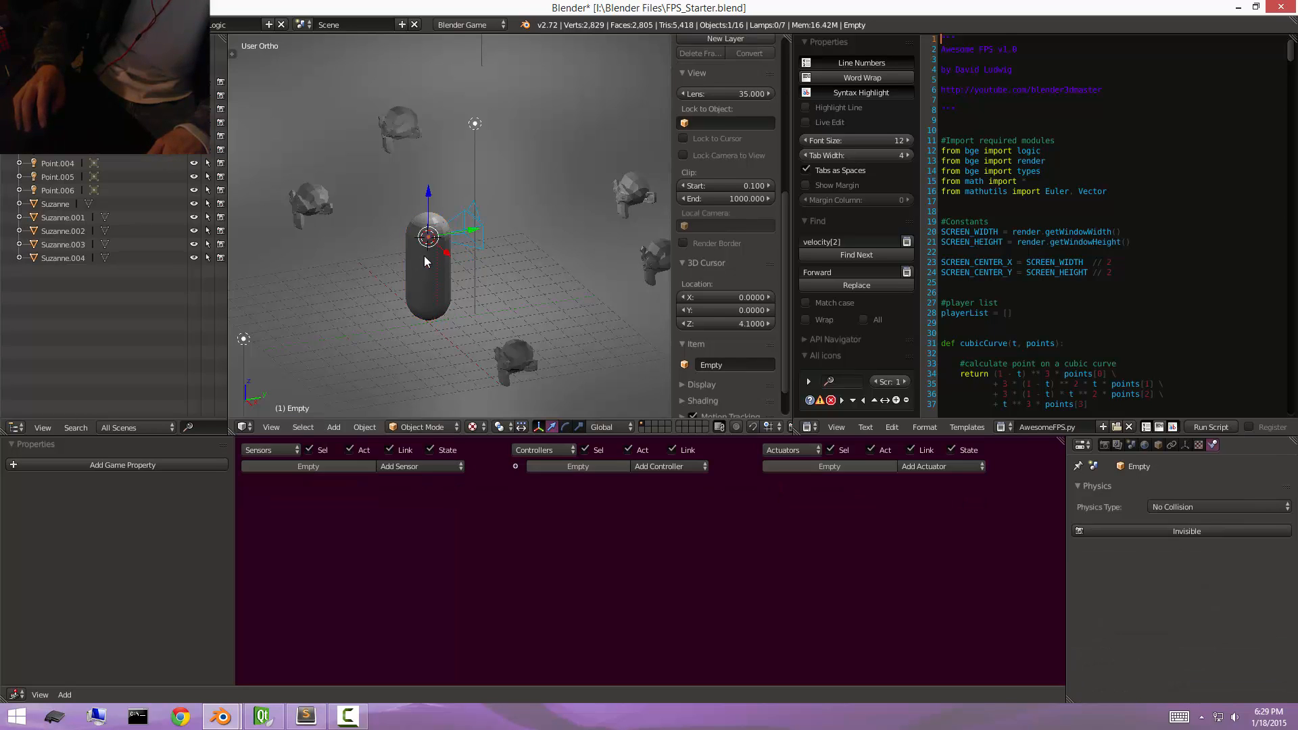
scroll(537, 307, up, 2)
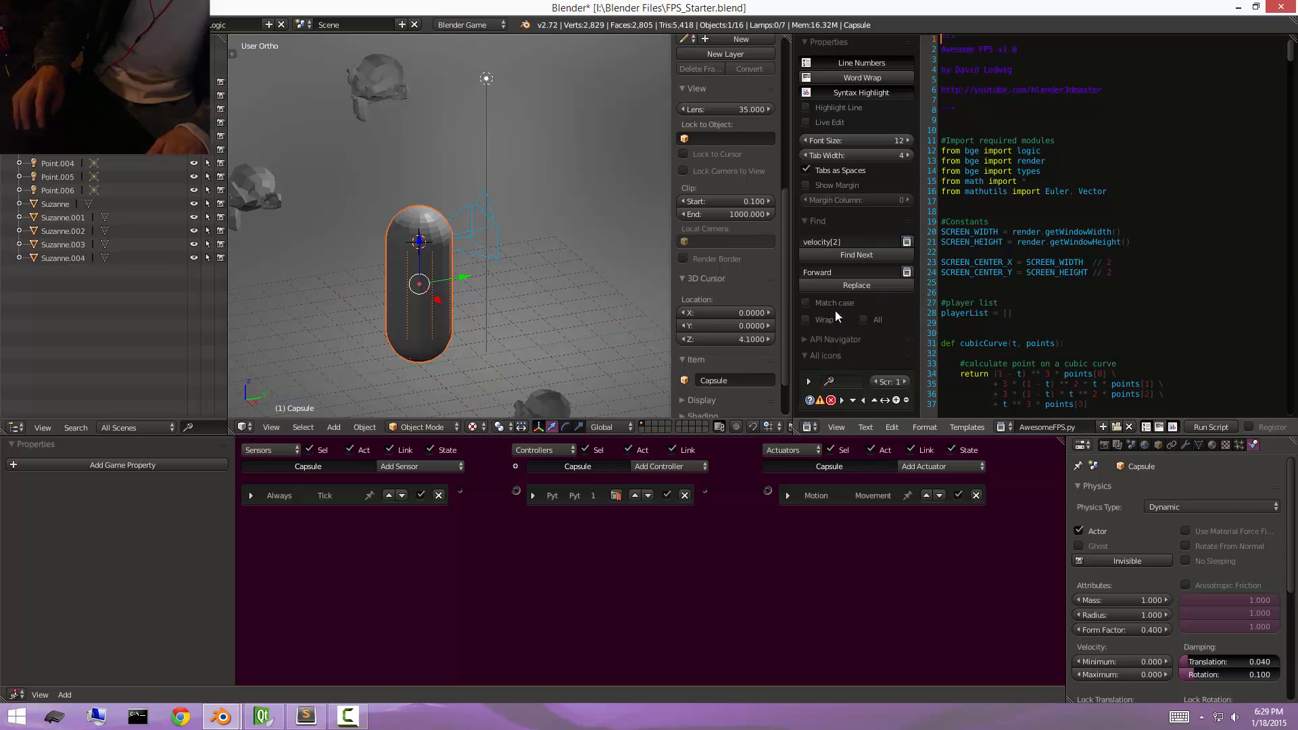
right_click(429, 253)
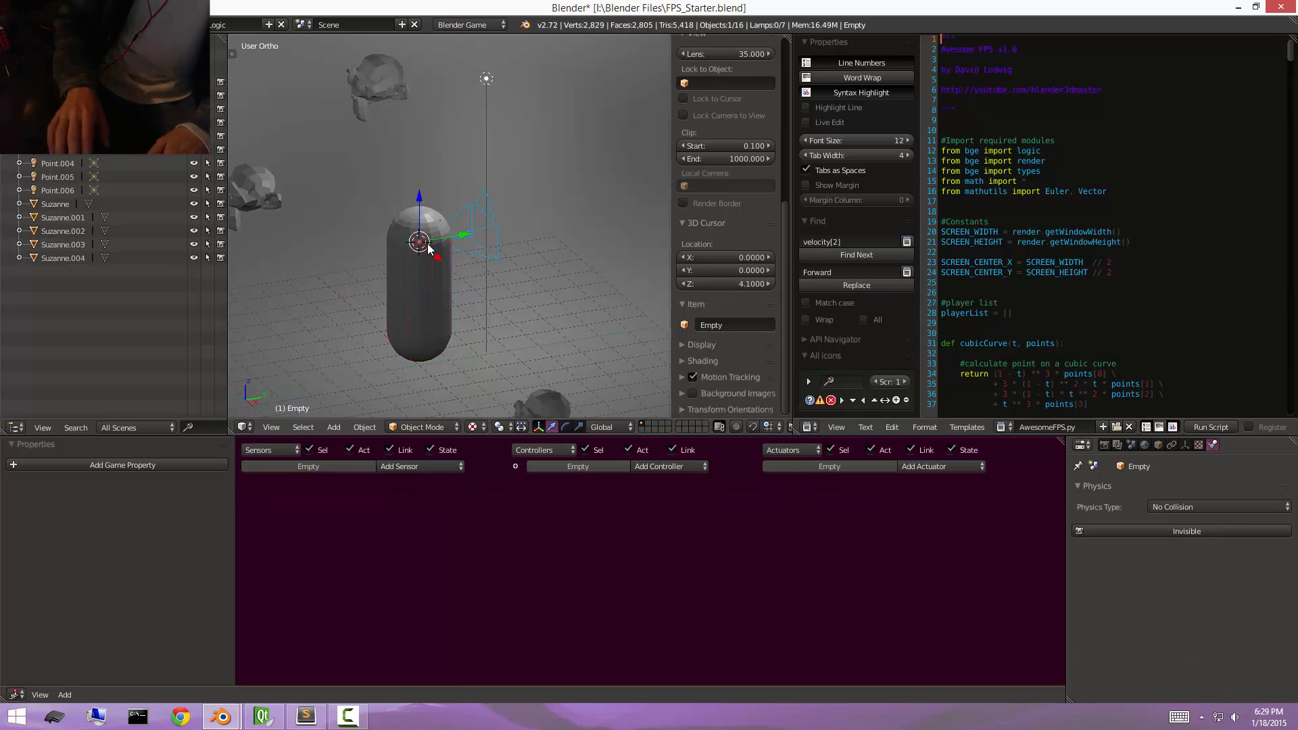
key(z)
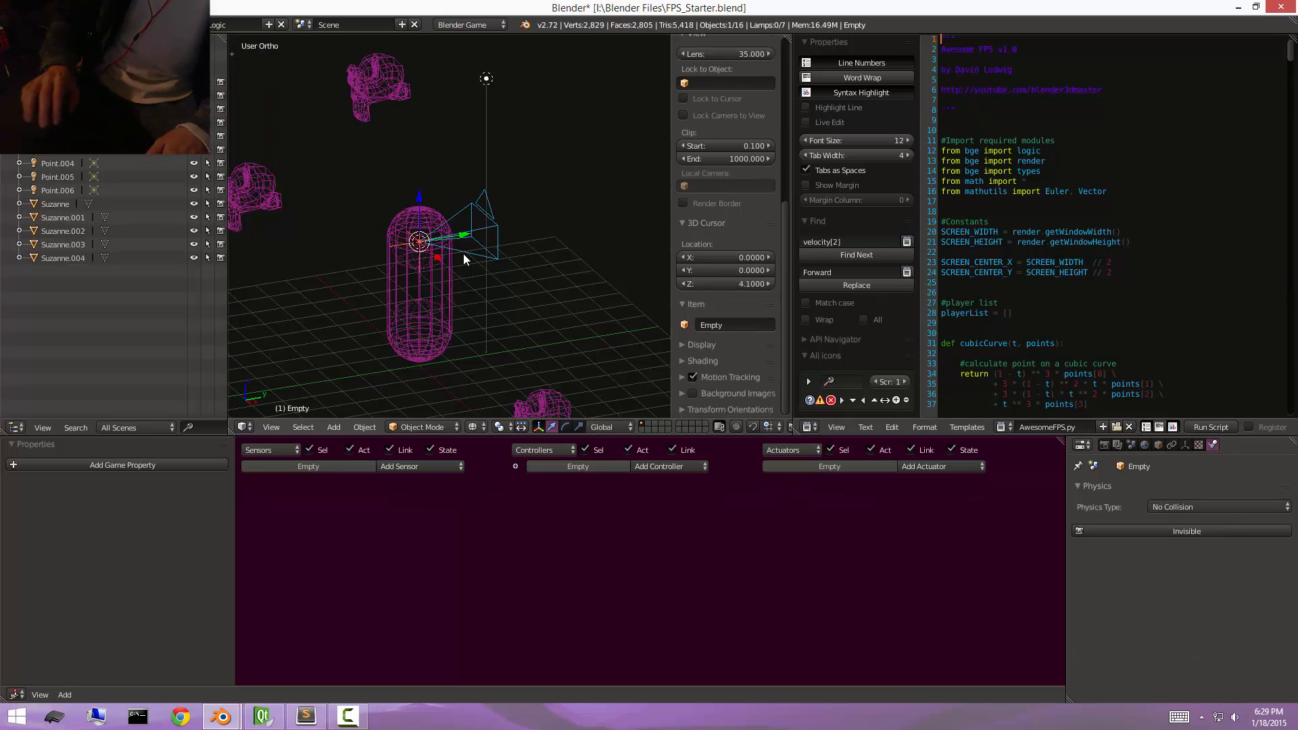
key(z)
scroll(433, 238, down, 1)
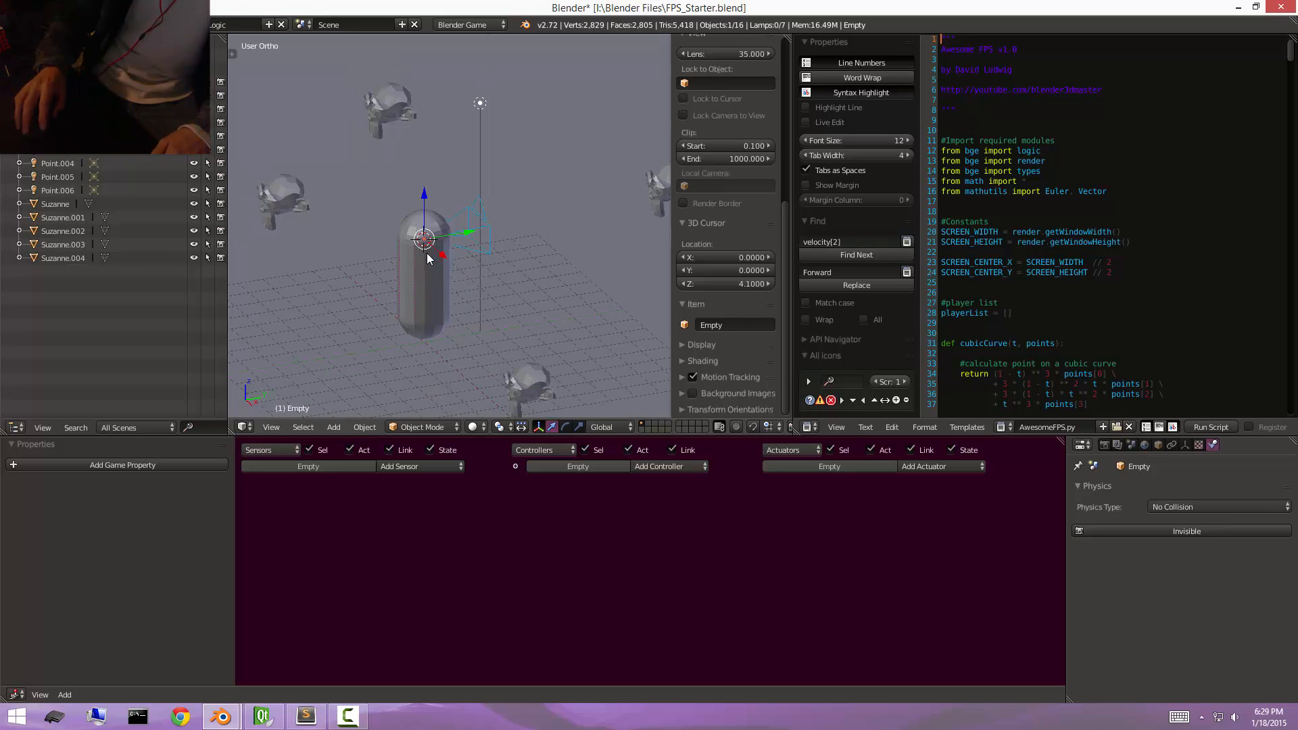
Add a Collision sensor named Ground to the capsule and link it to the Python controller, leaving the sensor collapsed.
right_click(427, 252)
click(450, 467)
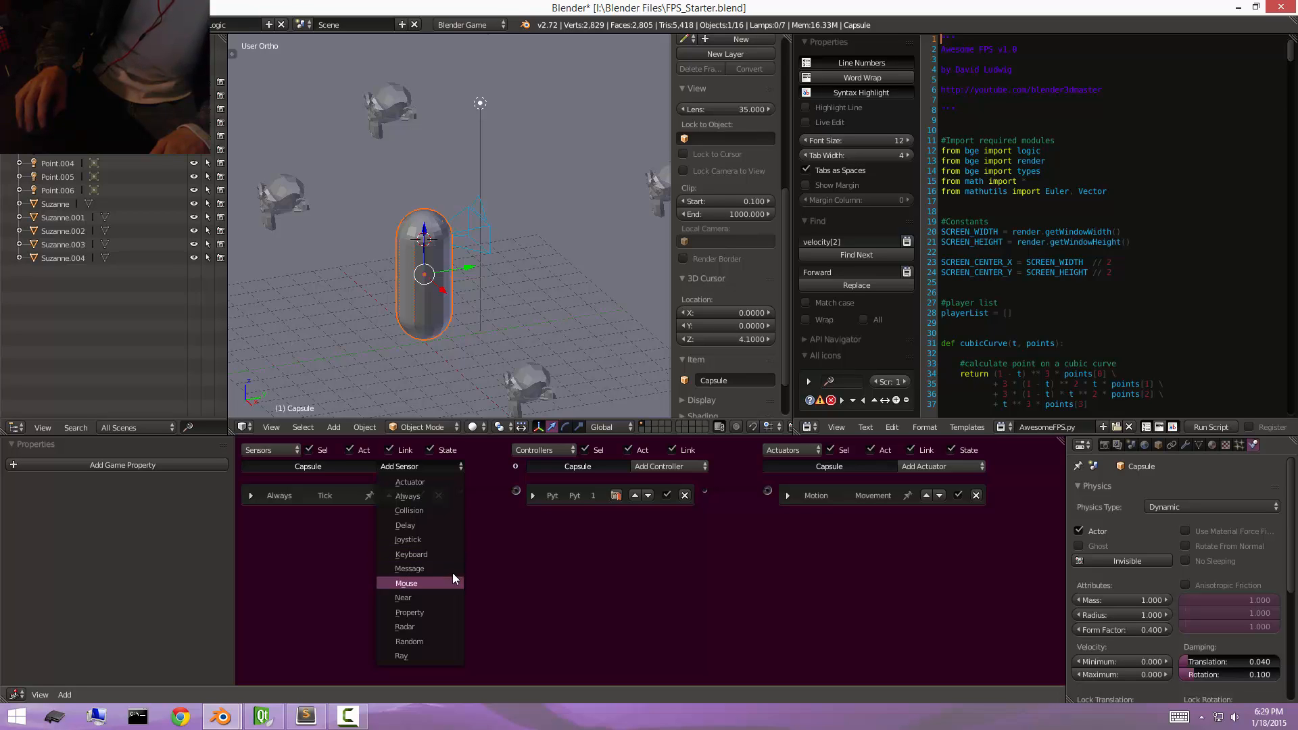
click(427, 510)
click(377, 519)
text(Groun)
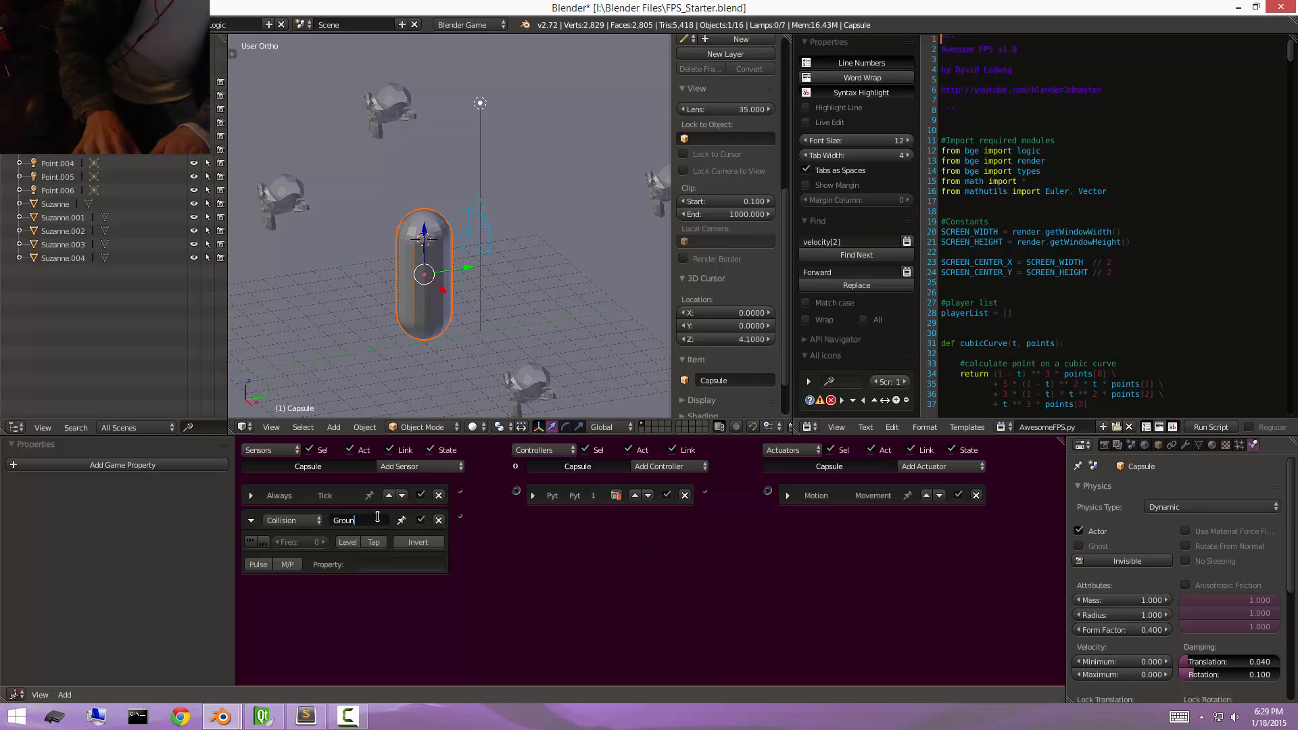
text(d)
key(Return)
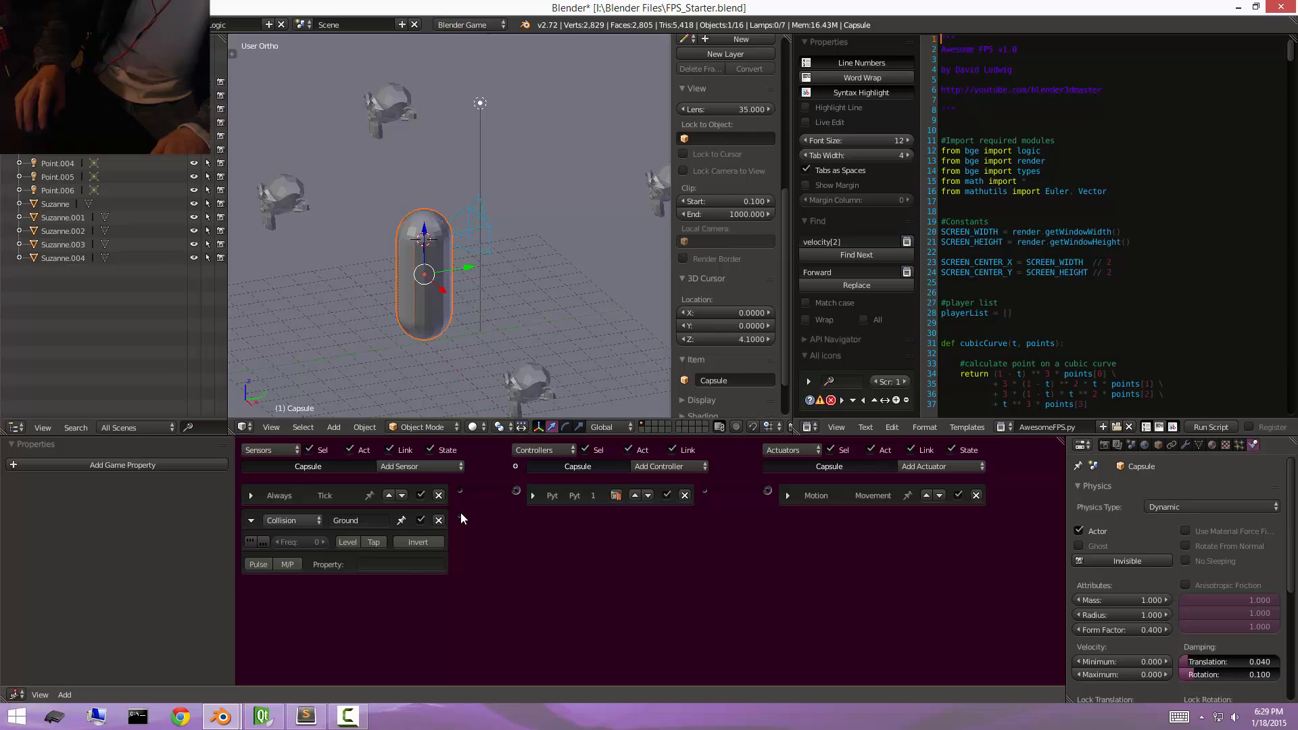
drag(461, 515, 518, 493)
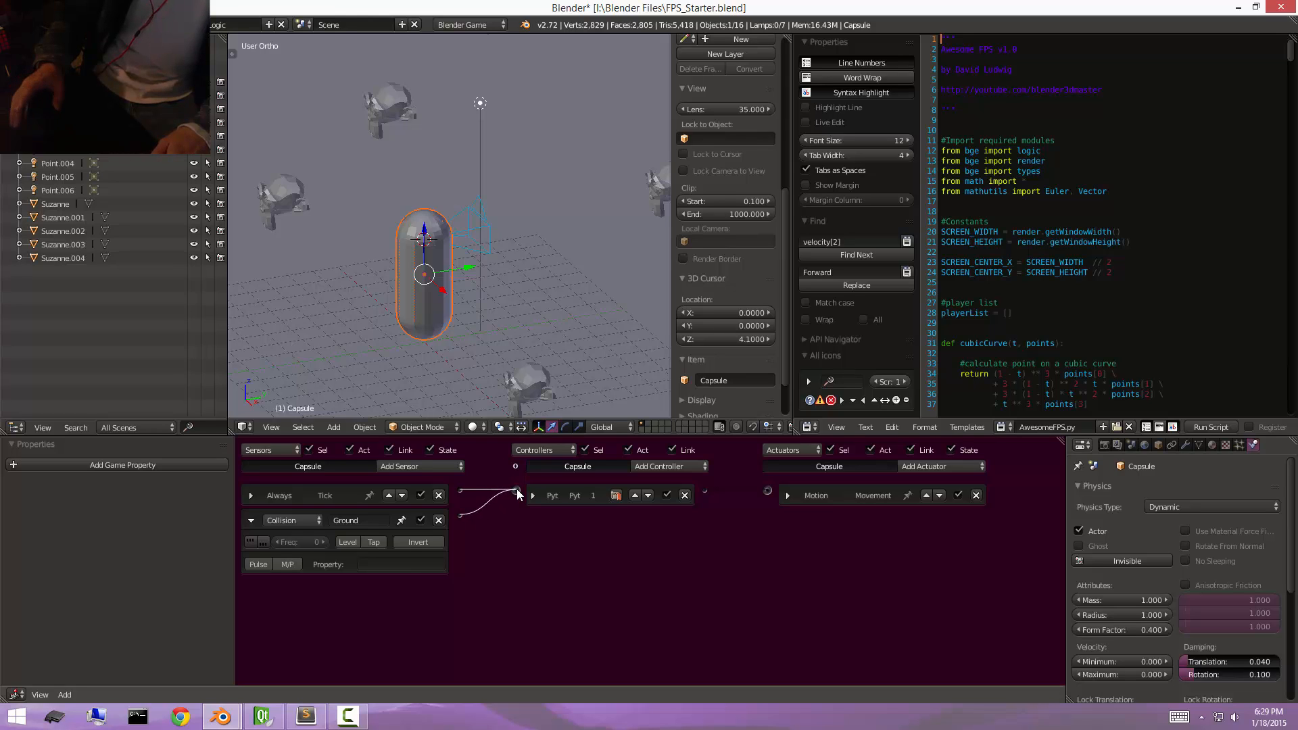
click(242, 520)
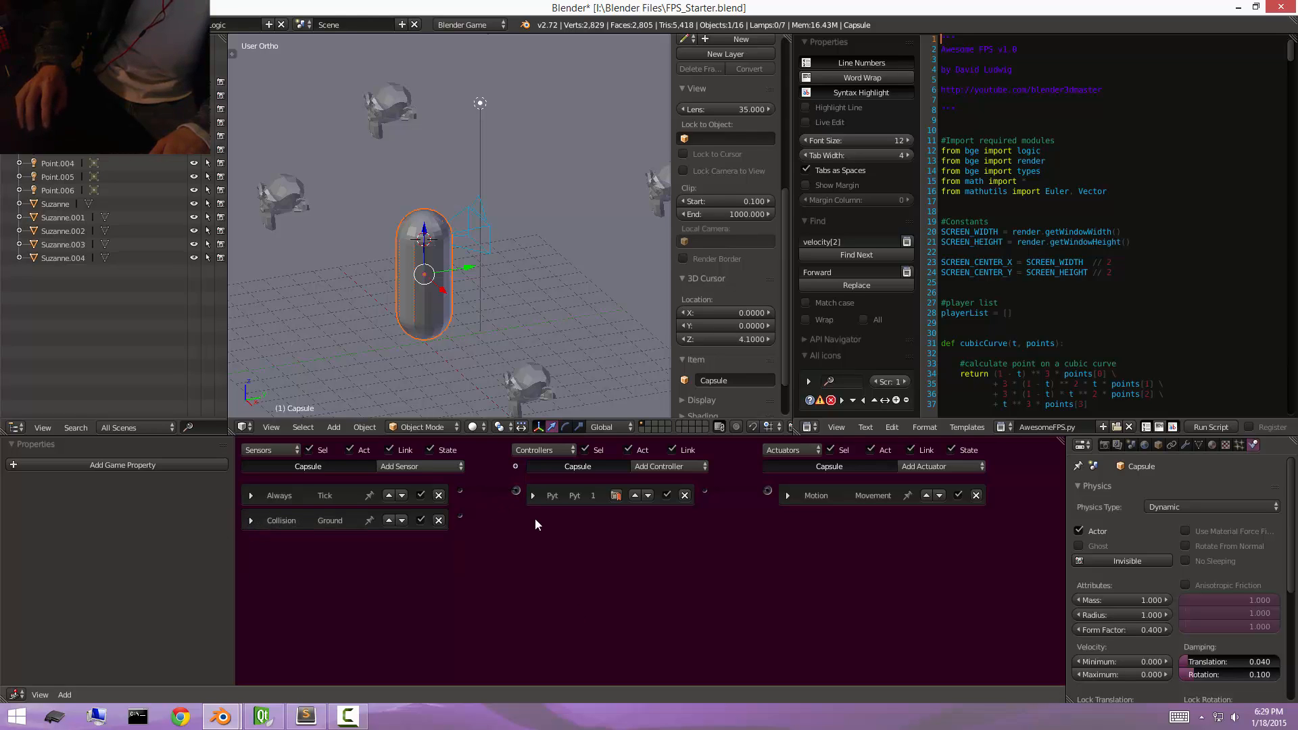
Test-run the game from the current 3D view and stop it again.
key(p)
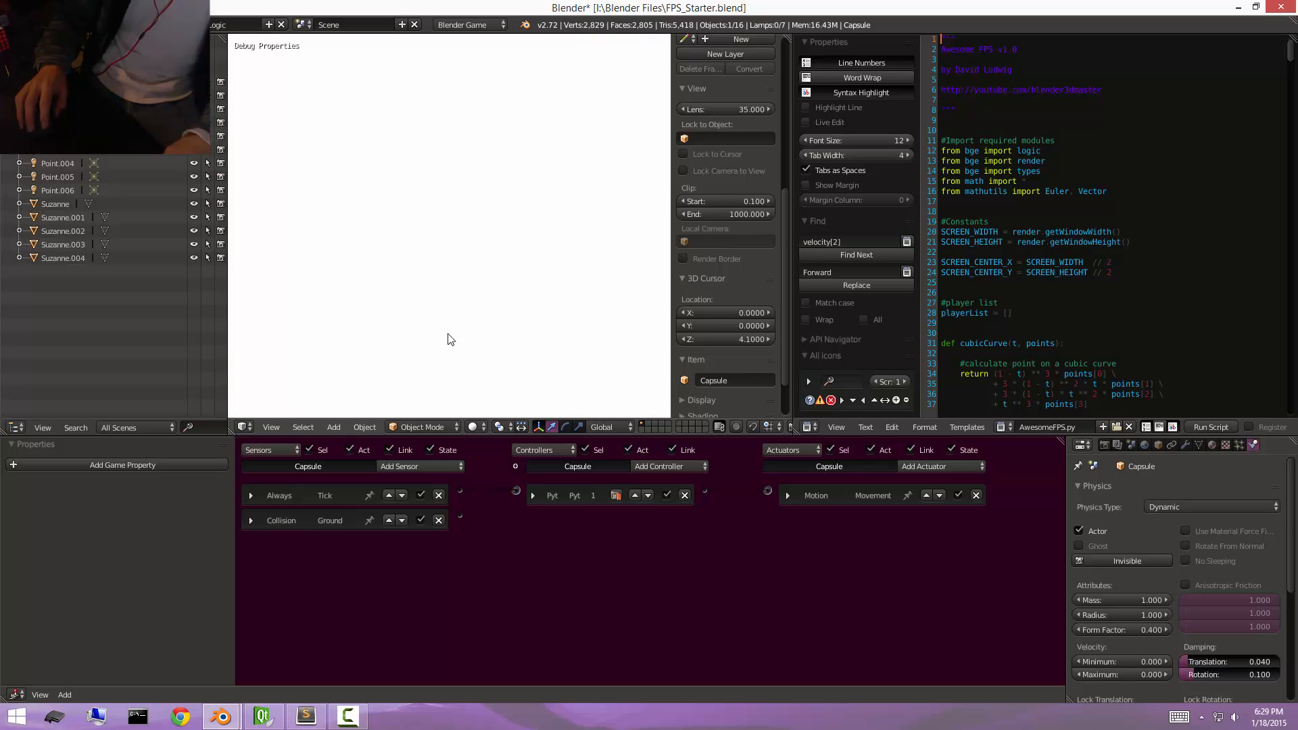
key(Escape)
key(p)
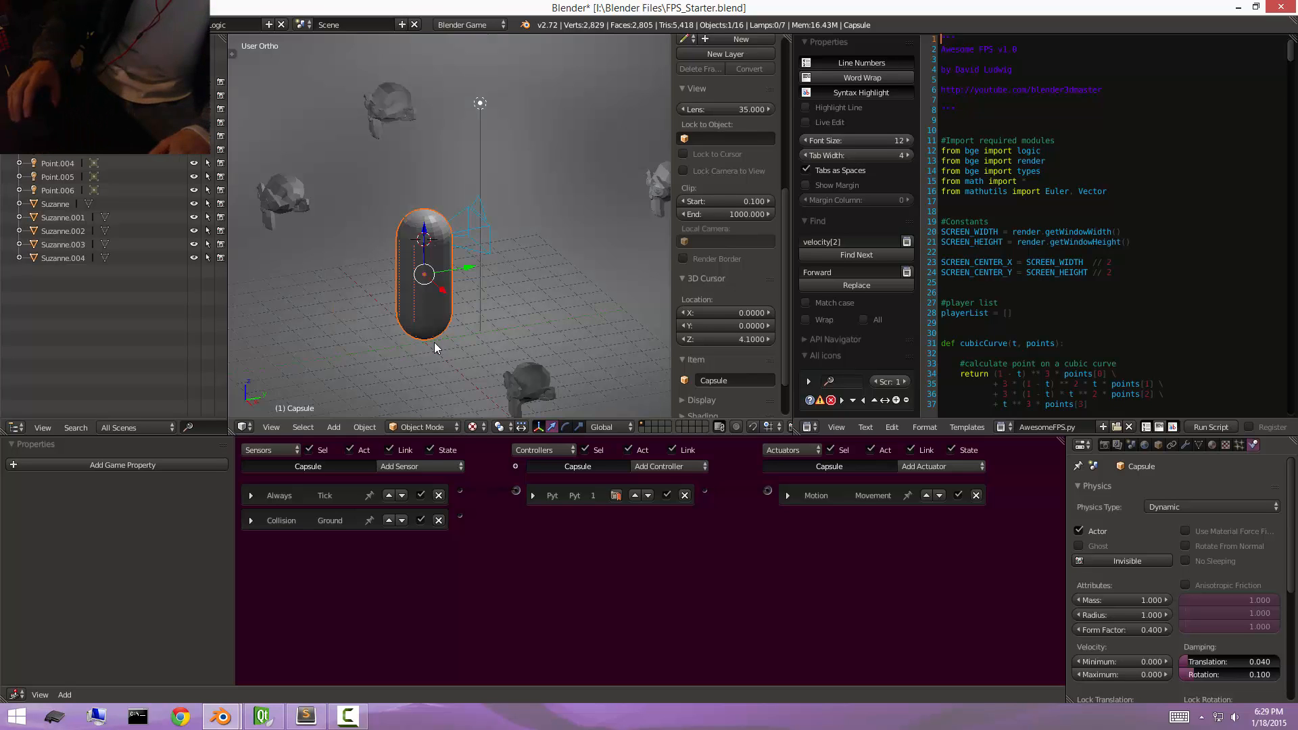
key(Escape)
Add a Mouse sensor named MouseLook to the capsule with the Movement mouse event and link it to the Python controller.
click(414, 466)
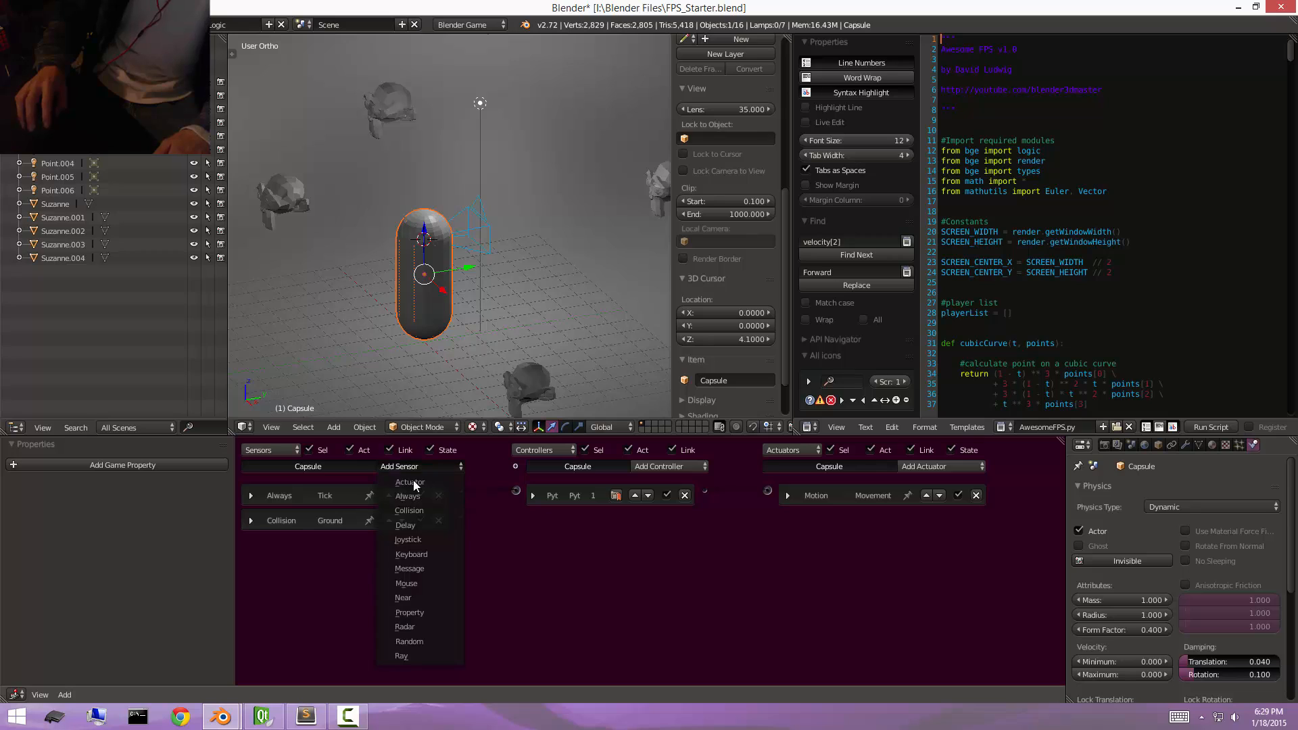
click(444, 580)
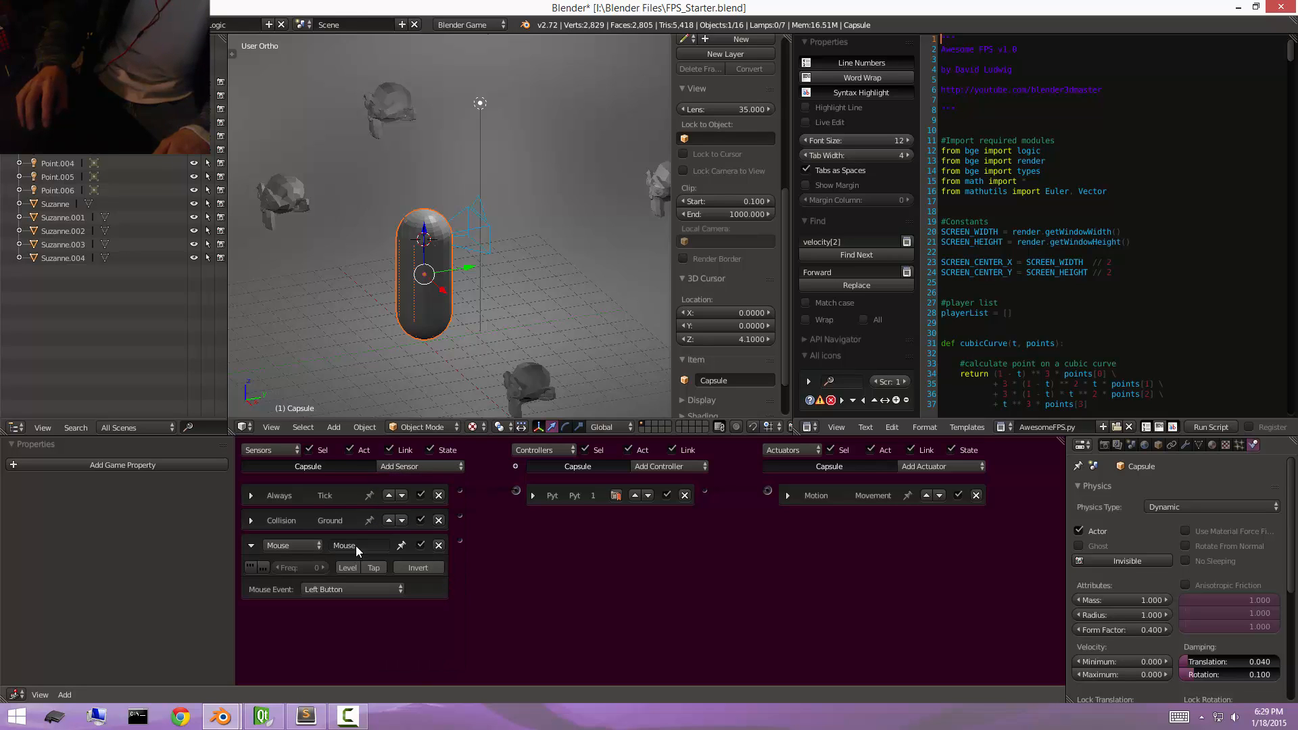
text(Look)
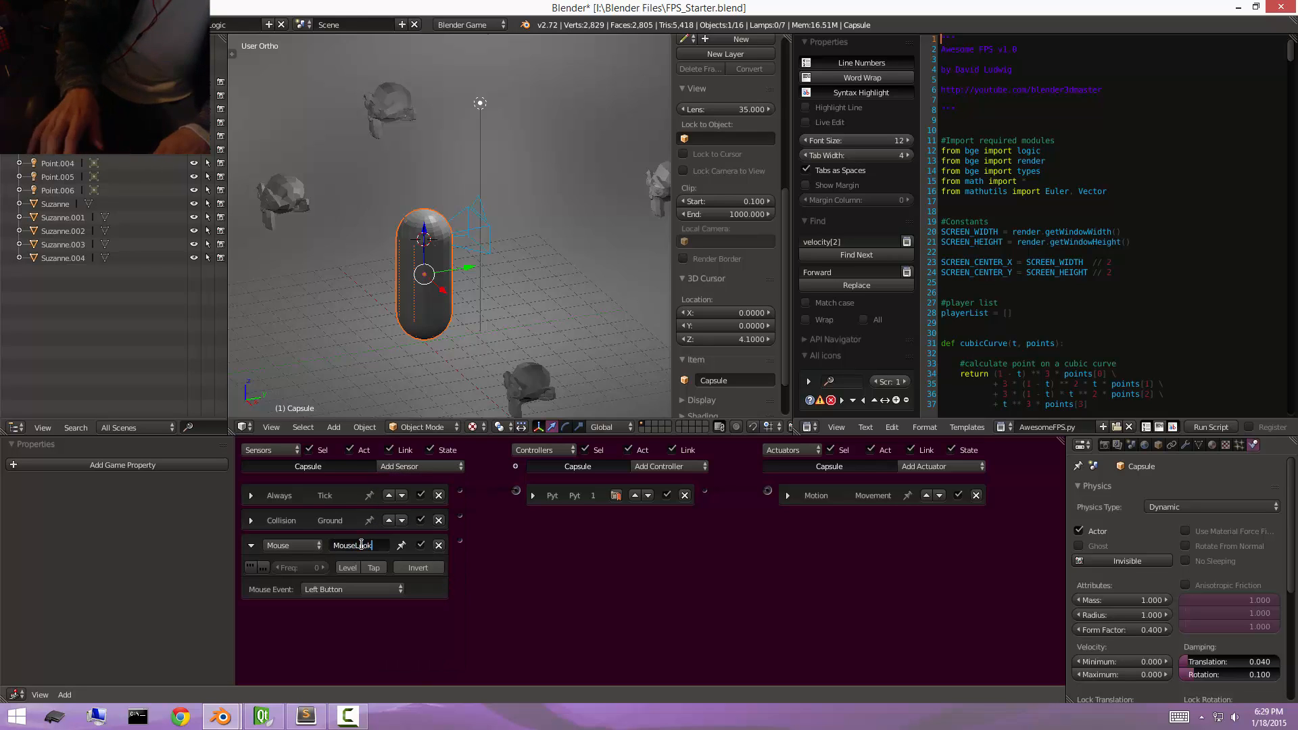
click(370, 589)
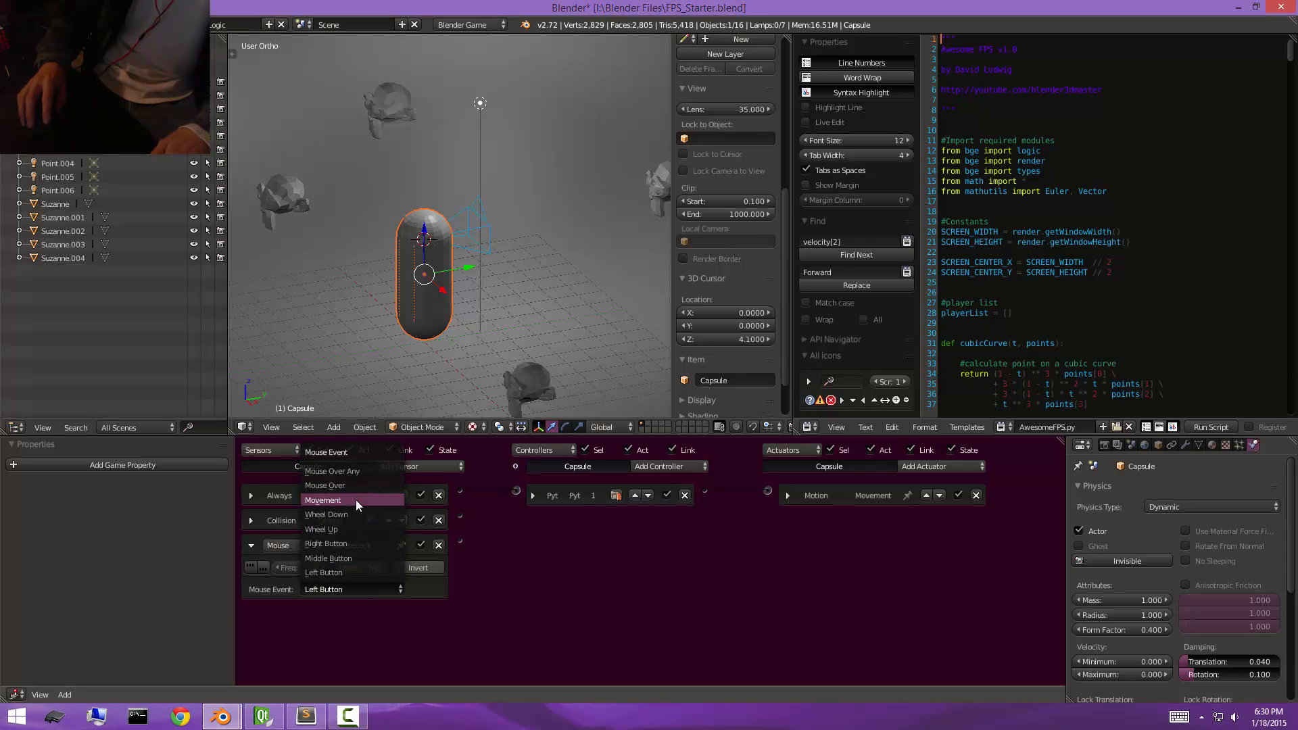
click(355, 500)
drag(461, 540, 515, 492)
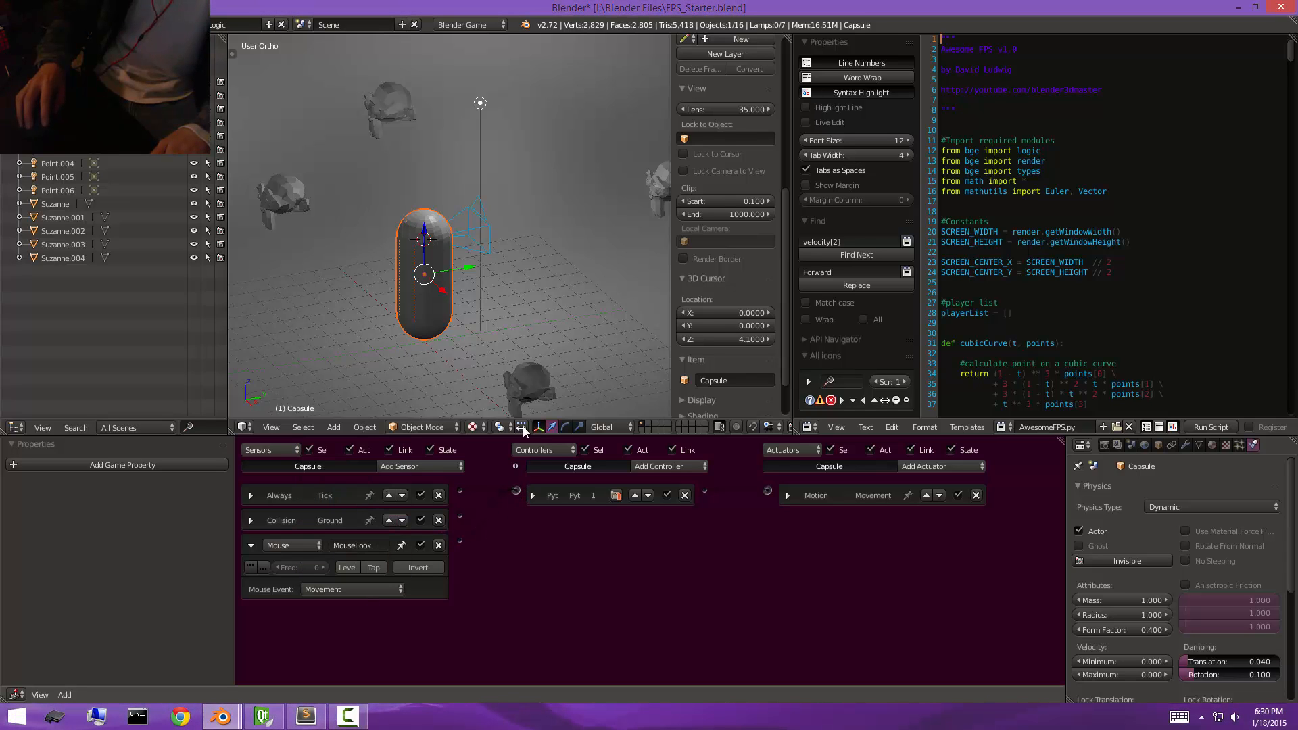
Test-run the game twice from the camera view, collapsing the MouseLook sensor between the runs.
key(KP_0)
key(p)
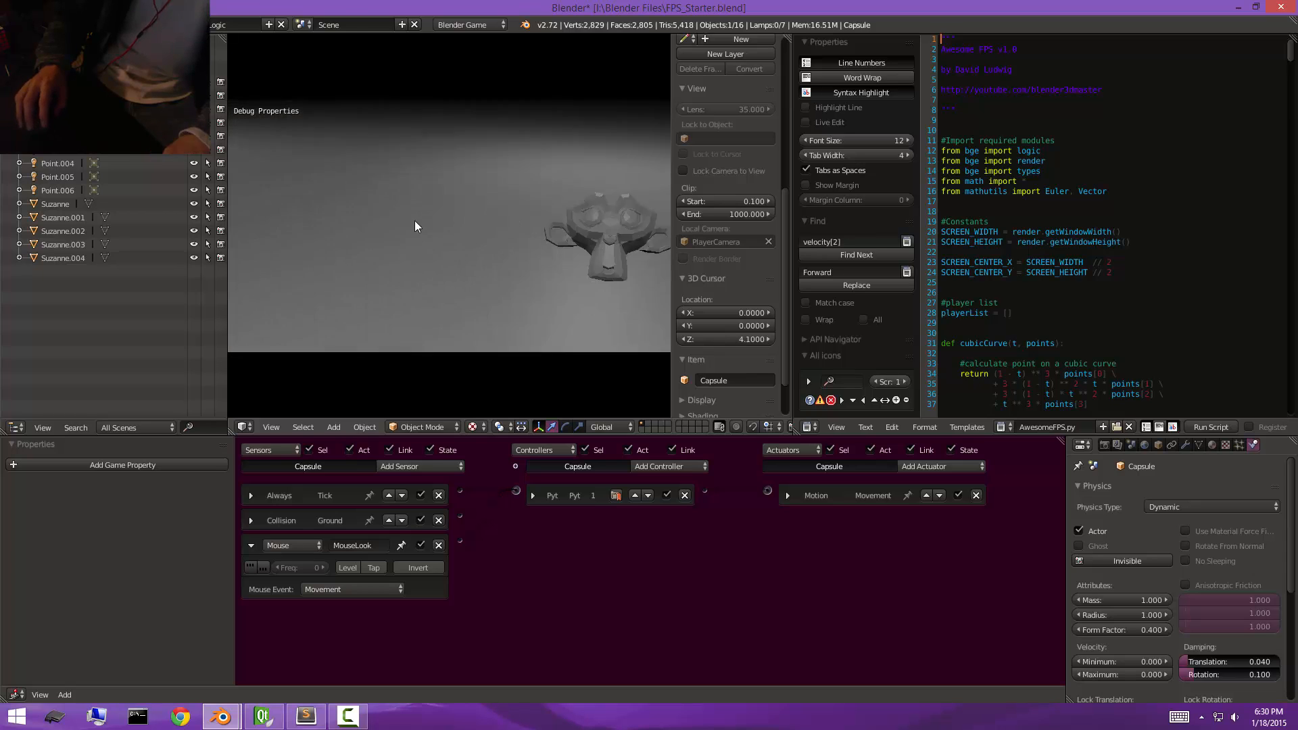
key(Escape)
click(252, 545)
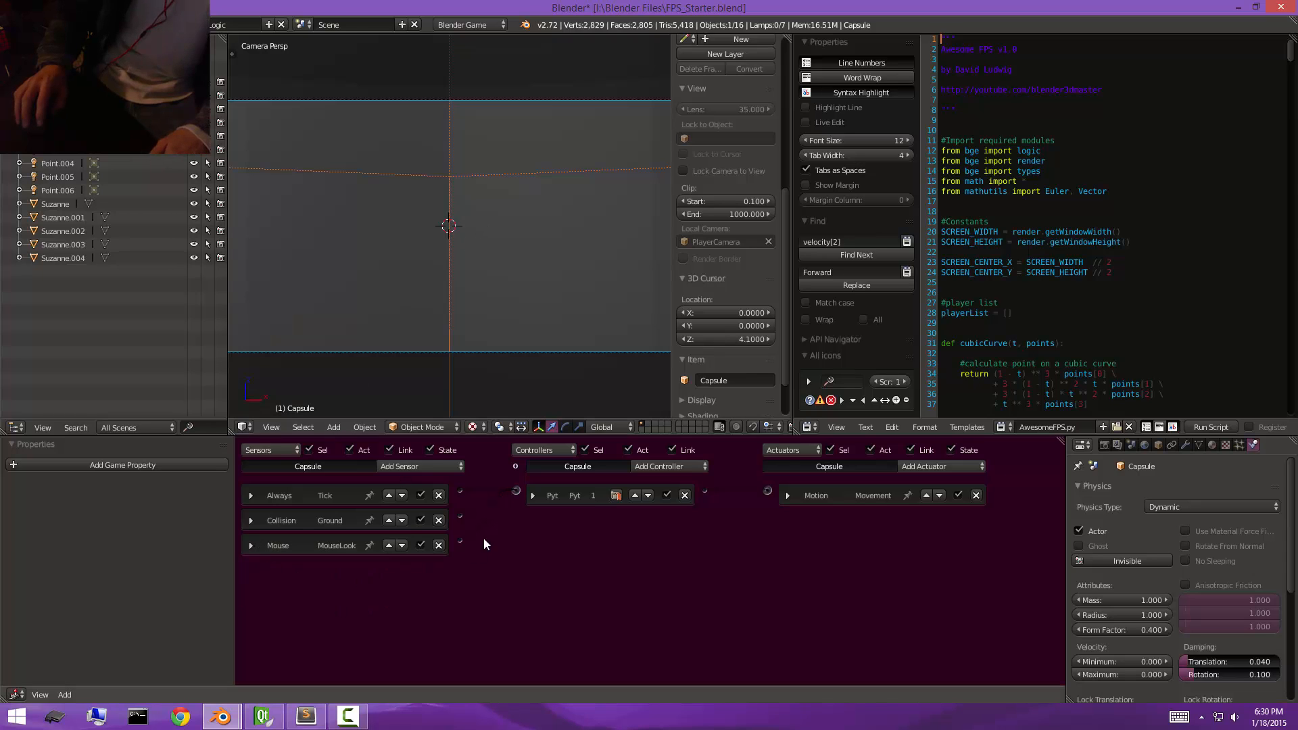
key(p)
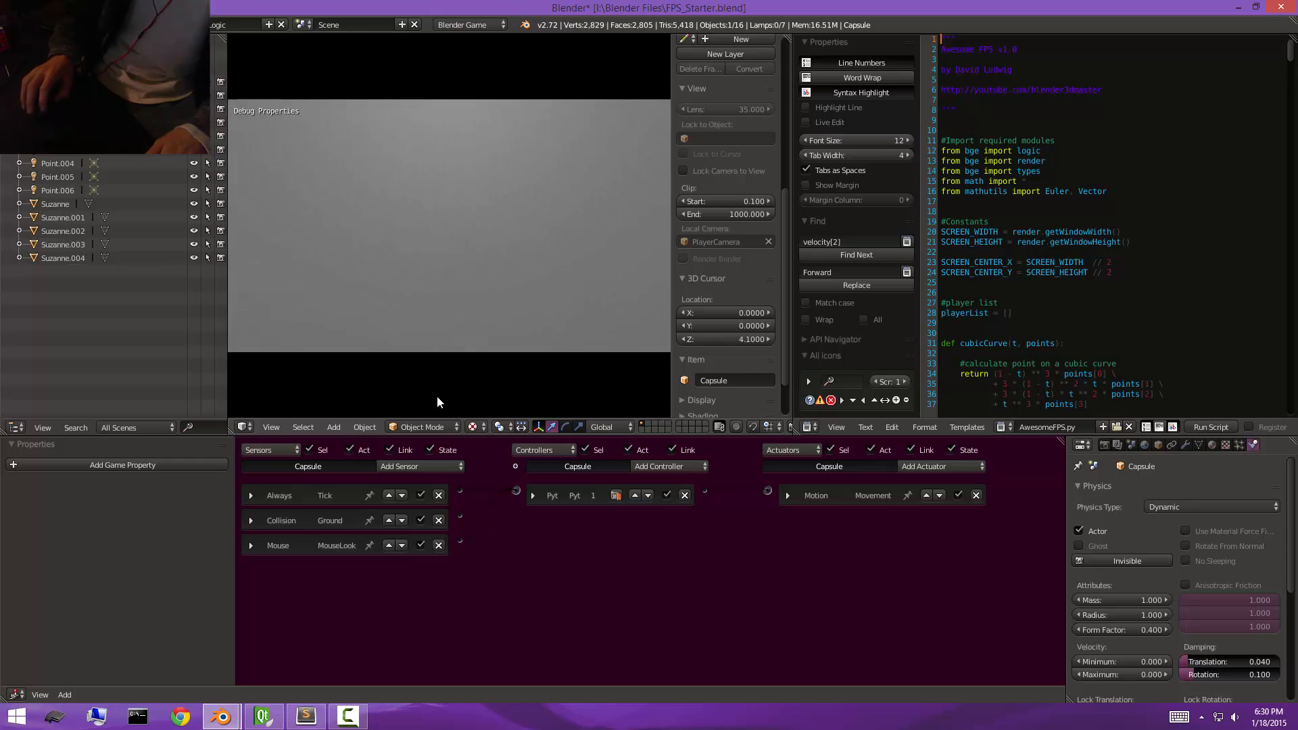
key(Escape)
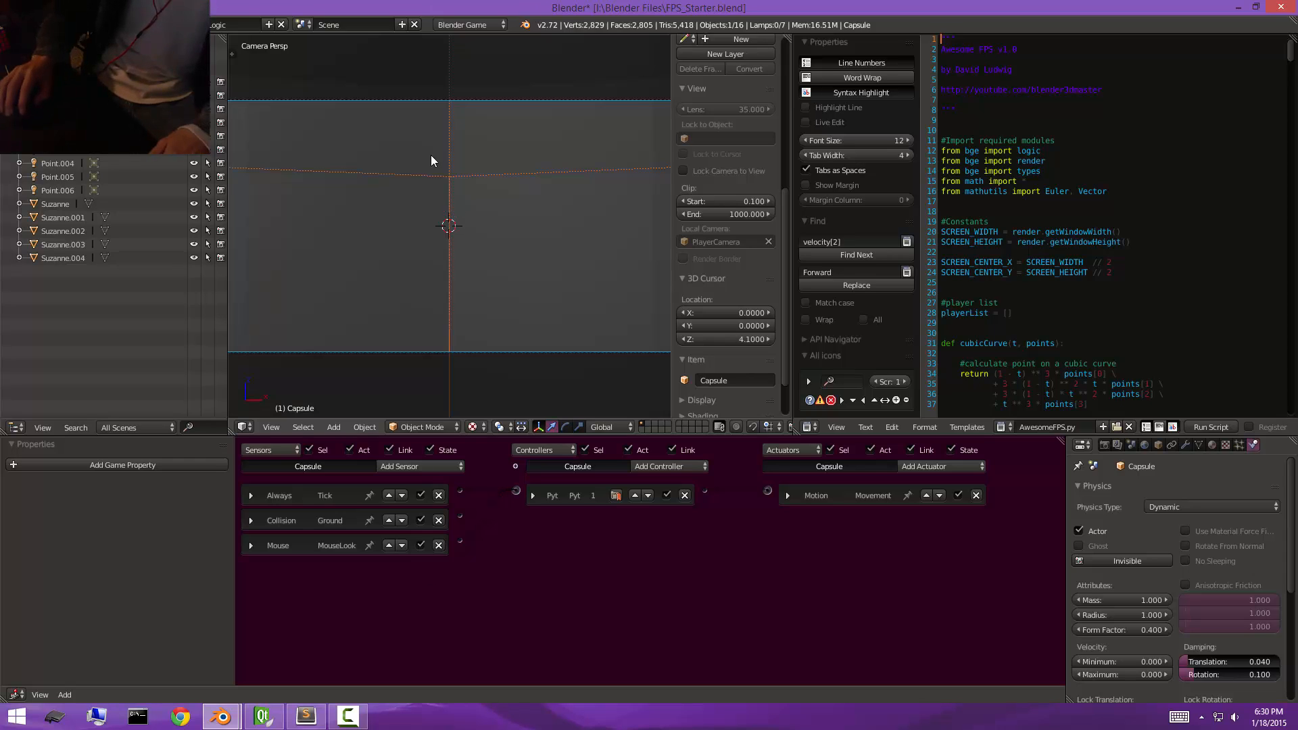
Add a Float game property named LookCap with value 80 to the capsule and test-run the game.
click(97, 464)
click(42, 489)
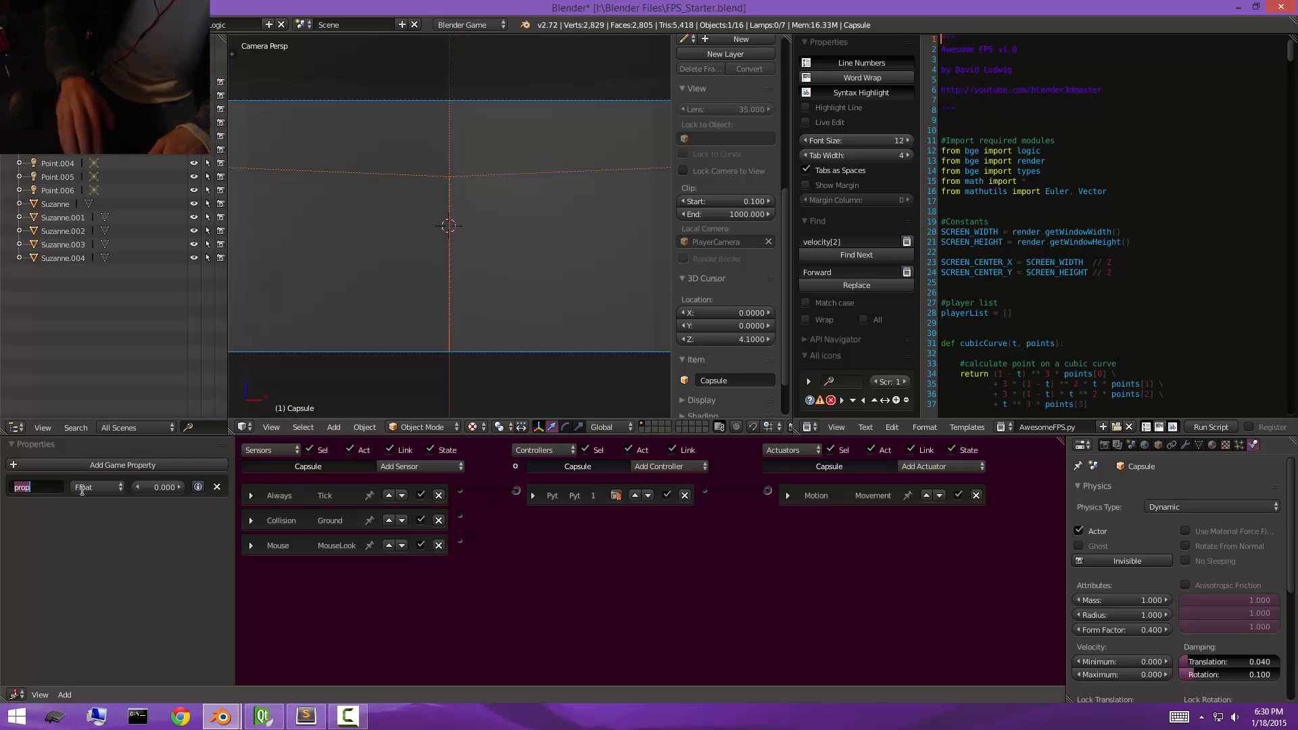
text(LookCap)
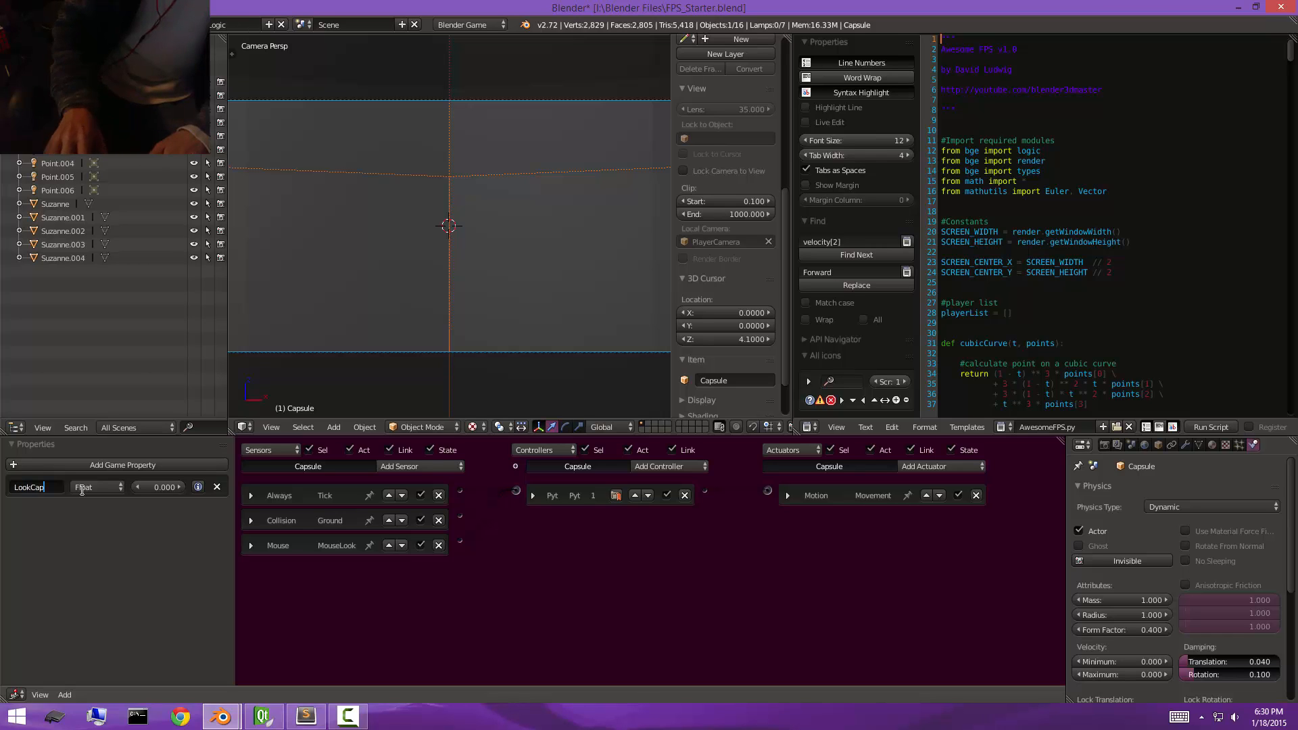
key(Return)
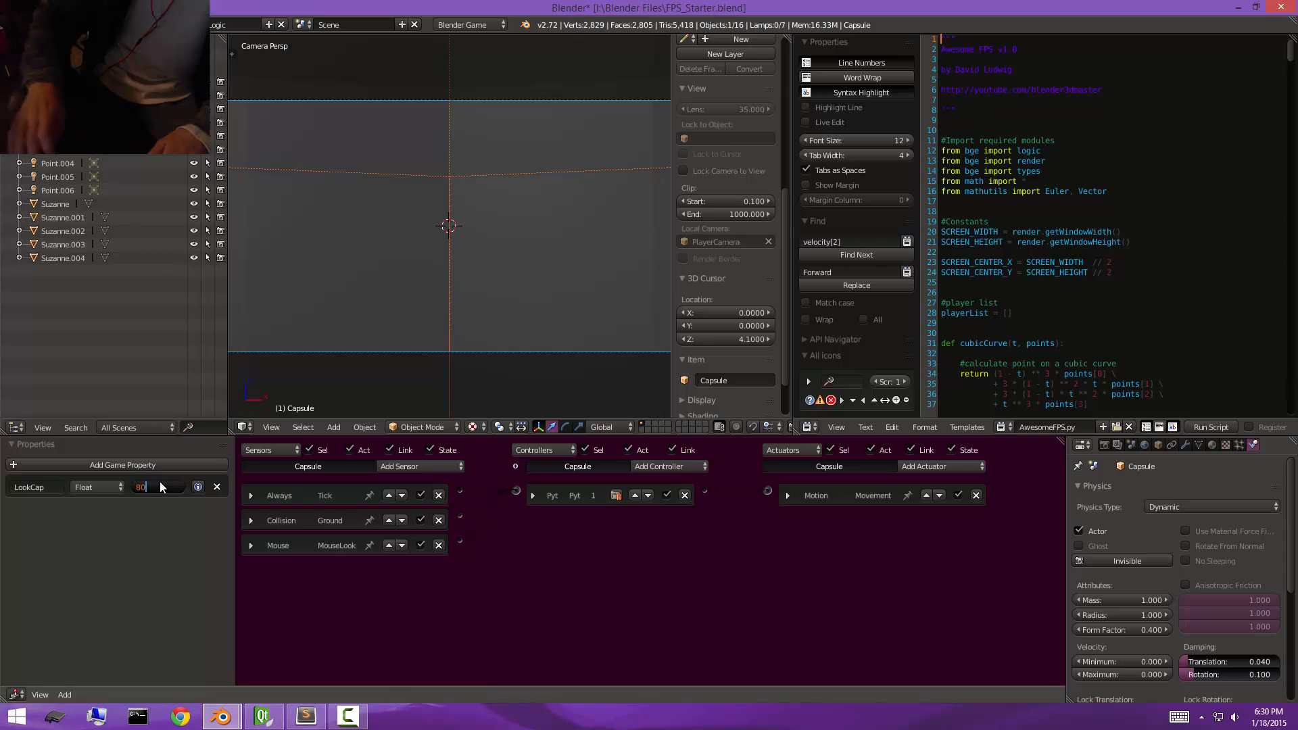
text(80)
key(Return)
key(p)
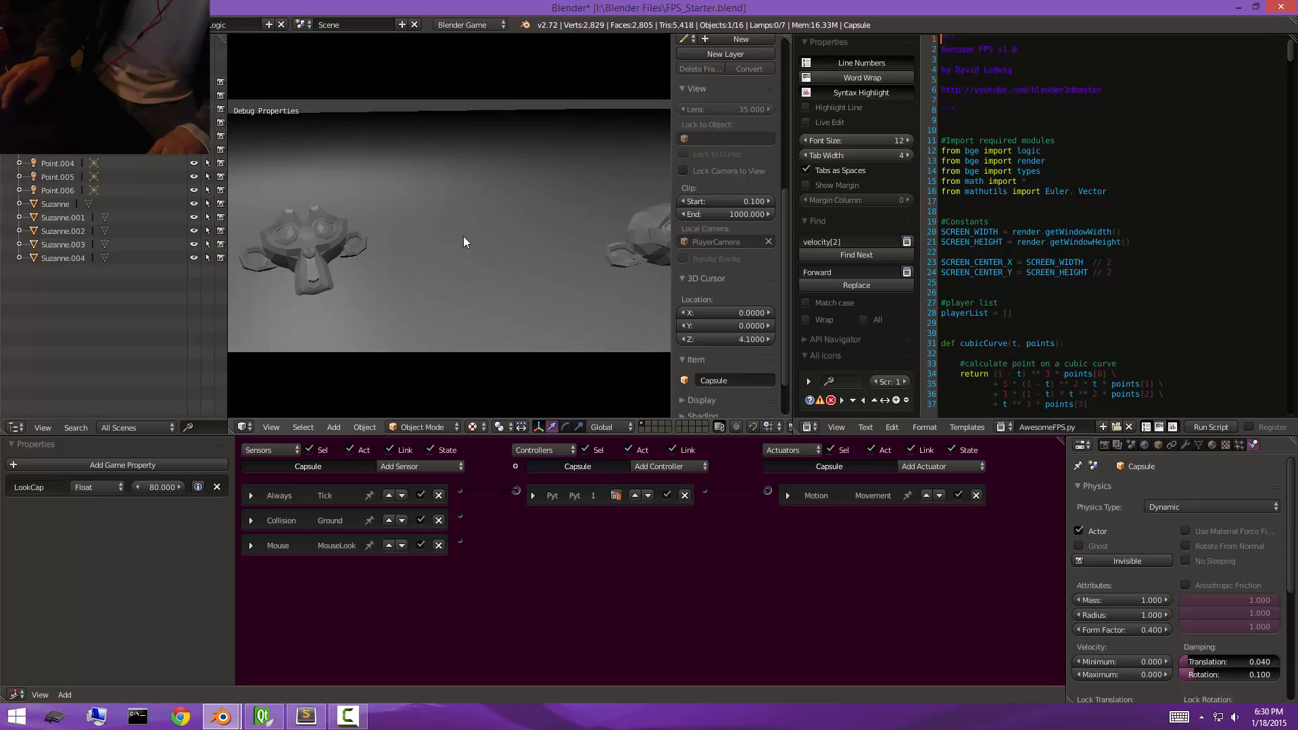
key(Escape)
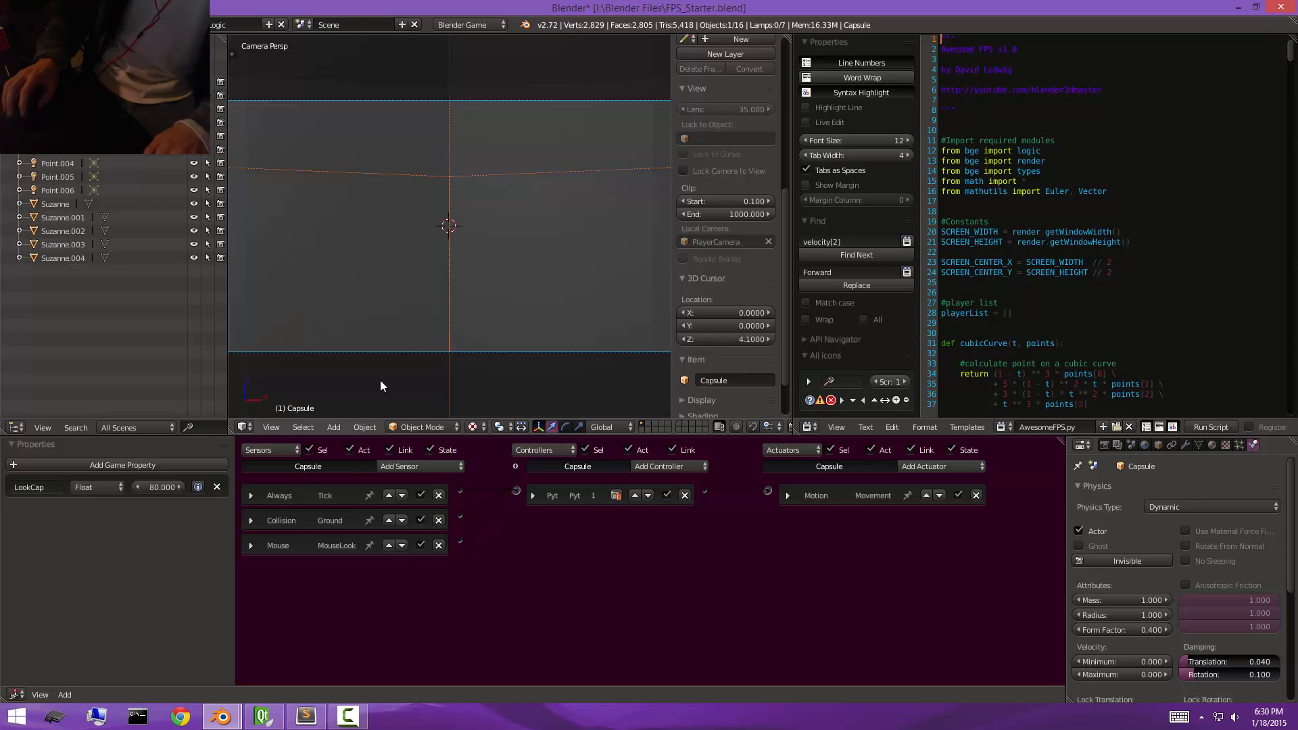
Add a Keyboard sensor named Forward to the capsule, assign it the comma key and link it to the Python controller, leaving it collapsed.
click(433, 466)
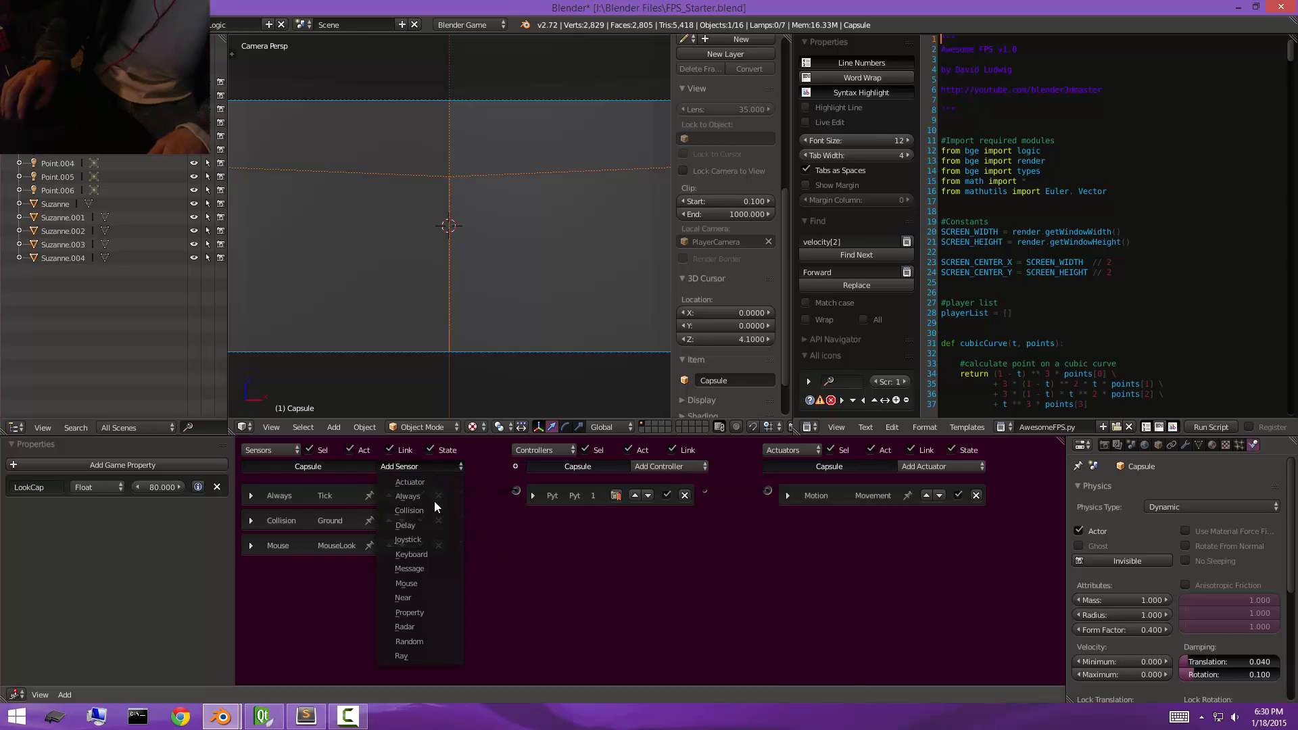
click(420, 555)
click(365, 570)
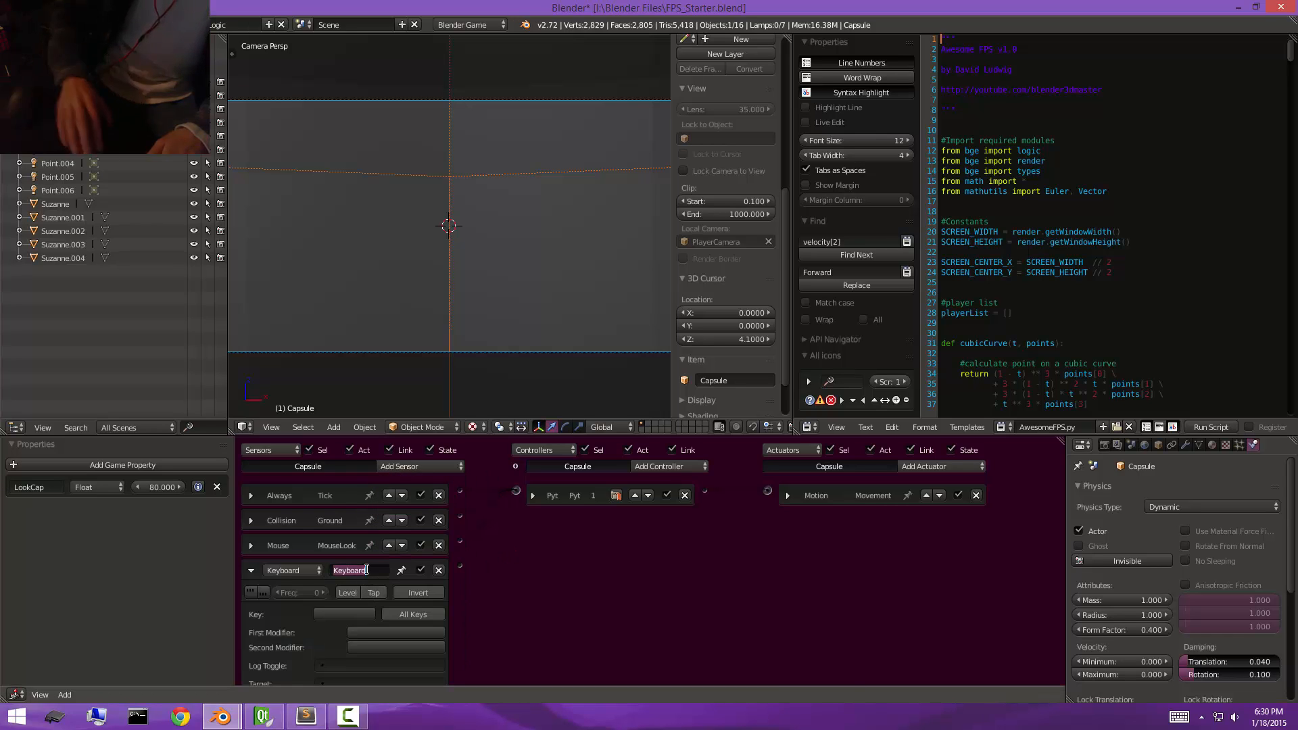
text(Forward)
key(Return)
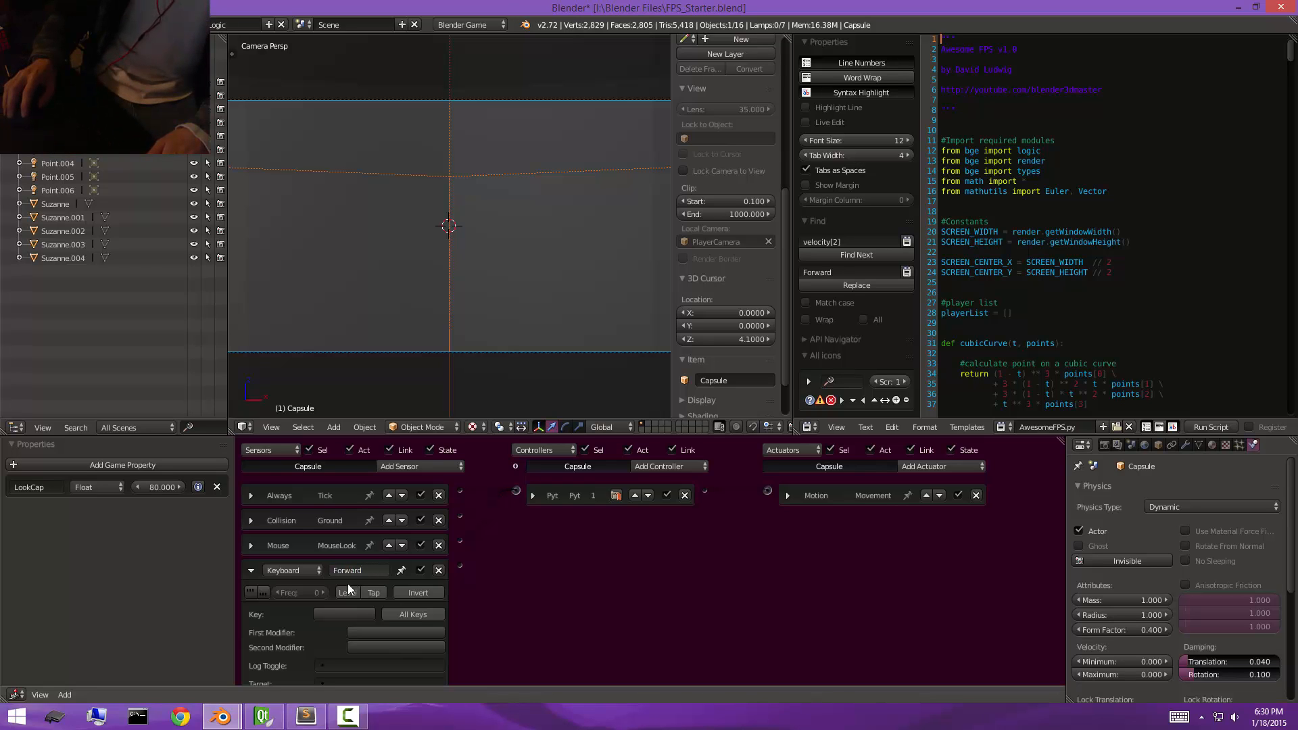
click(359, 615)
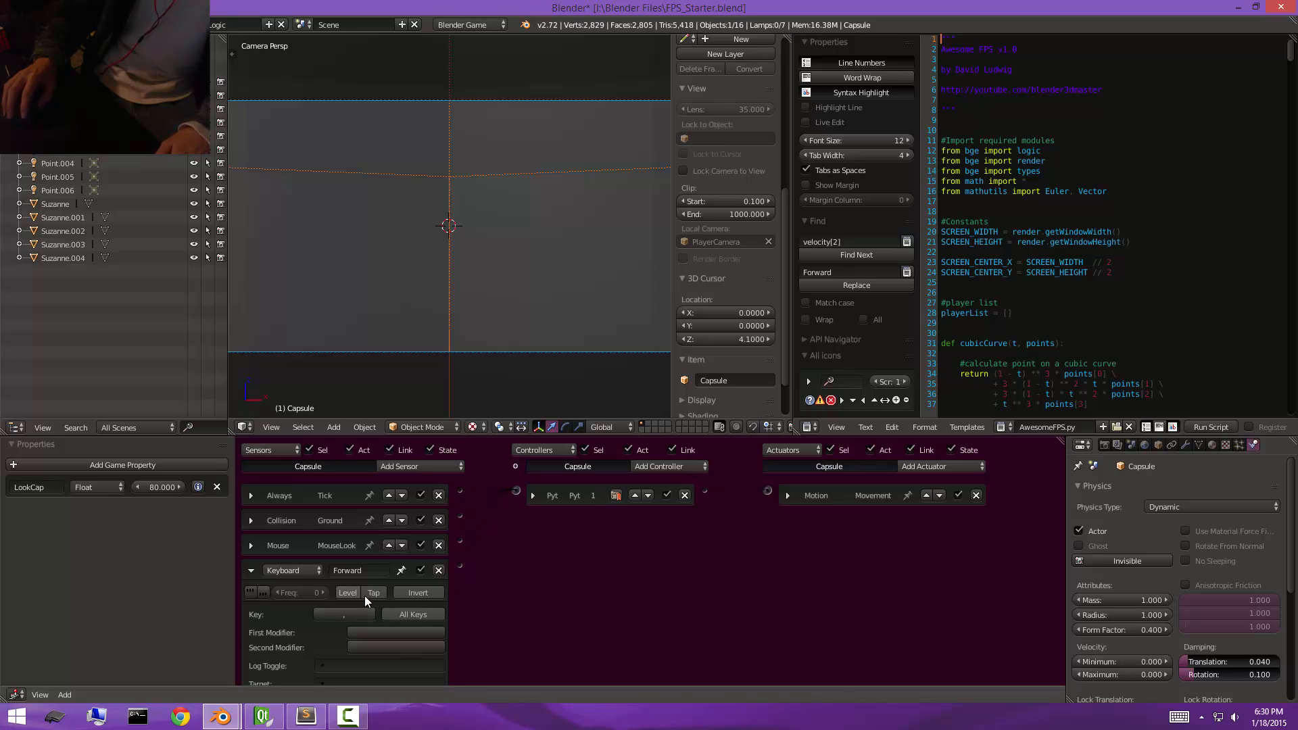
drag(459, 565, 530, 492)
click(251, 570)
Add a Keyboard sensor named Backward to the capsule, assign its key and leave the sensor collapsed.
click(416, 466)
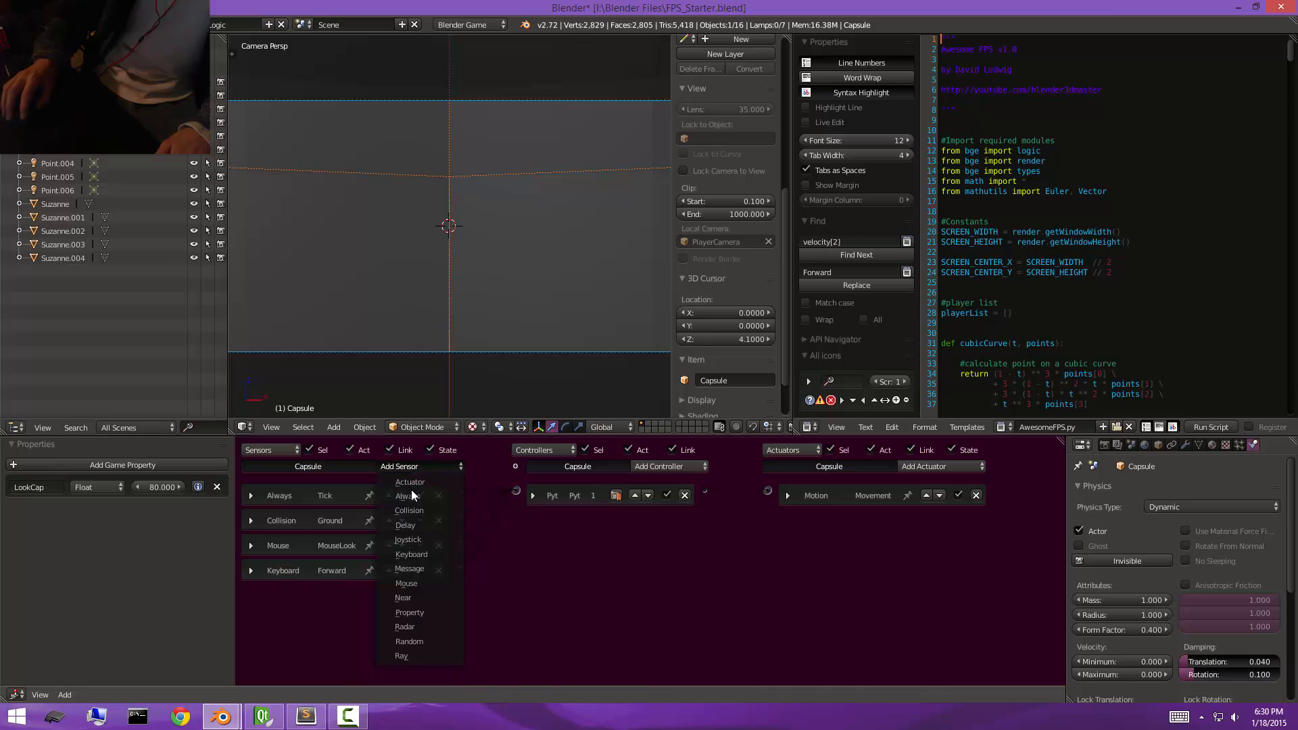
click(411, 554)
click(371, 594)
text(Back)
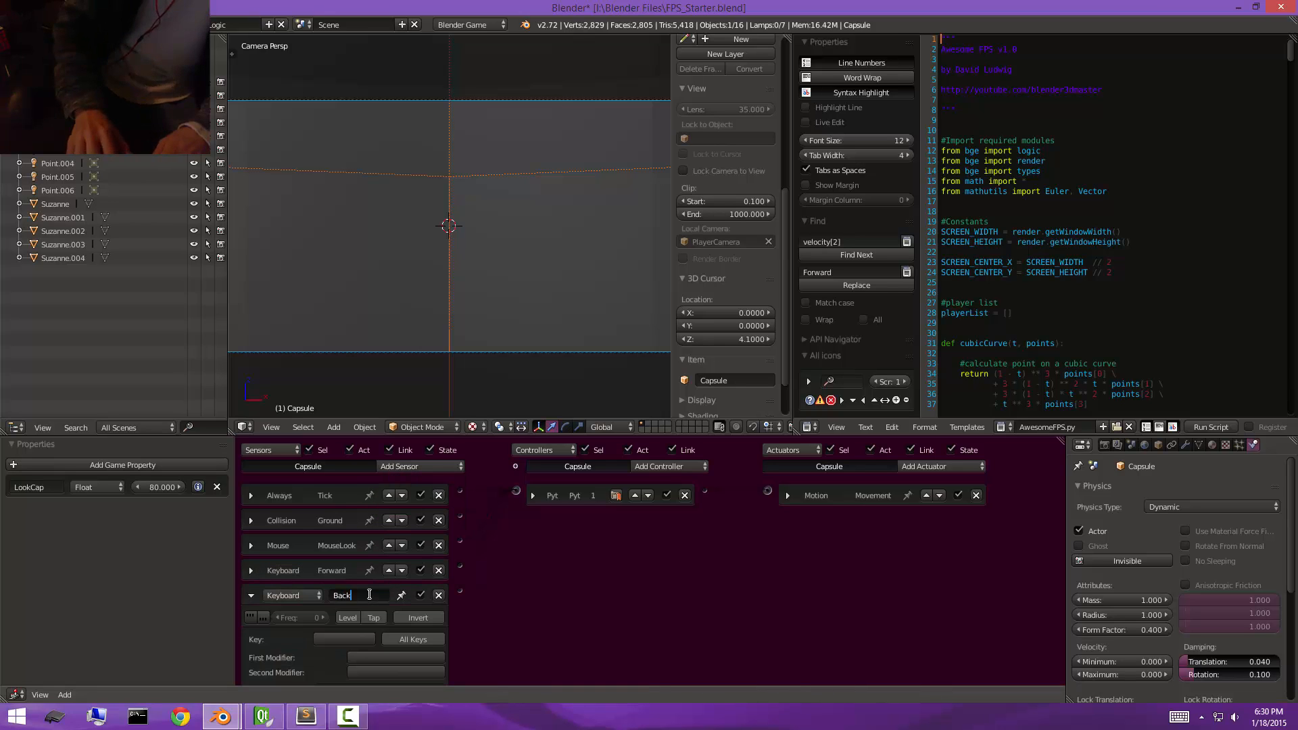
text(ward)
key(Return)
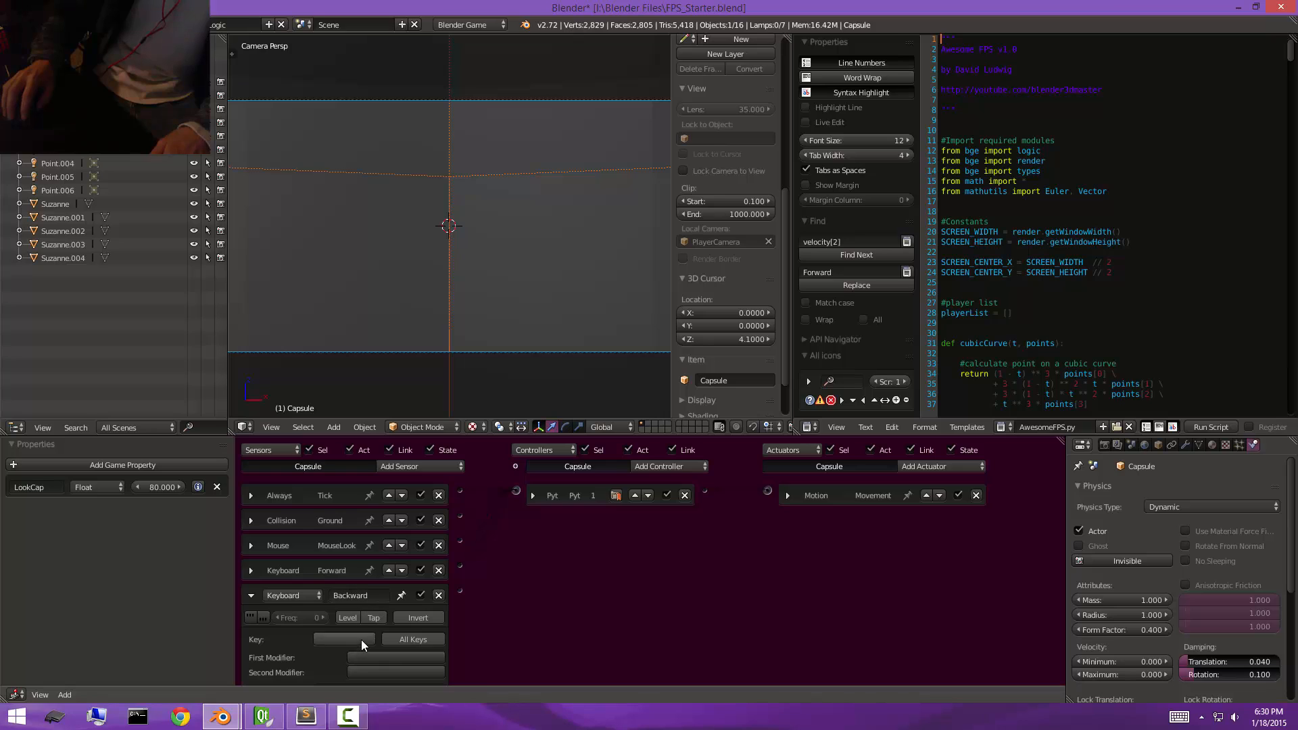
click(257, 595)
Add a Keyboard sensor named Left to the capsule with the A key, leaving the sensor collapsed.
click(416, 466)
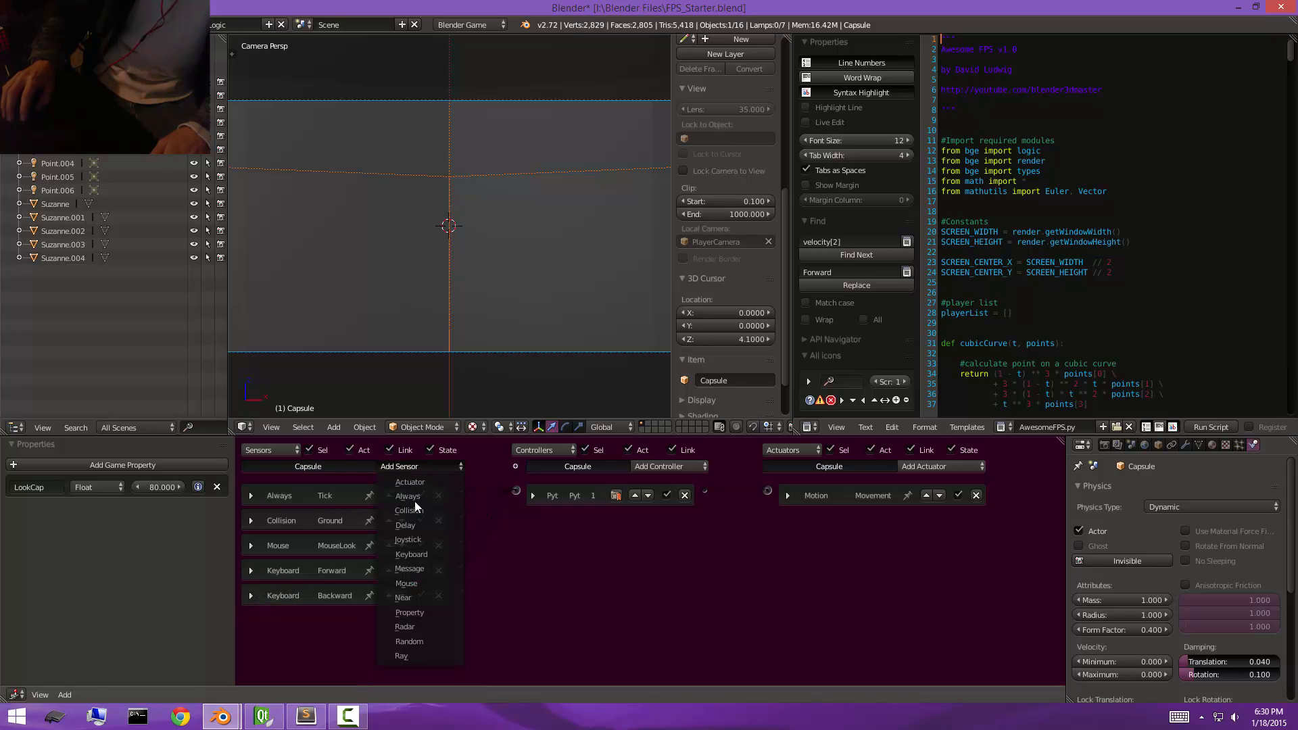
click(413, 554)
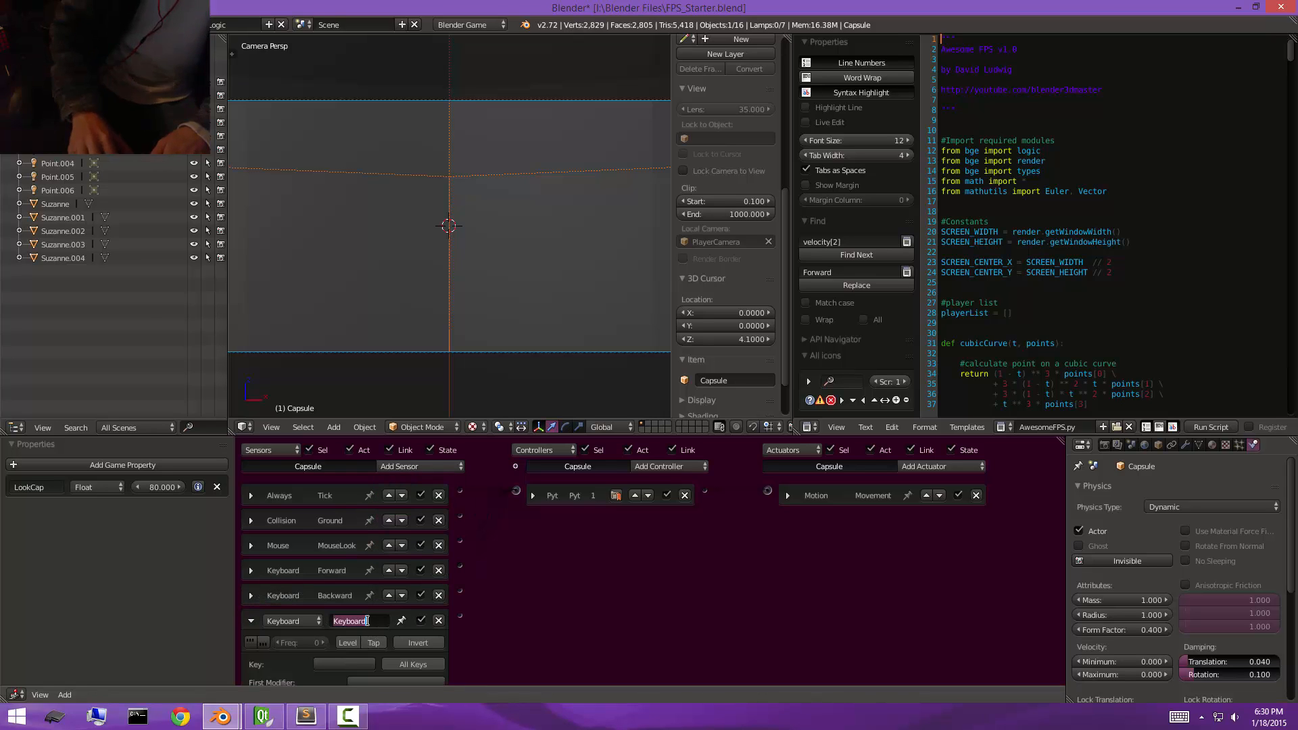
text(Left)
key(Return)
click(251, 620)
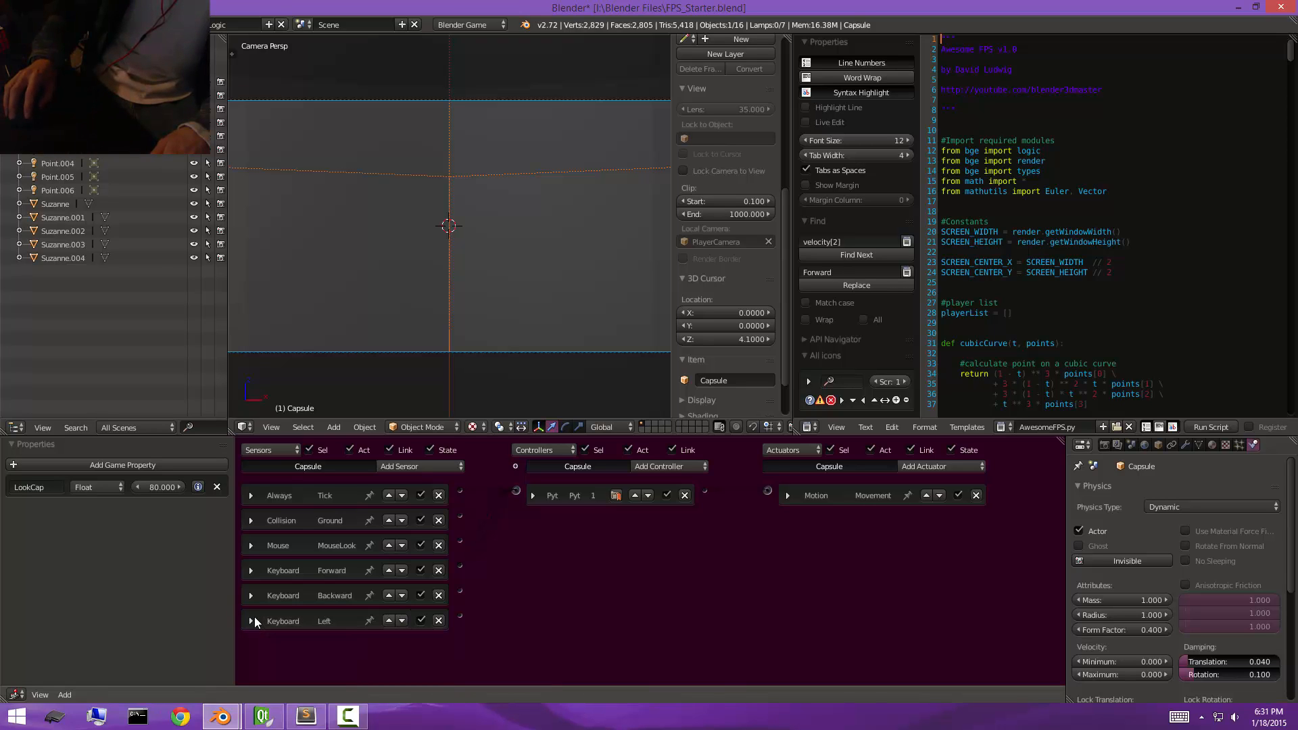
Add a Keyboard sensor named Right to the capsule and link the Backward, Left and Right sensors to the Python controller.
click(410, 469)
click(432, 553)
click(376, 646)
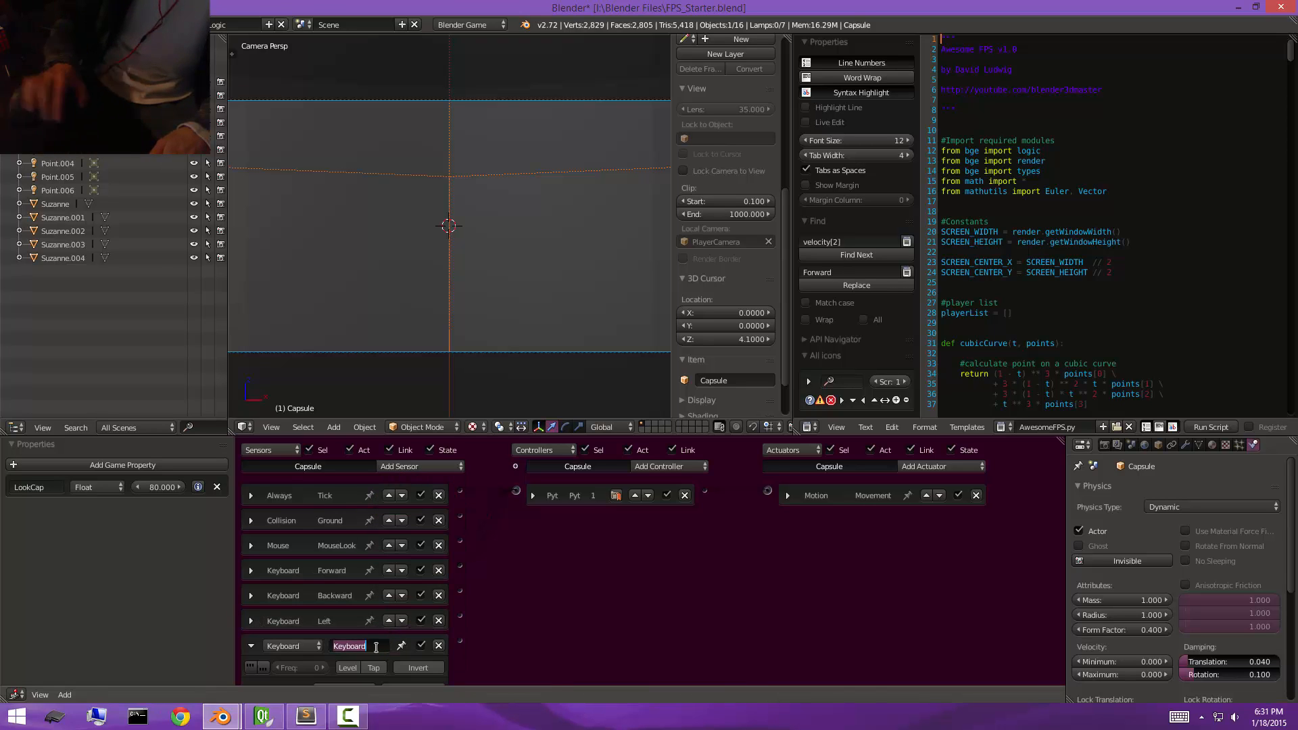
text(Right)
key(Return)
scroll(373, 646, down, 2)
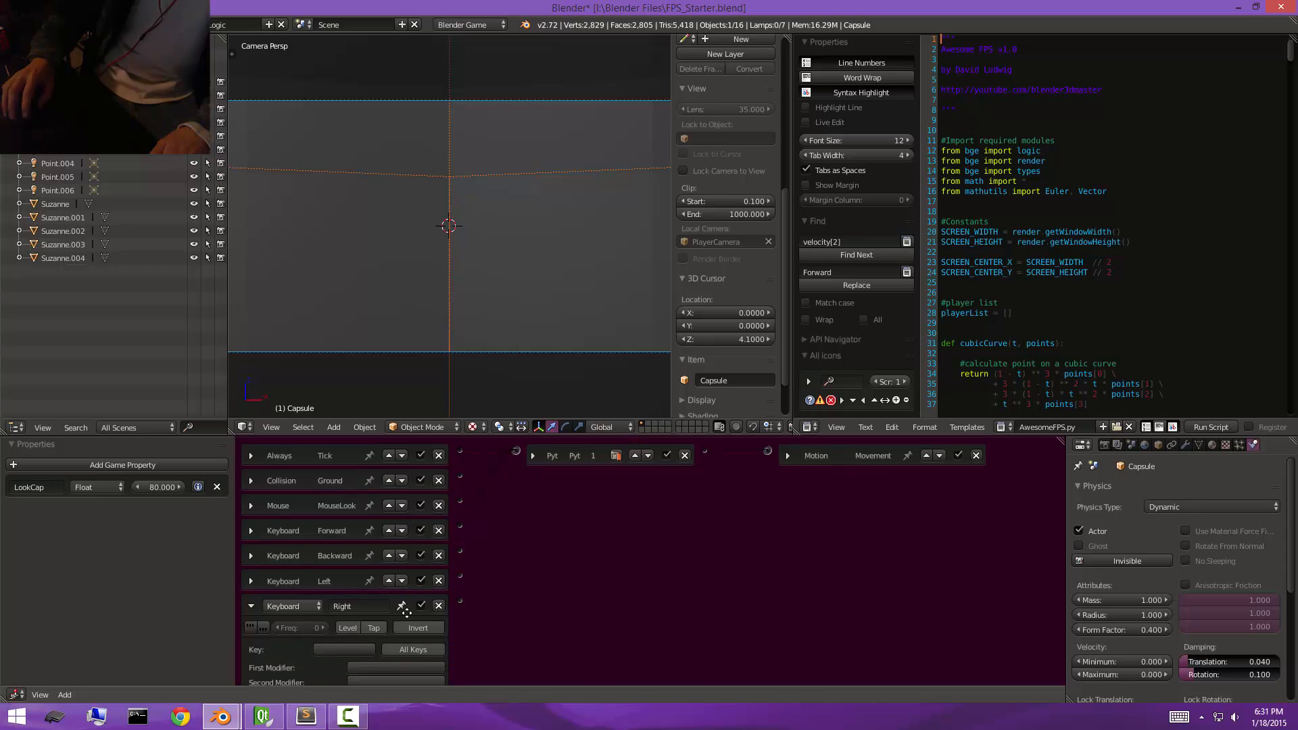
click(251, 601)
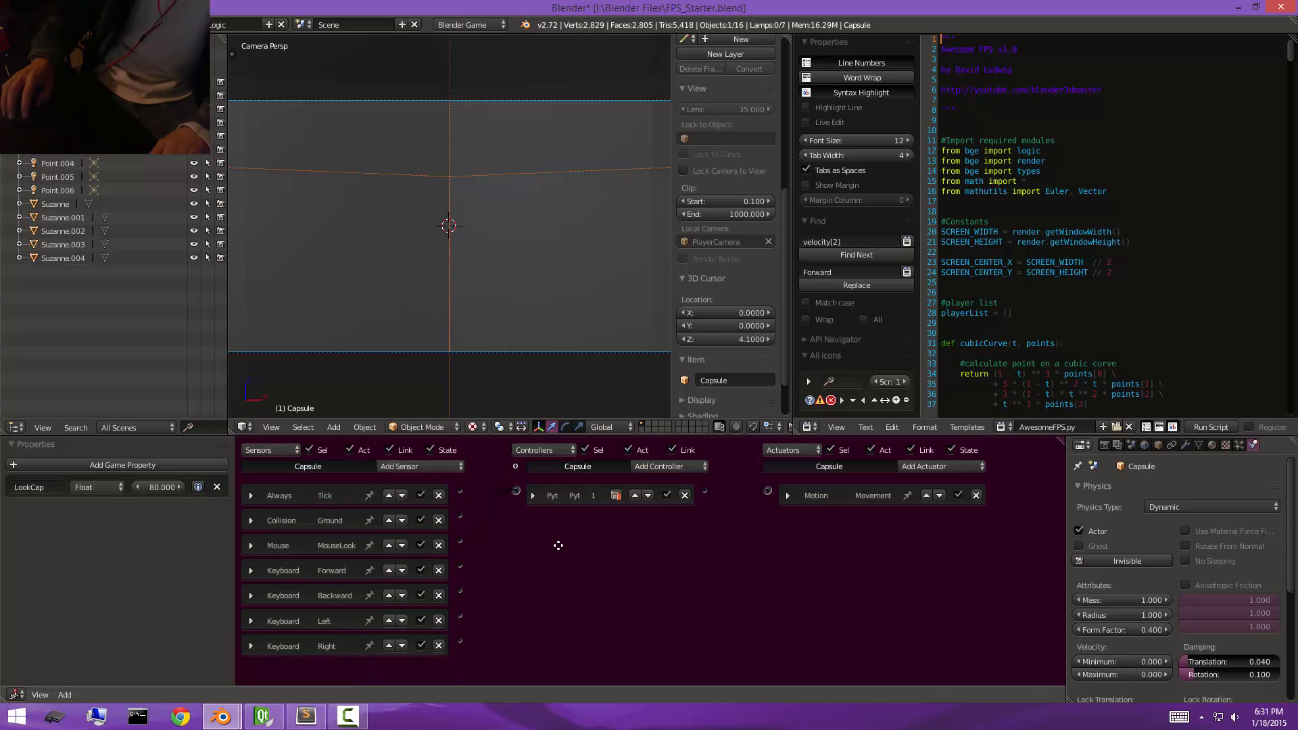
drag(515, 503, 492, 576)
drag(460, 618, 516, 491)
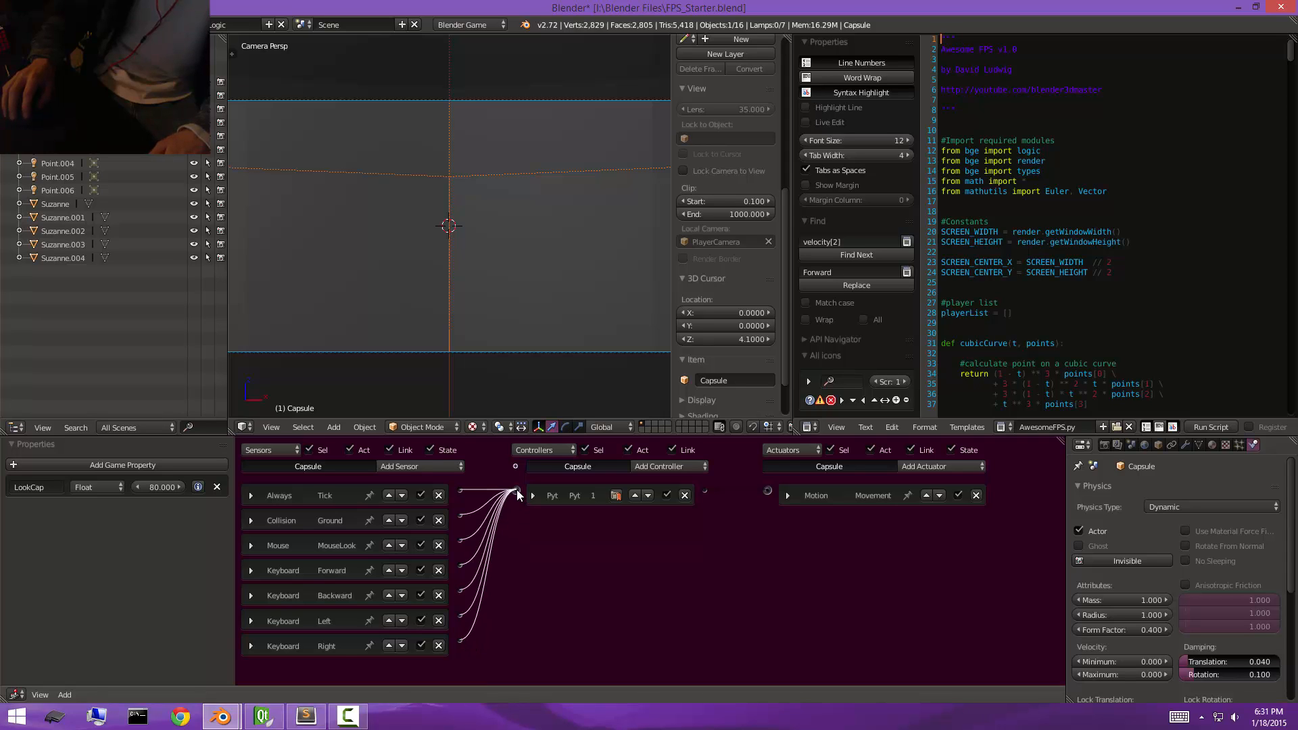
Test-run the game twice, checking the Left sensor's key assignment between the runs.
key(p)
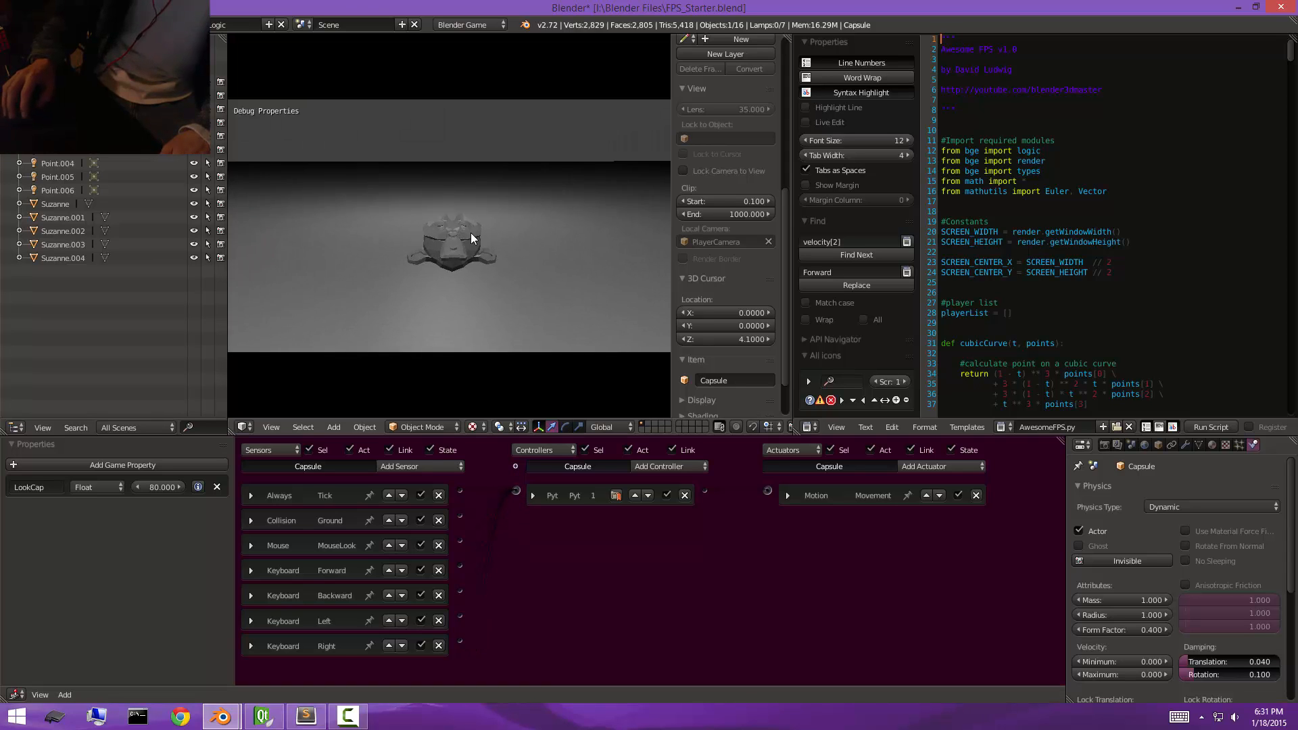
key(Escape)
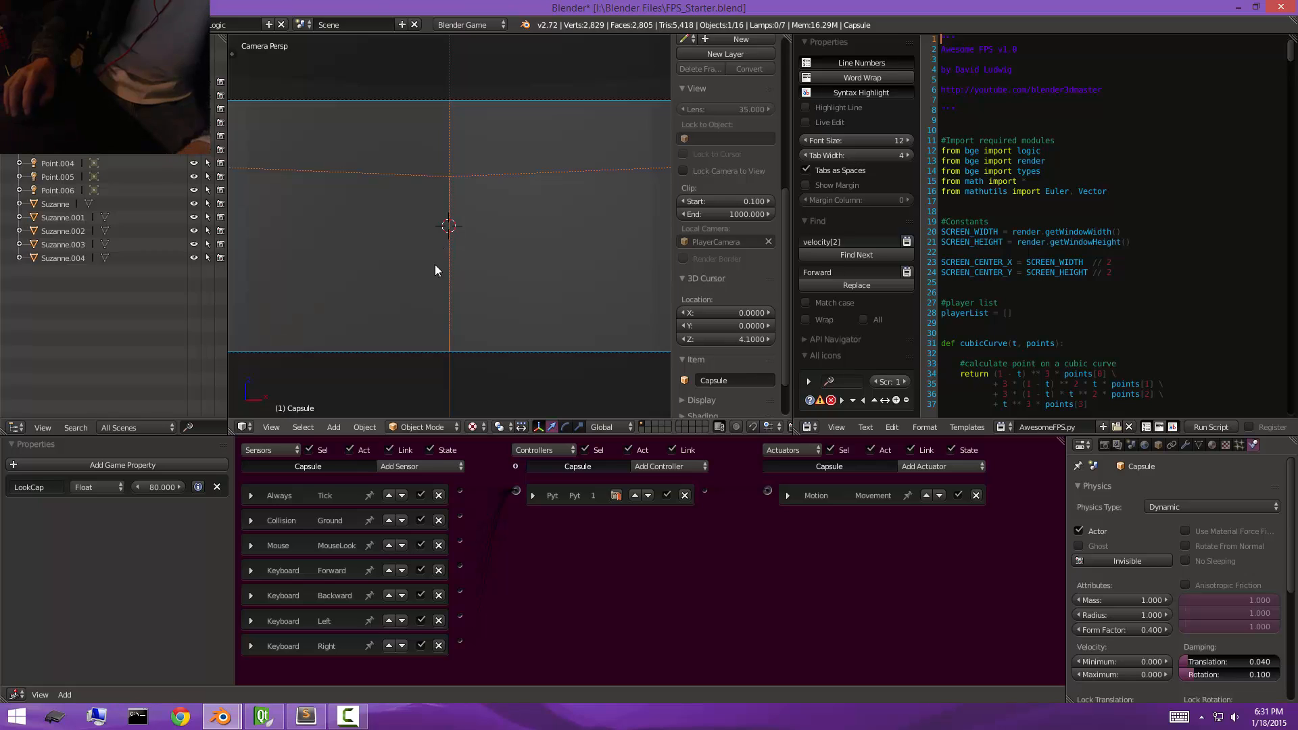
click(250, 619)
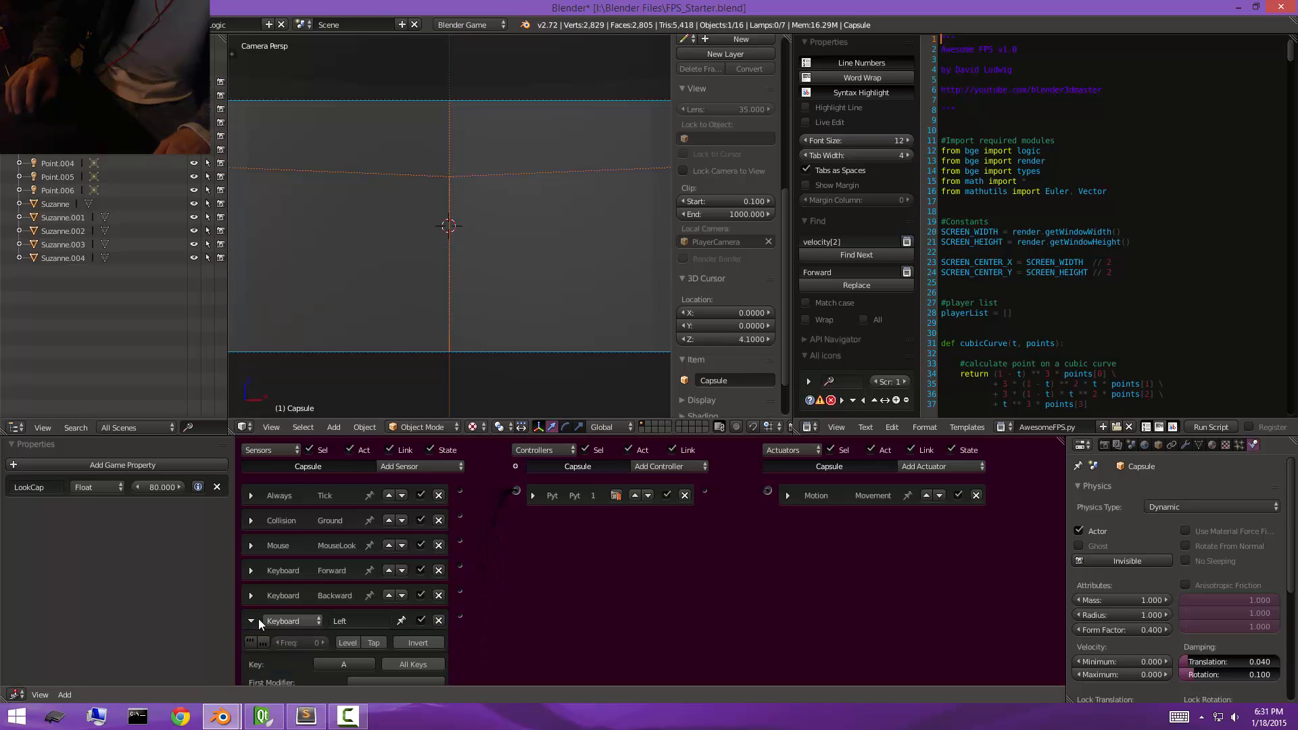
click(251, 619)
key(p)
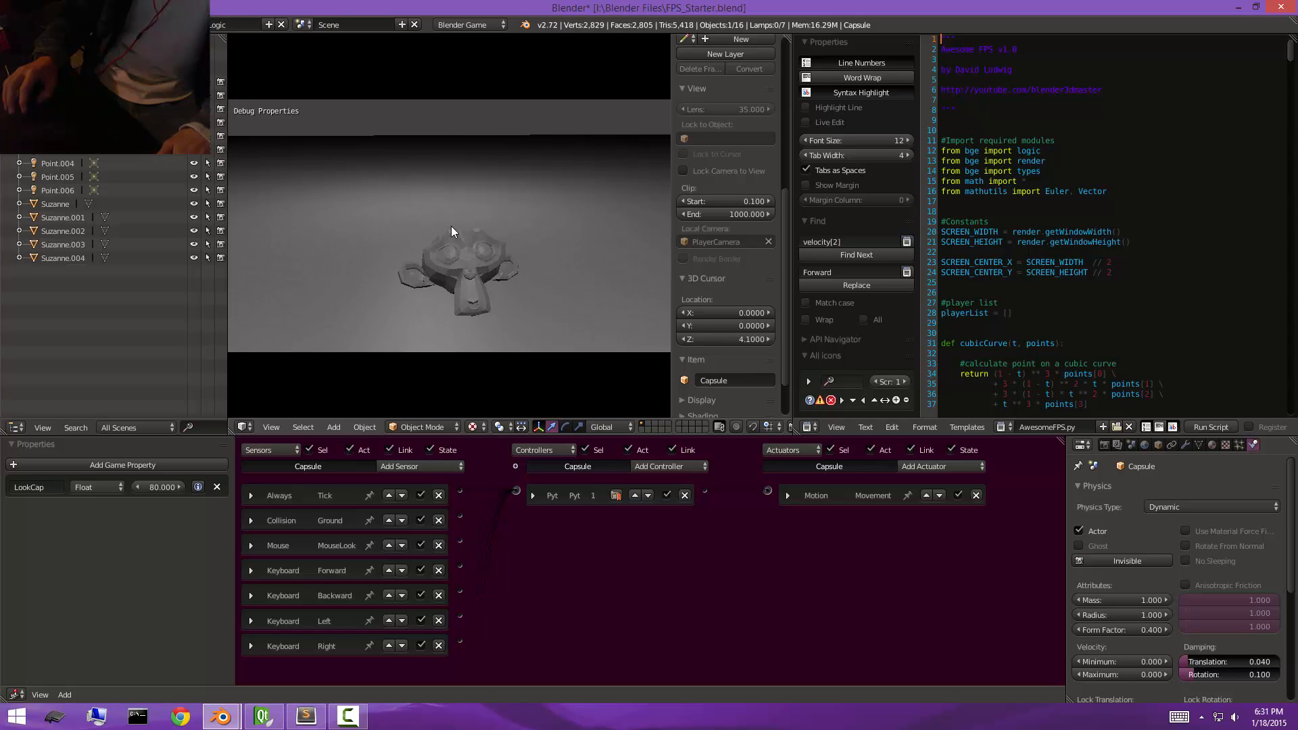
key(Escape)
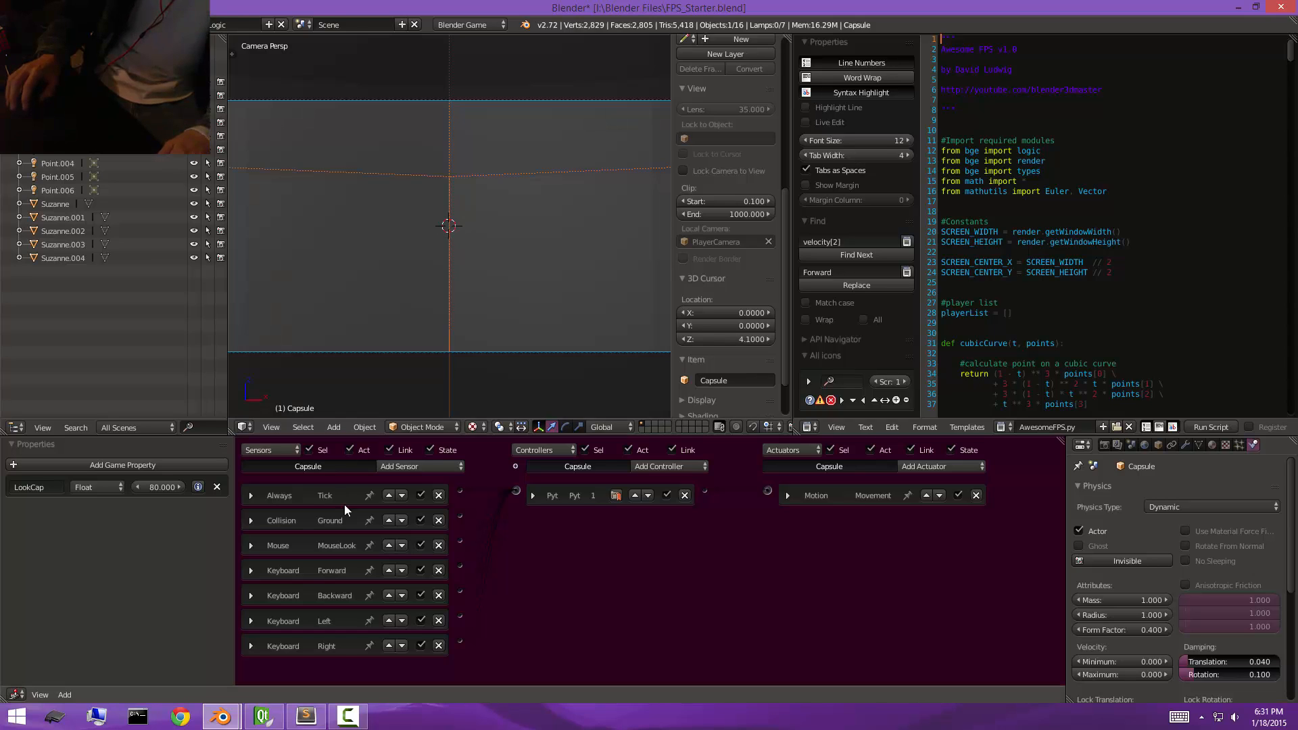
Add a Keyboard sensor named Run with its own key, linked to the Python controller, and test-run the game.
click(419, 467)
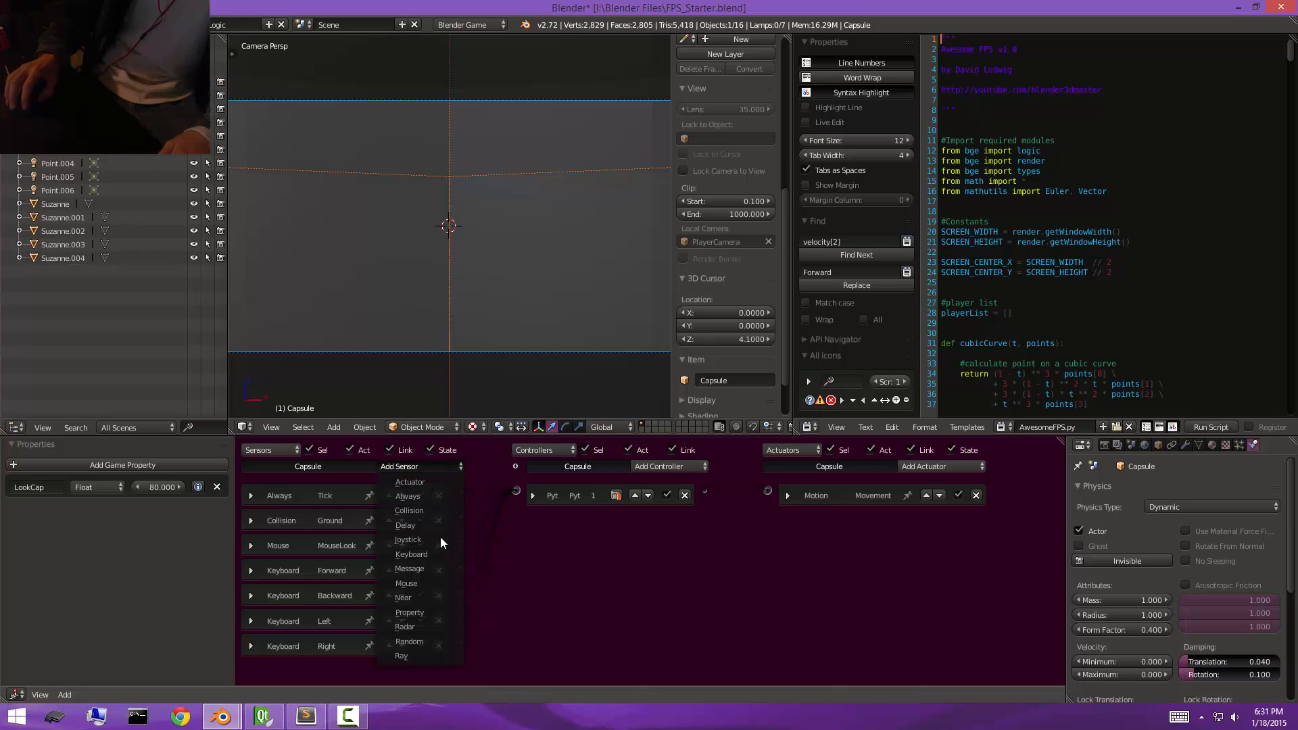
click(439, 554)
click(376, 616)
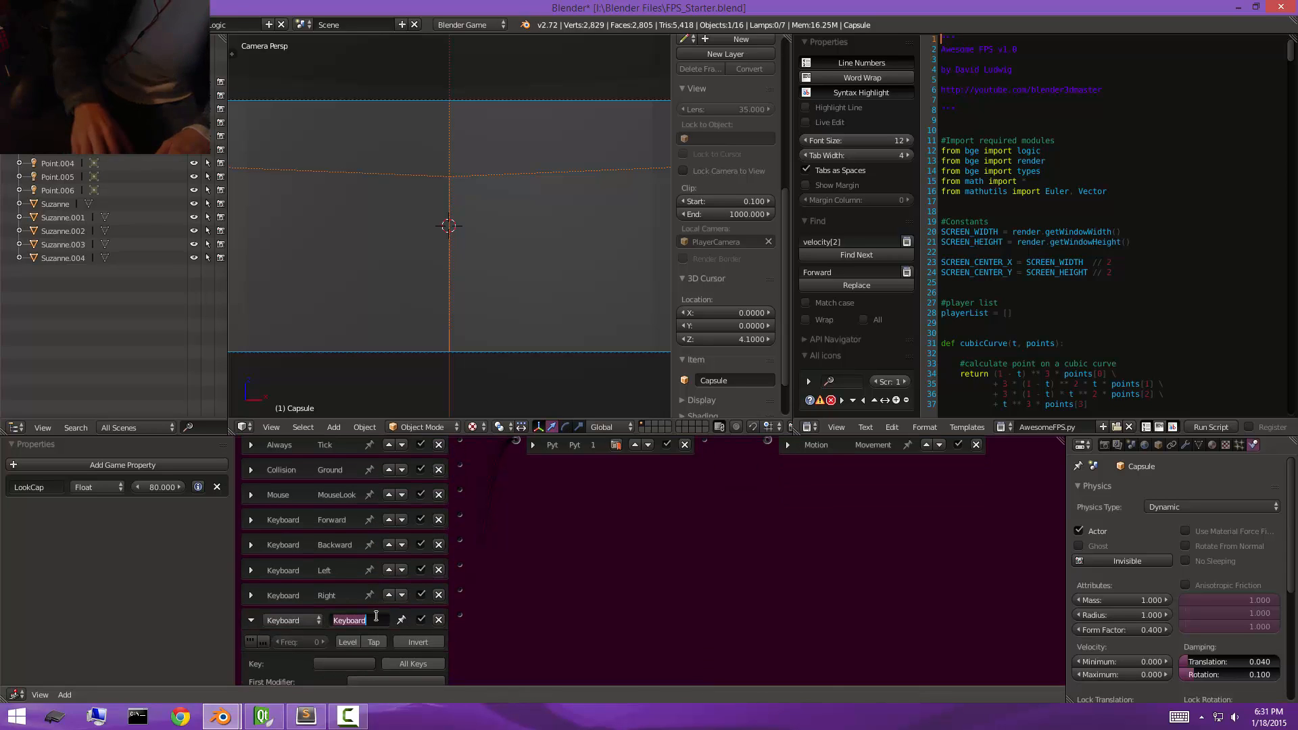
text(Run)
key(Return)
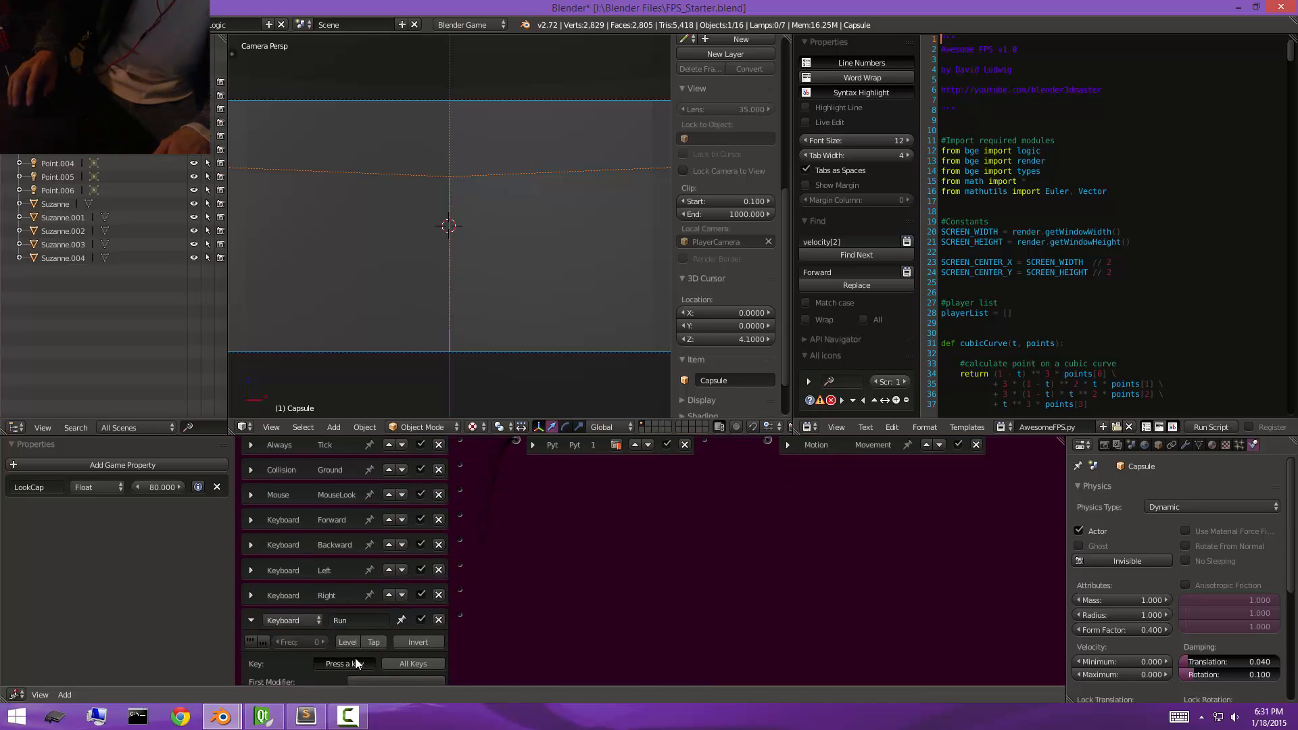
click(250, 621)
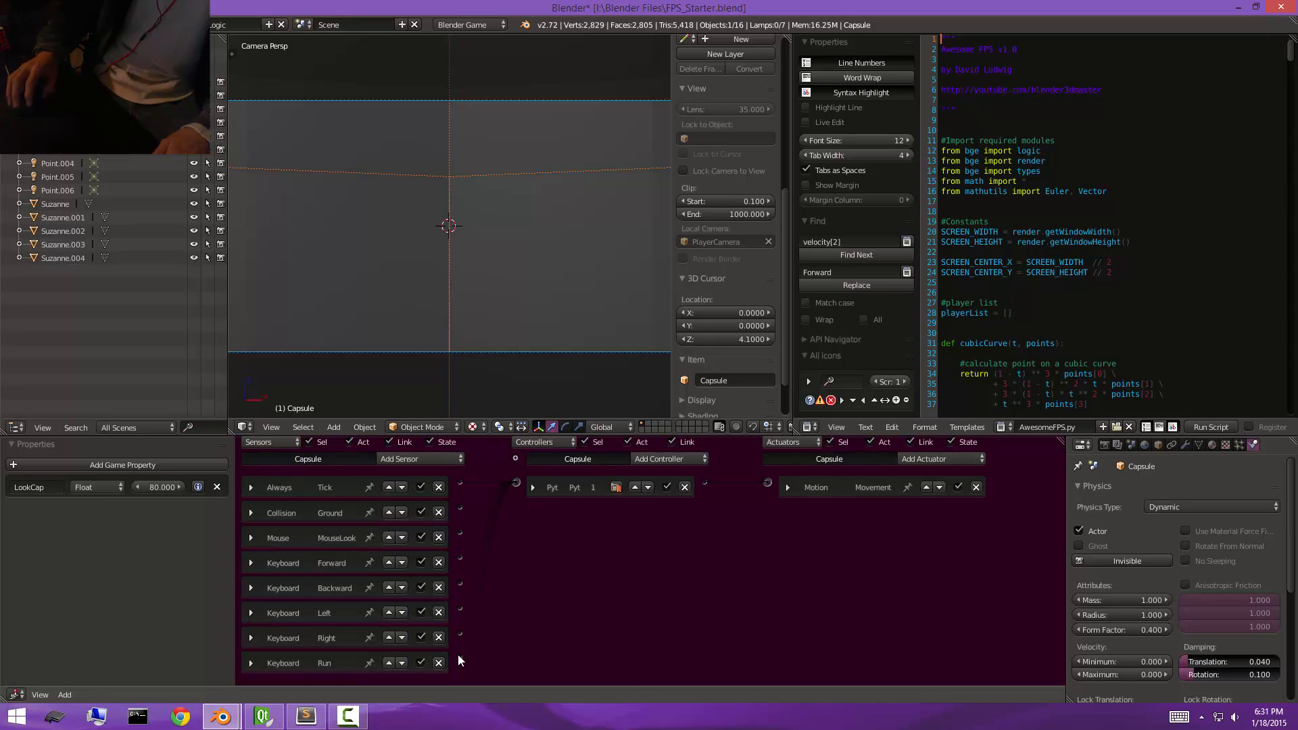
drag(507, 495, 516, 483)
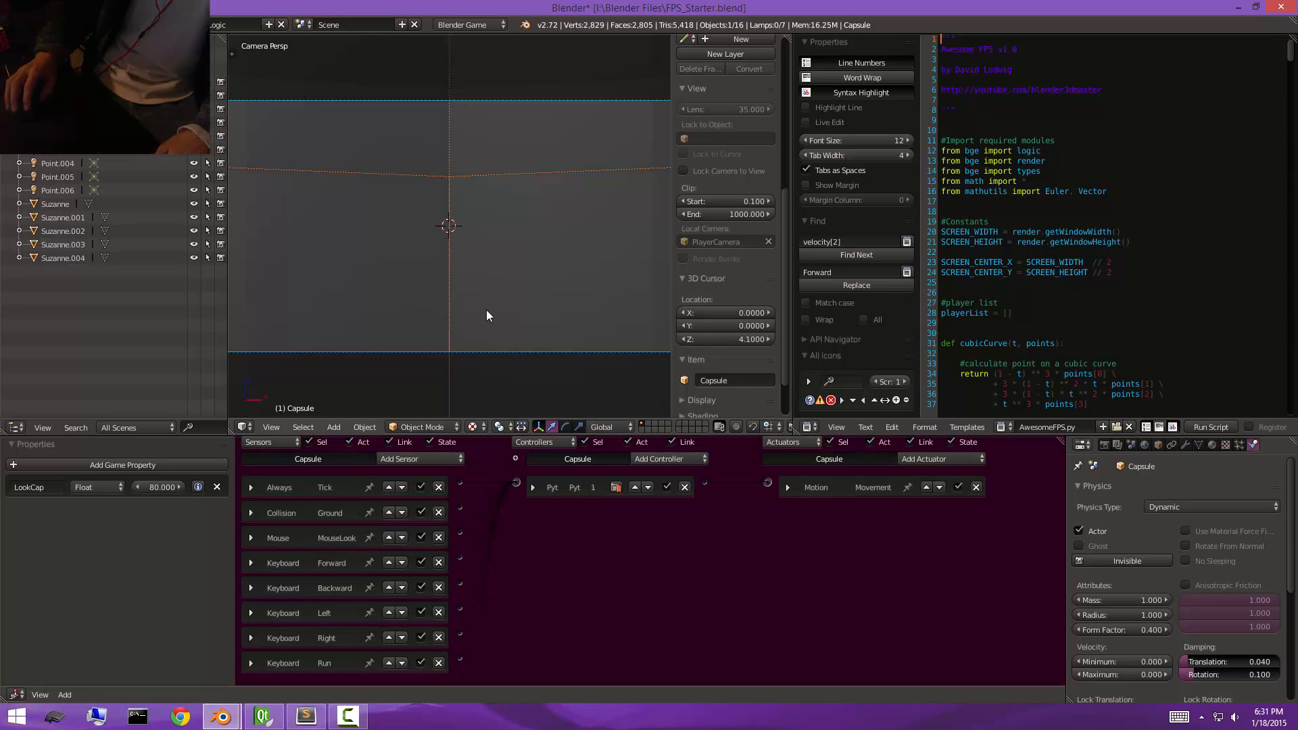
key(p)
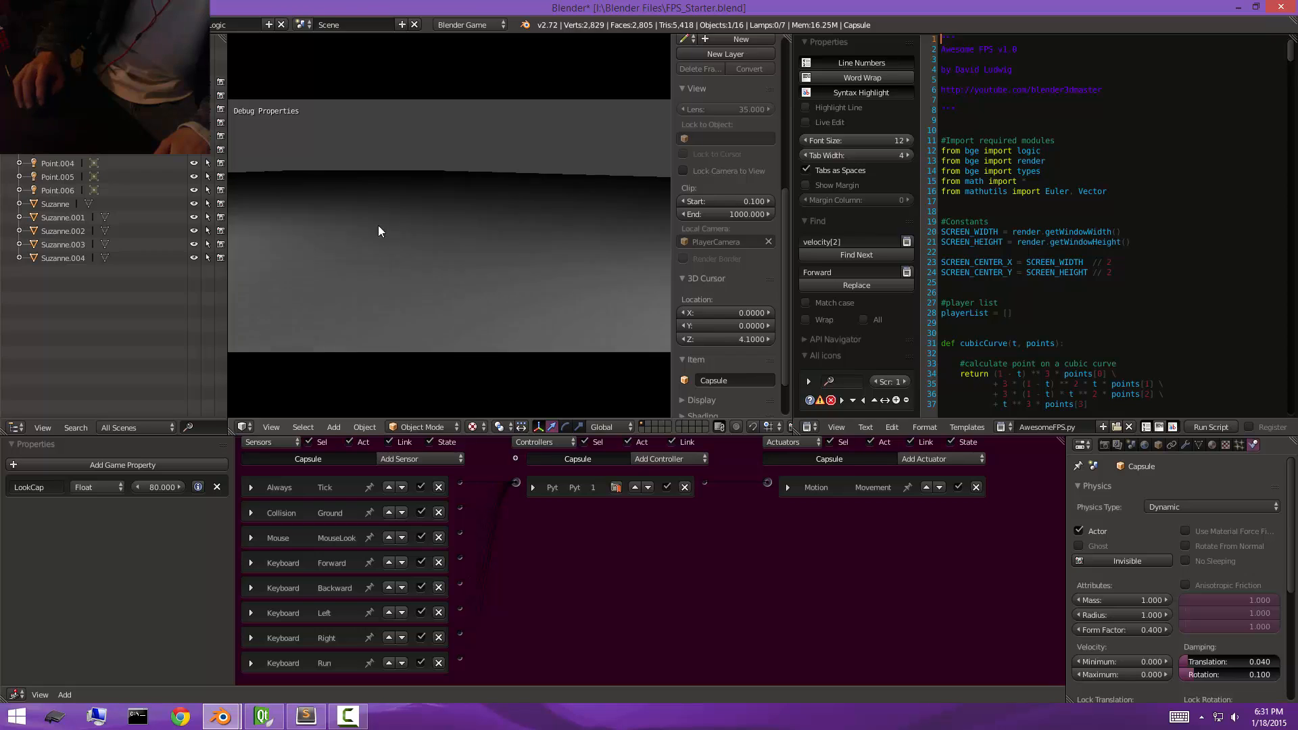
key(Escape)
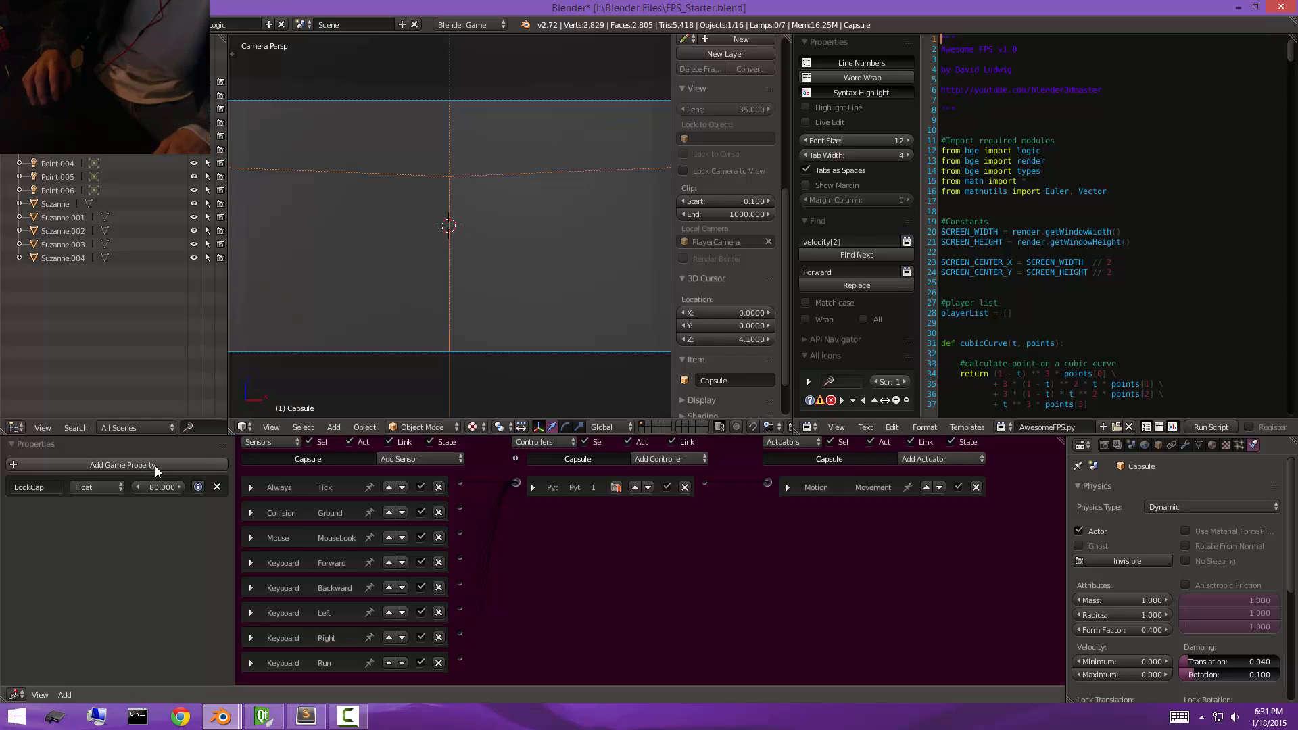
Add a Keyboard sensor named Jump to the capsule and link it to the Python controller.
click(436, 464)
click(428, 542)
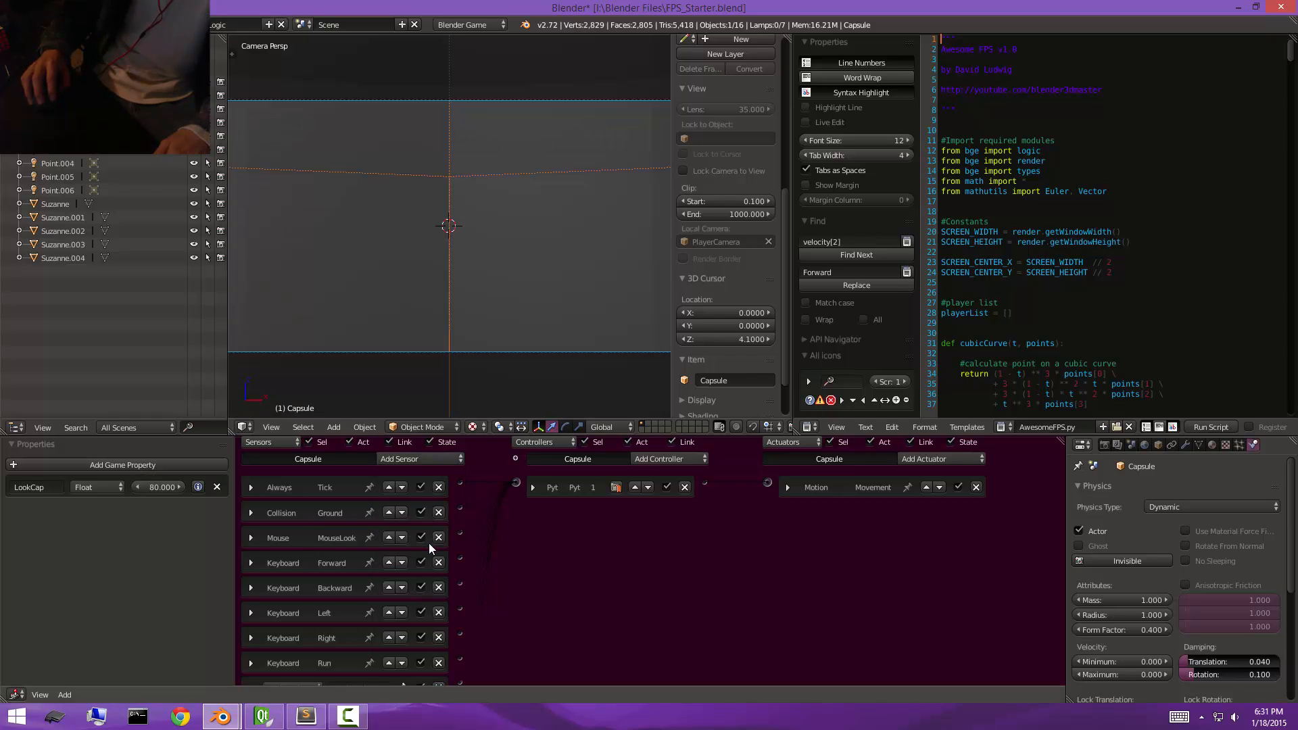
middle_drag(429, 542, 469, 506)
scroll(469, 507, down, 3)
click(364, 571)
text(Ju)
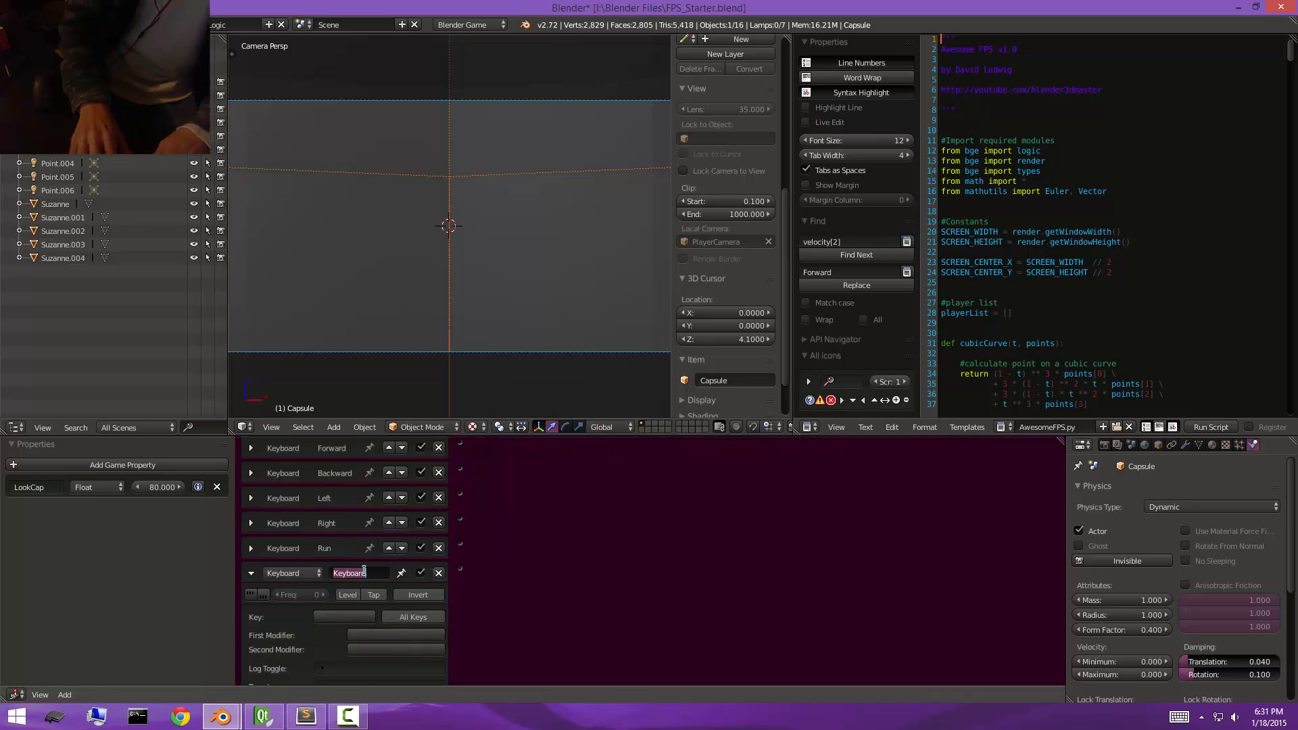
text(mp)
key(Return)
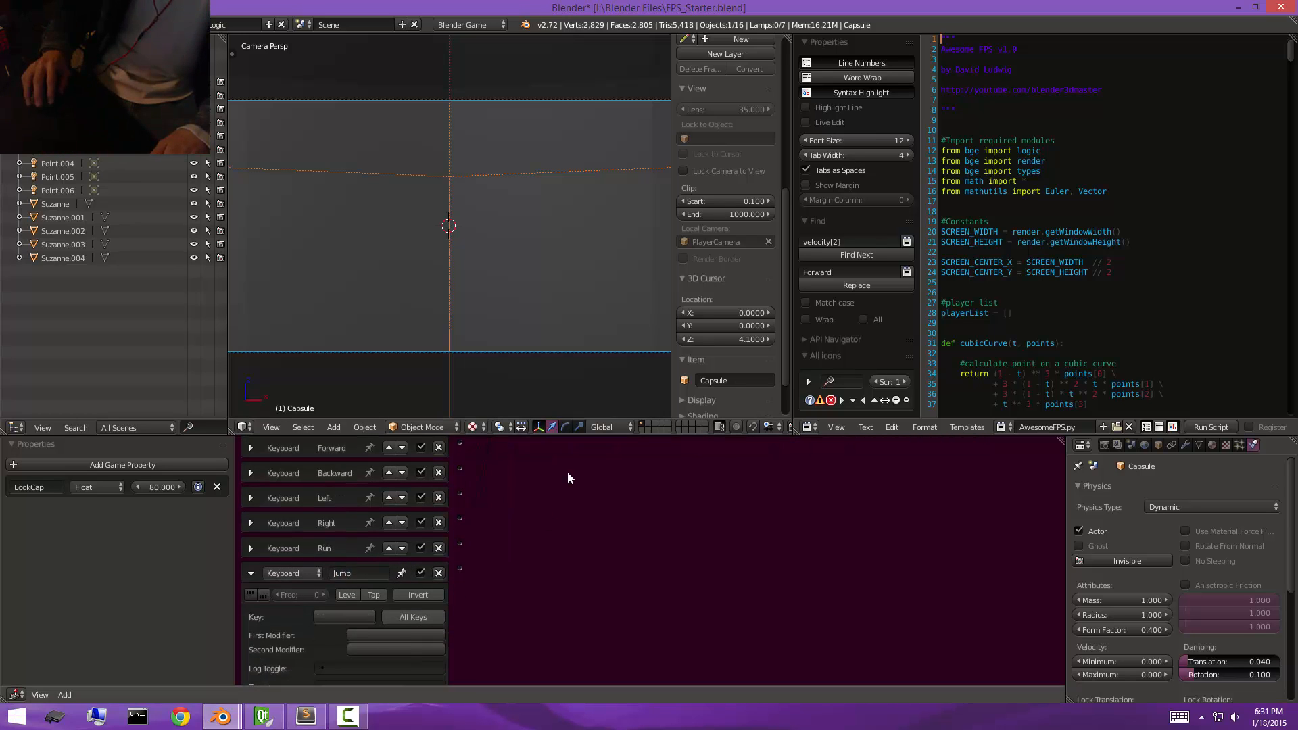
scroll(546, 631, up, 4)
drag(529, 497, 530, 470)
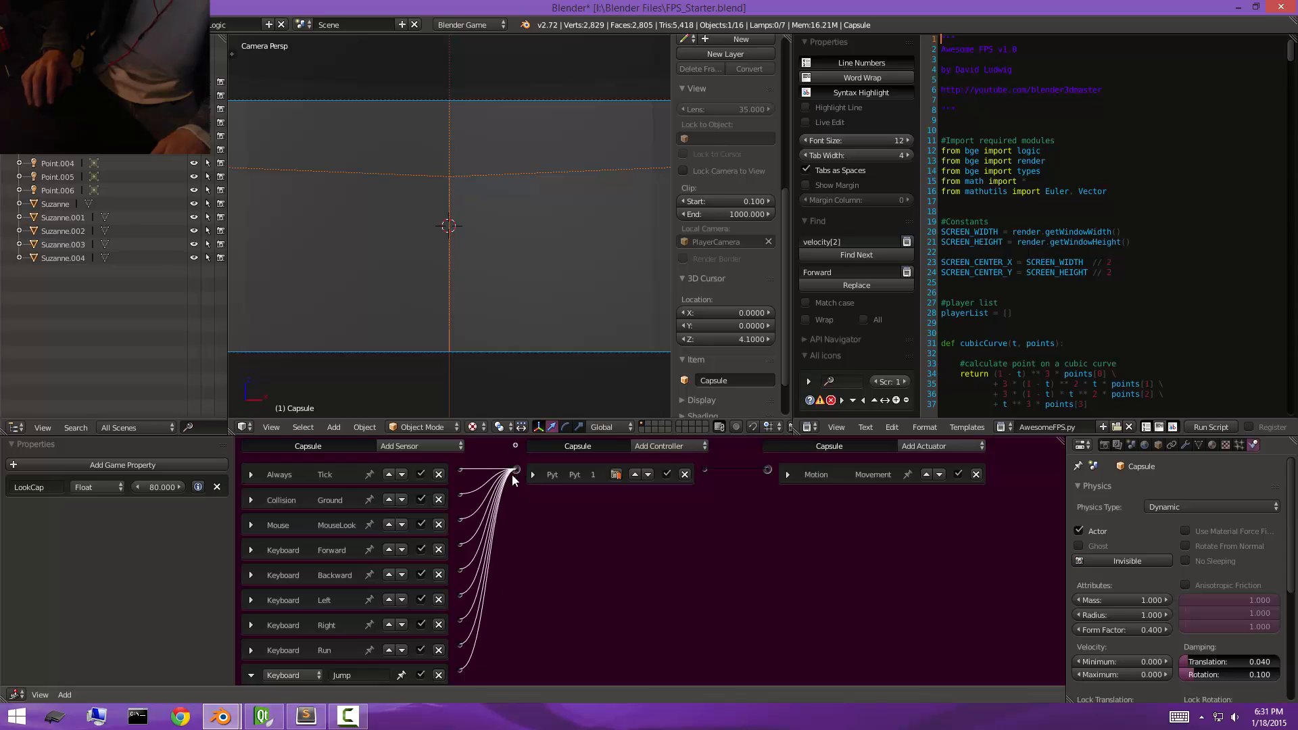
Assign the Spacebar as the Jump sensor's key and test-run the game.
scroll(458, 498, down, 5)
click(338, 593)
key(space)
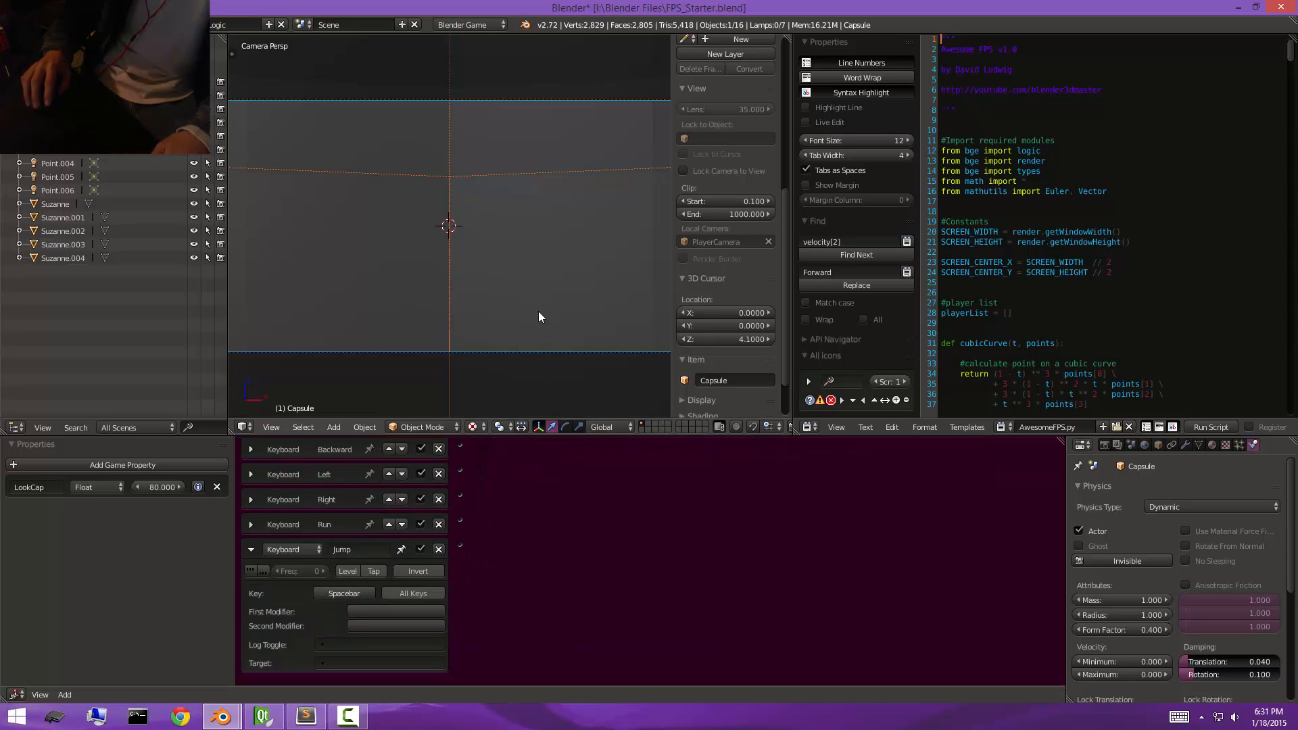
key(p)
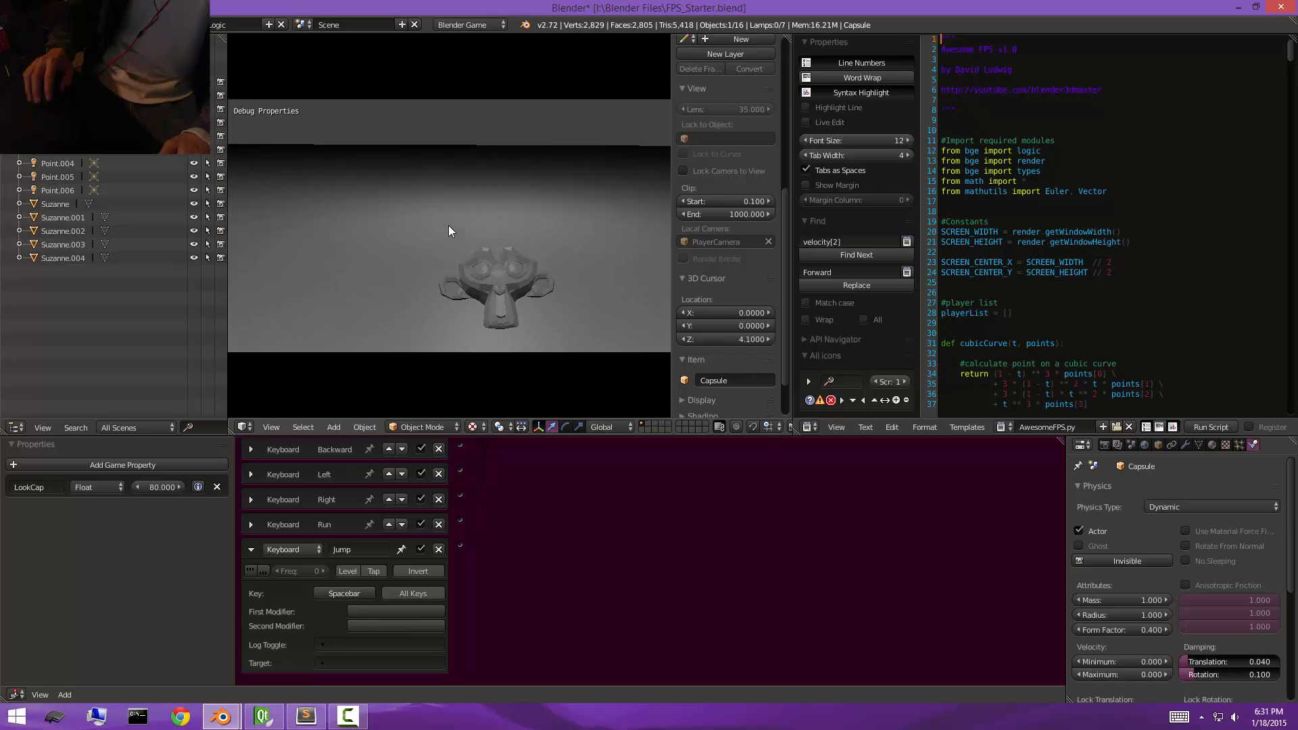
key(Escape)
Add a Float game property named MovementSpeed to the capsule, widen the property area and set the value to 20.
click(135, 465)
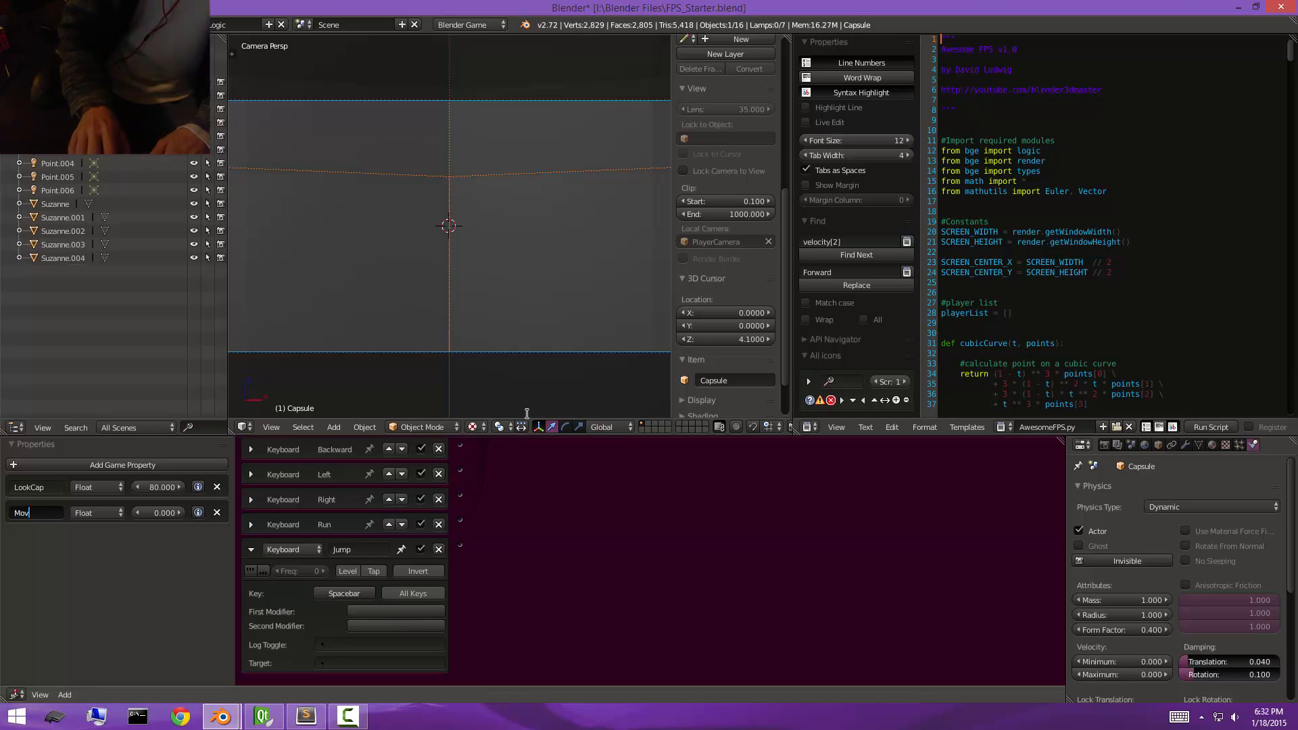
text(d)
key(Return)
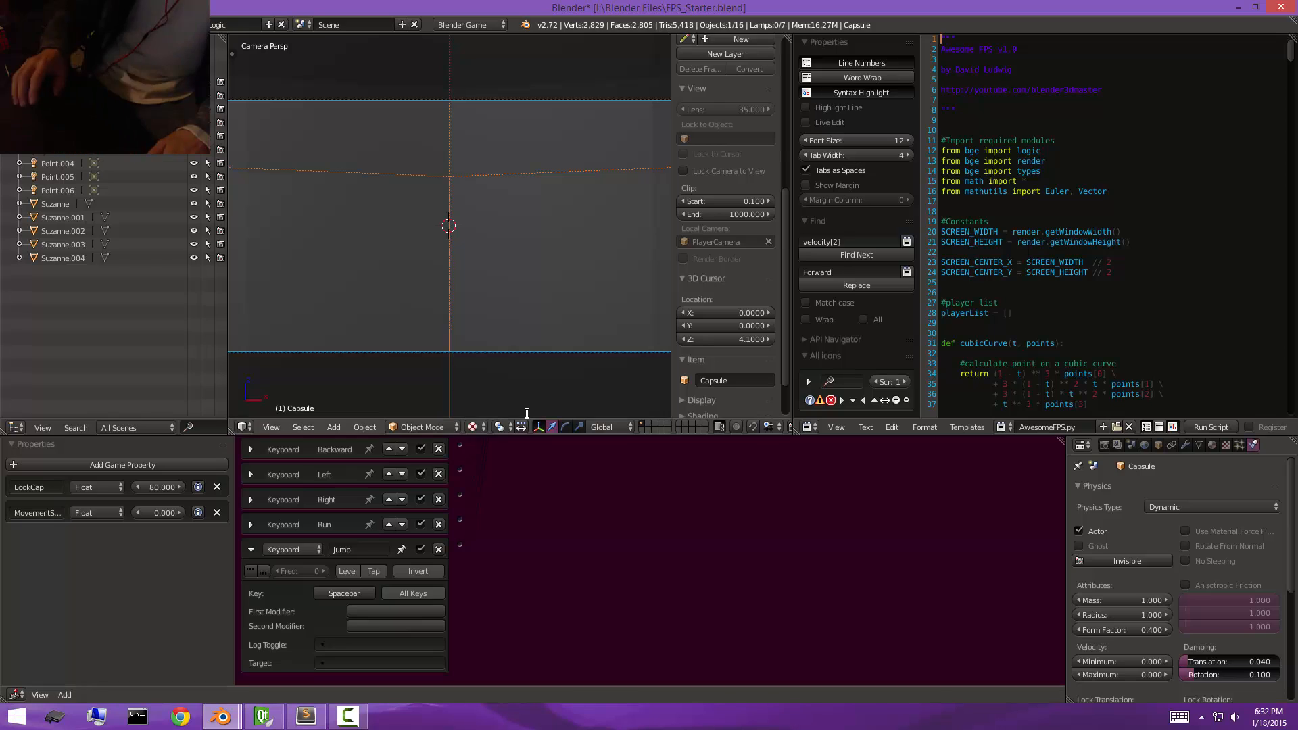
drag(235, 545, 332, 547)
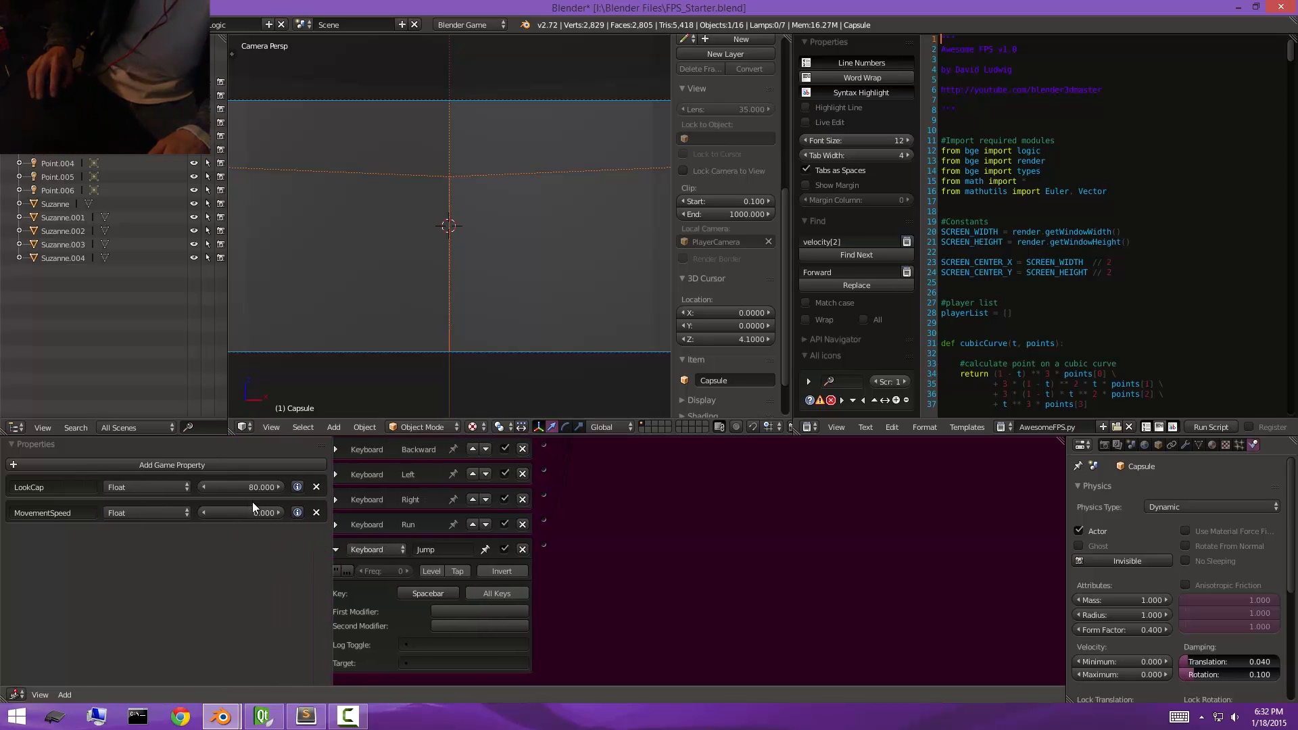
click(251, 513)
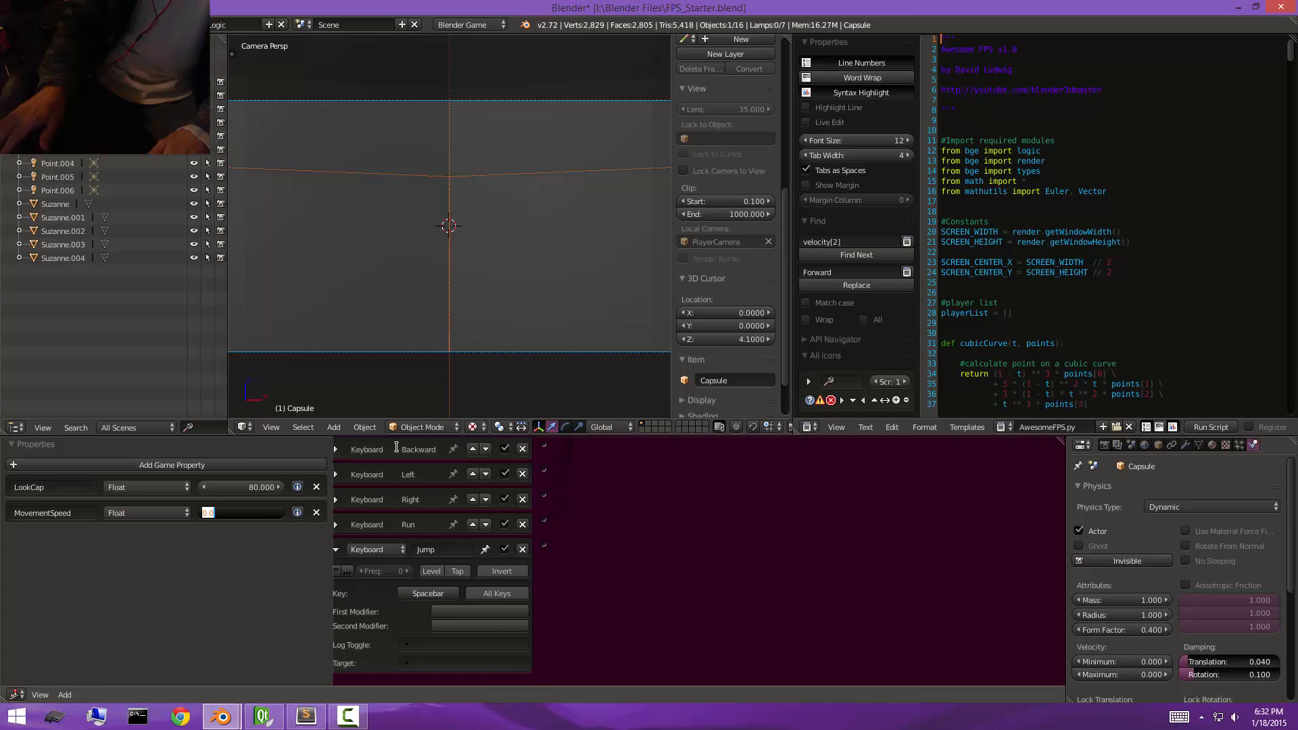
text(20)
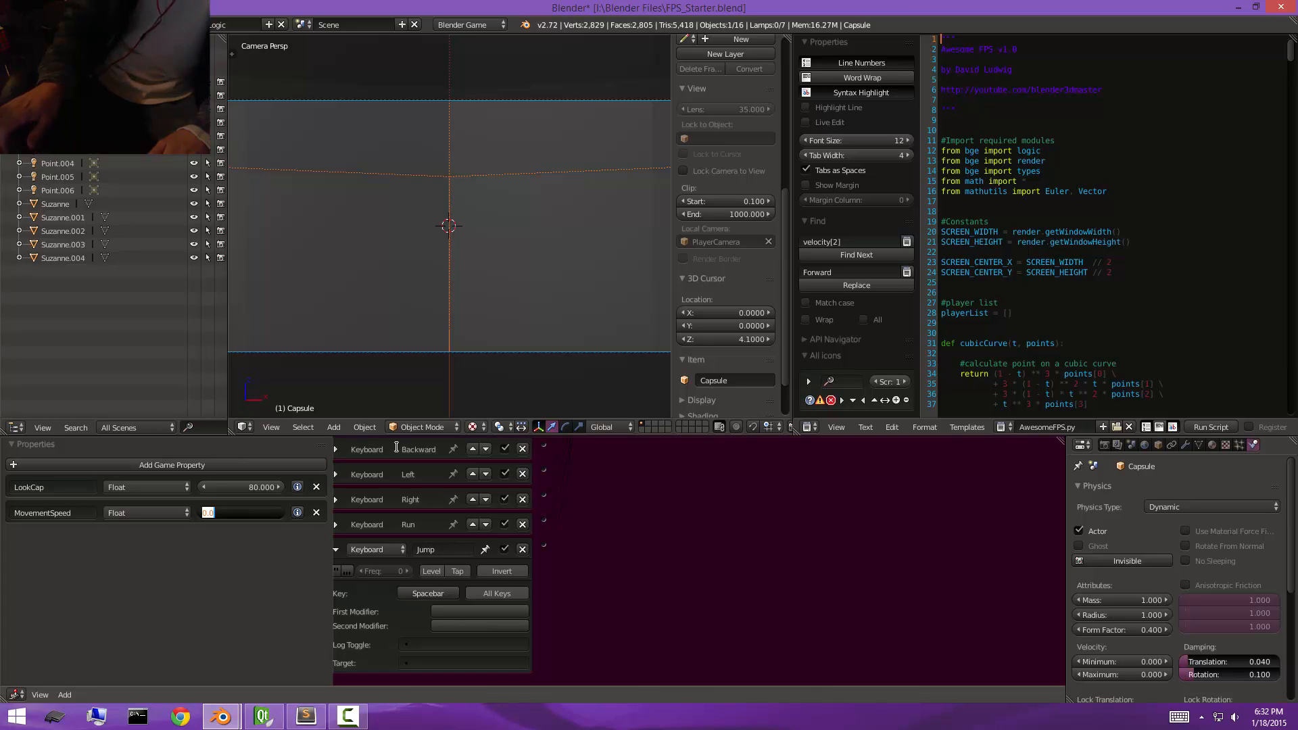
key(Return)
Test-run the game by walking forward, and merge the outliner area into the 3D view.
key(p)
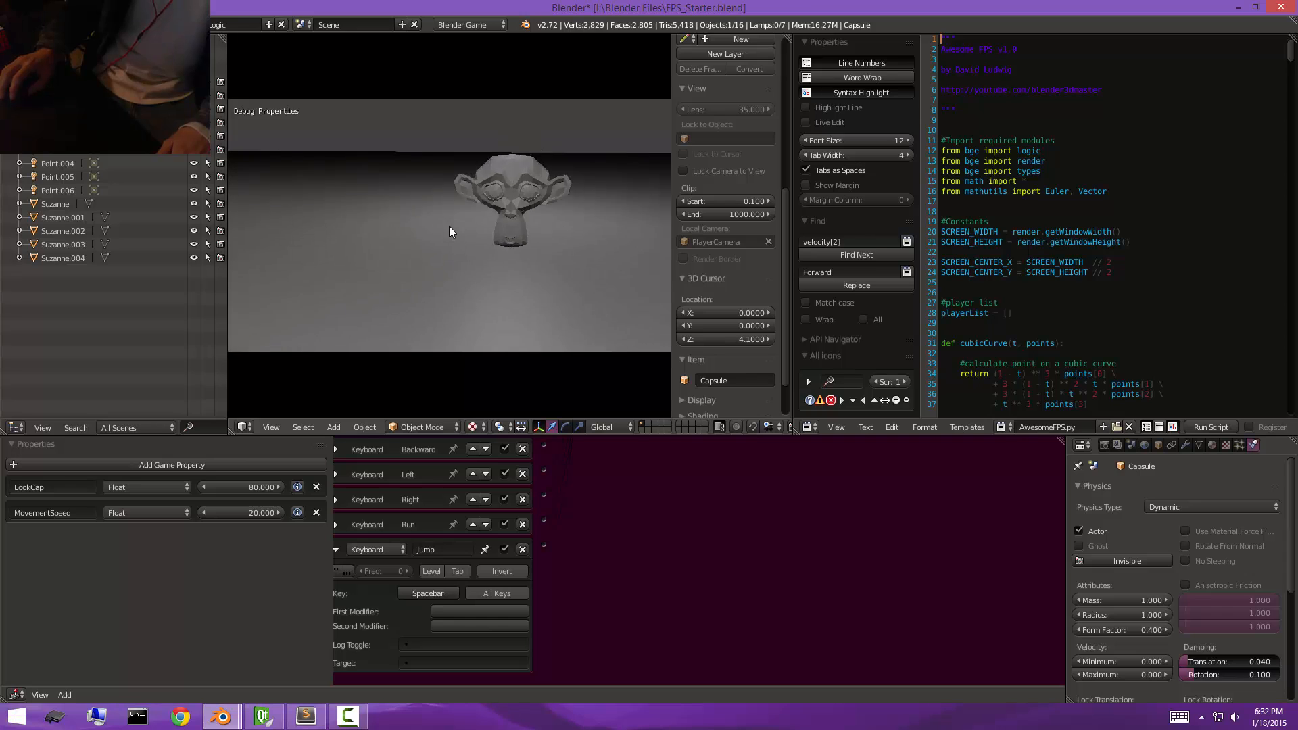
key(w)
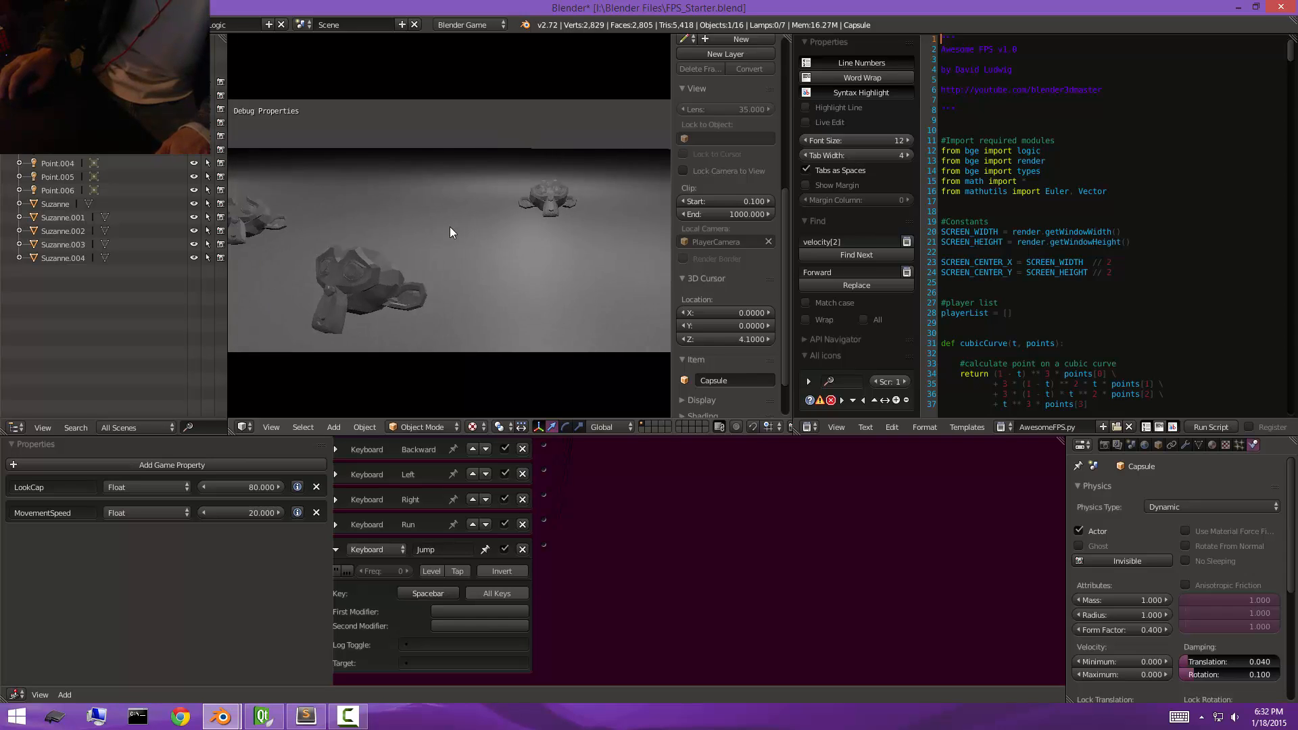
key(Escape)
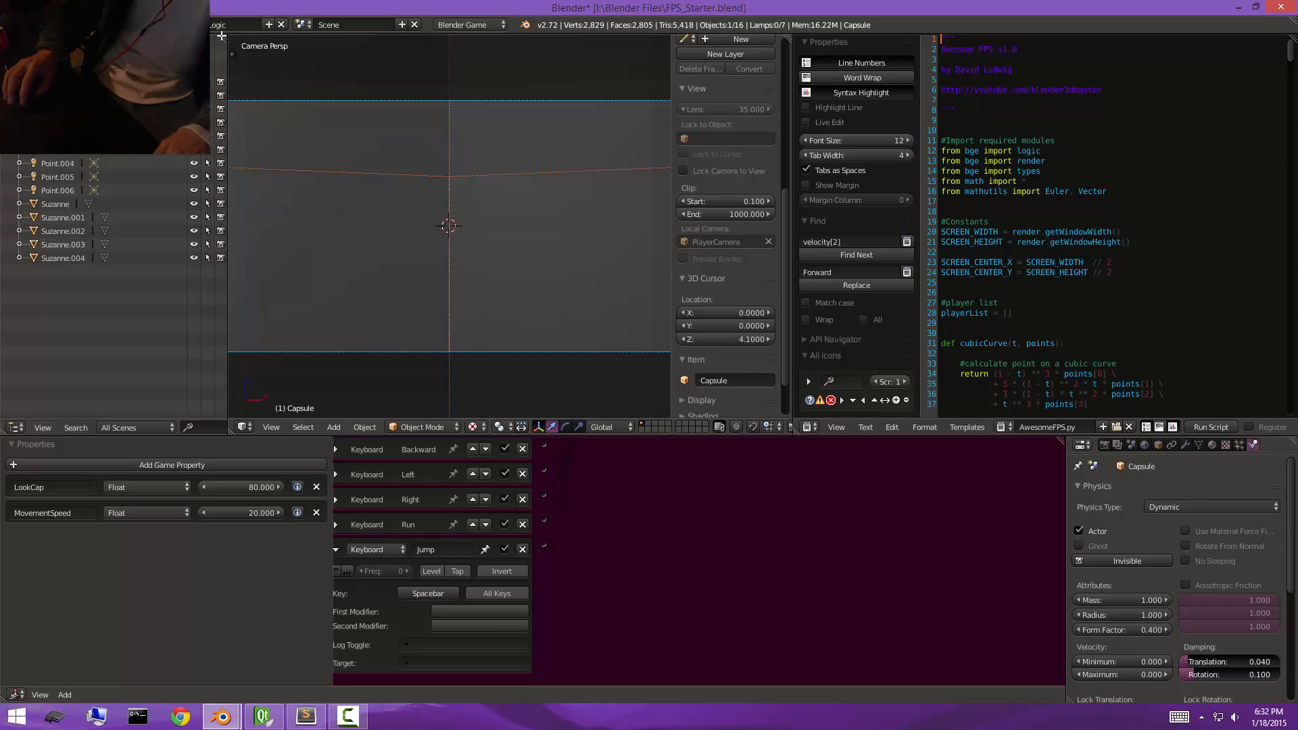
drag(221, 35, 182, 175)
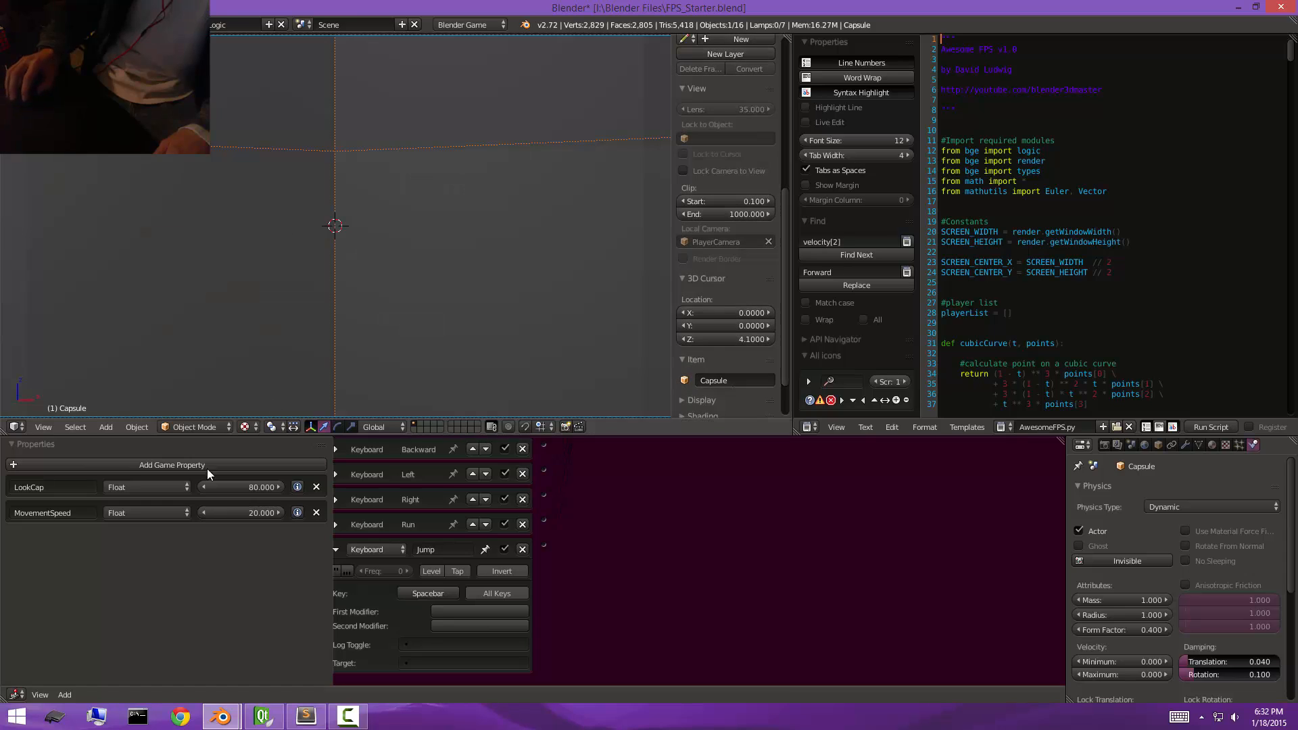
Add a Float game property named RunSpeed with a value of 30 to the capsule and test-run the game.
click(132, 466)
click(62, 536)
text(Run)
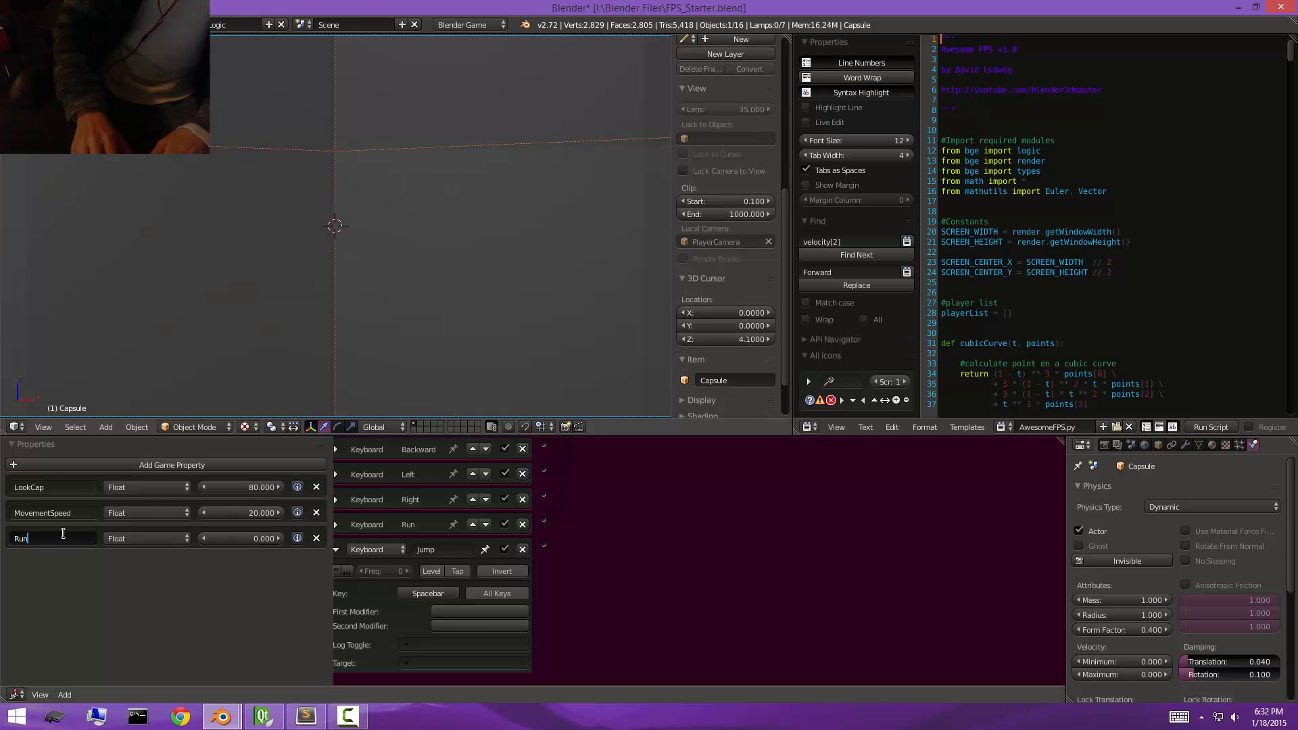
text(Speed)
key(Return)
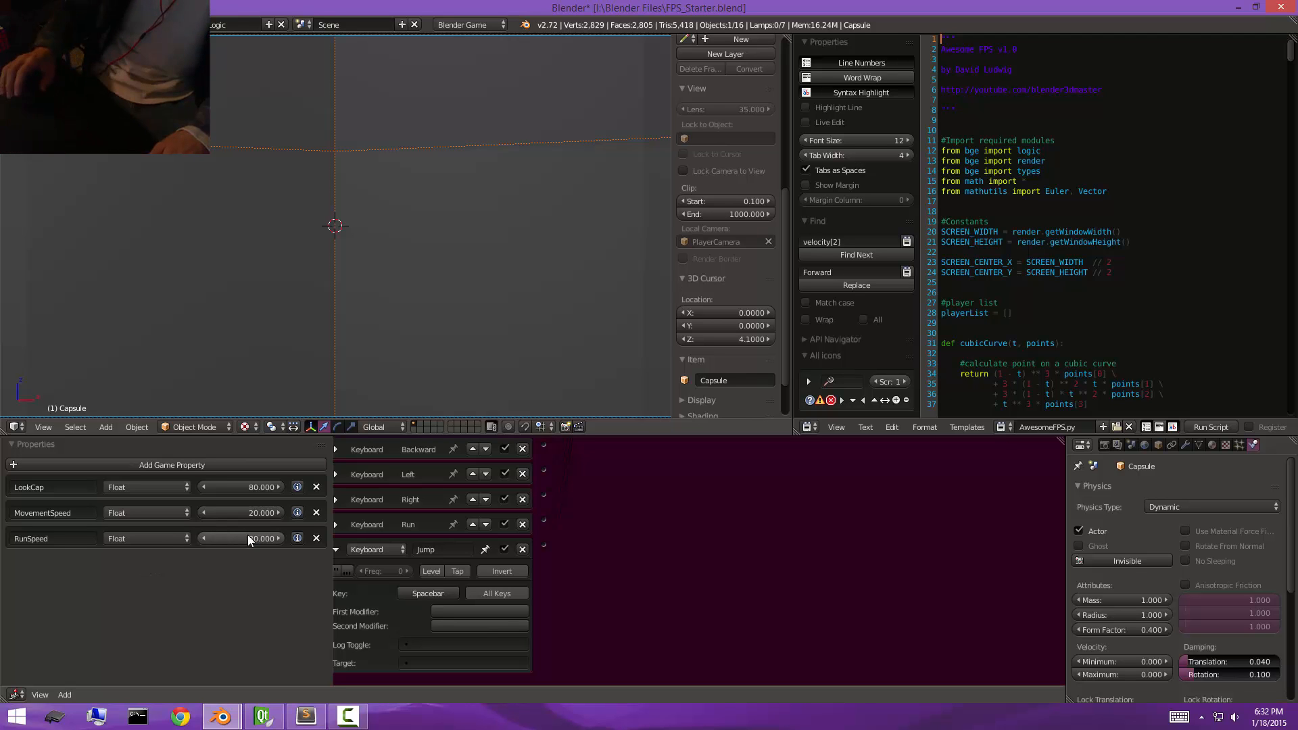
key(p)
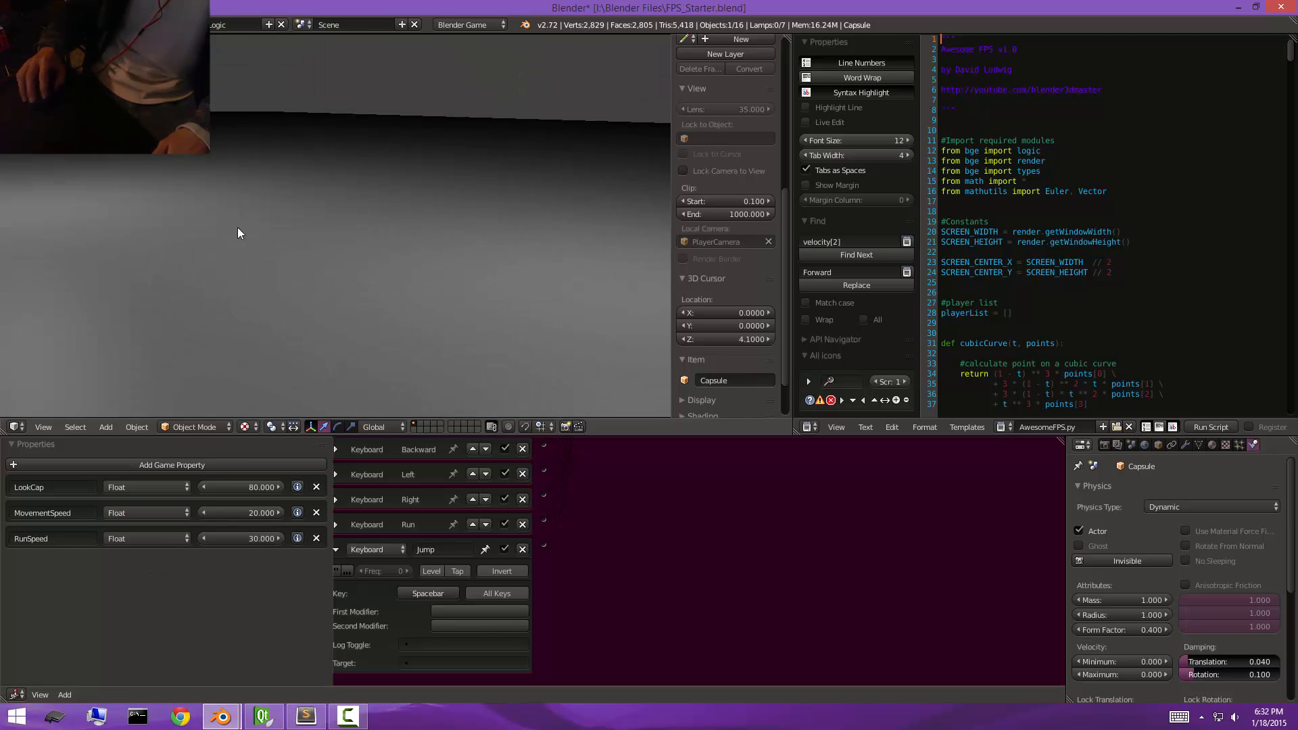
key(Escape)
Set the RunSpeed property to 15 and the MovementSpeed property to 10.
click(252, 539)
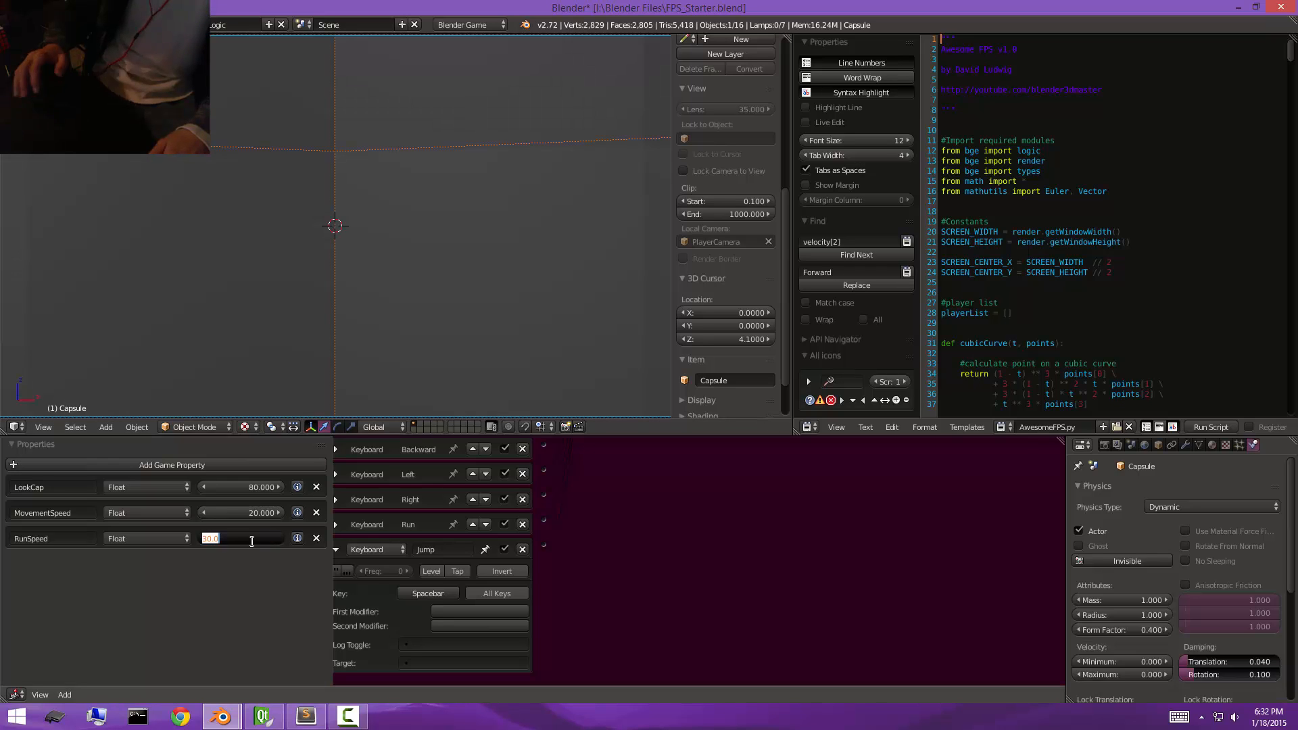
text(15)
key(Return)
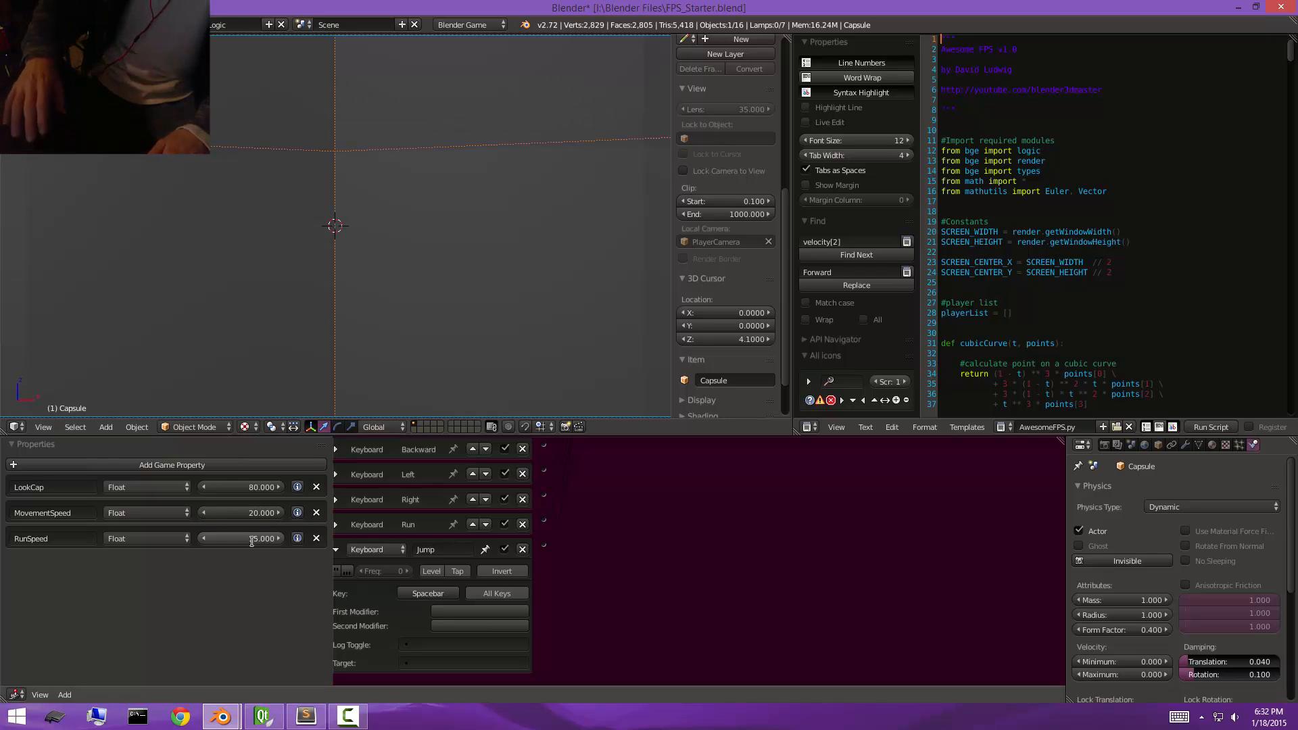
click(256, 512)
text(10)
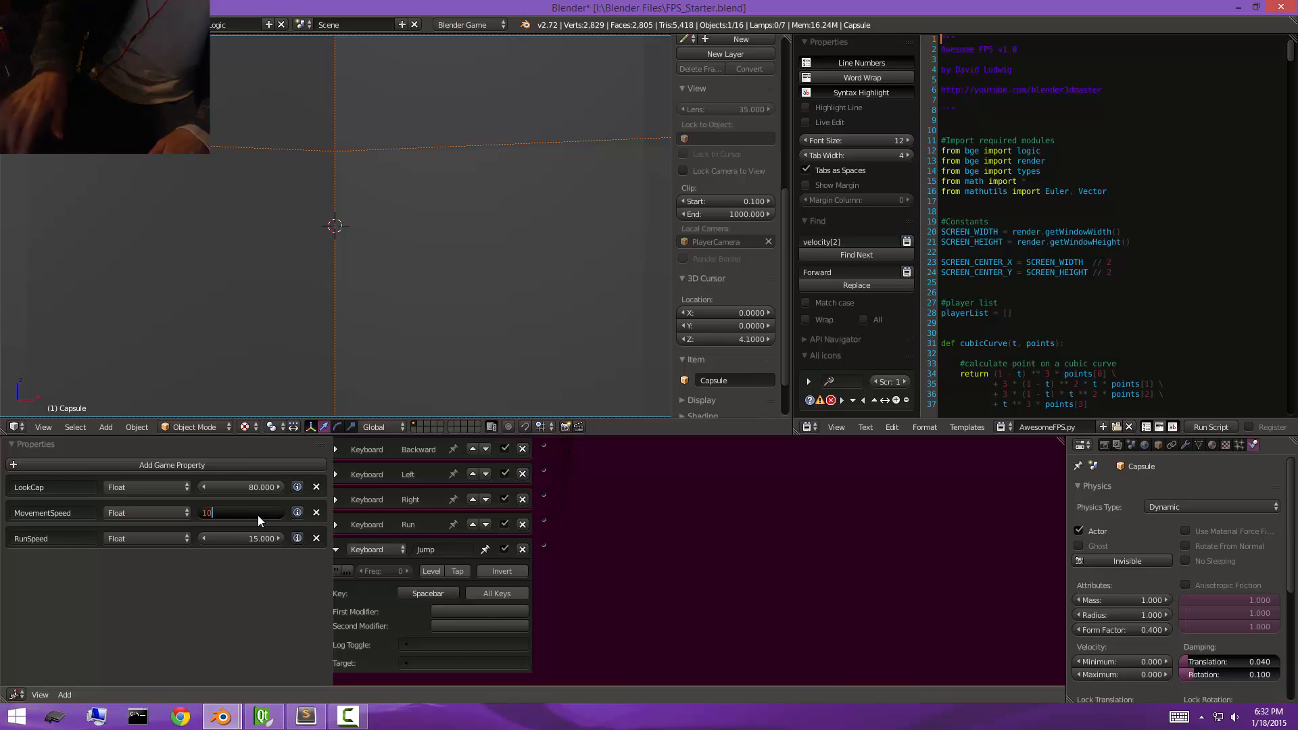
key(Return)
Add a Float game property named JumpForce with a value of 13 to the capsule and test-run a jump in the game.
click(233, 460)
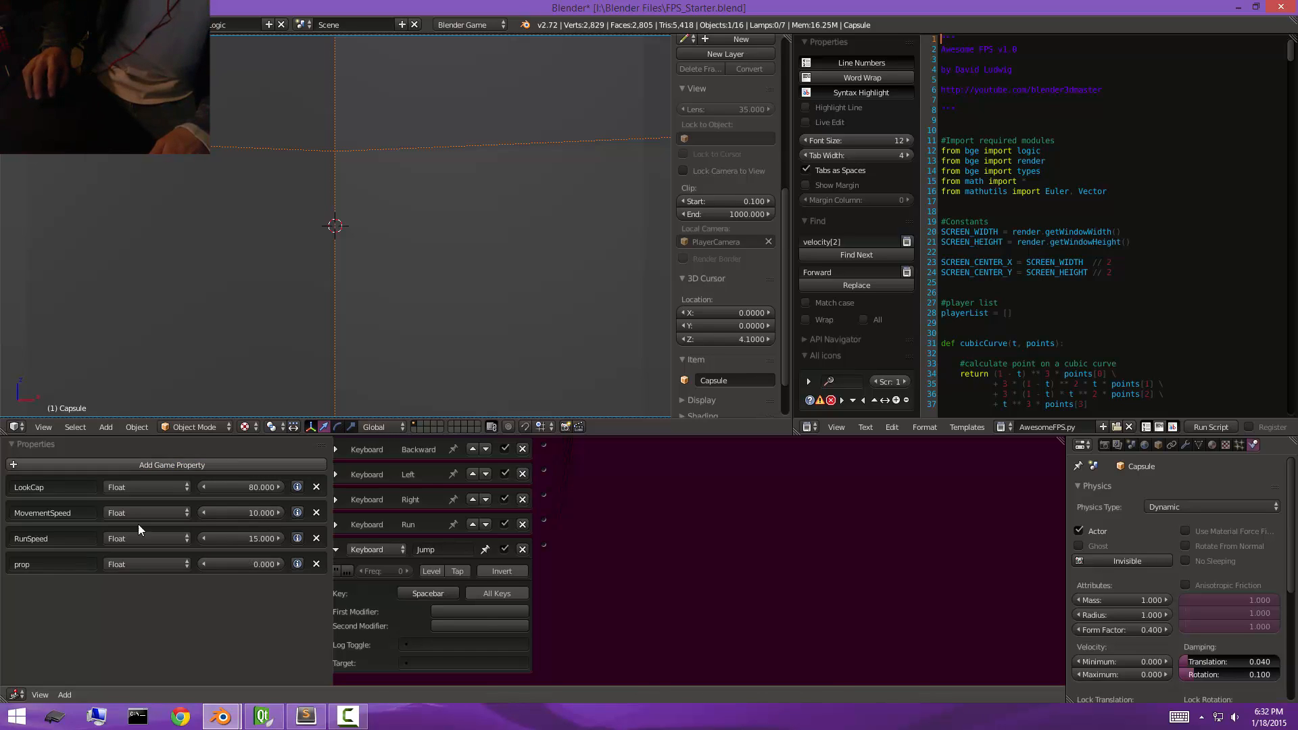
click(87, 566)
text(J)
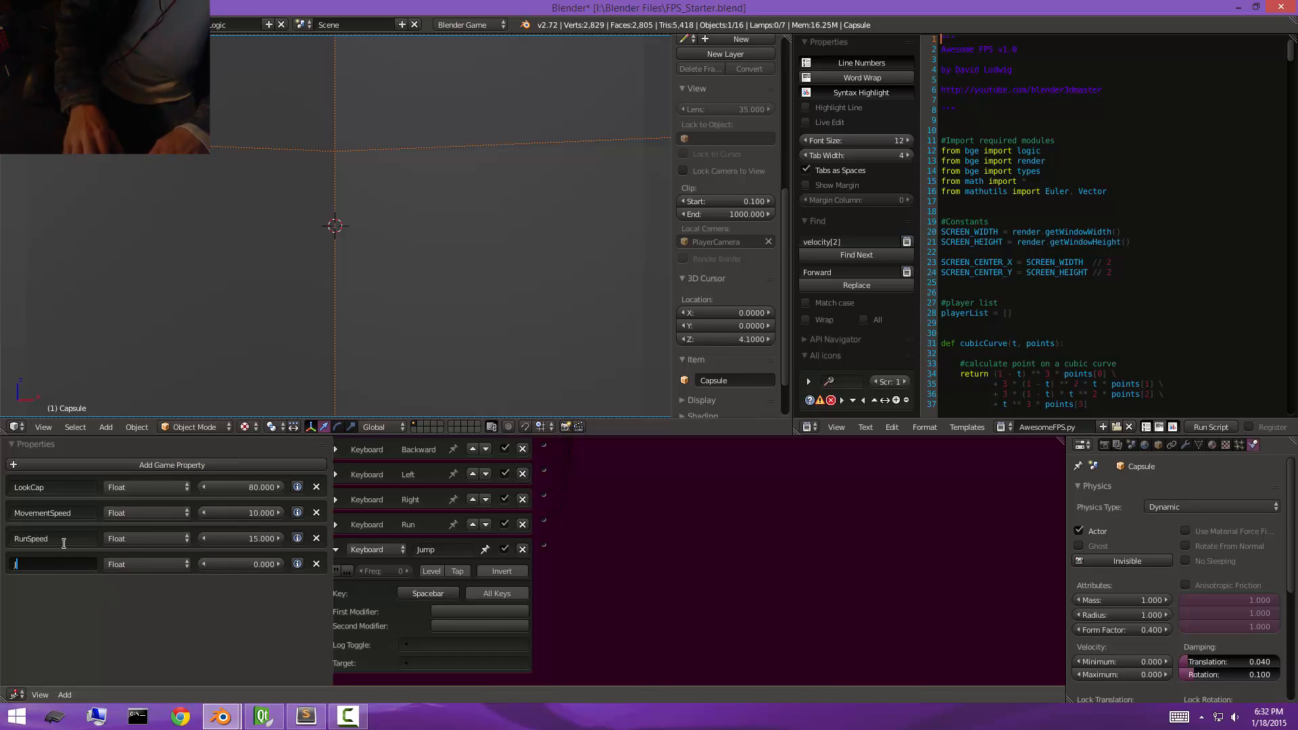
text(umpForce)
key(Return)
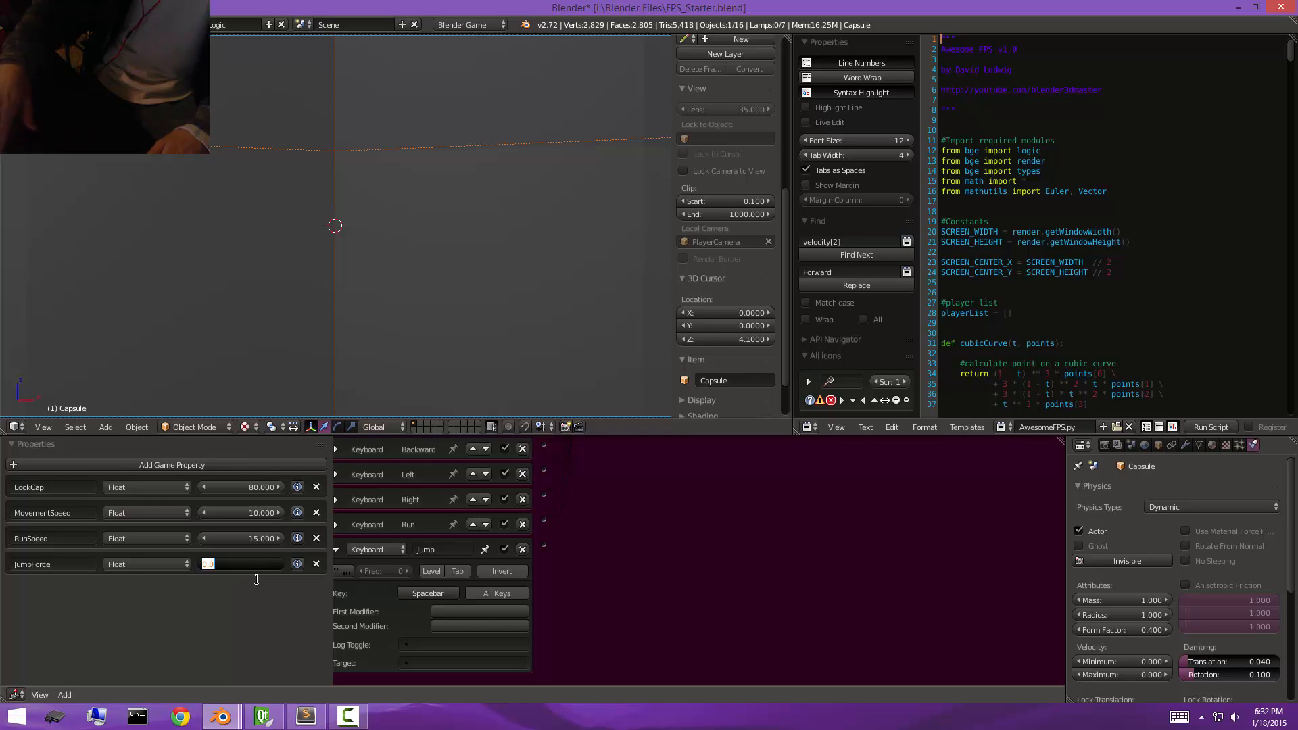
text(13)
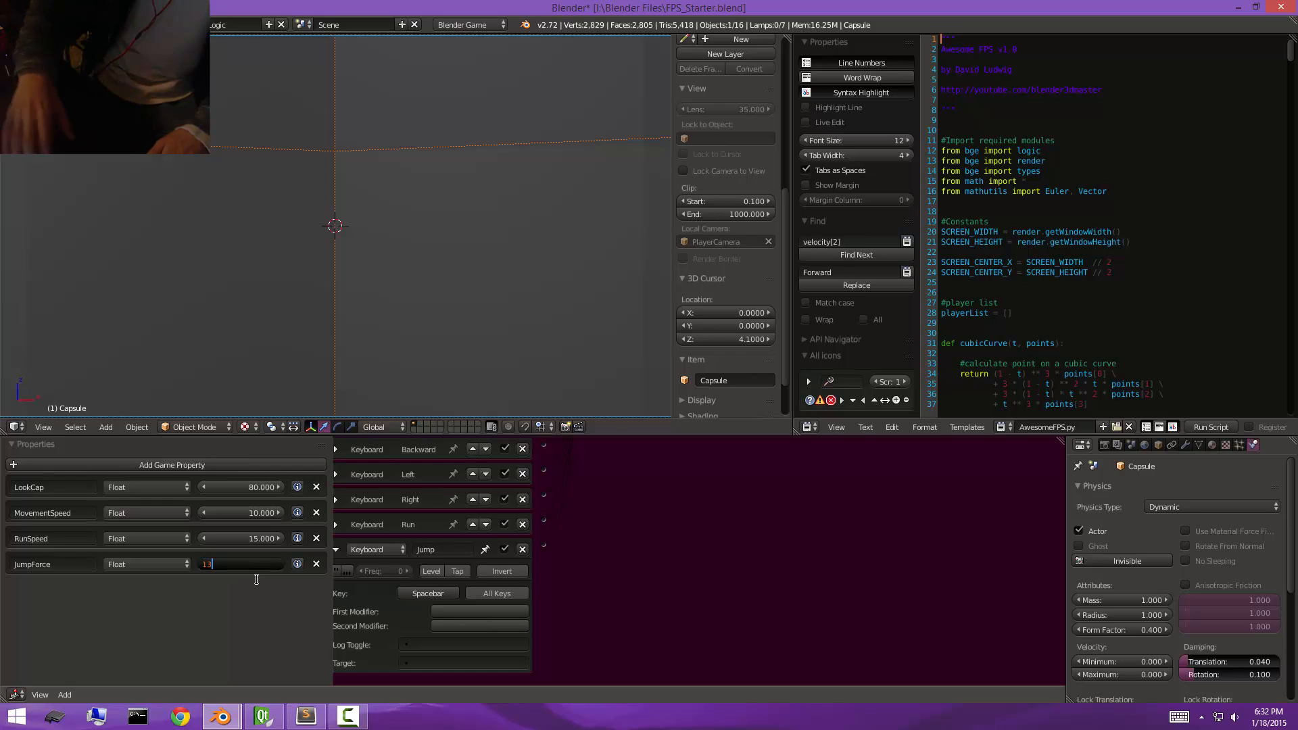
key(Return)
key(p)
key(space)
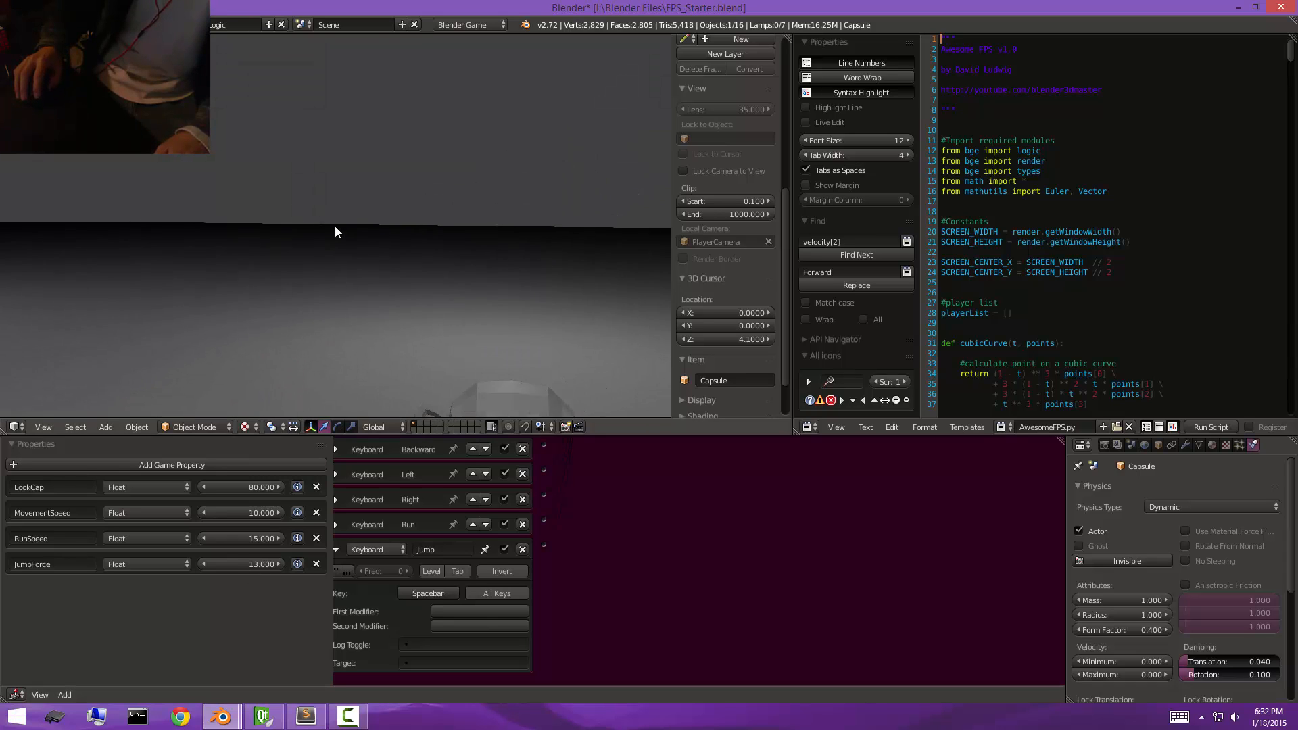
key(Escape)
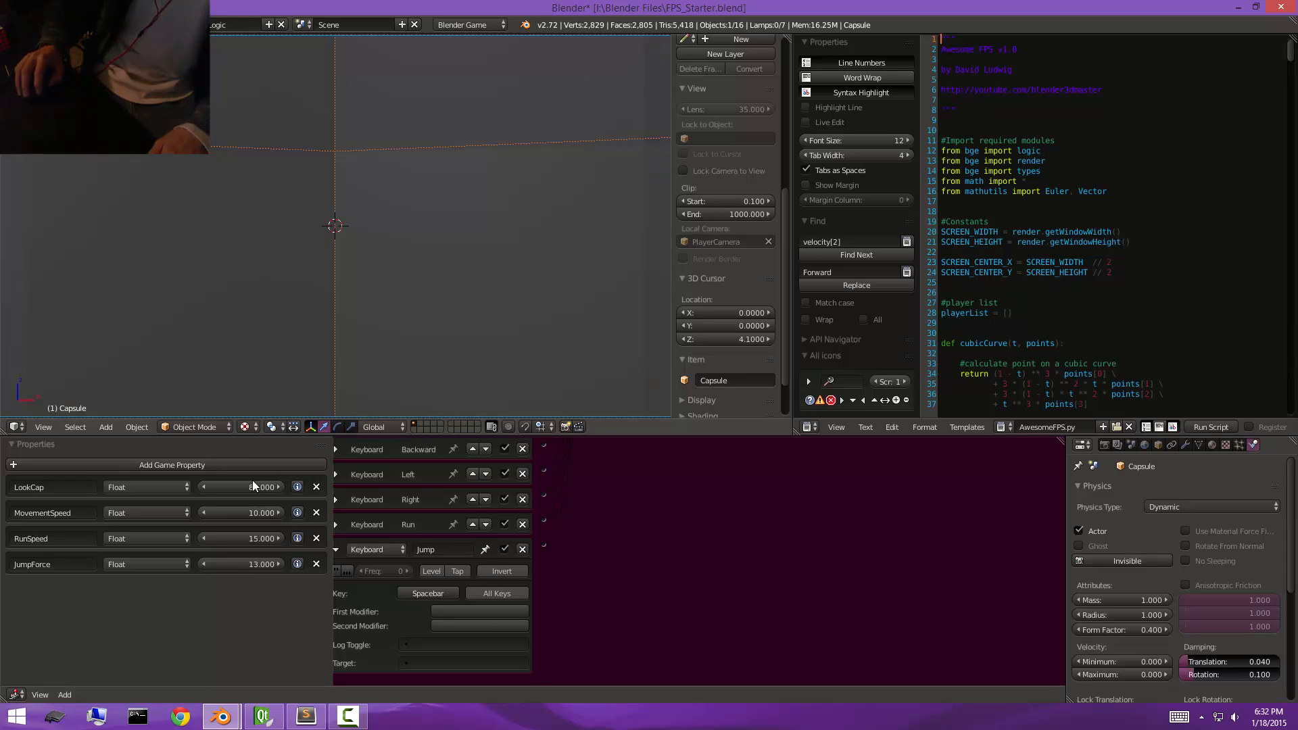
Set the JumpForce property to 15 and test-run the game by jumping and walking forward.
click(245, 561)
text(51)
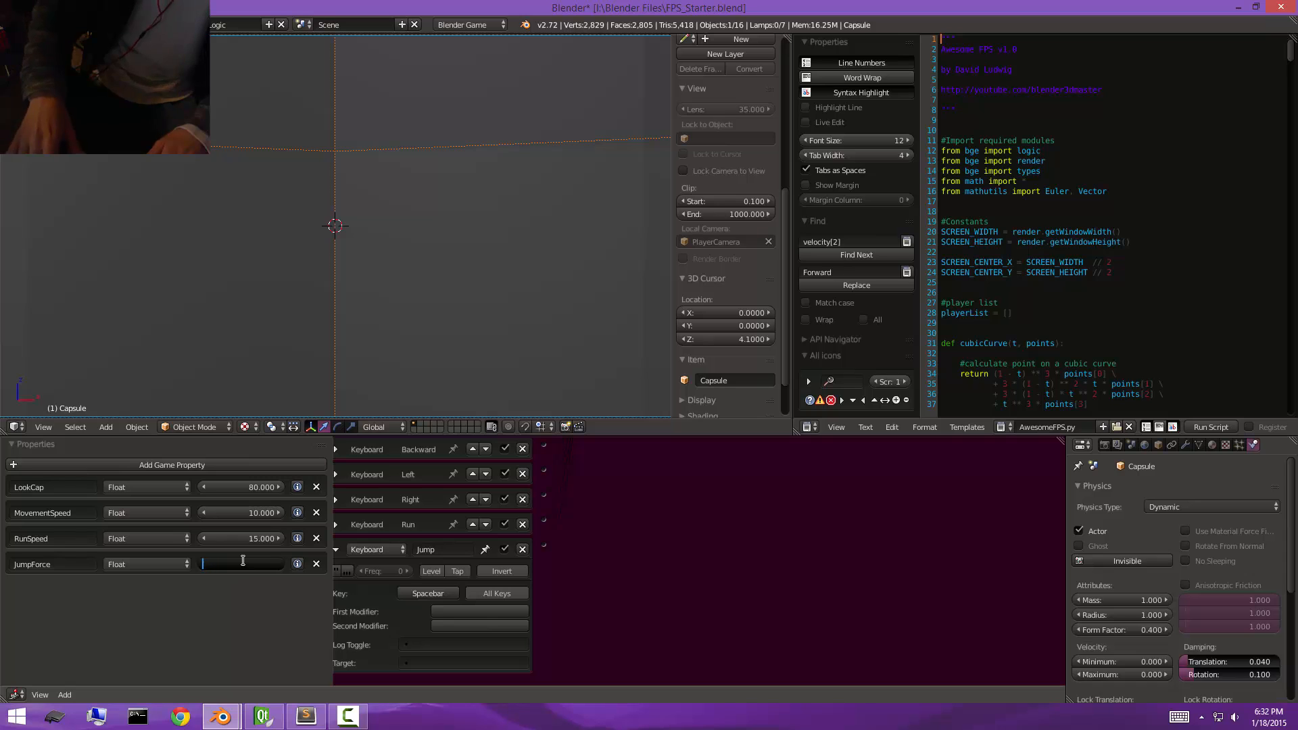
key(Return)
key(p)
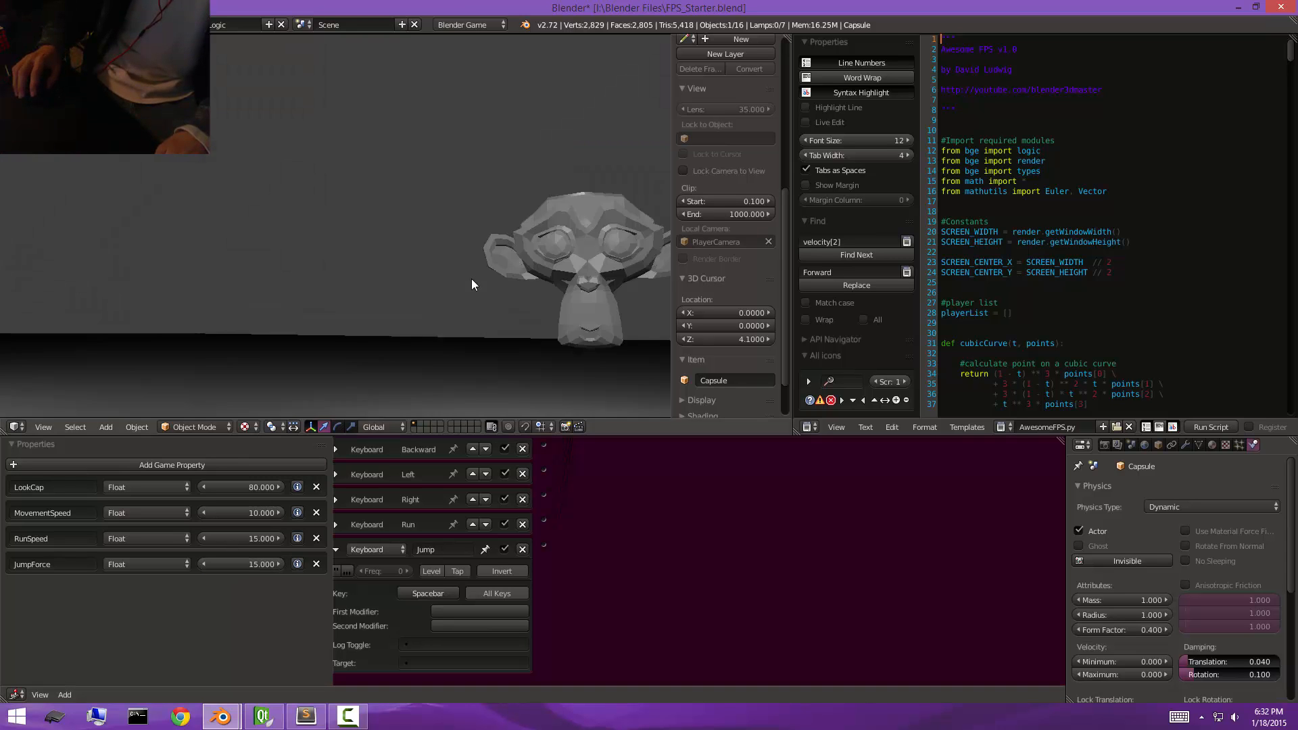
key(space)
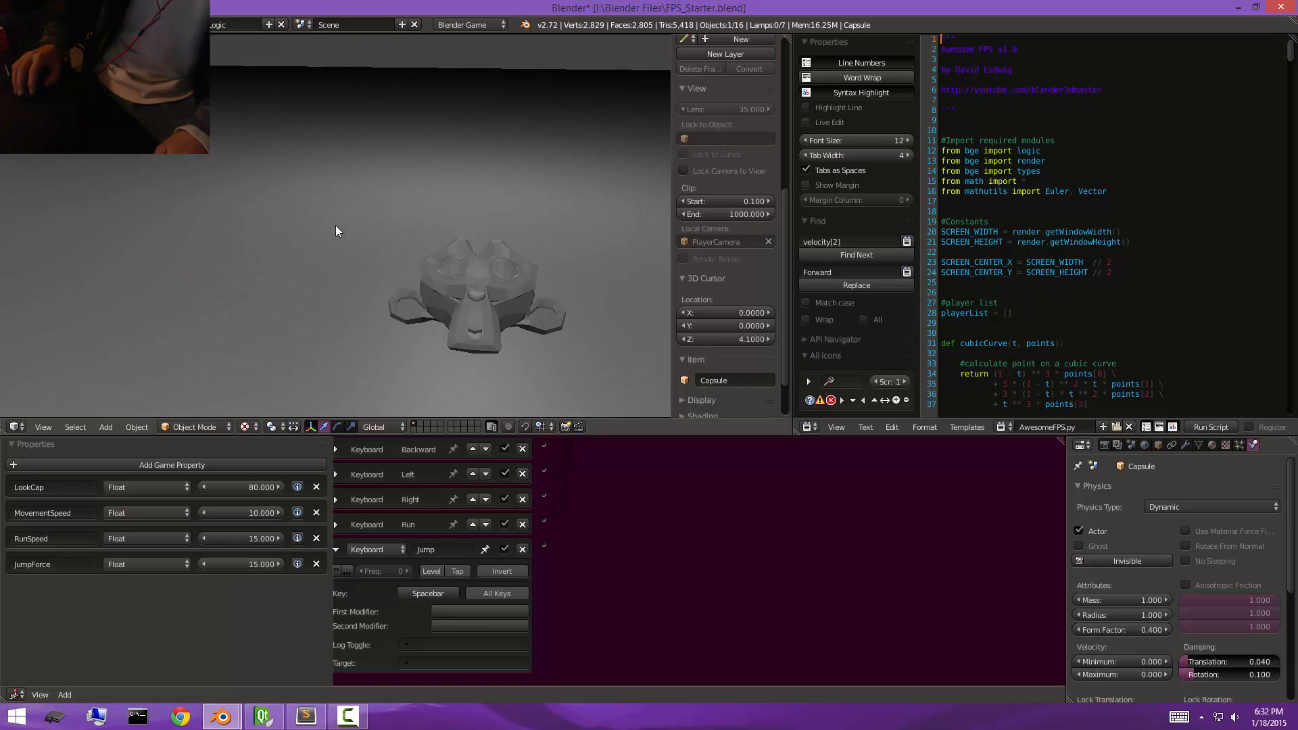
key(w)
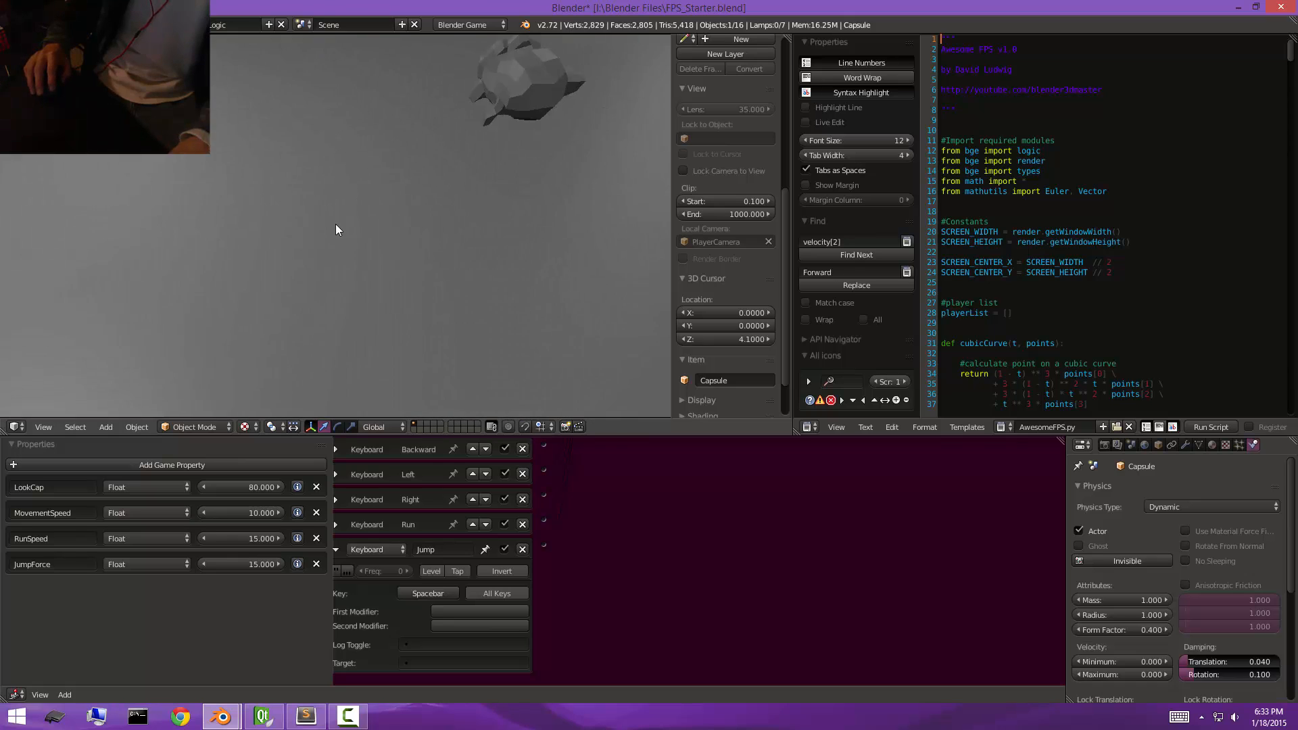
key(Escape)
key(alt+Tab)
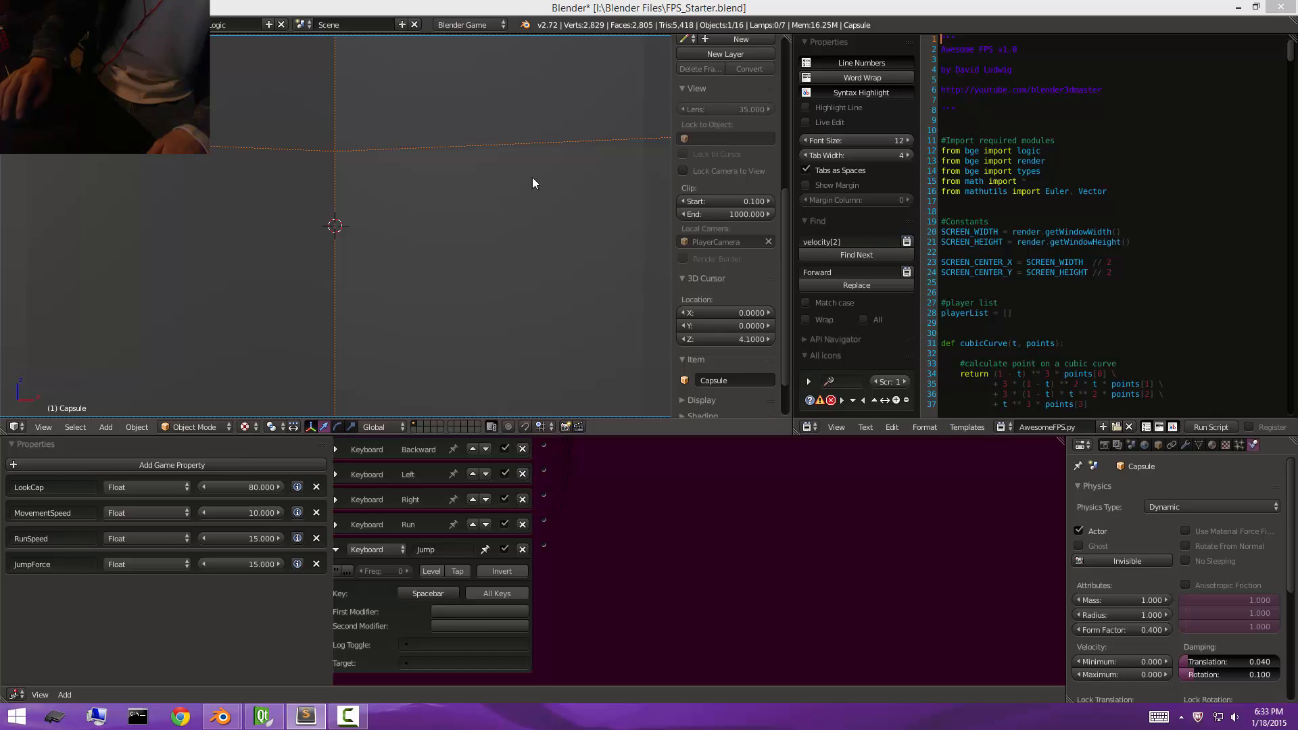
click(728, 20)
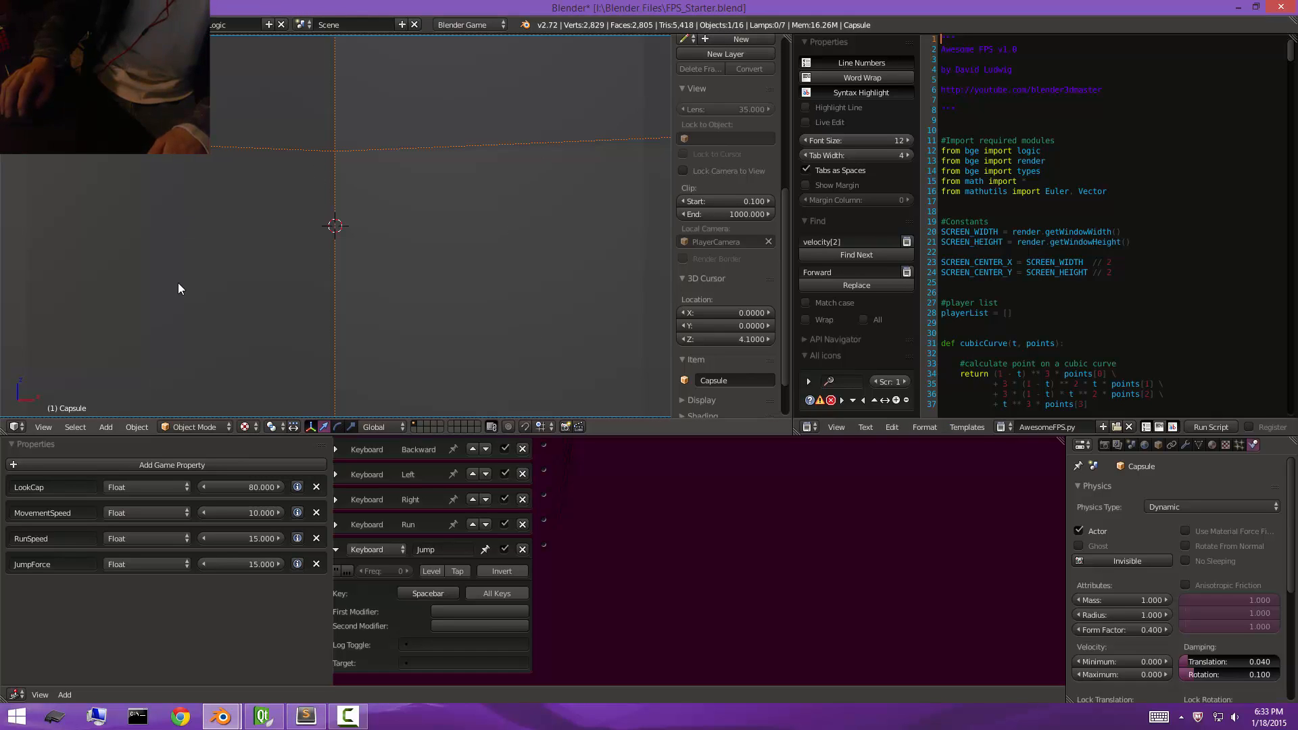
Add one more Float game property to the capsule, test-run the game and name the property RunToggle.
click(121, 465)
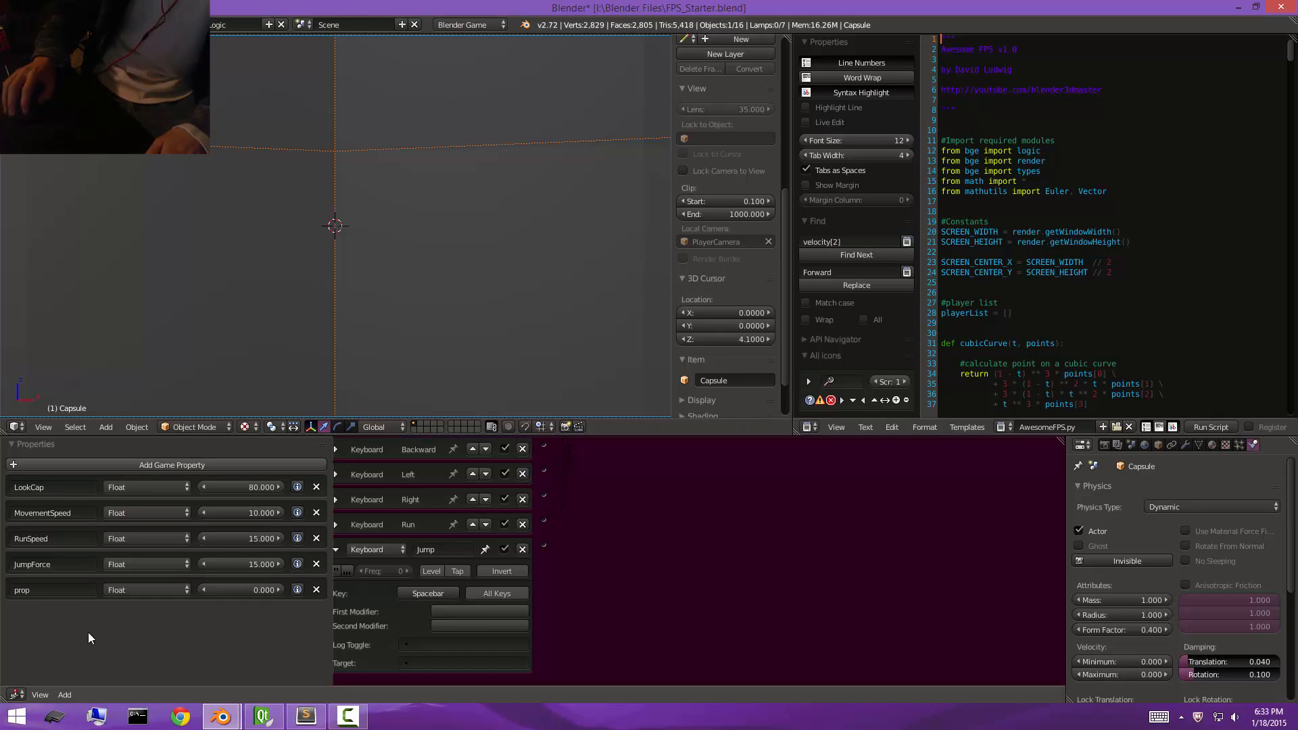
key(p)
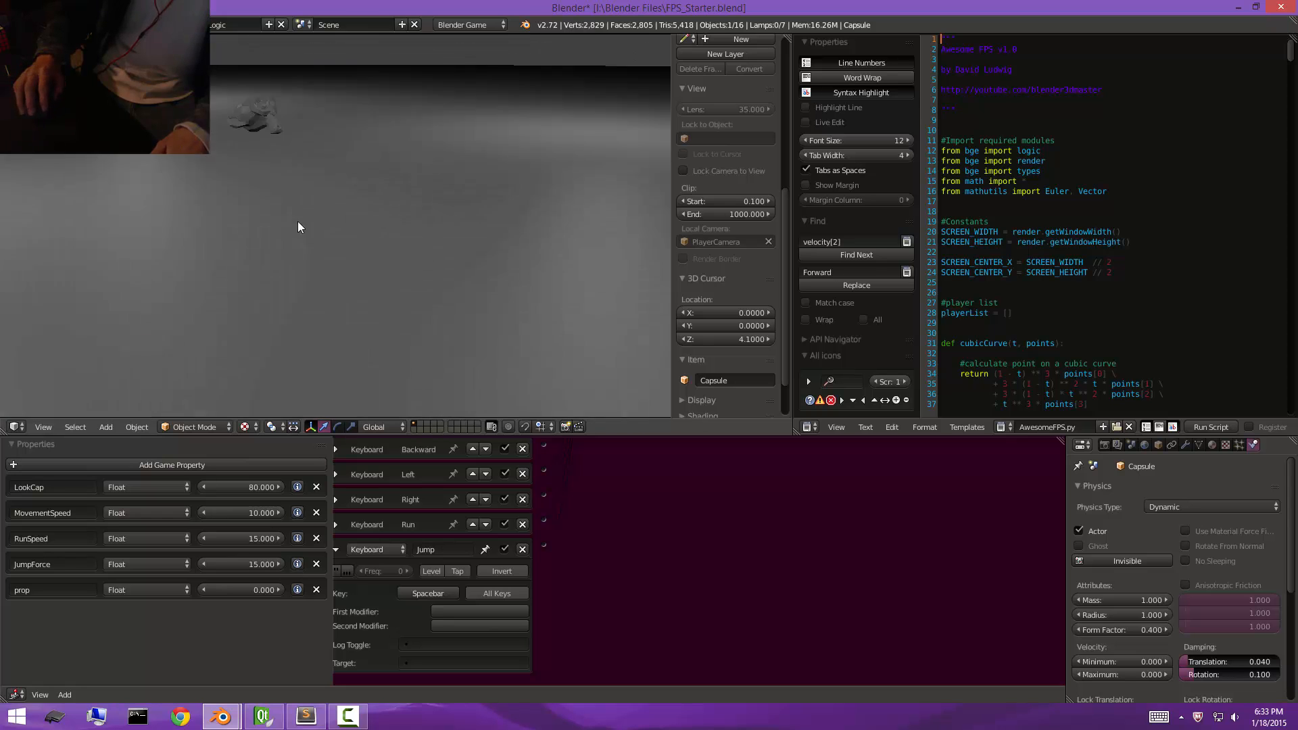
key(Escape)
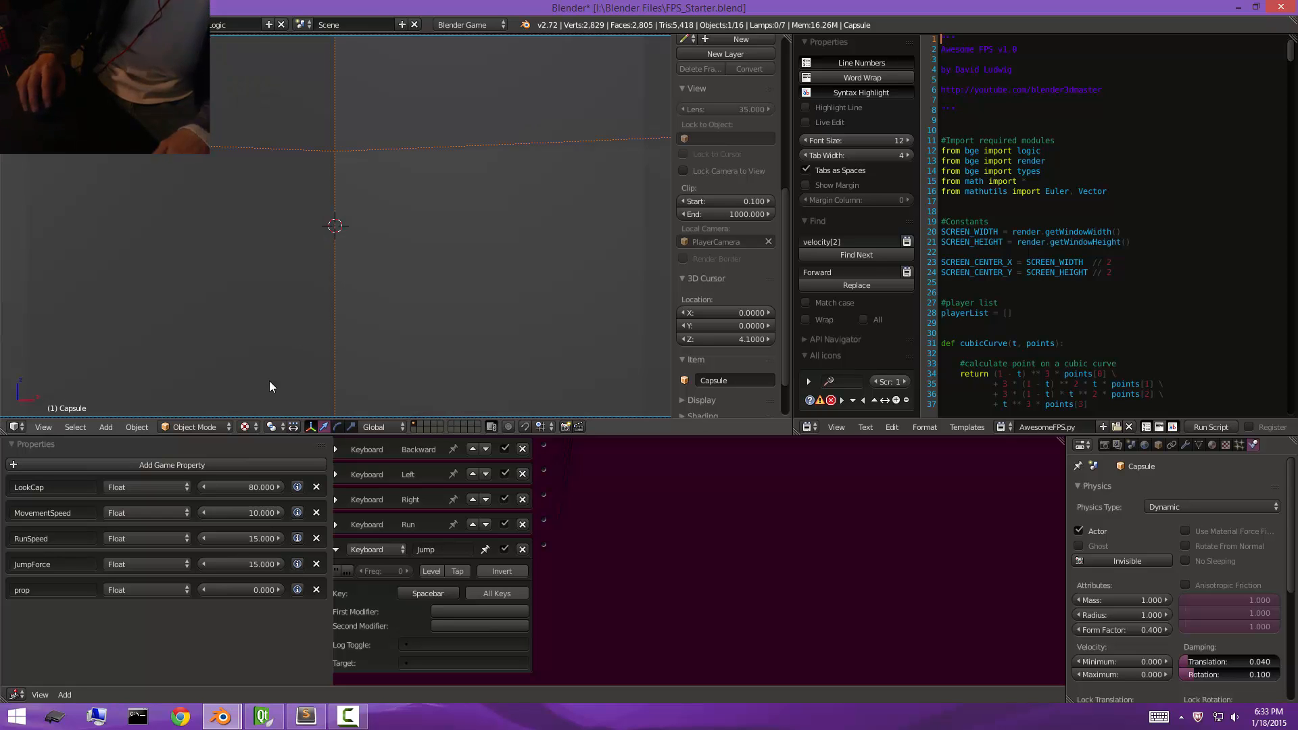
click(162, 464)
click(316, 615)
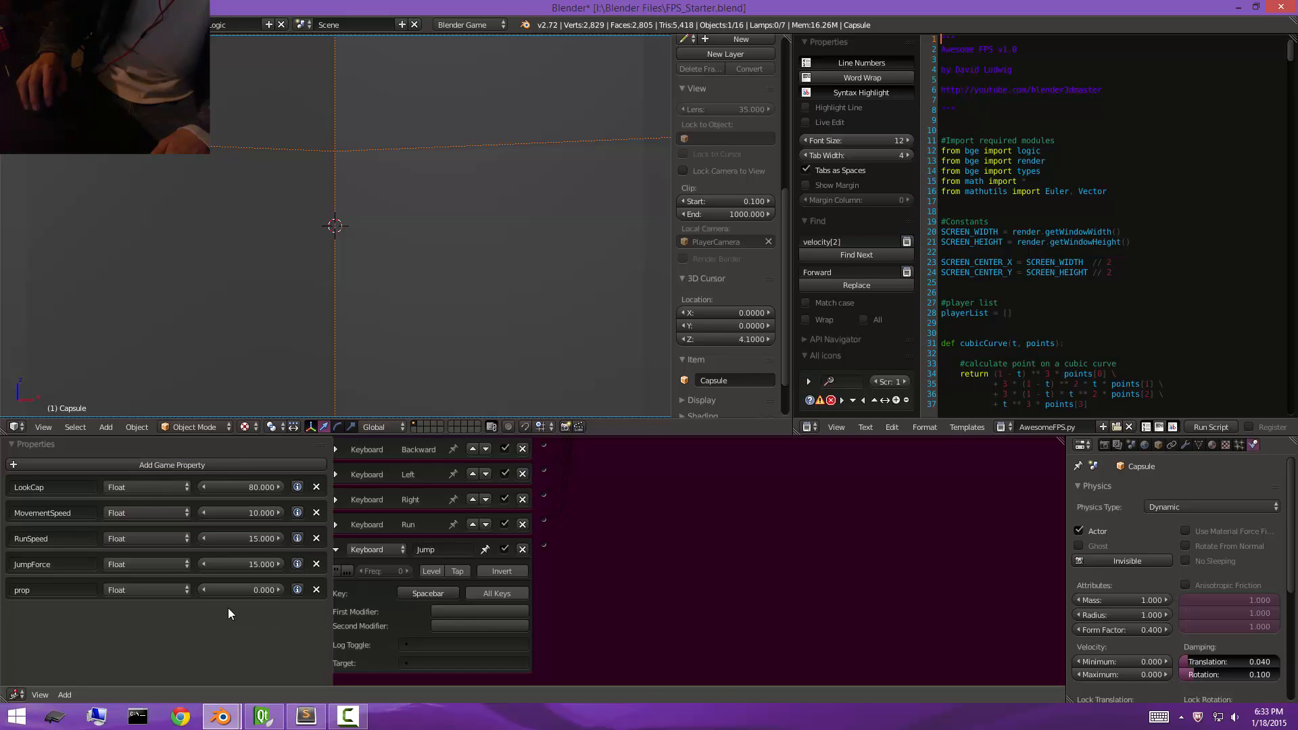
click(75, 590)
text(Run)
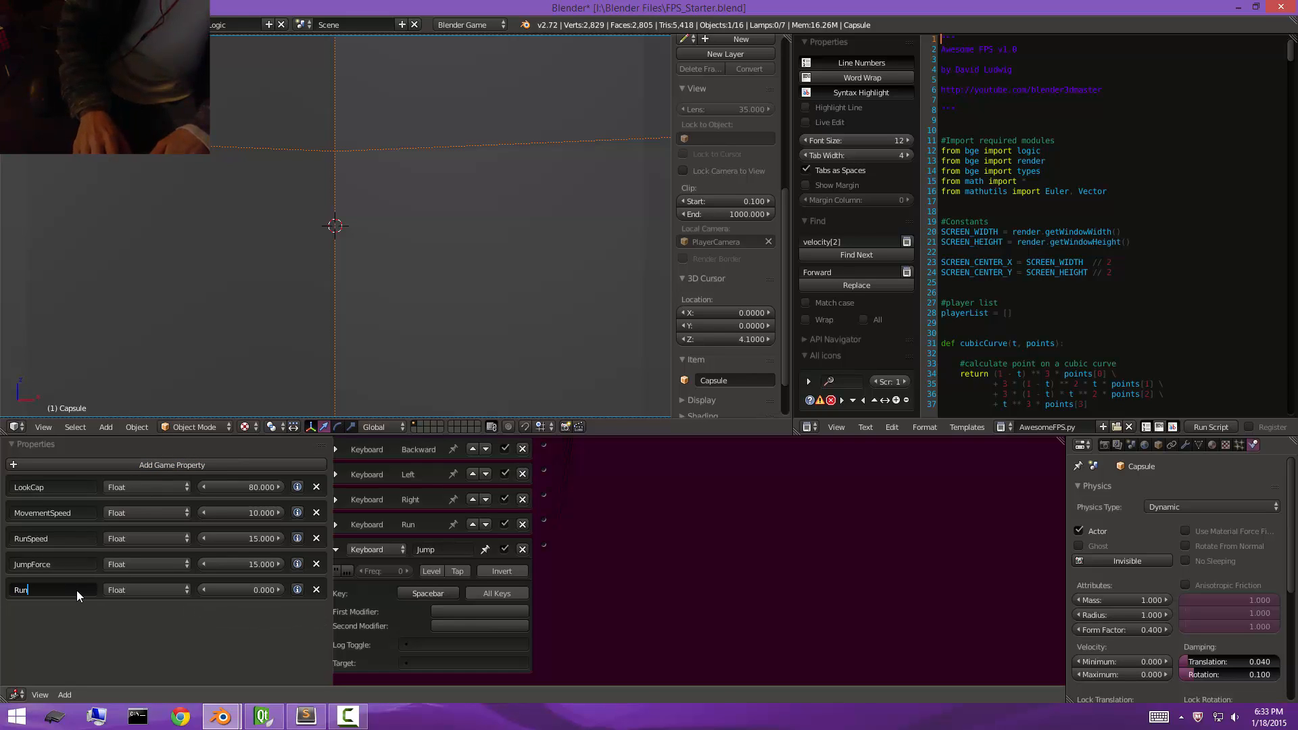
text(Toggle)
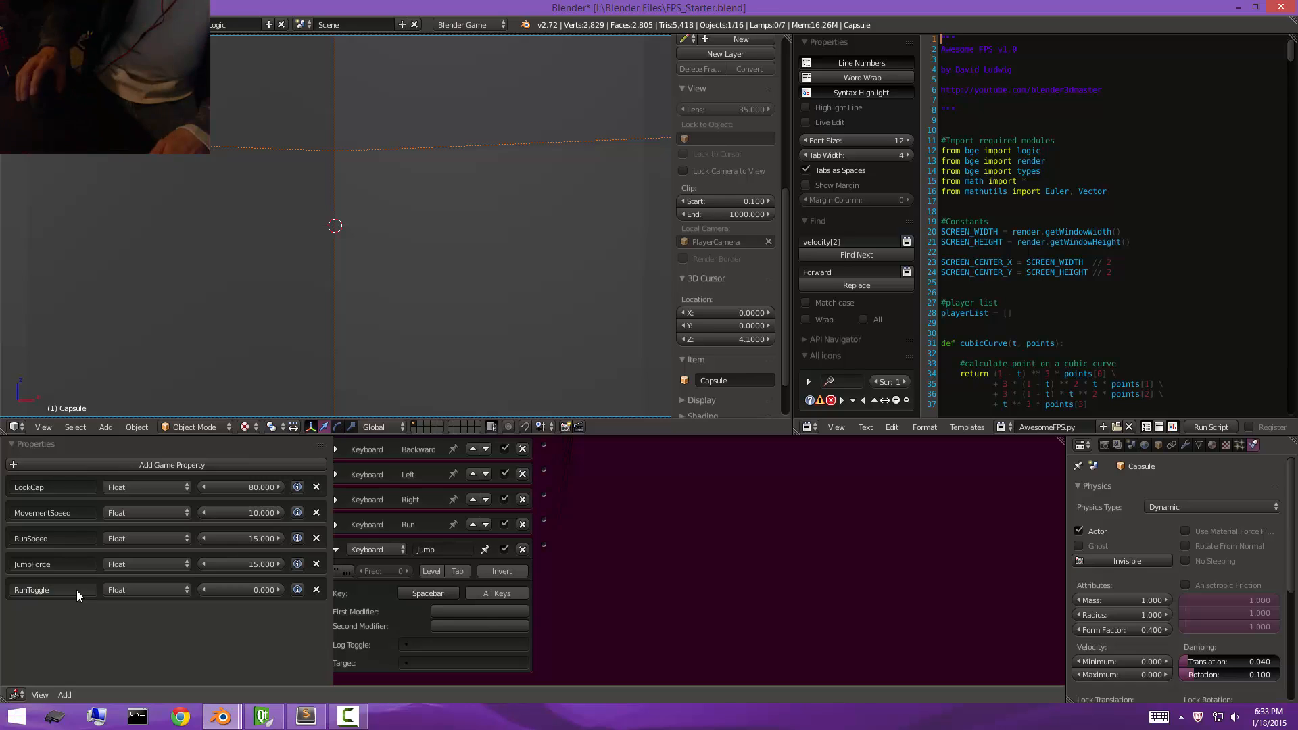
Change the RunToggle property's type to Boolean and enable it.
key(Return)
click(138, 588)
click(152, 575)
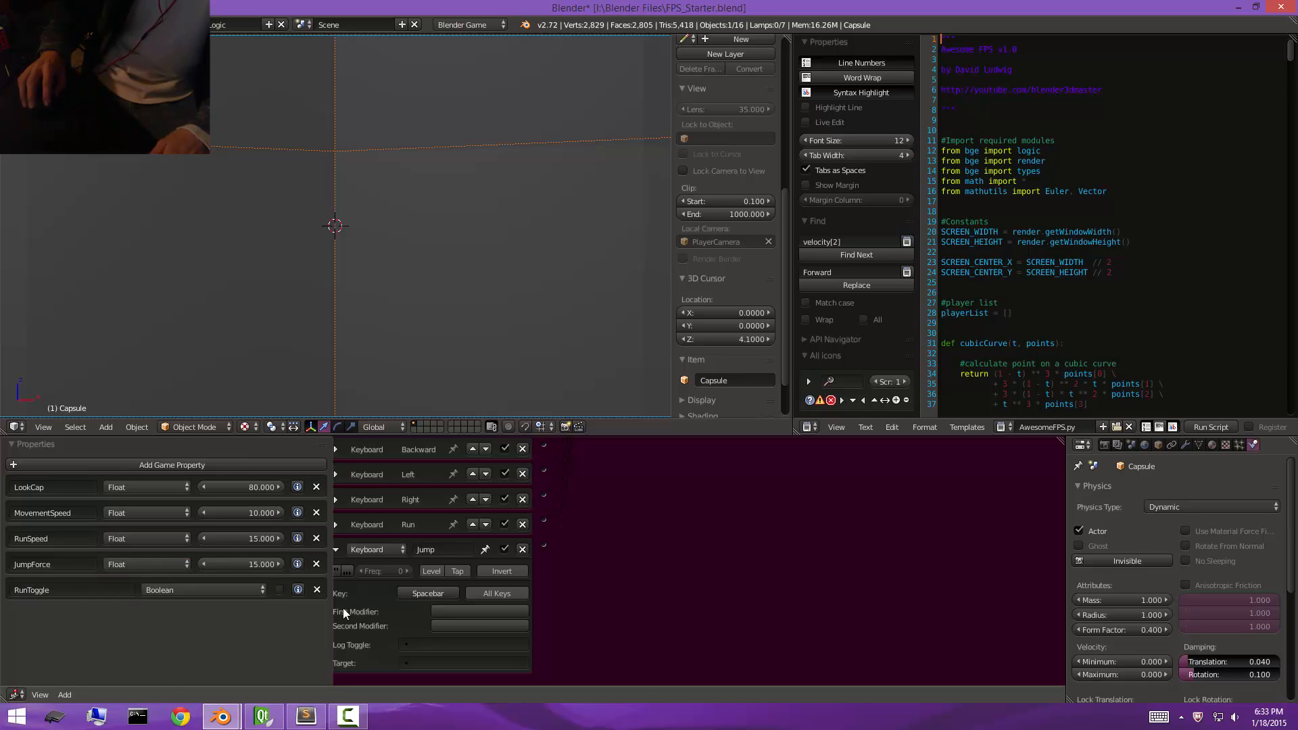
click(279, 589)
Test-run the game with RunToggle enabled, moving the player forward, backward and sideways around the monkey heads.
key(p)
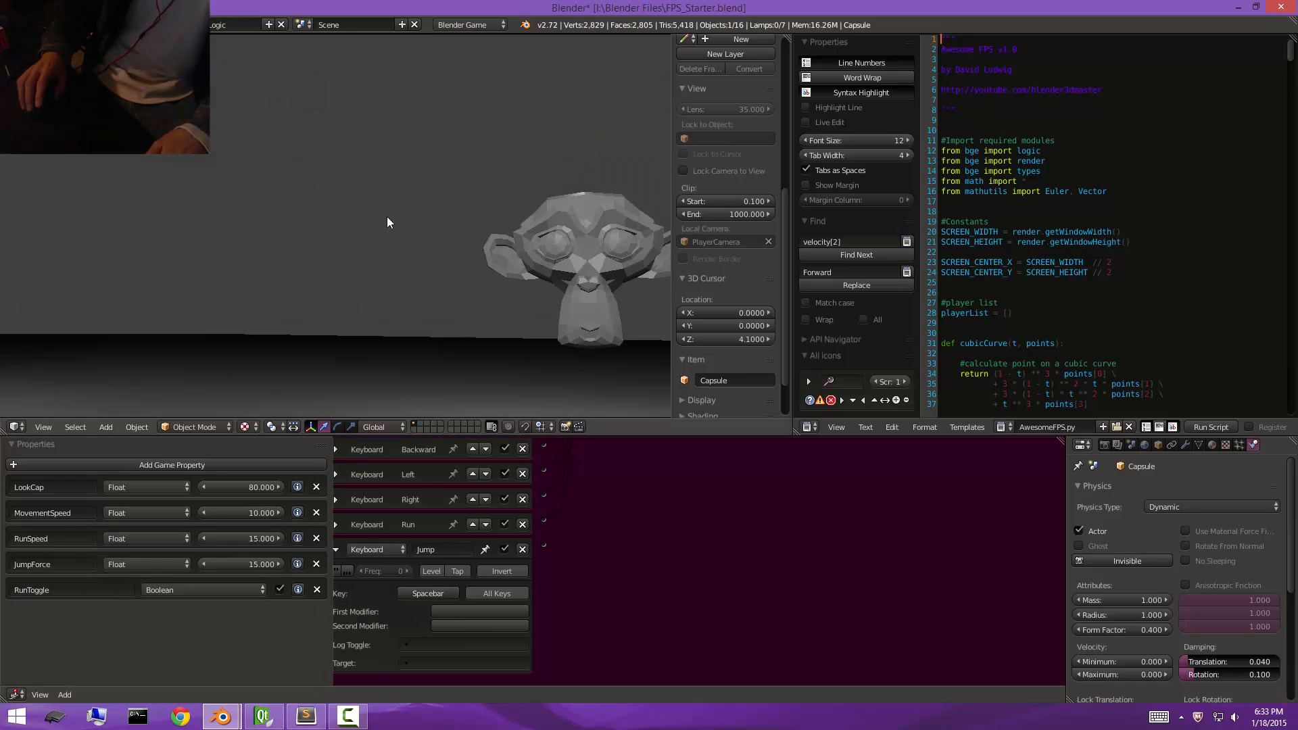
key(w)
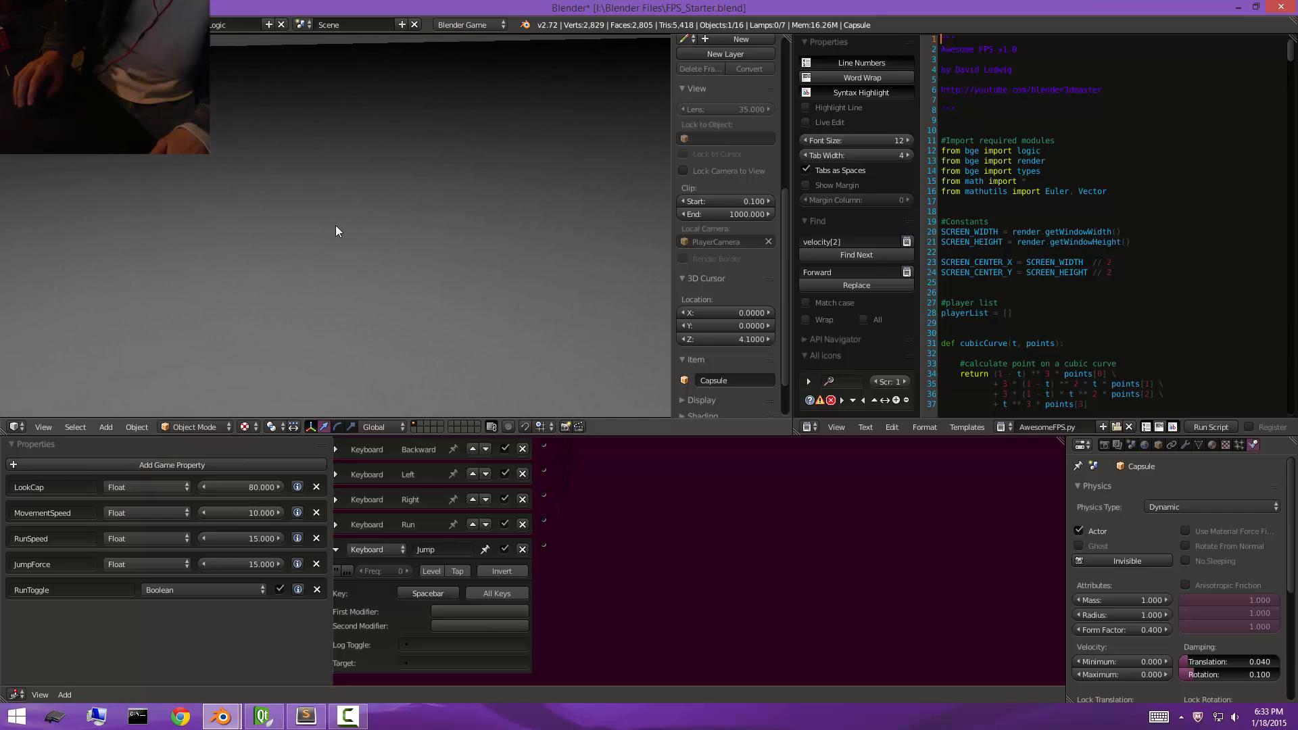
key(w)
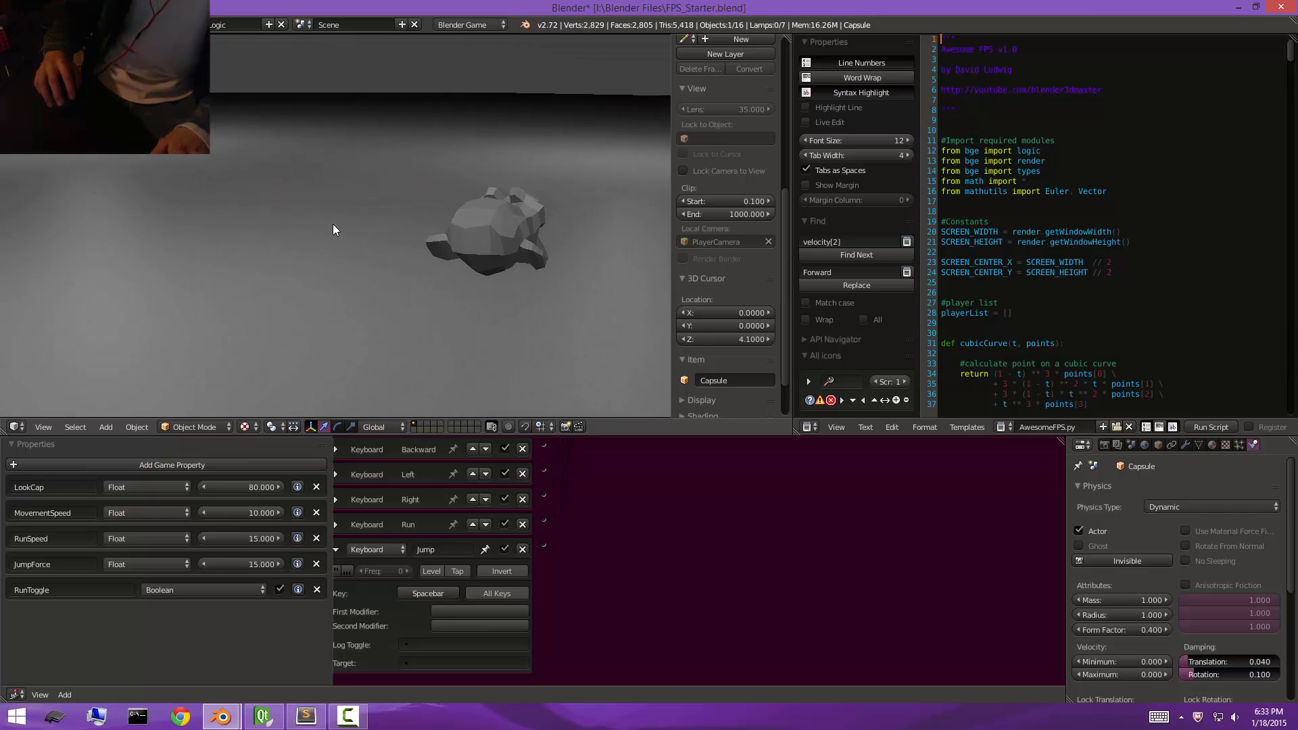
key(s)
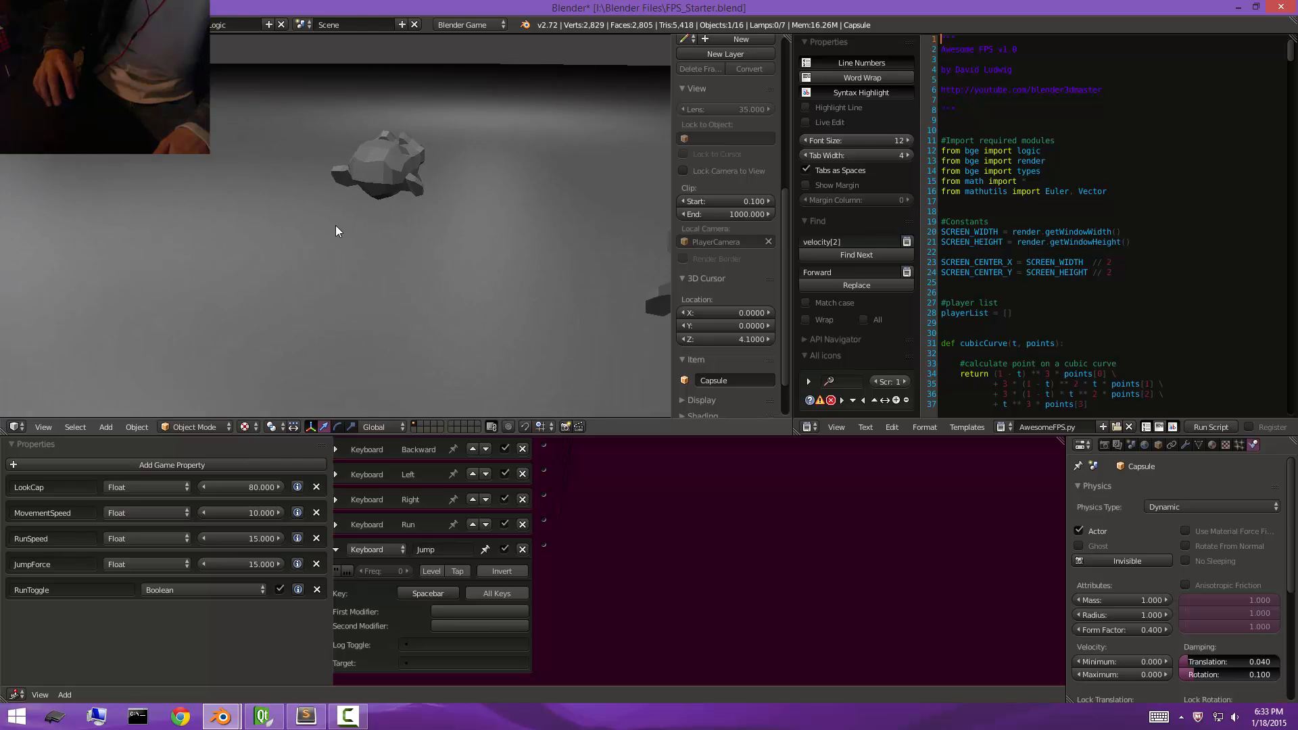
key(w)
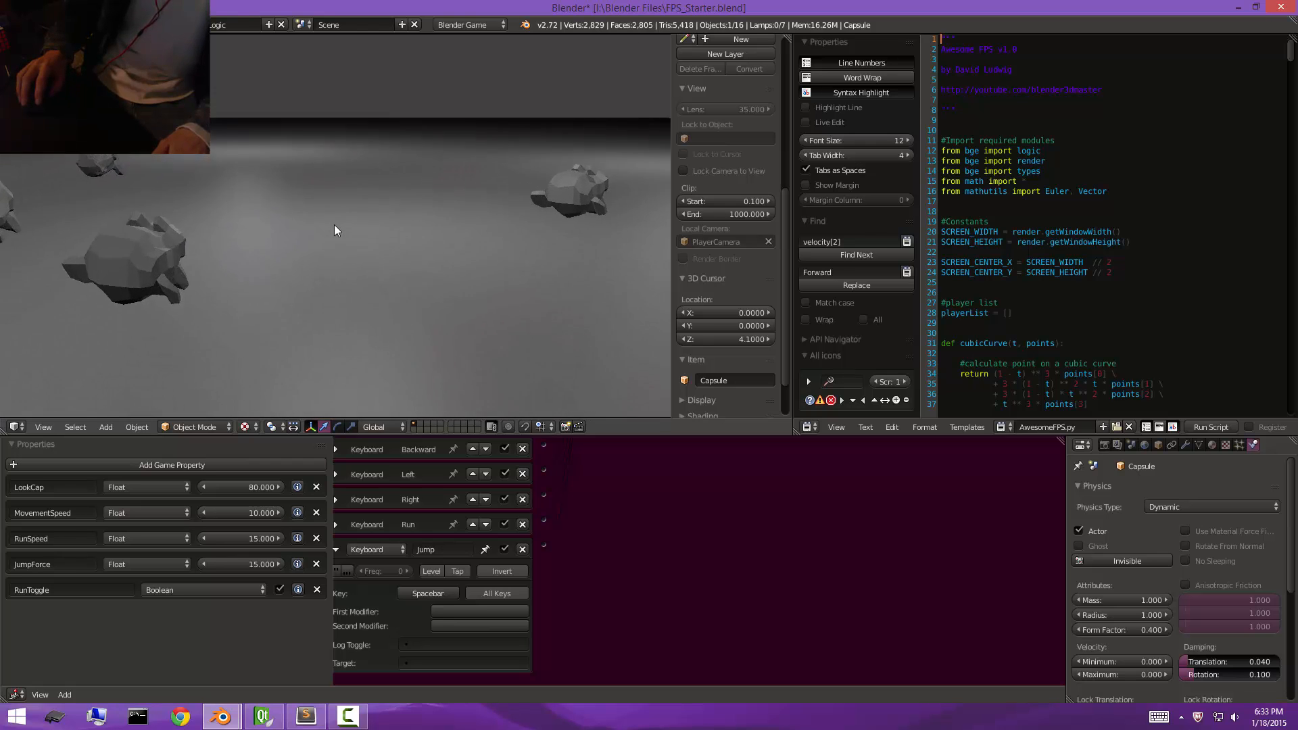
key(w)
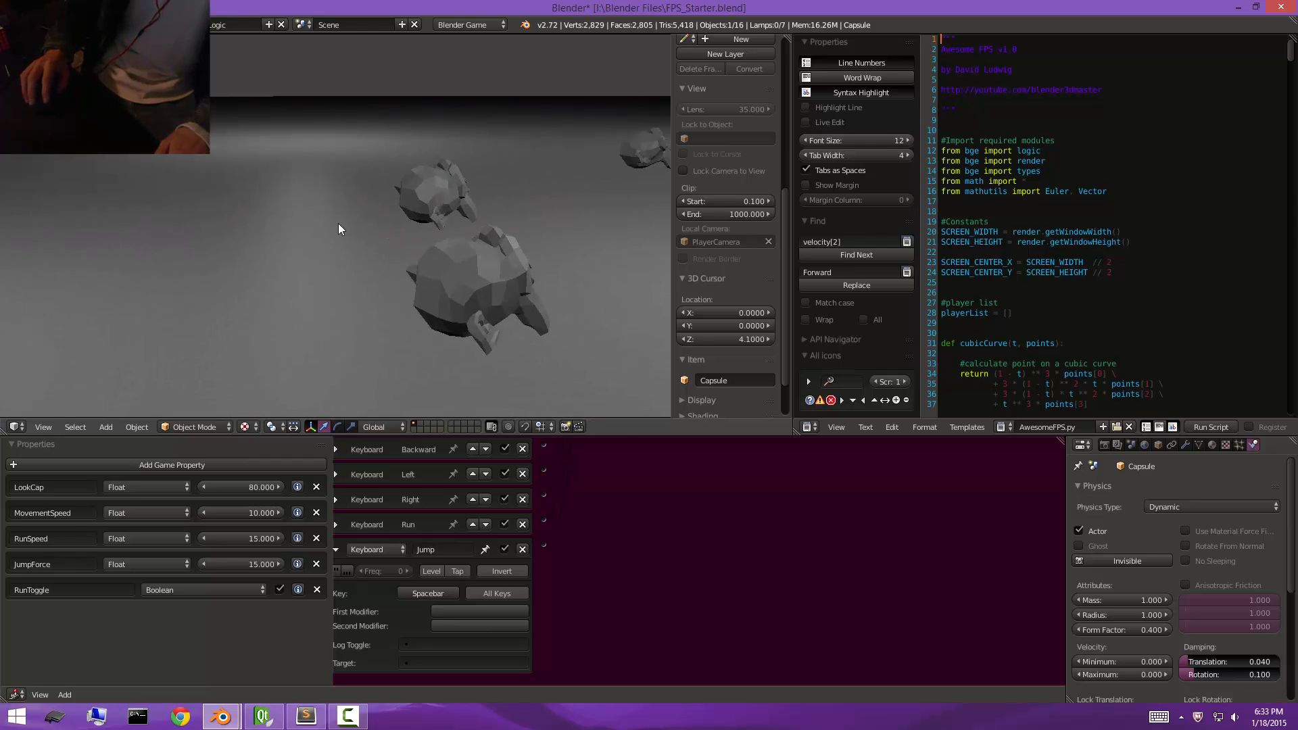
key(a)
key(d)
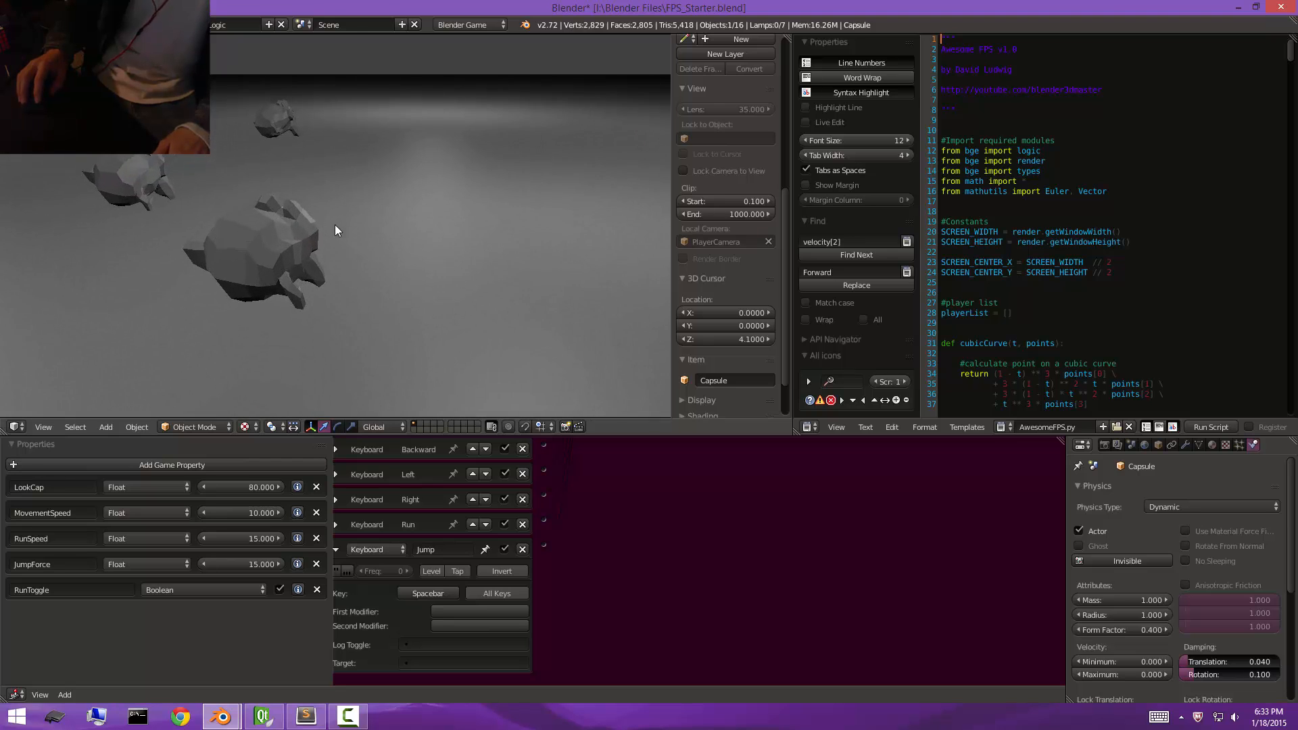
key(w)
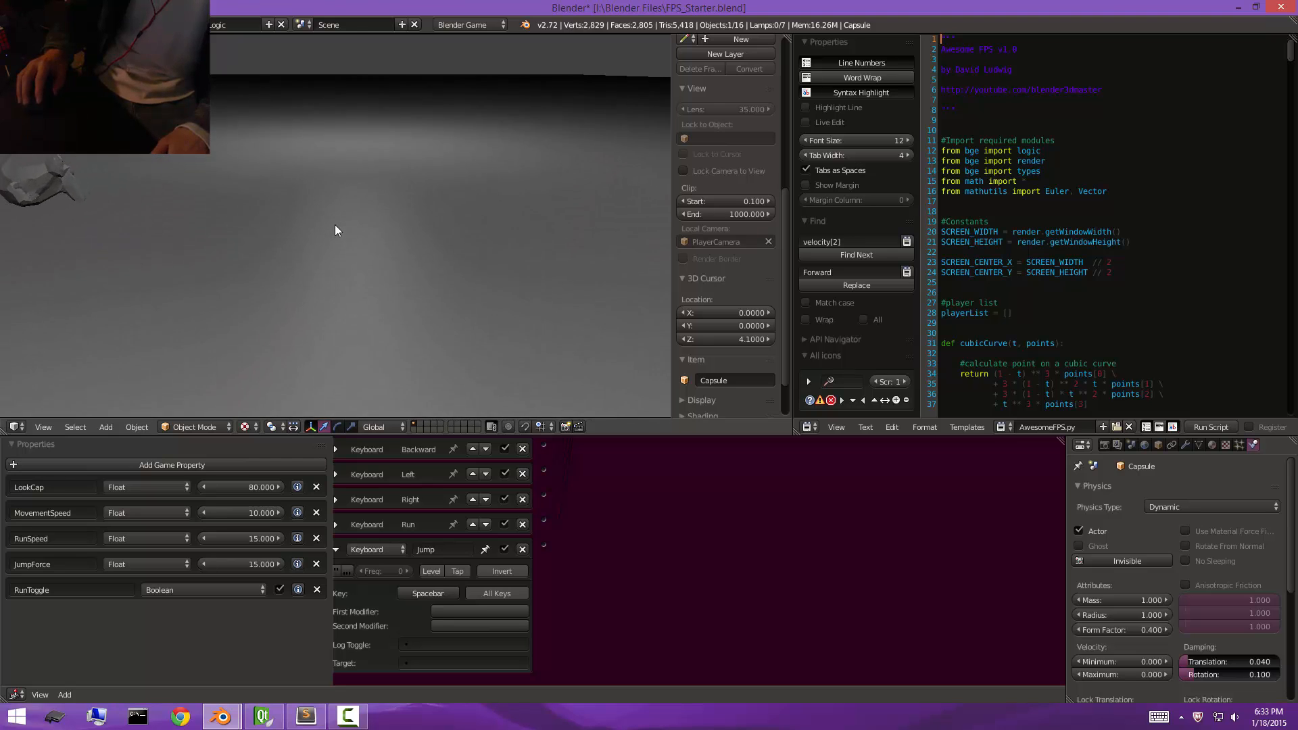
key(w)
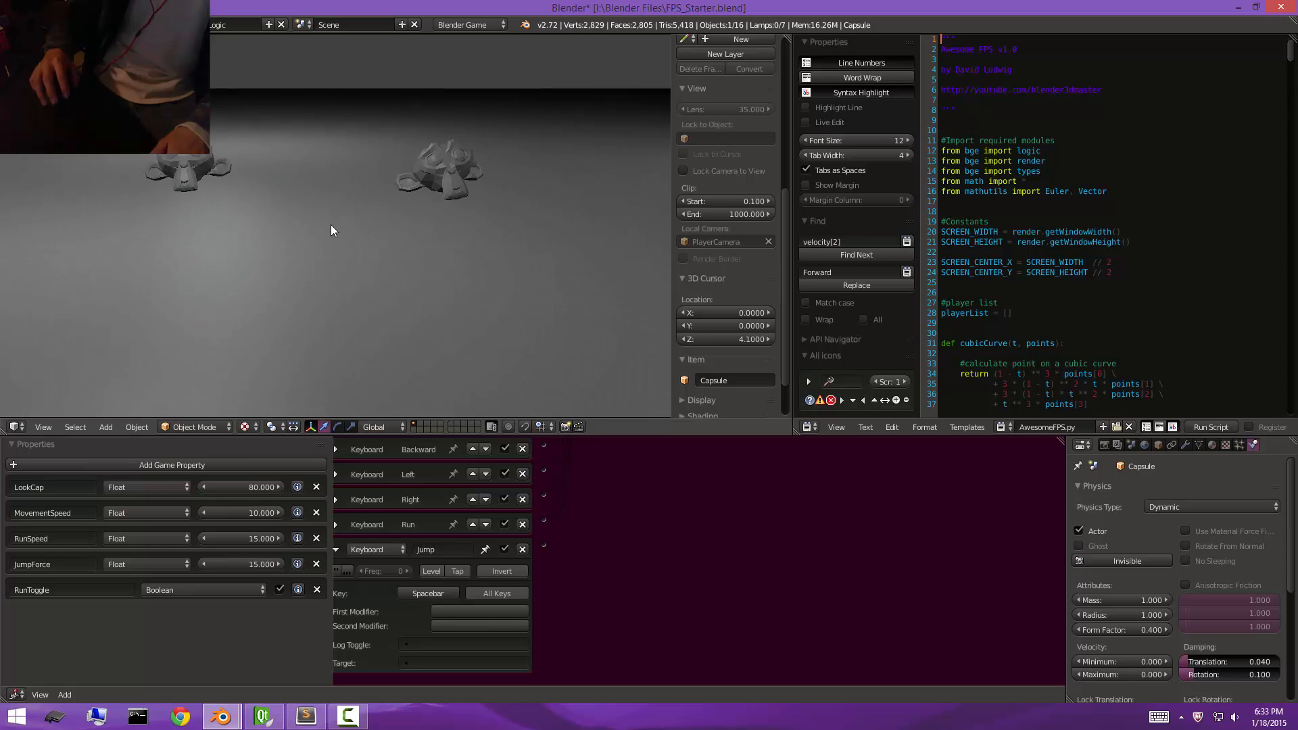
key(Escape)
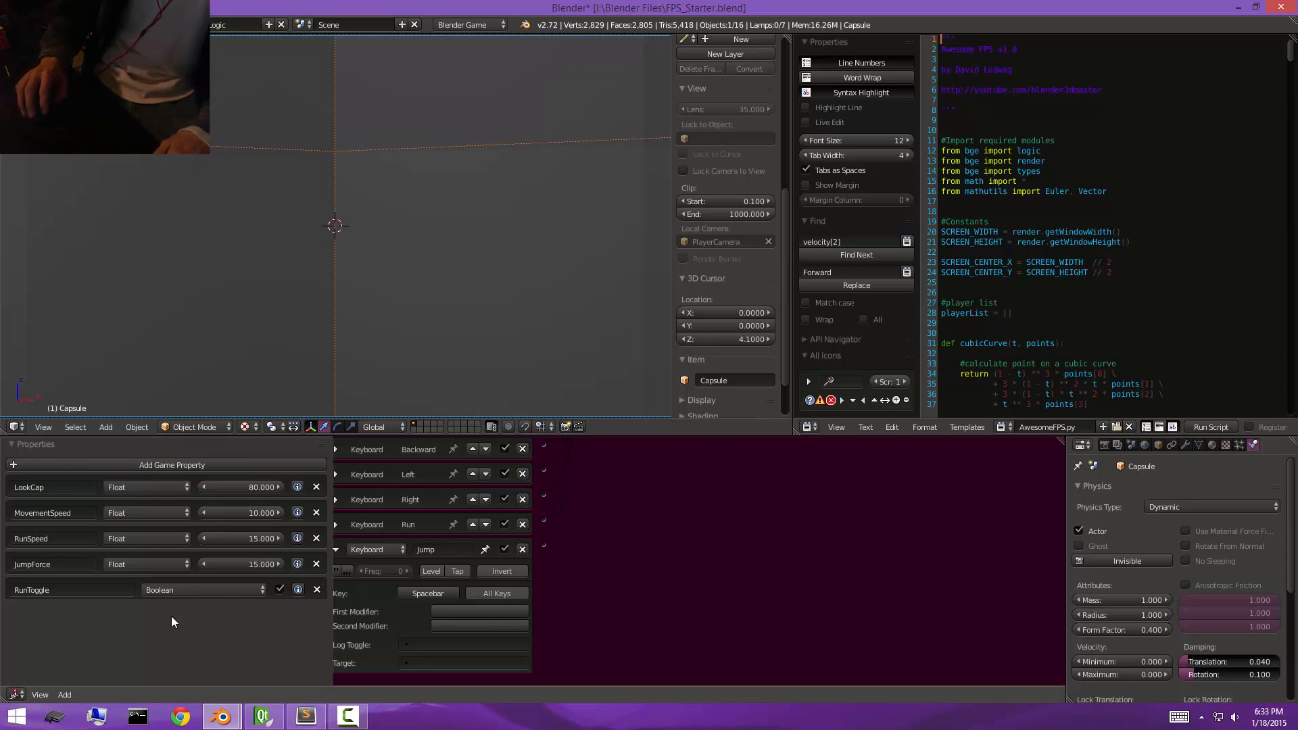
Delete the RunToggle property and collapse the Jump keyboard sensor.
click(16, 589)
click(218, 644)
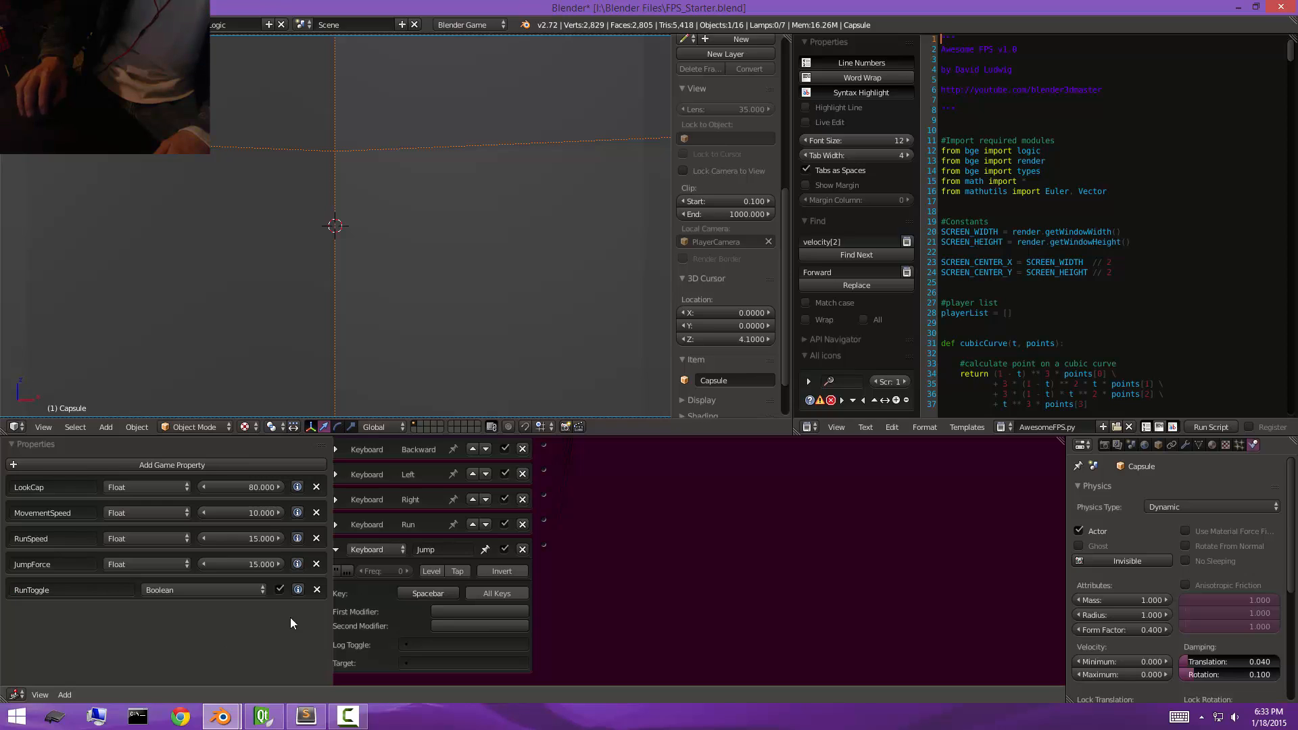
click(315, 589)
middle_drag(690, 579, 703, 548)
click(348, 624)
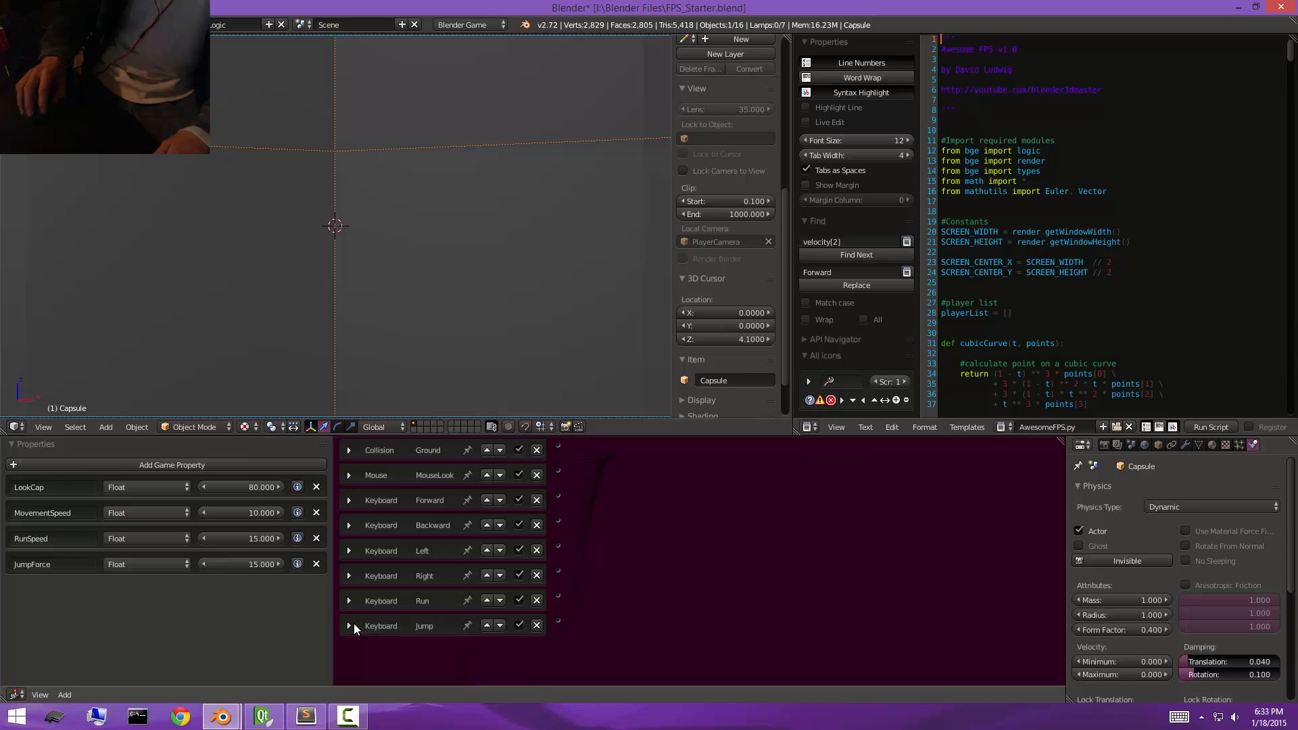
middle_drag(490, 527, 607, 608)
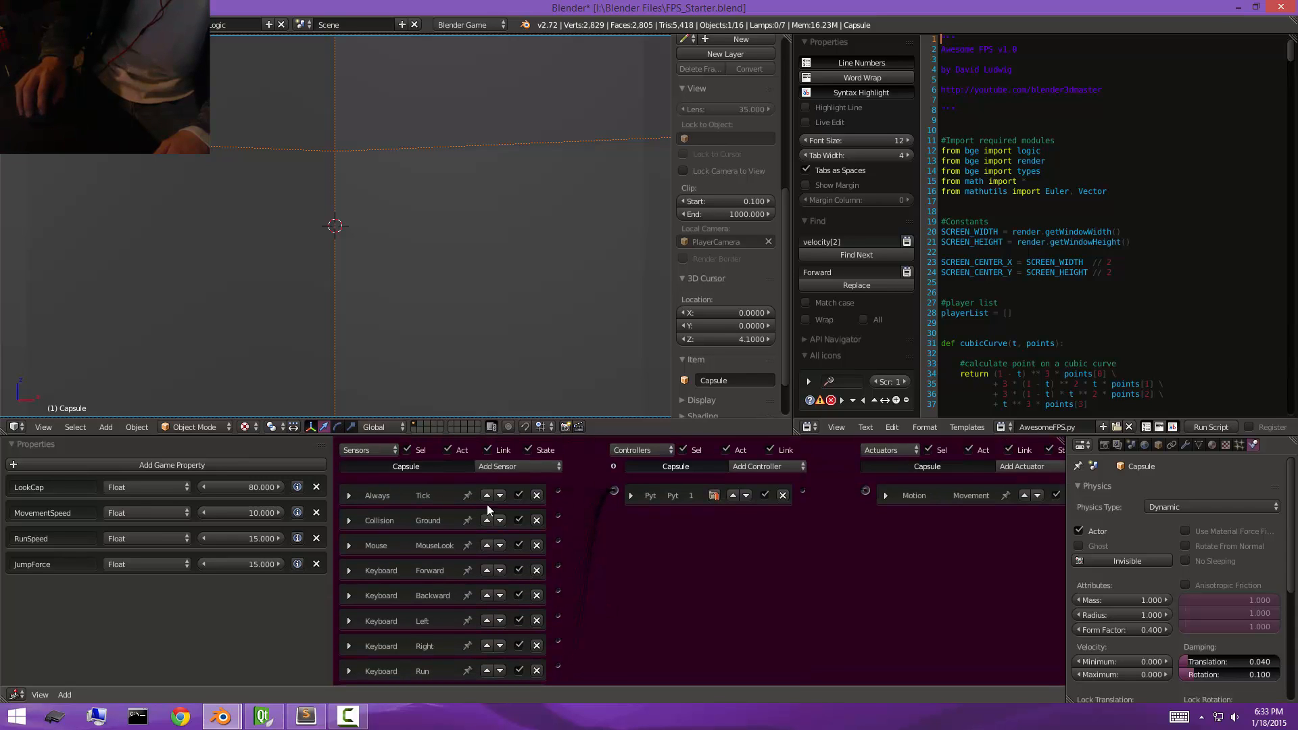
Add a Boolean game property named MouseLookEnabled to the capsule.
click(180, 467)
click(86, 585)
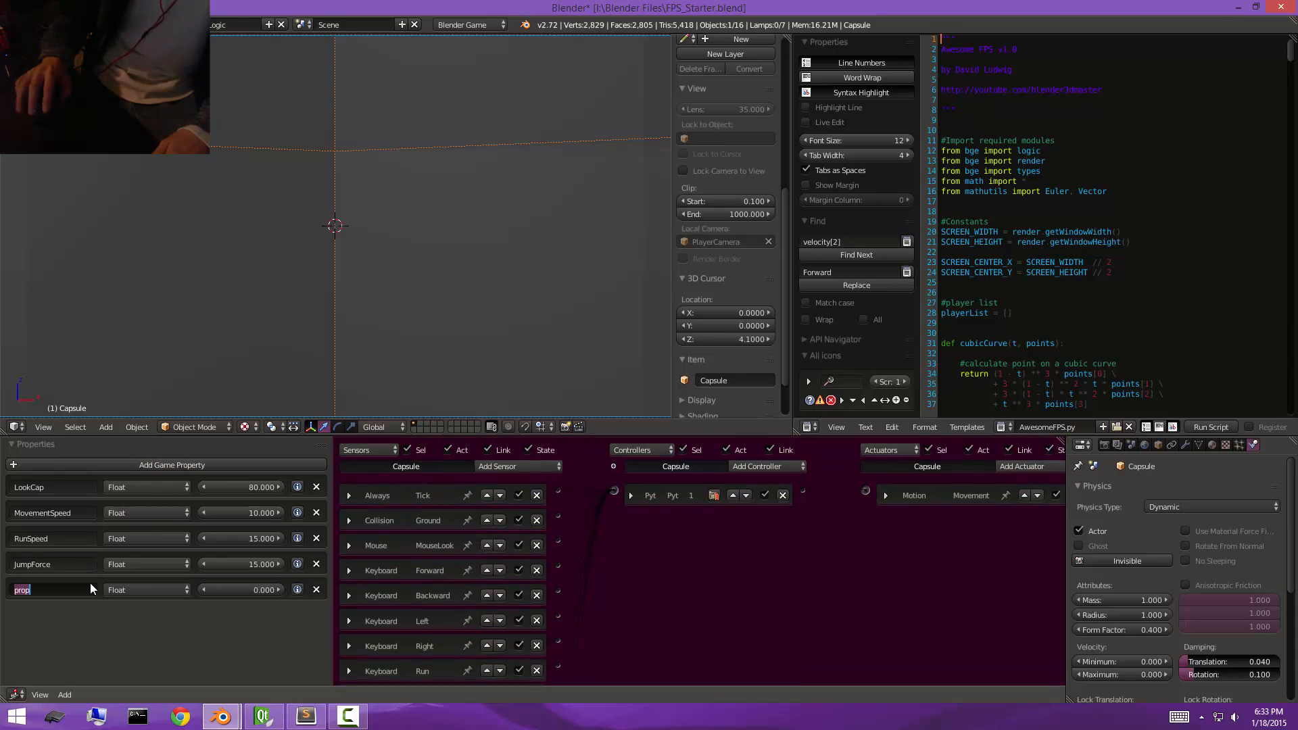
text(MouseLookEnabled)
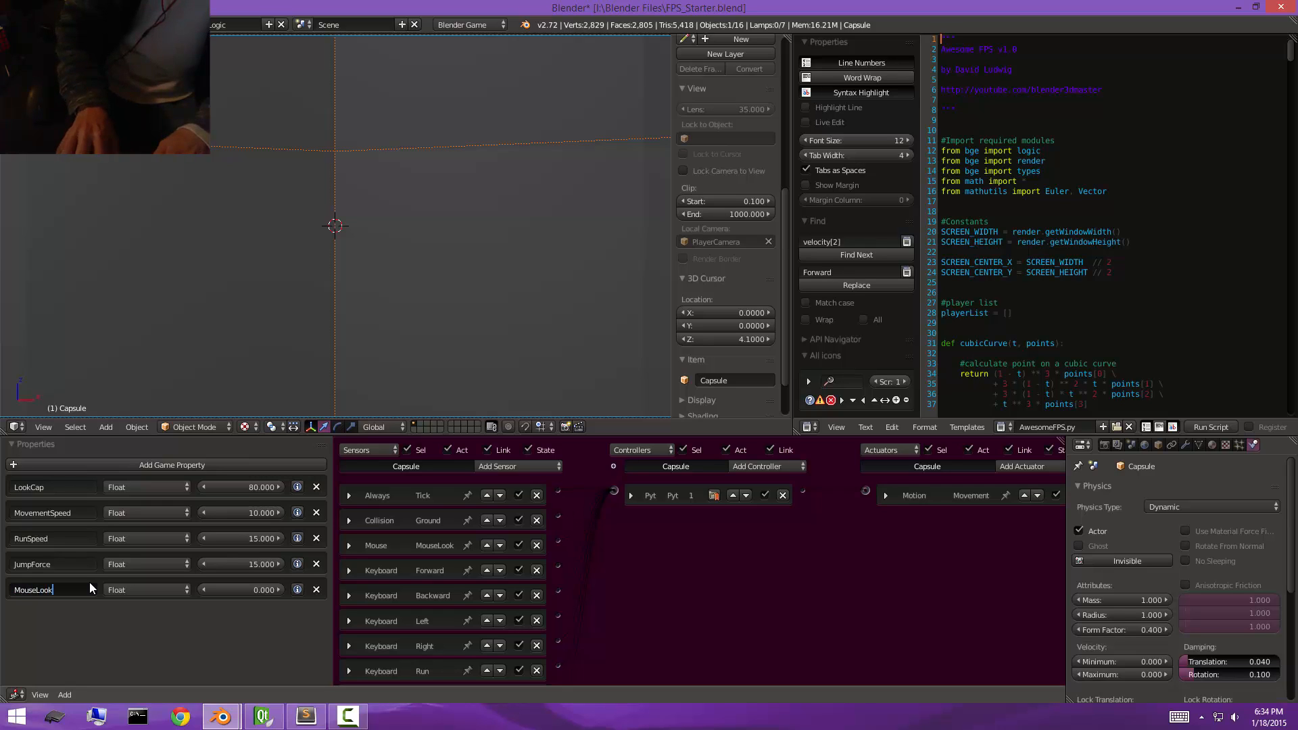
key(Return)
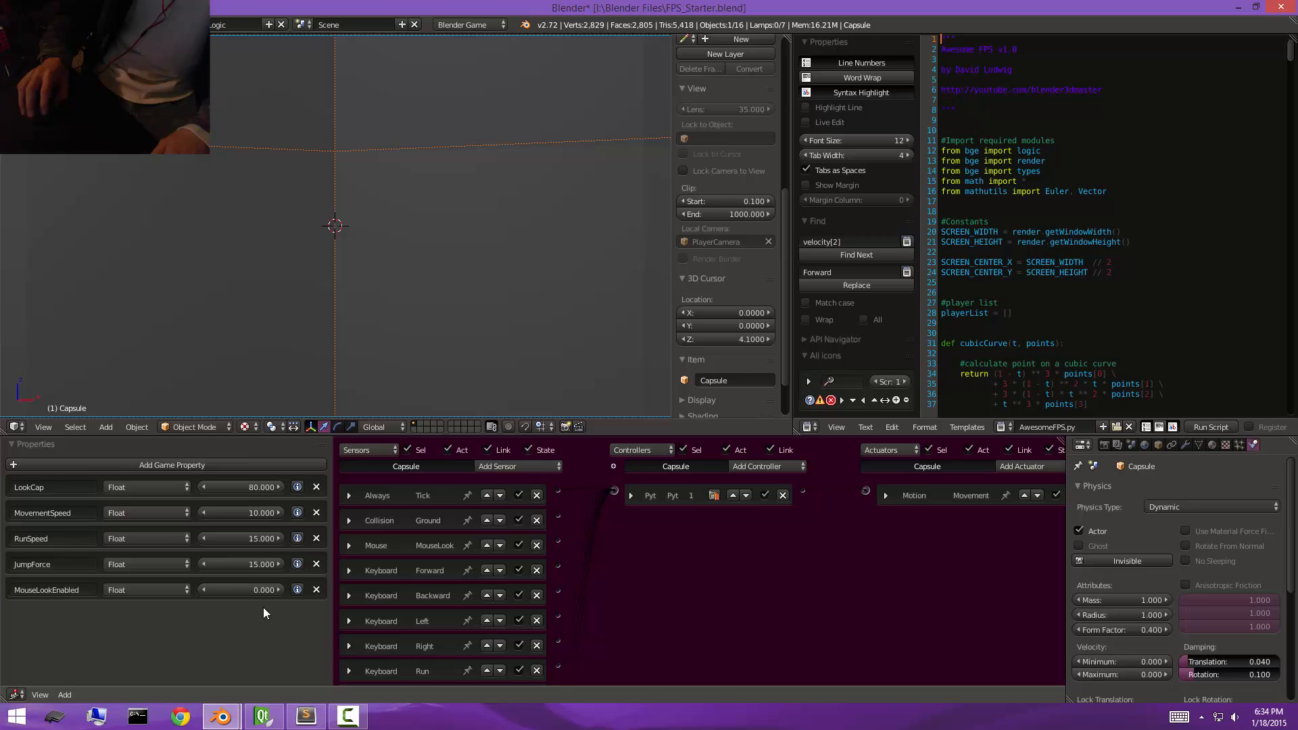
click(115, 591)
click(134, 561)
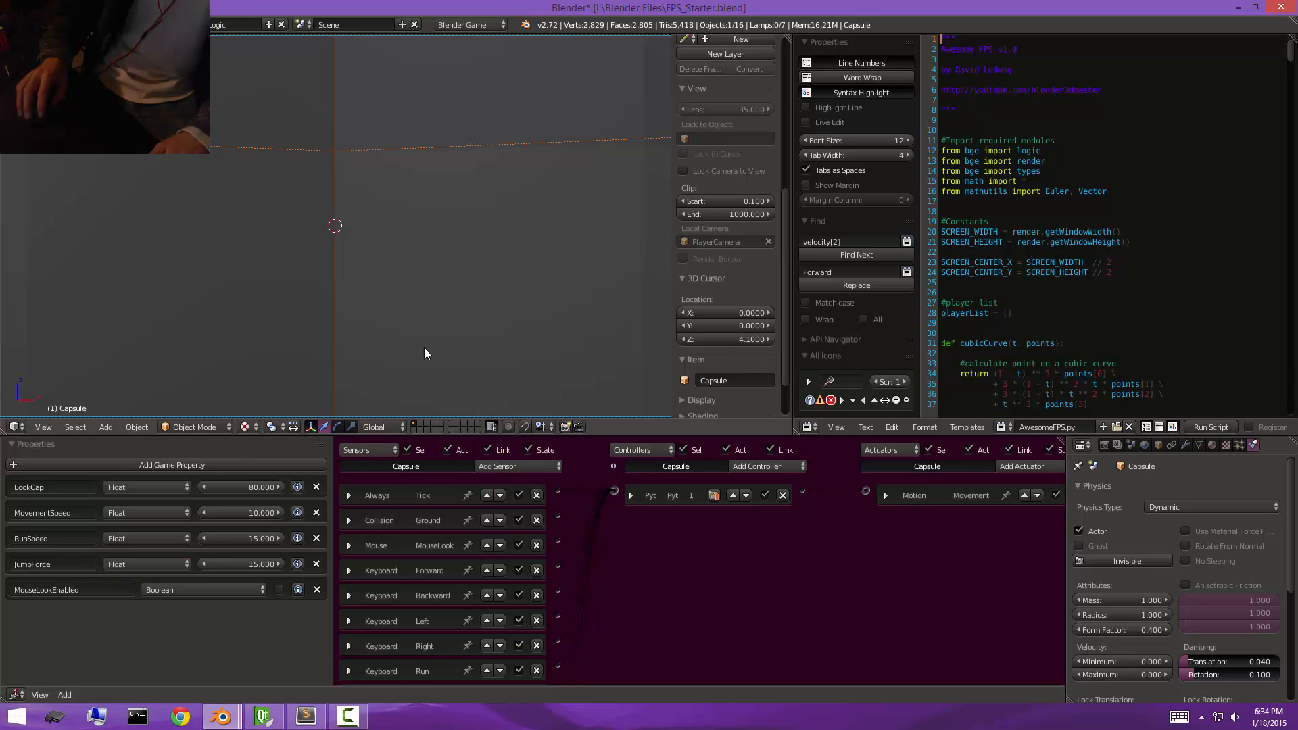
Test-run the game with MouseLookEnabled off, on and off again, and delete that property.
key(p)
key(Escape)
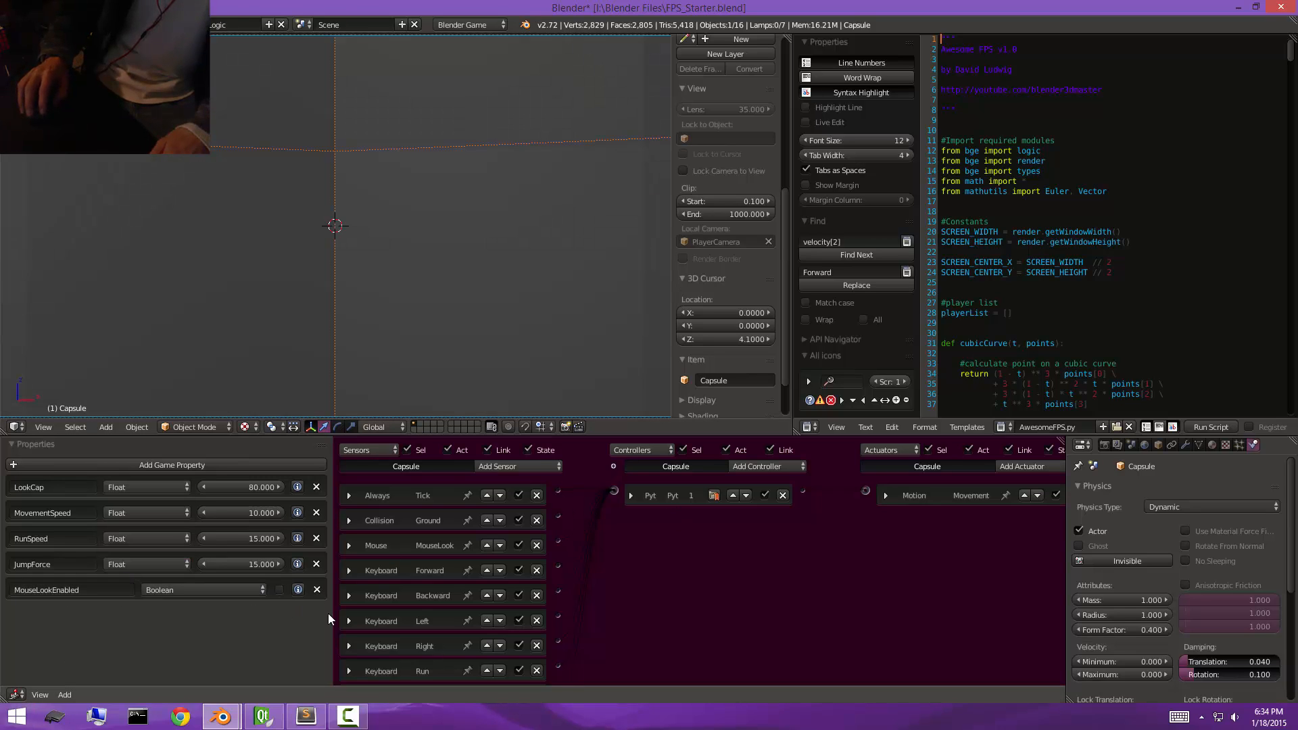
click(280, 590)
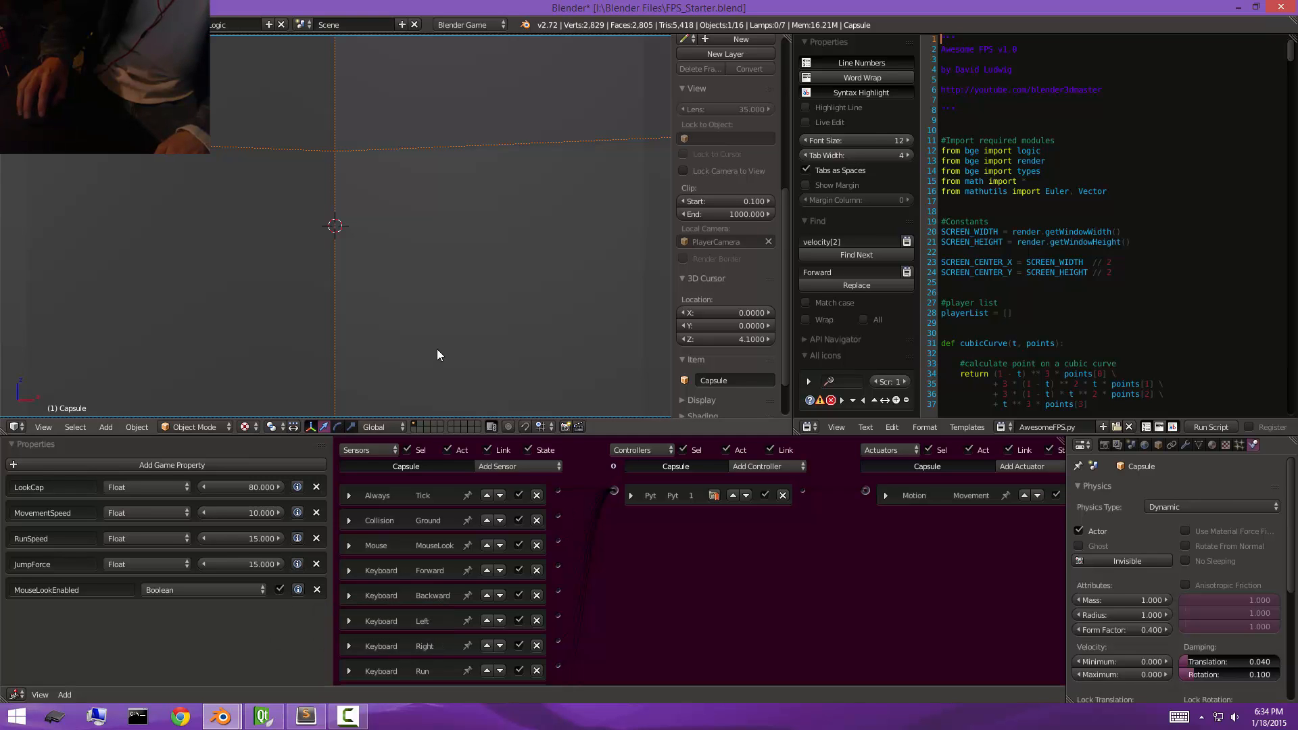
key(p)
key(Escape)
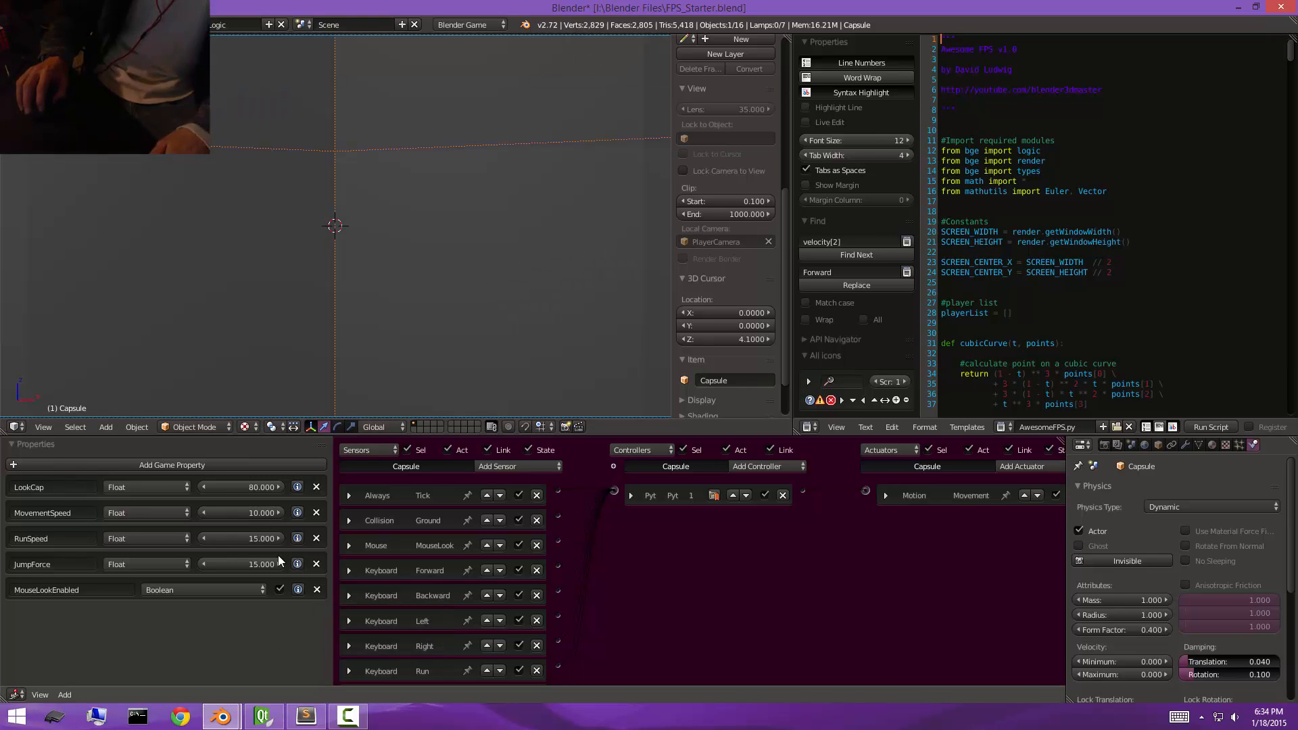
click(281, 590)
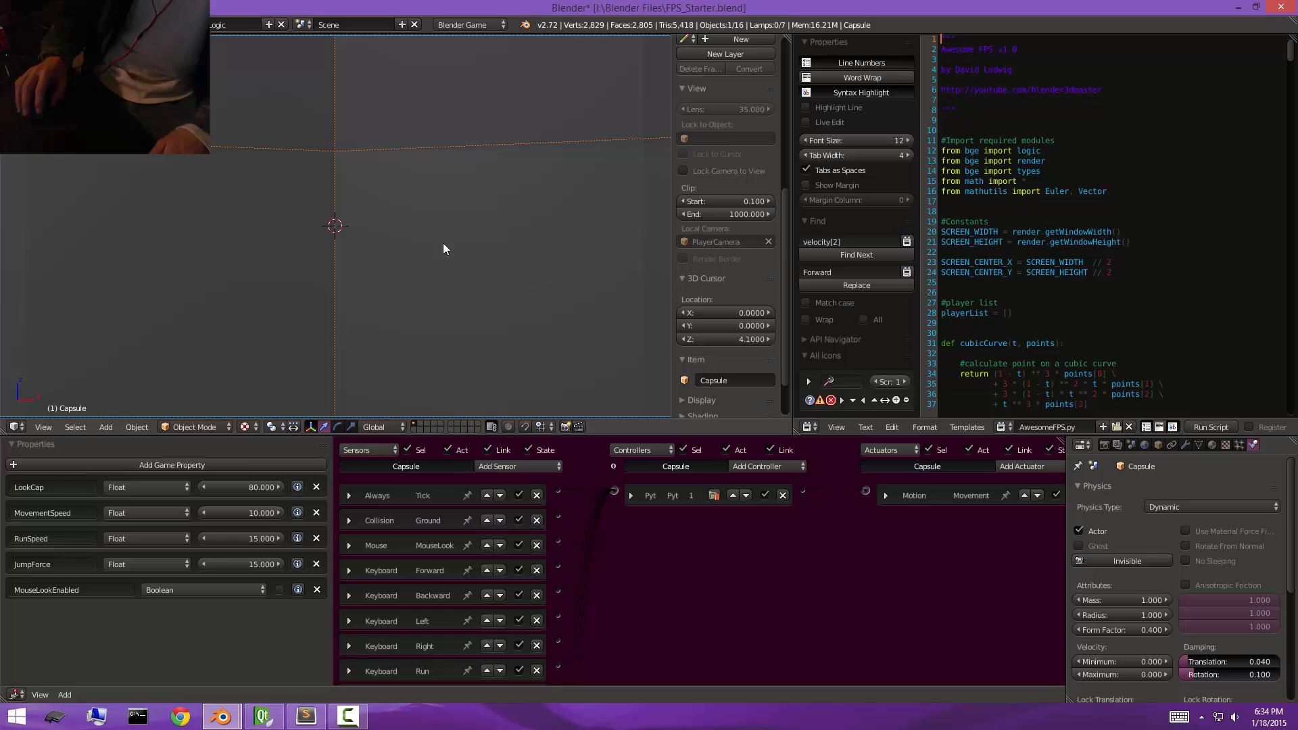
key(p)
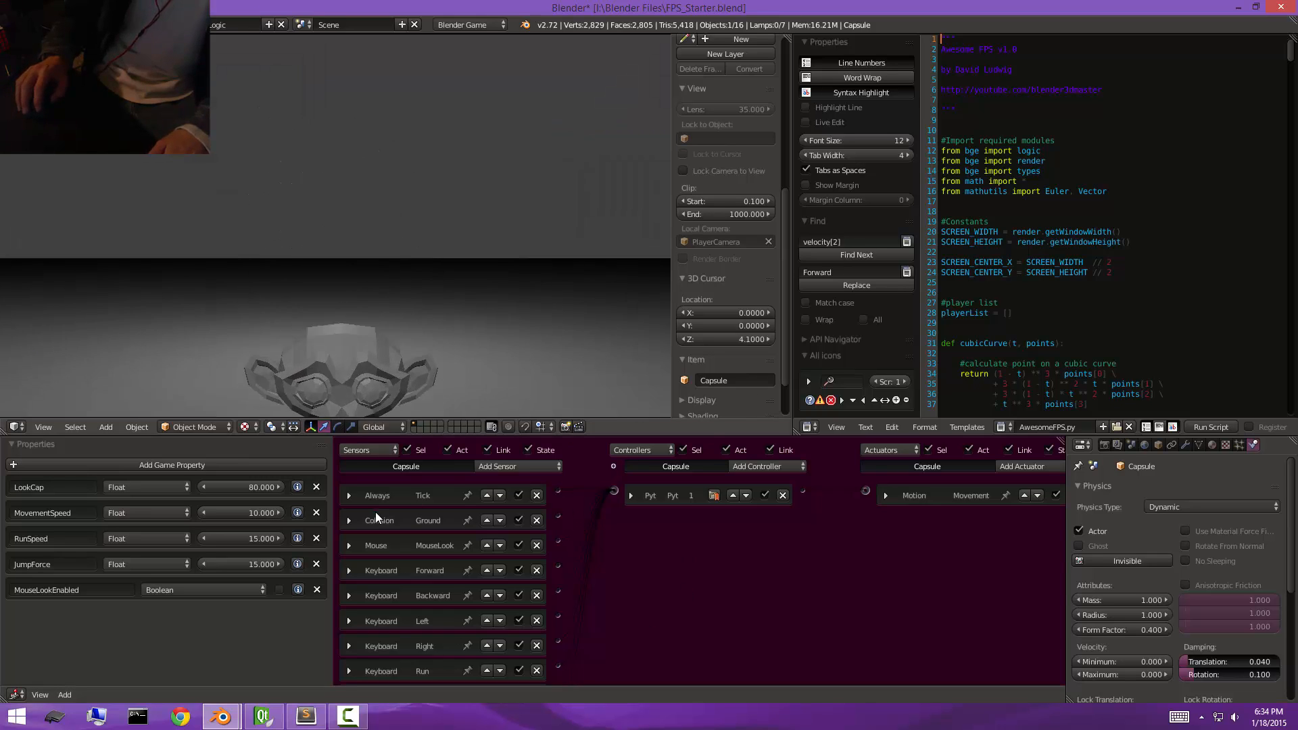
key(Escape)
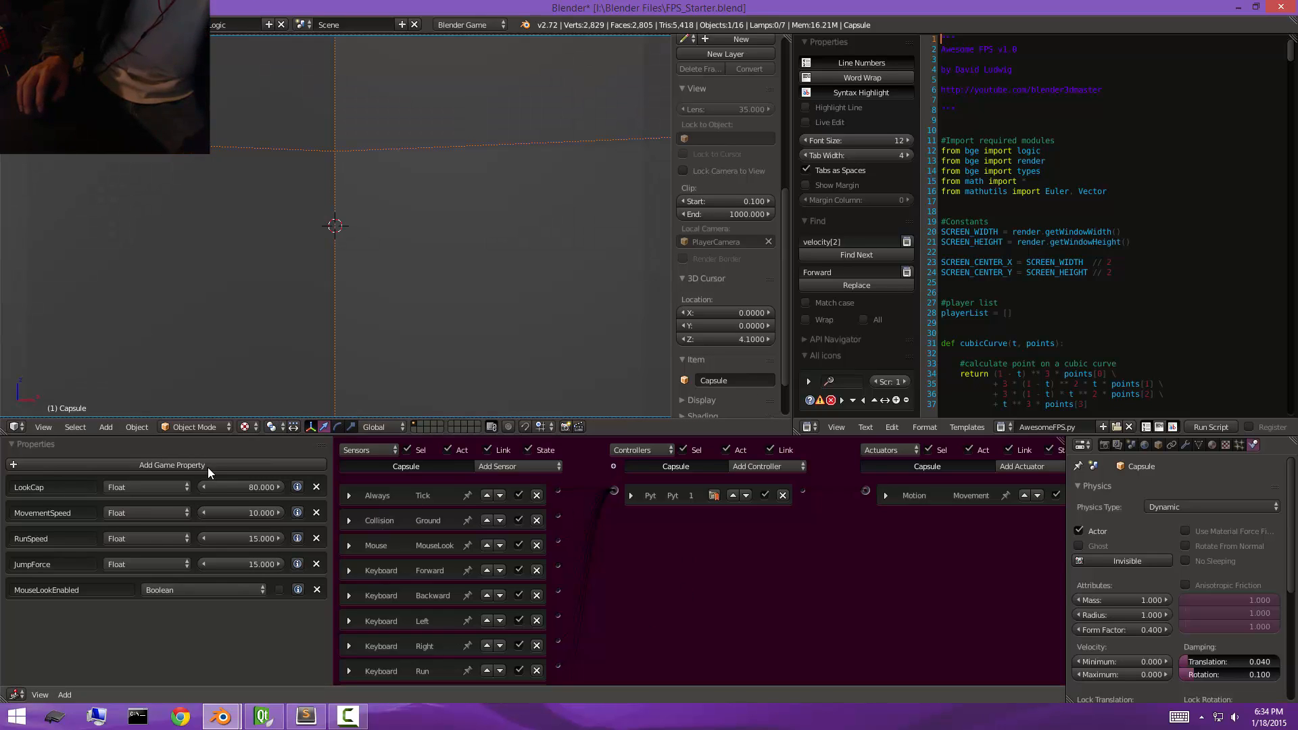
click(317, 591)
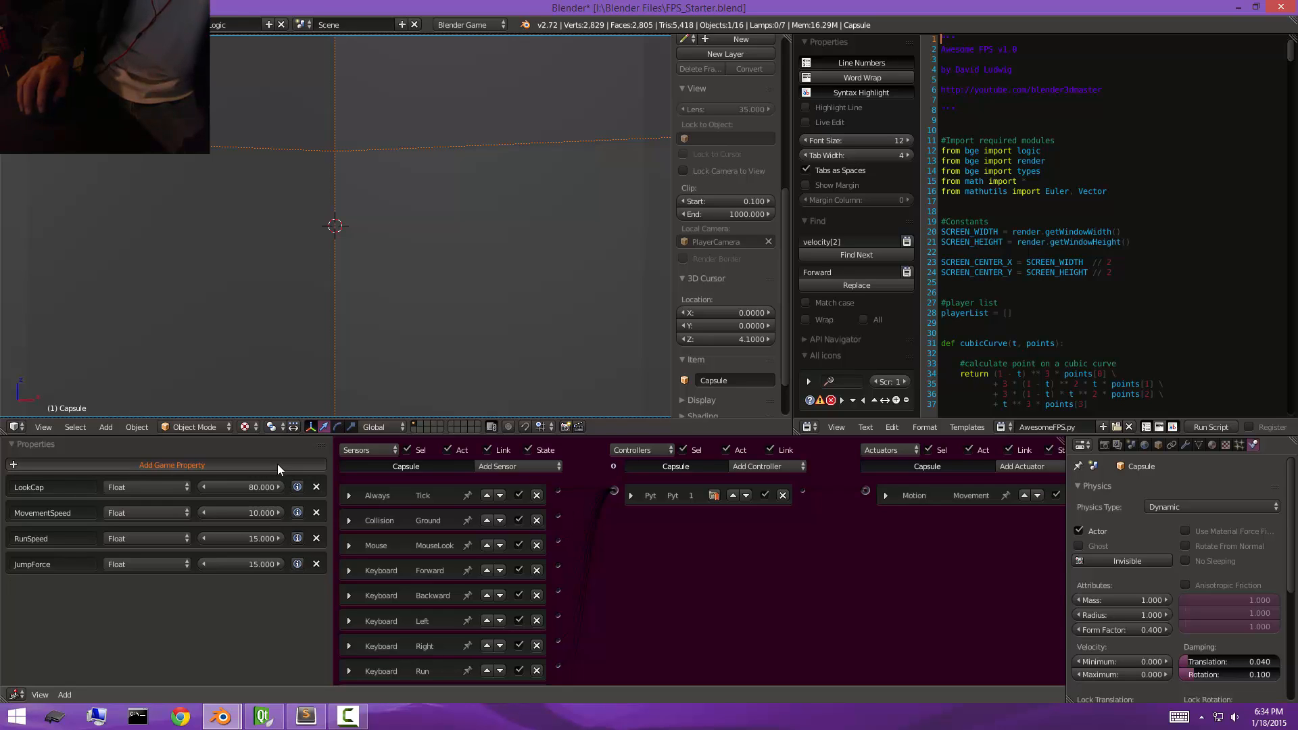
Add a Float game property named MouseLookSensitivity to the capsule.
click(277, 464)
click(85, 589)
text(Mouse)
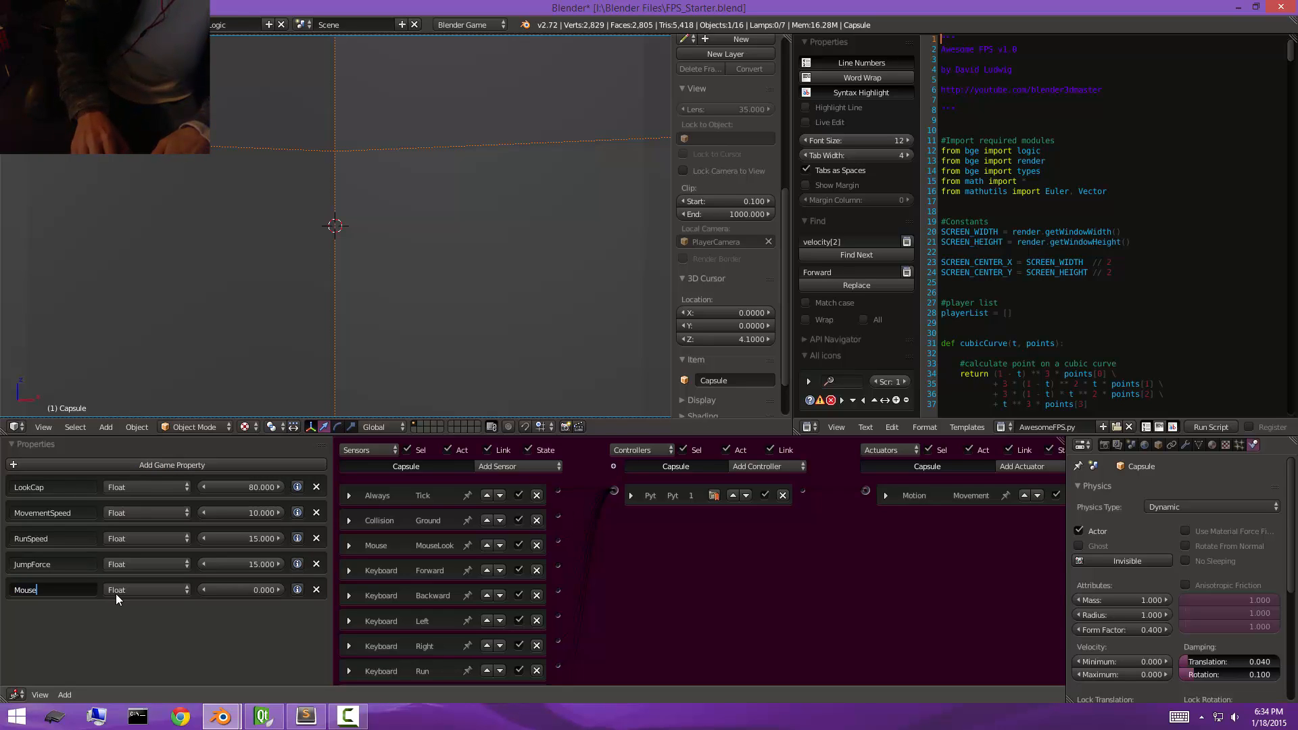
text(LookSensitivity)
key(Return)
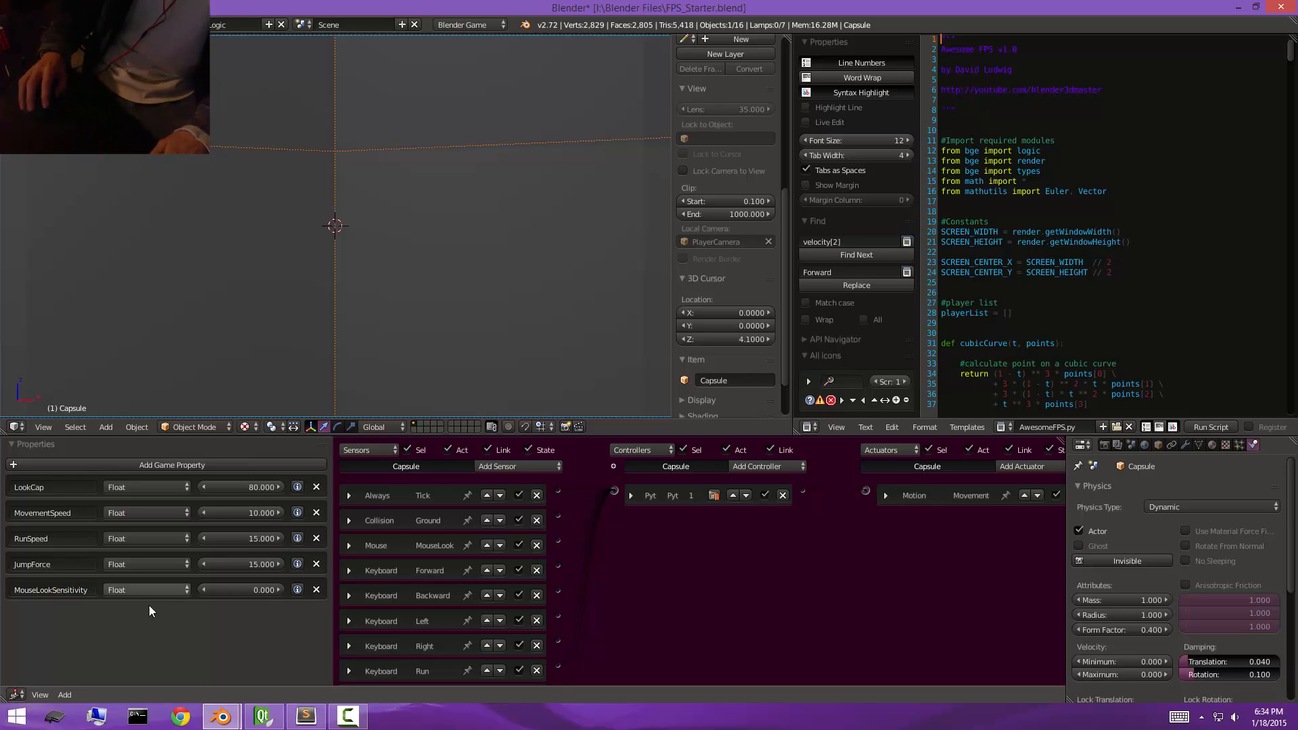
Set the MouseLookSensitivity property to 0.15 and briefly test-run the game.
click(248, 588)
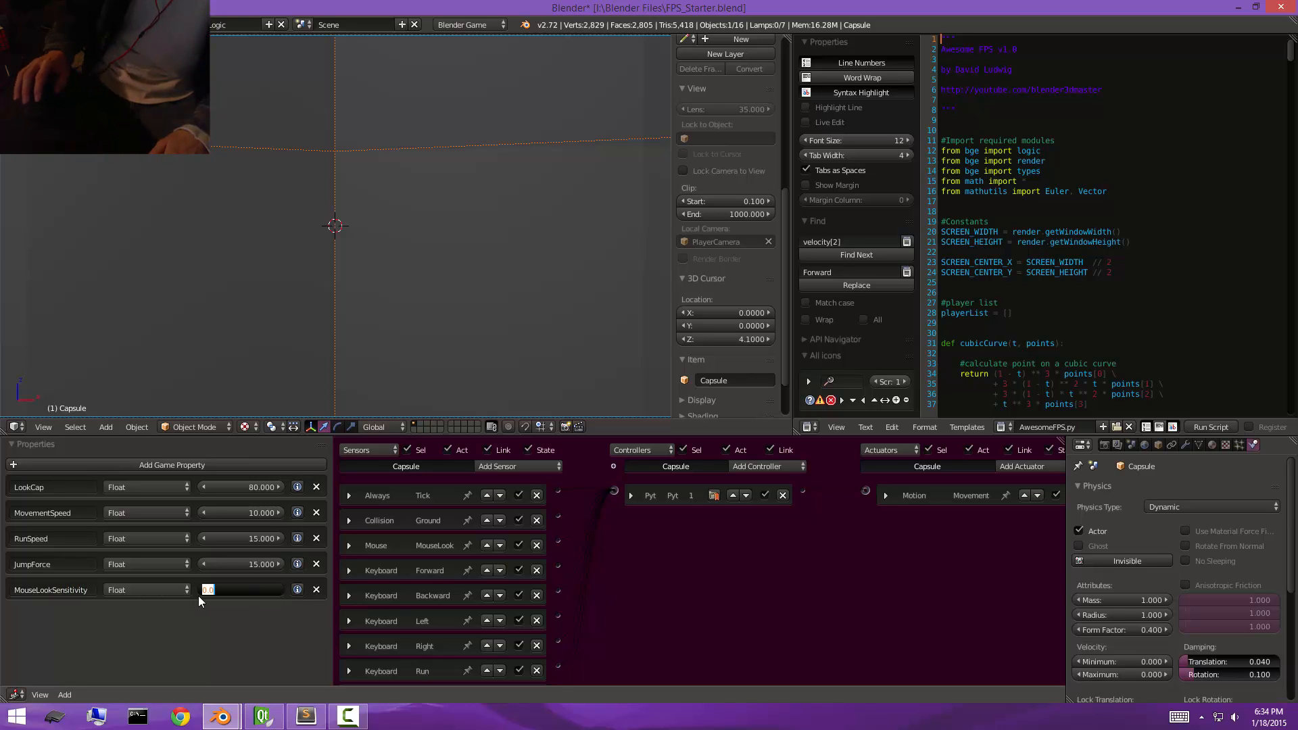
text(.15)
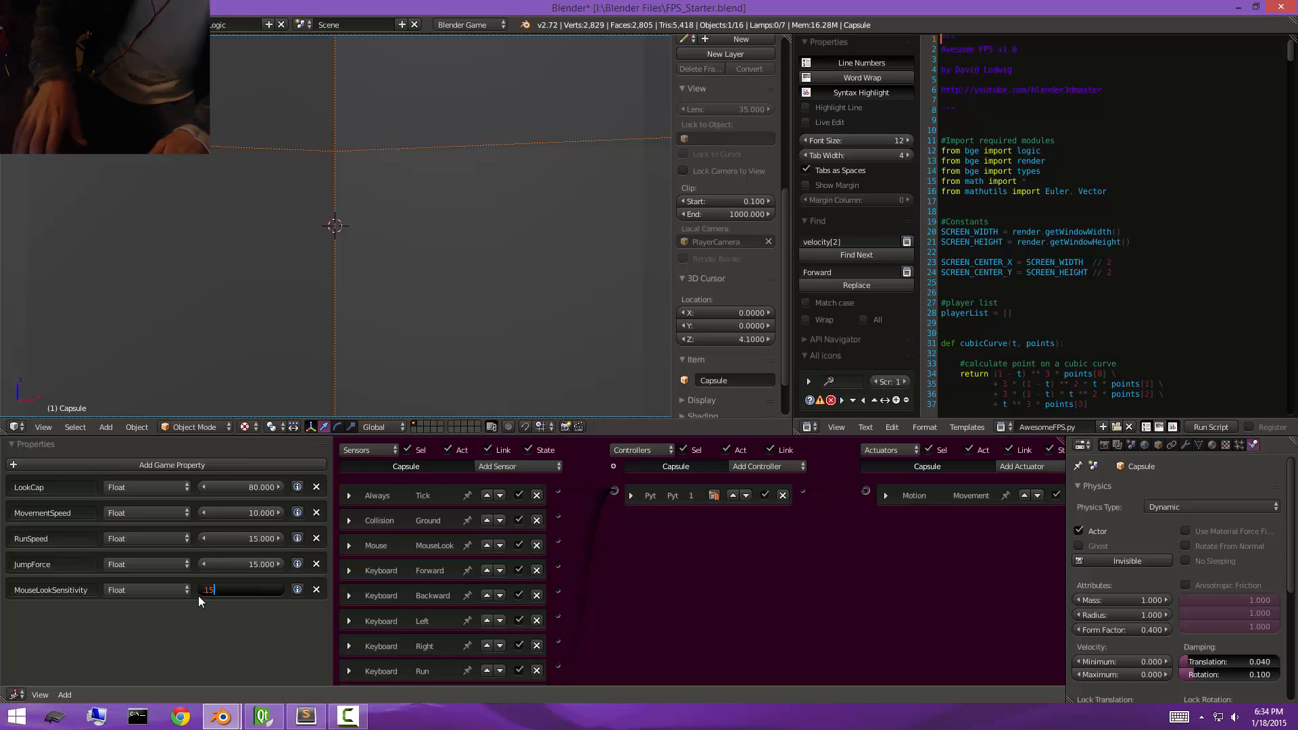
key(Return)
key(p)
key(Escape)
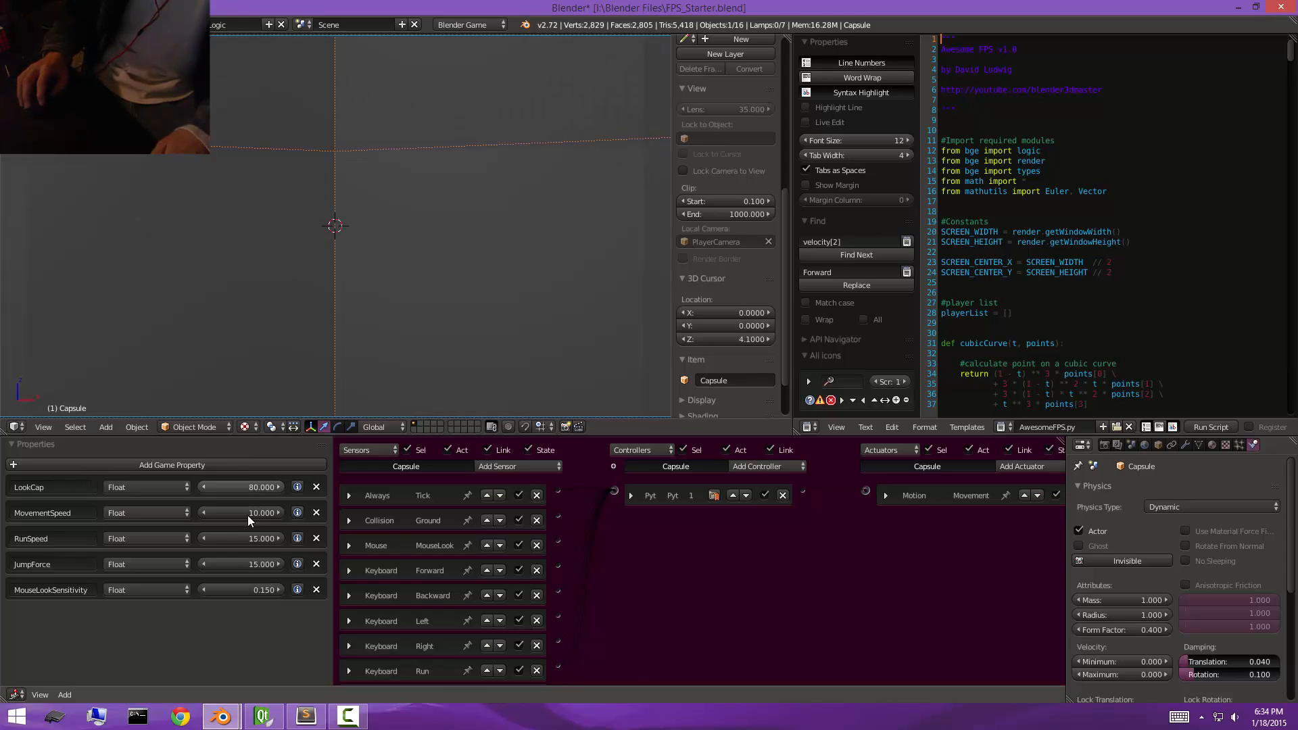
Set the MouseLookSensitivity property to 1 and test-run looking around in the game.
click(255, 585)
text(1)
key(Return)
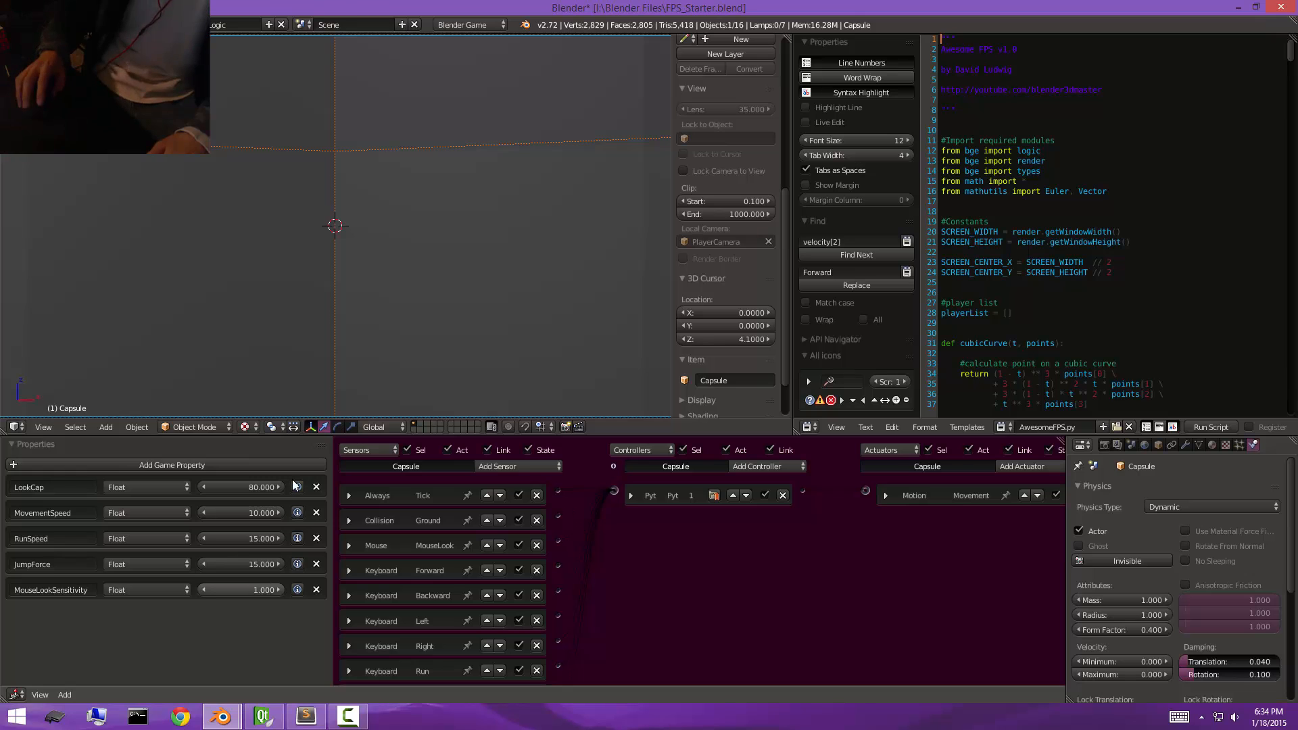
key(p)
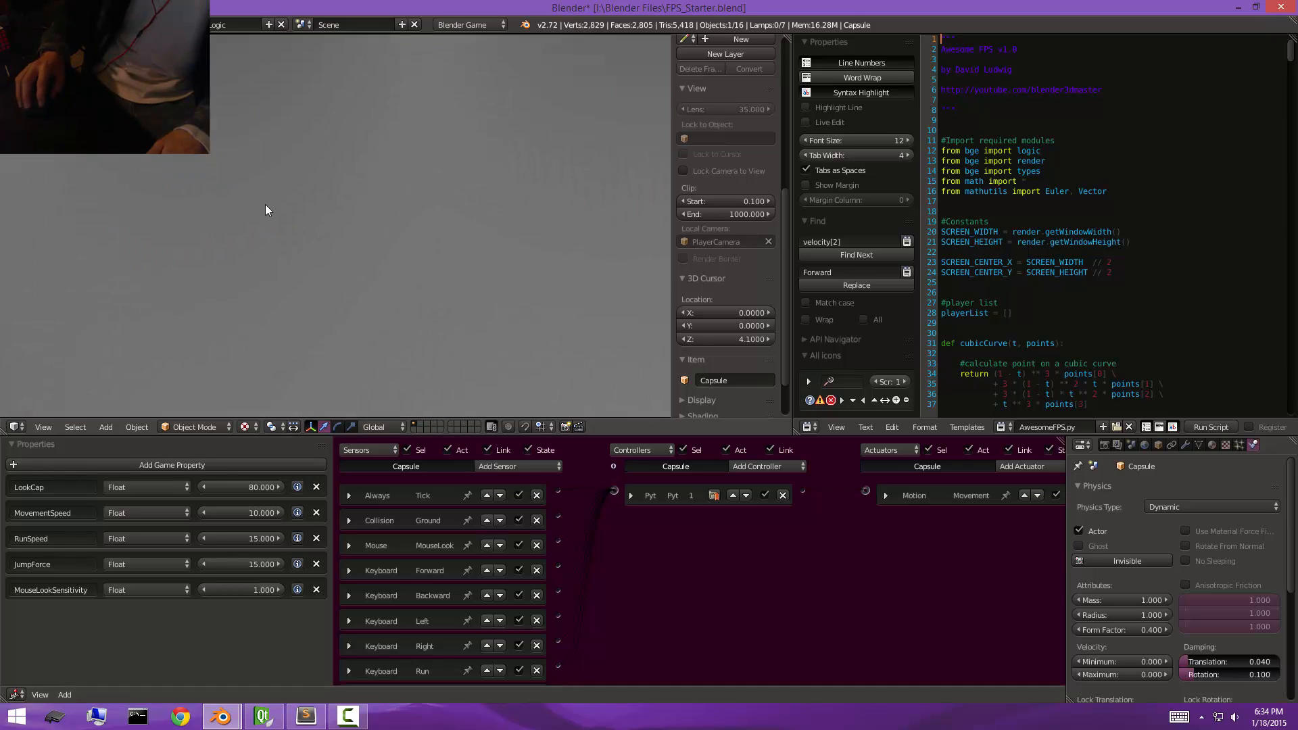
key(Escape)
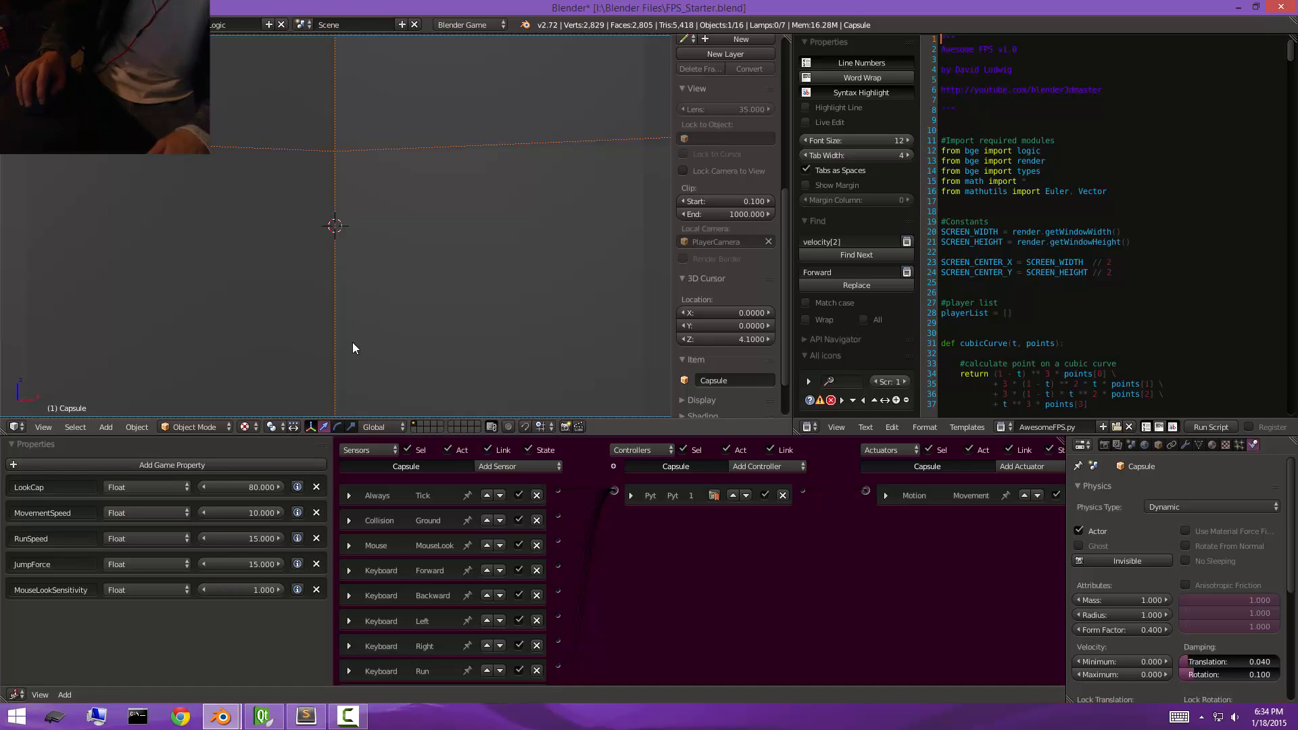
Return the MouseLookSensitivity property to 0.15 and briefly test-run the game.
click(245, 562)
click(392, 540)
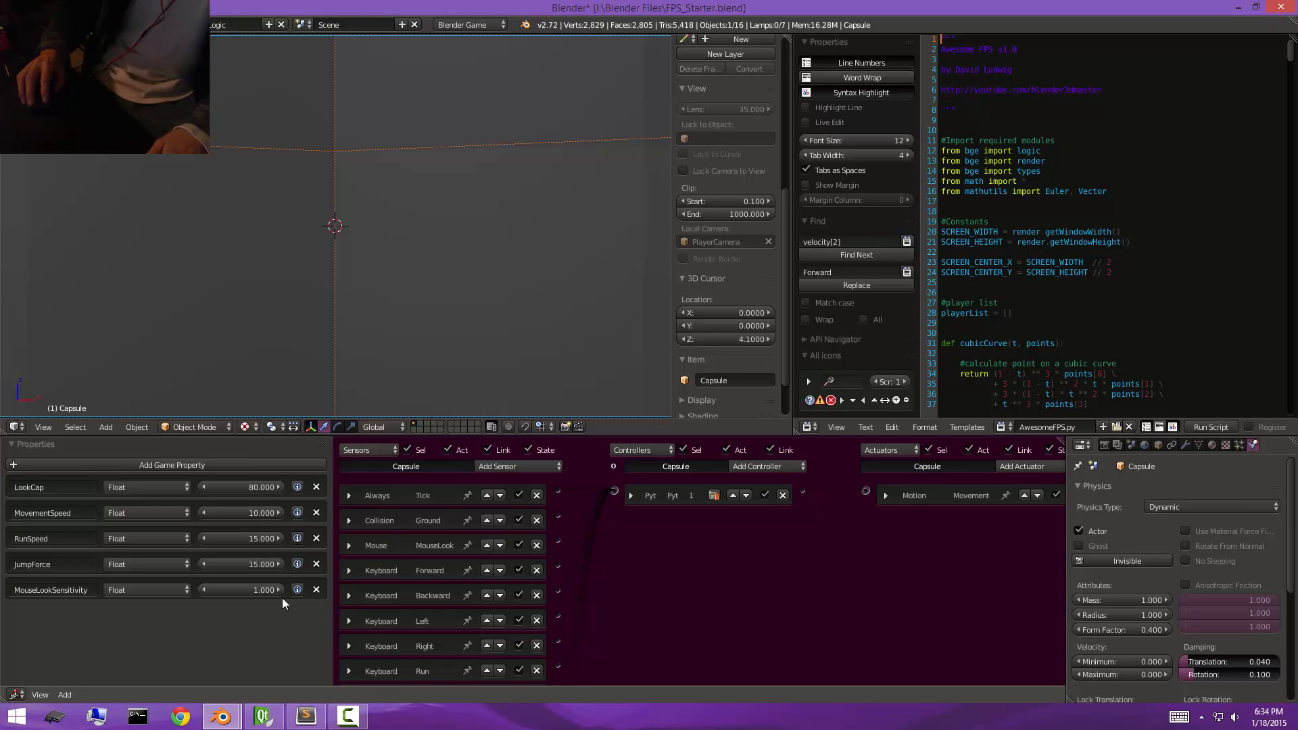
click(240, 589)
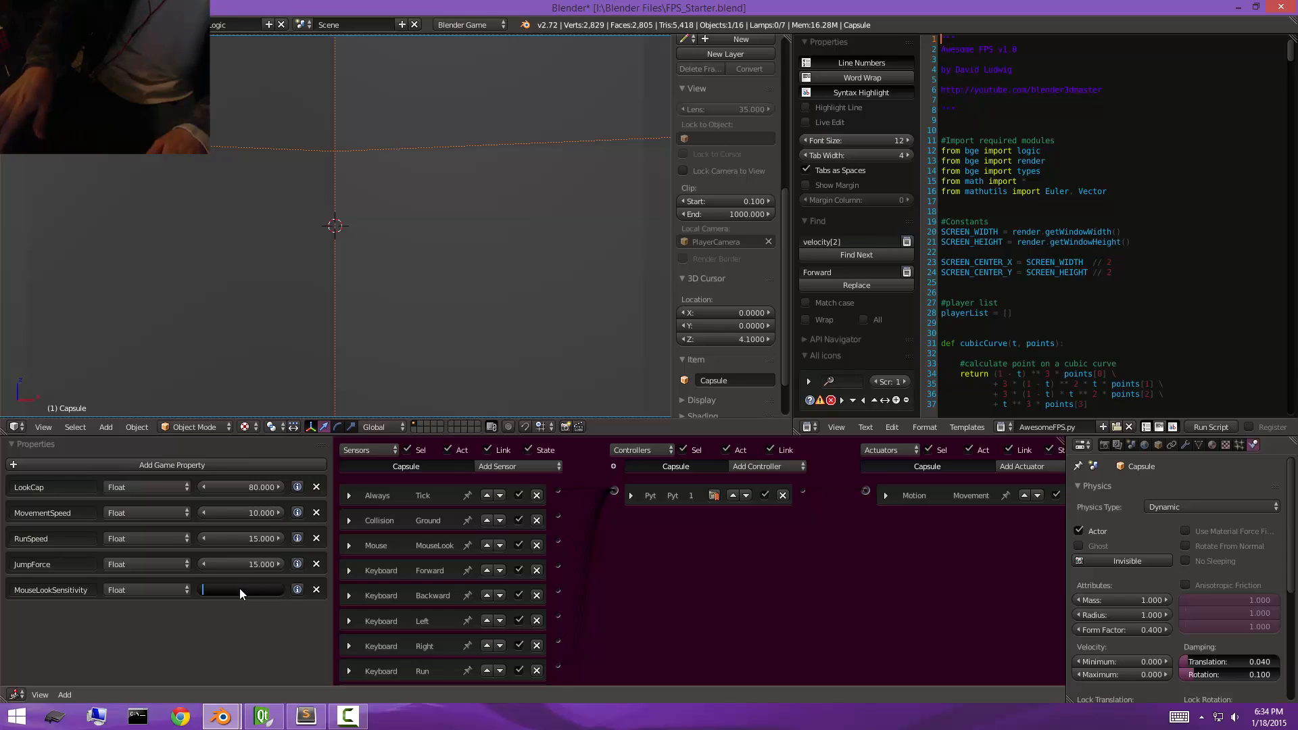
text(0.15)
key(Return)
key(p)
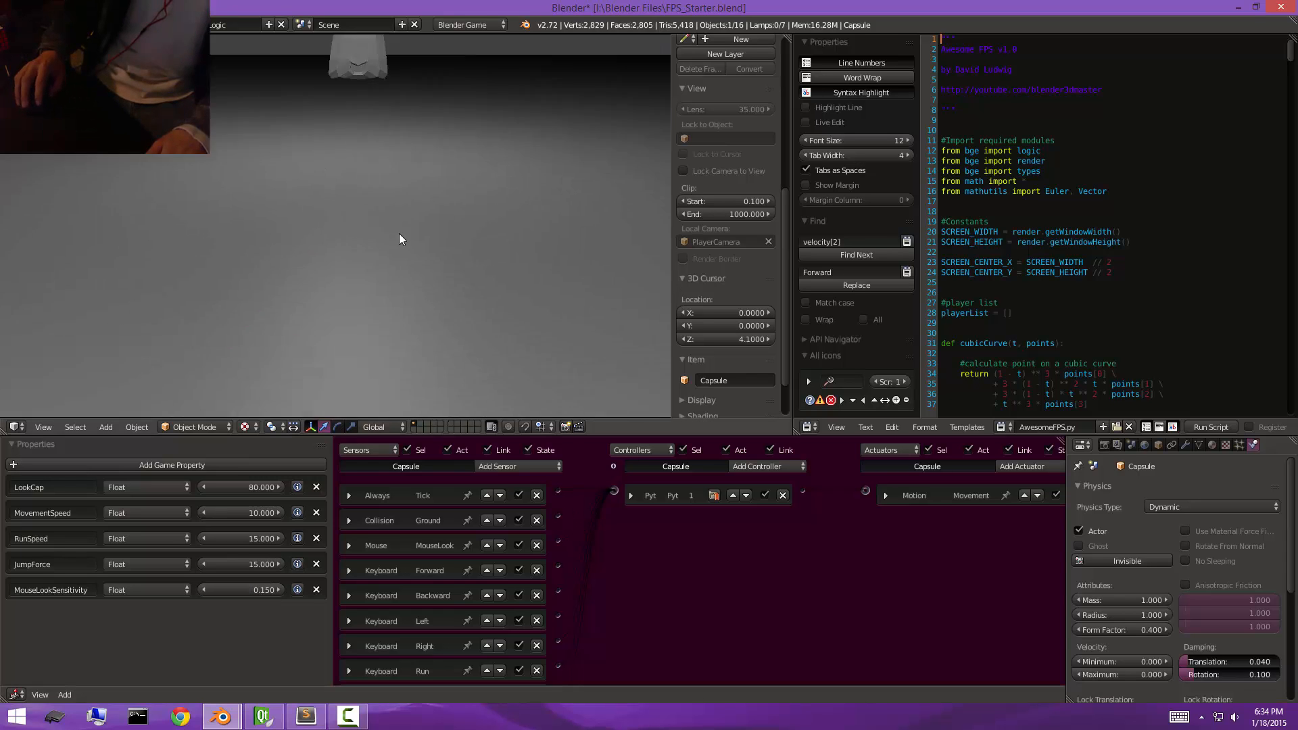
key(Escape)
Delete the MouseLookSensitivity property and all of the capsule's sensors except the Always sensor named Tick.
click(315, 590)
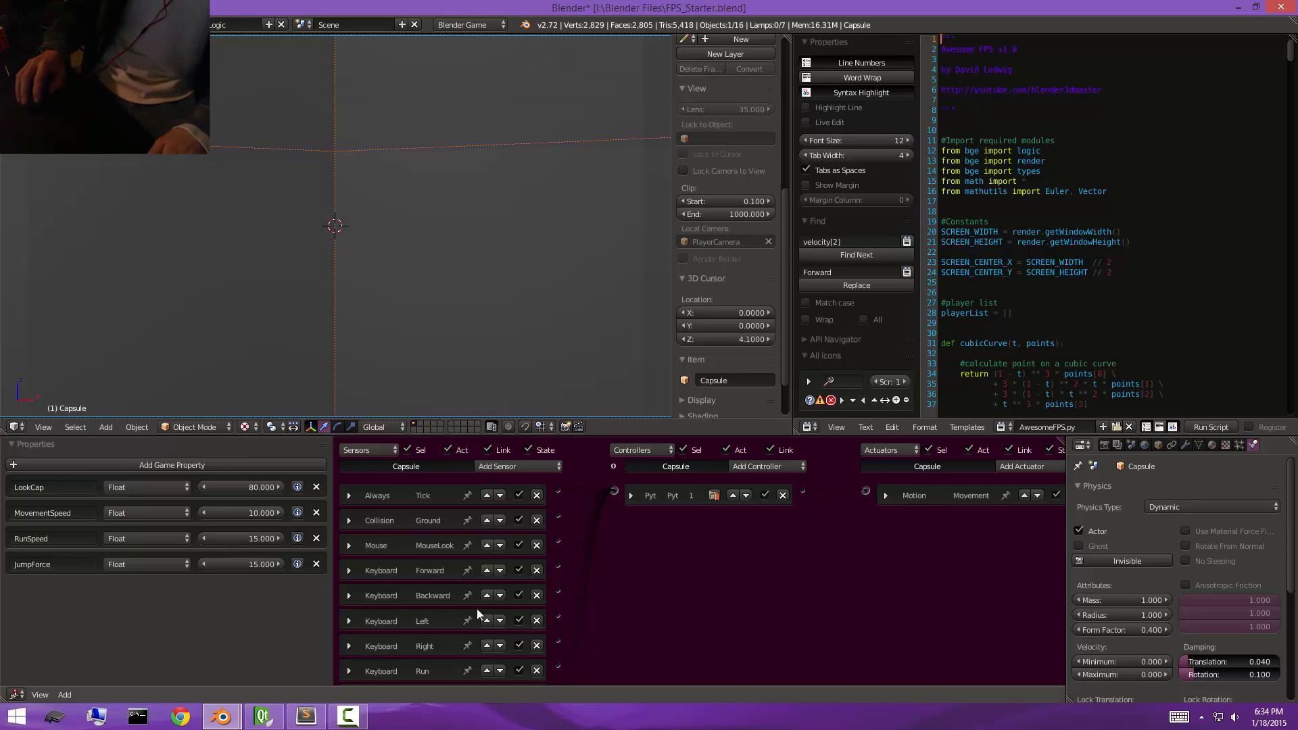
scroll(497, 480, down, 2)
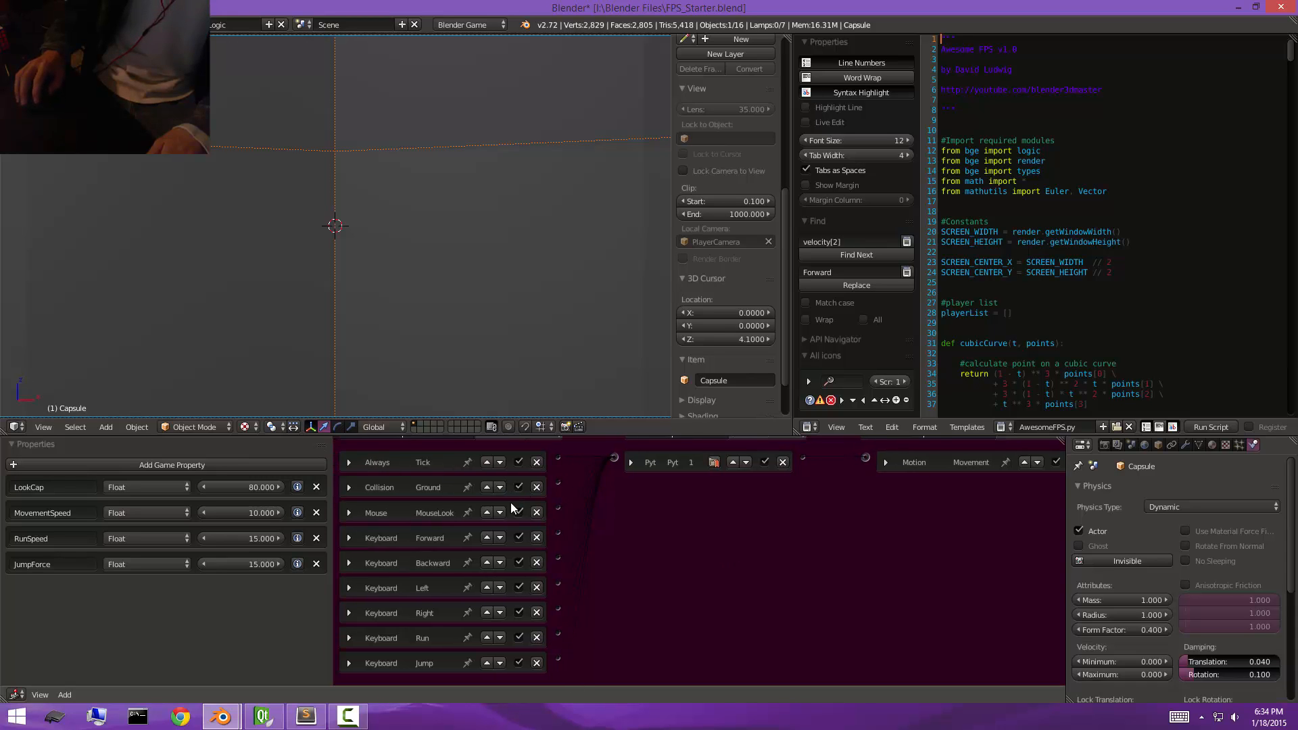
scroll(511, 507, up, 2)
scroll(542, 553, down, 2)
click(536, 513)
click(537, 546)
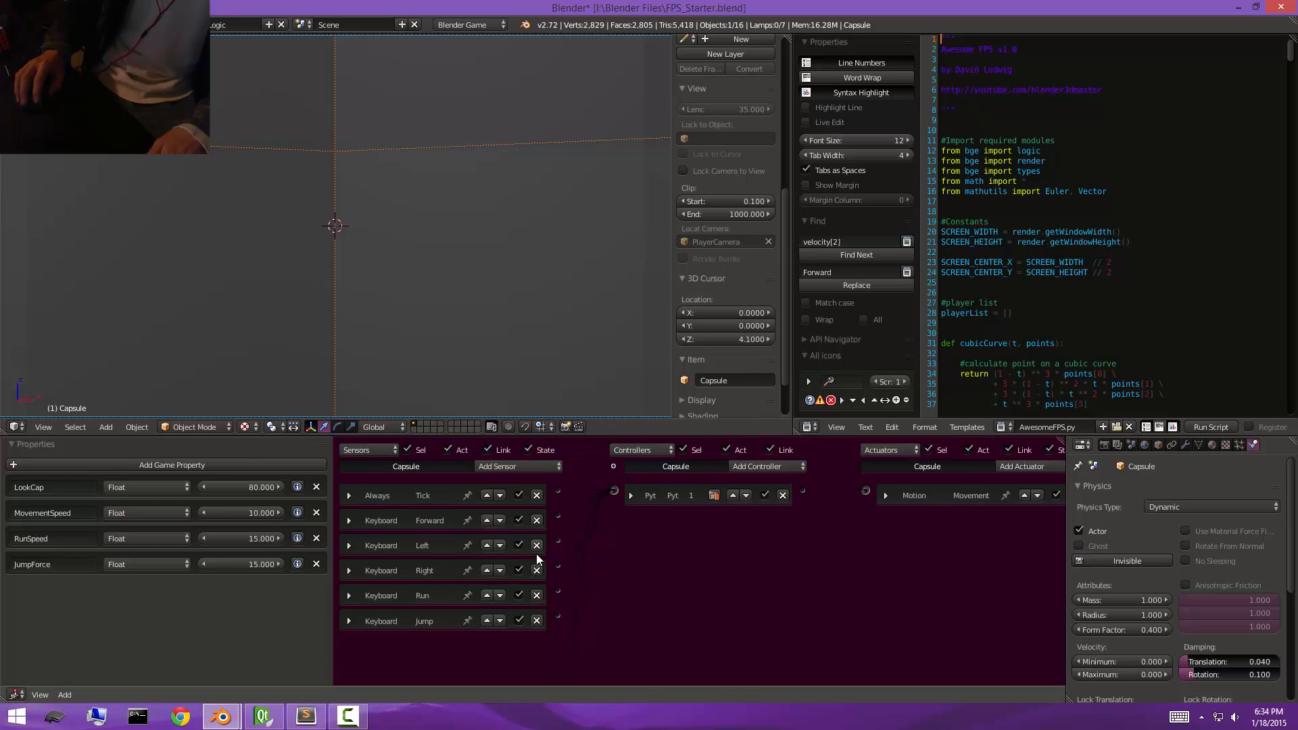
click(537, 521)
click(536, 520)
click(536, 520)
click(537, 520)
click(537, 521)
Add a Collision sensor named Ground to the capsule and link it to the Python controller.
click(521, 466)
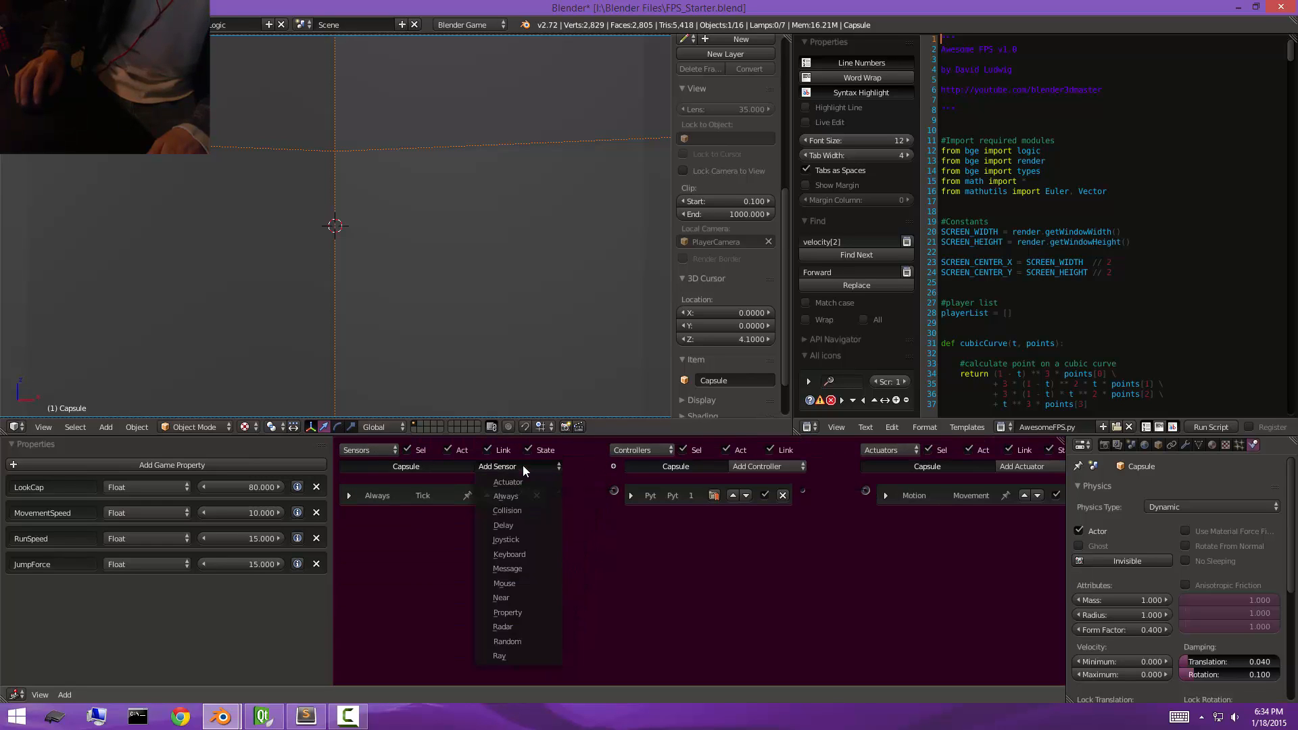
click(517, 512)
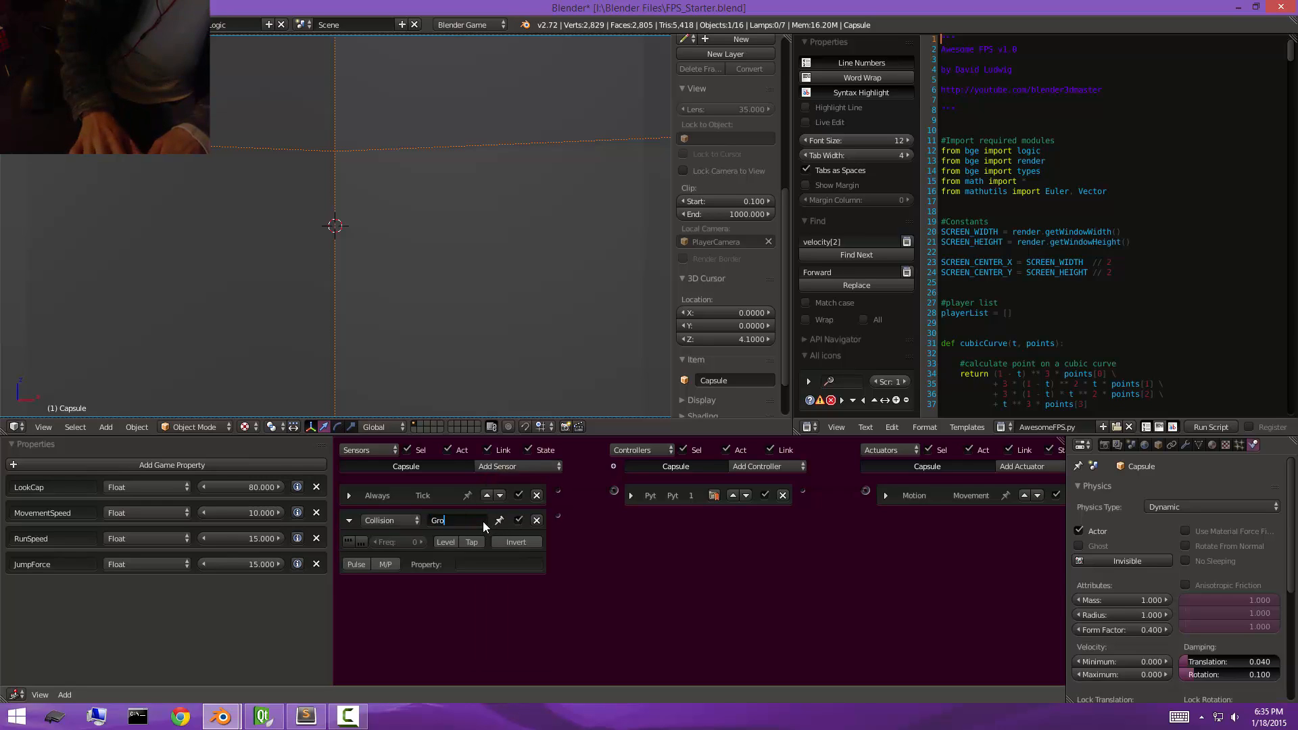
click(483, 522)
key(BackSpace)
key(BackSpace)
key(BackSpace)
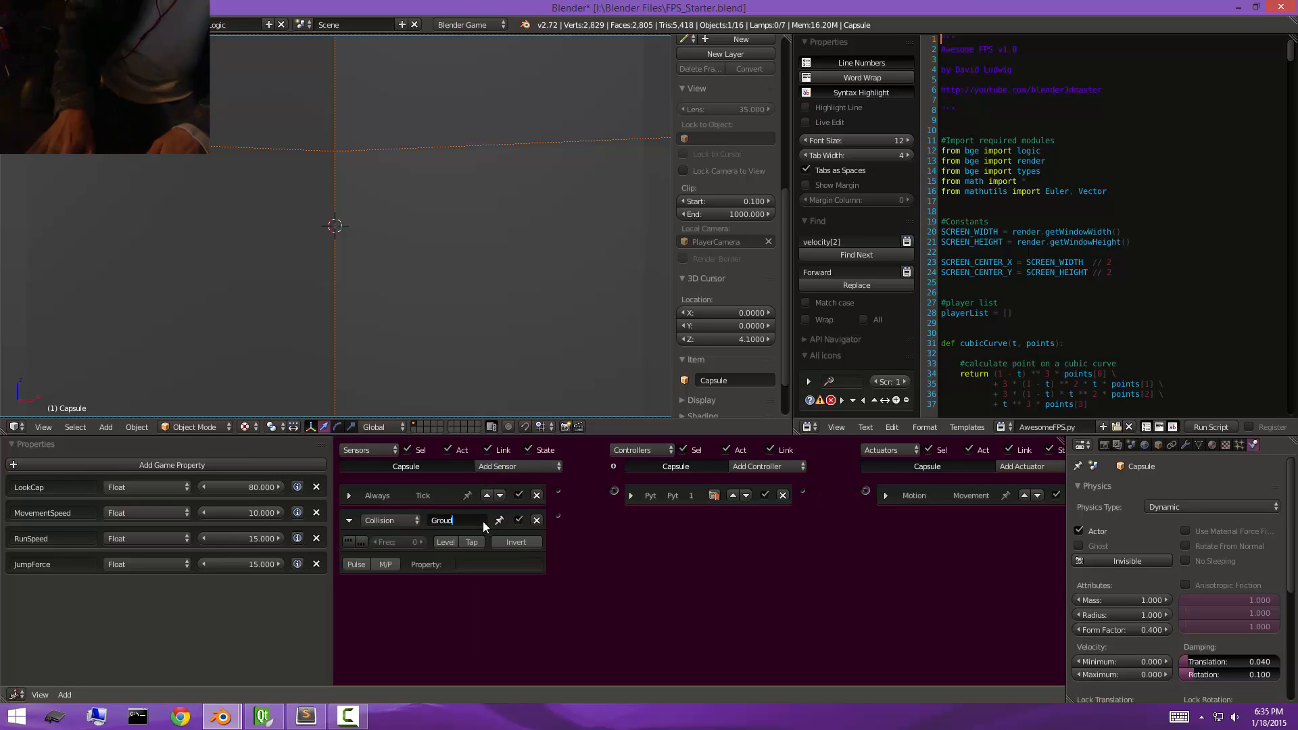
text(und)
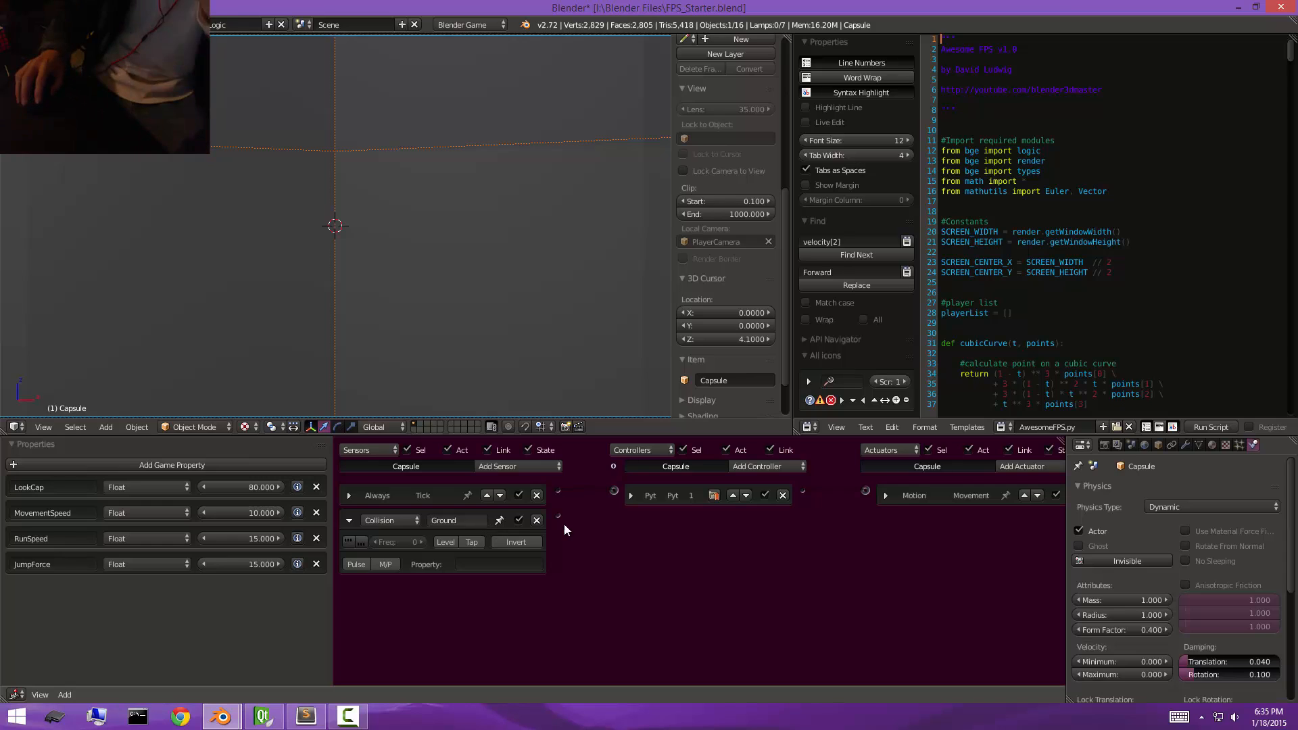
key(Return)
drag(557, 516, 613, 492)
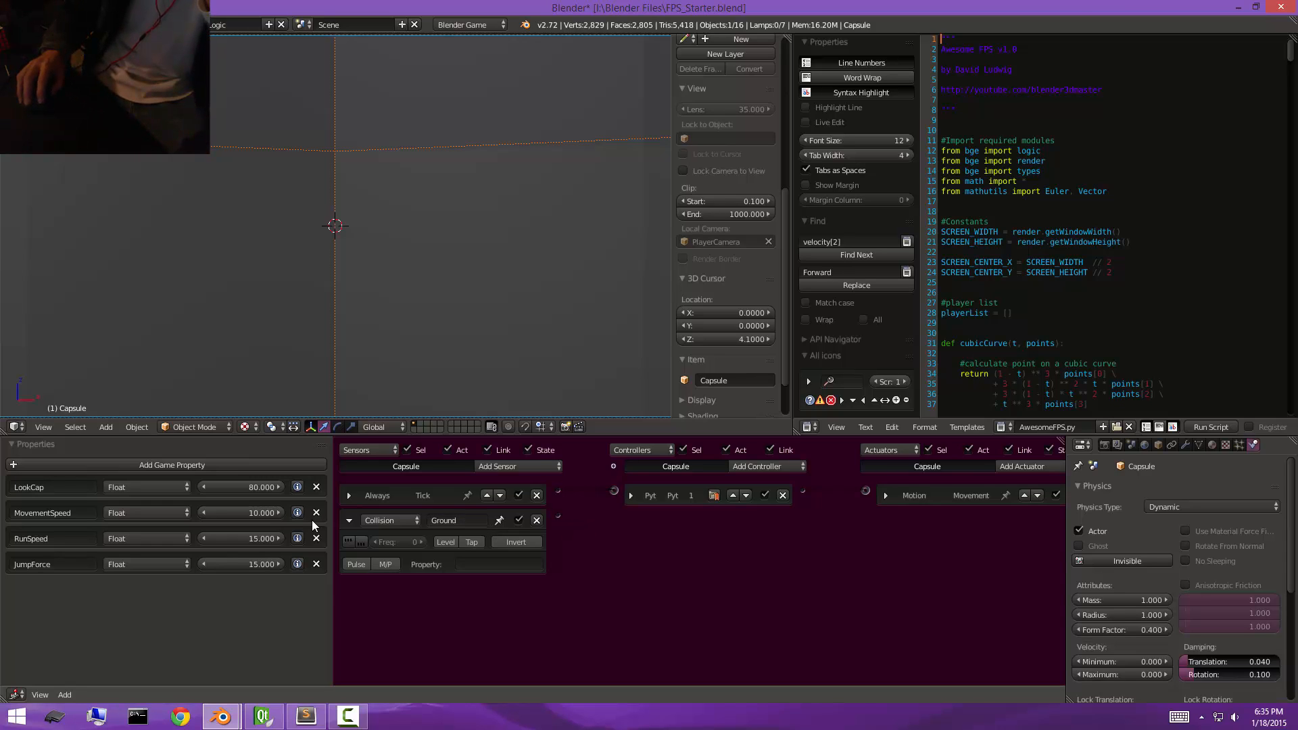
click(349, 522)
Add a Joystick sensor named JoyMovement to the capsule and link it to the Python controller.
click(518, 467)
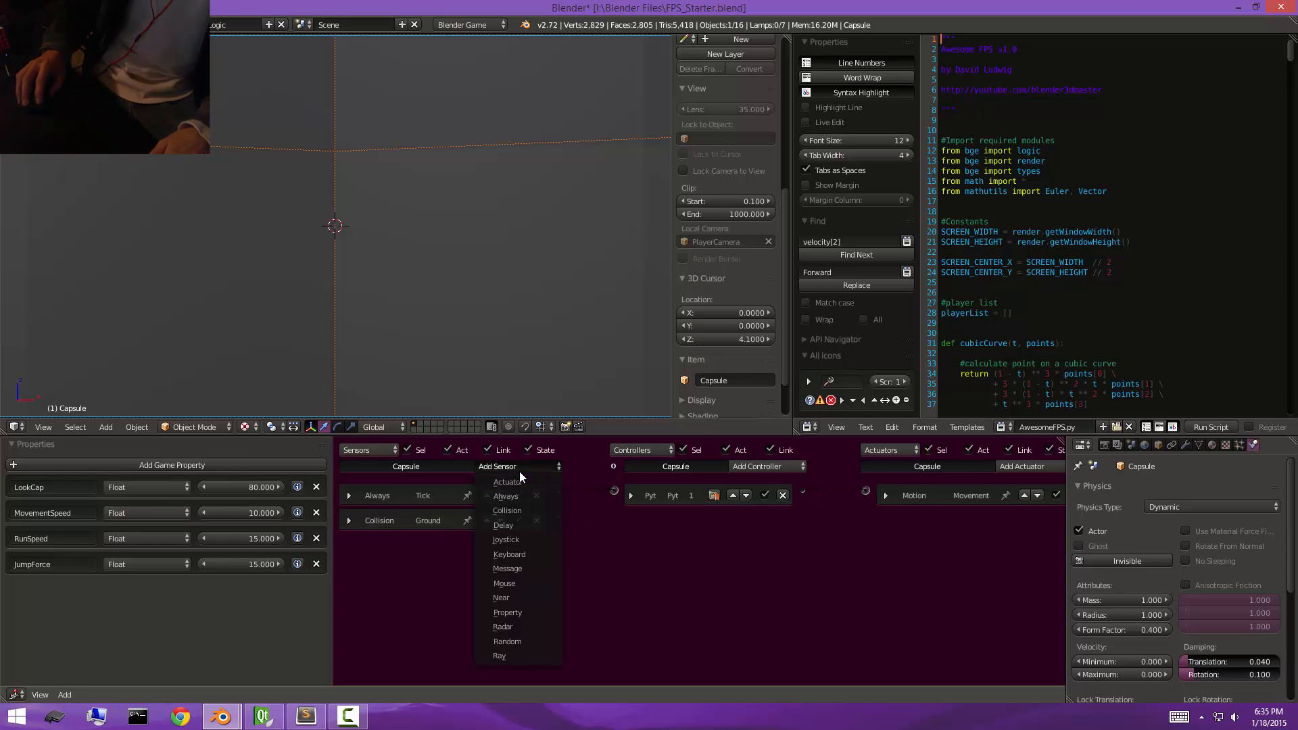
click(524, 539)
click(468, 544)
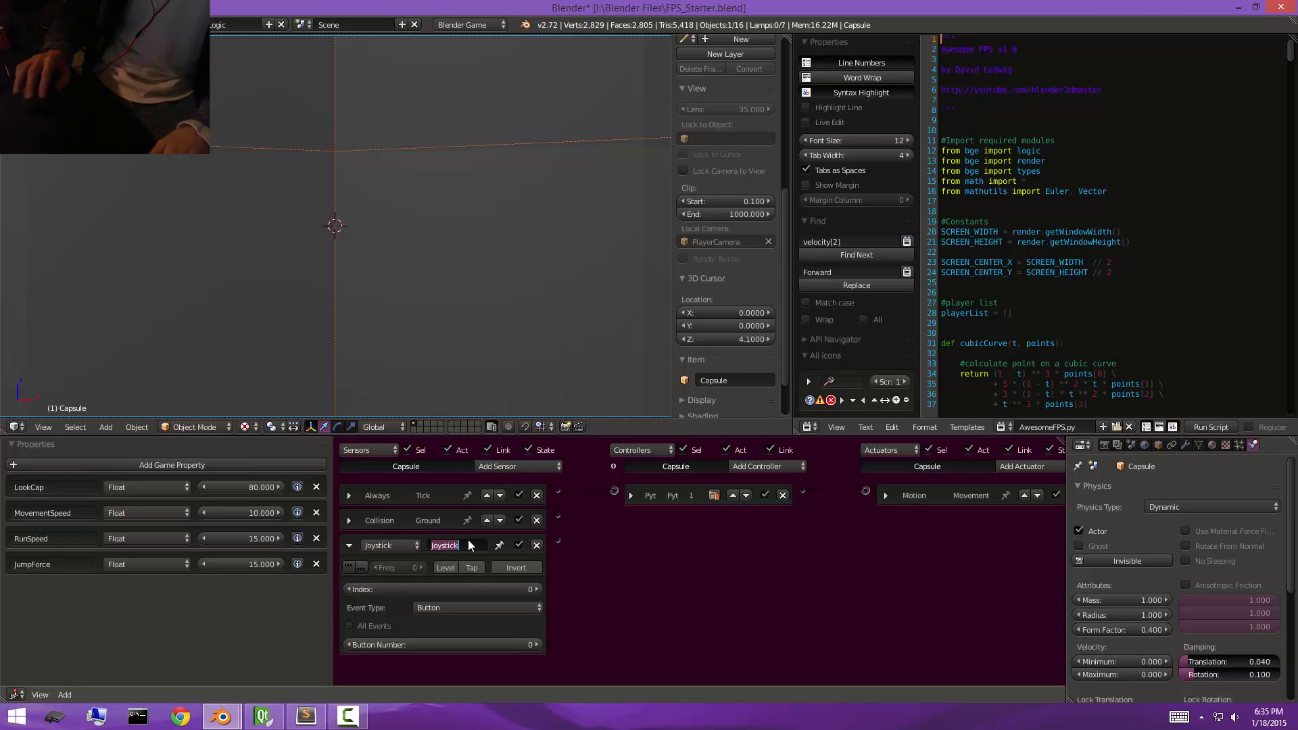
text(Jo)
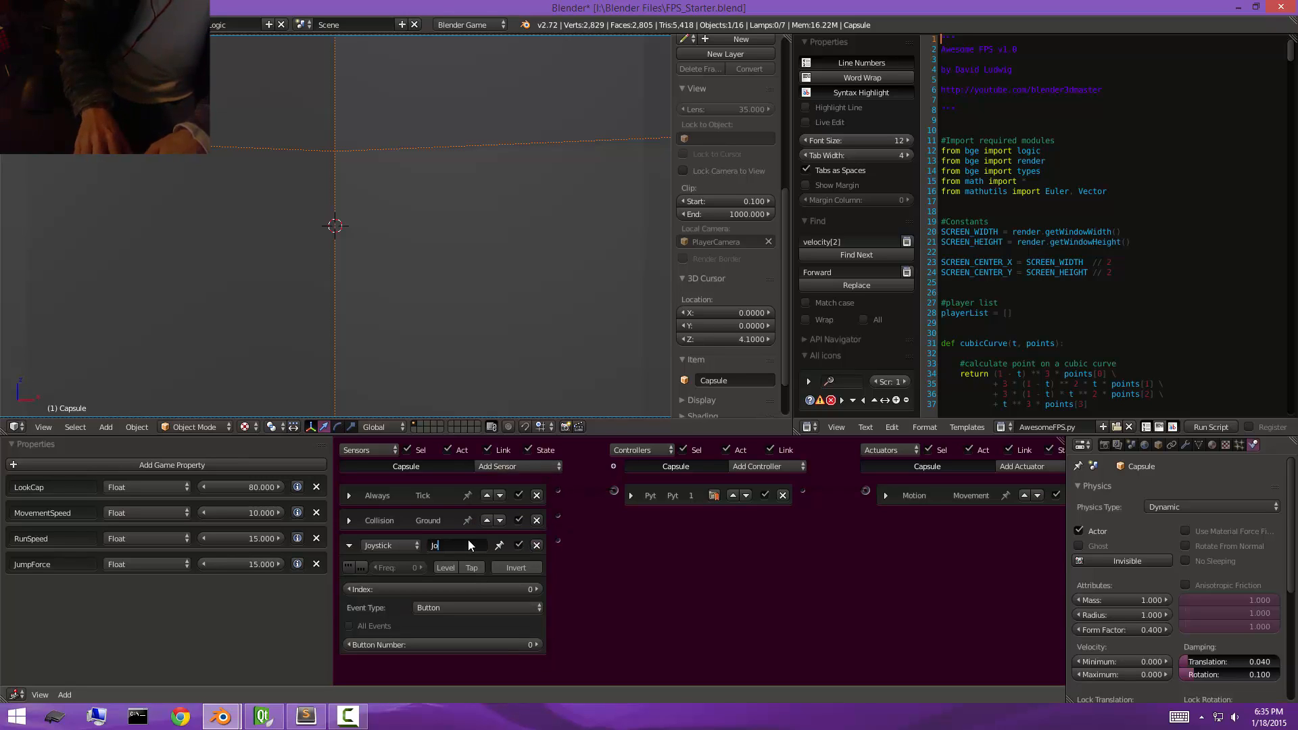
text(yMovement)
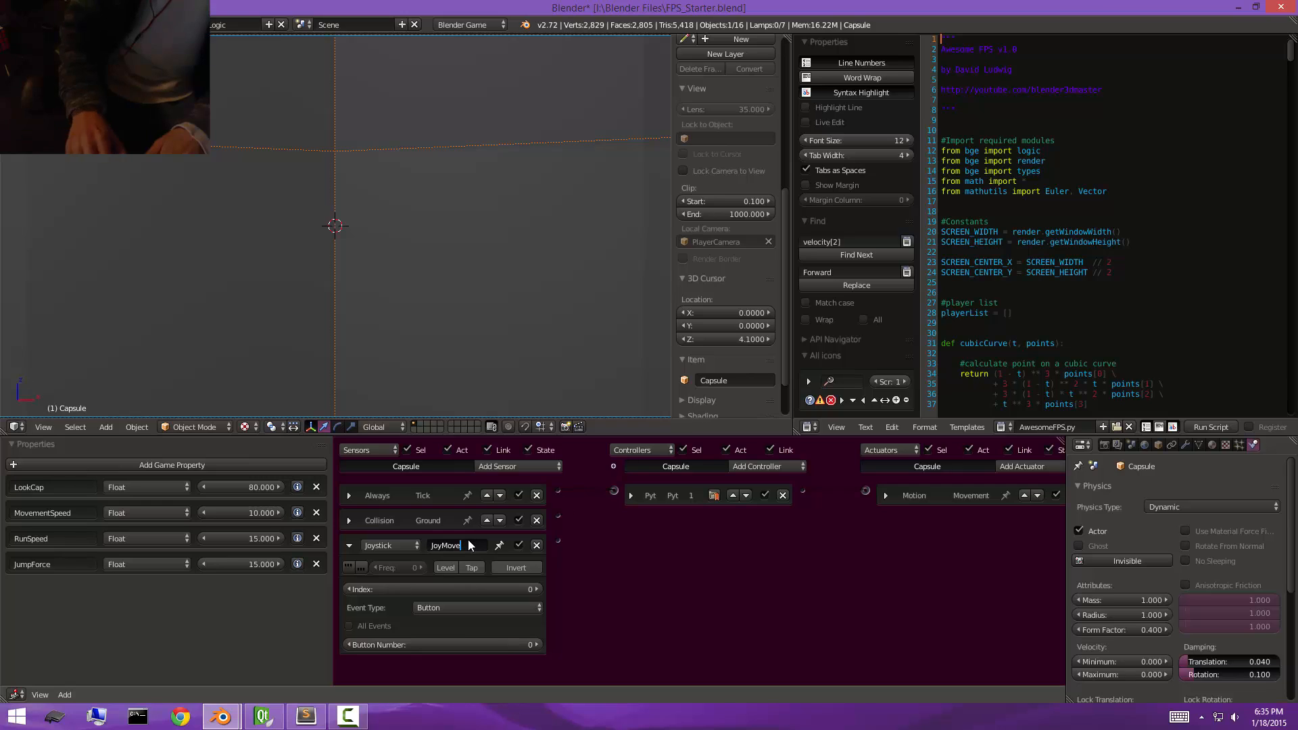
key(Return)
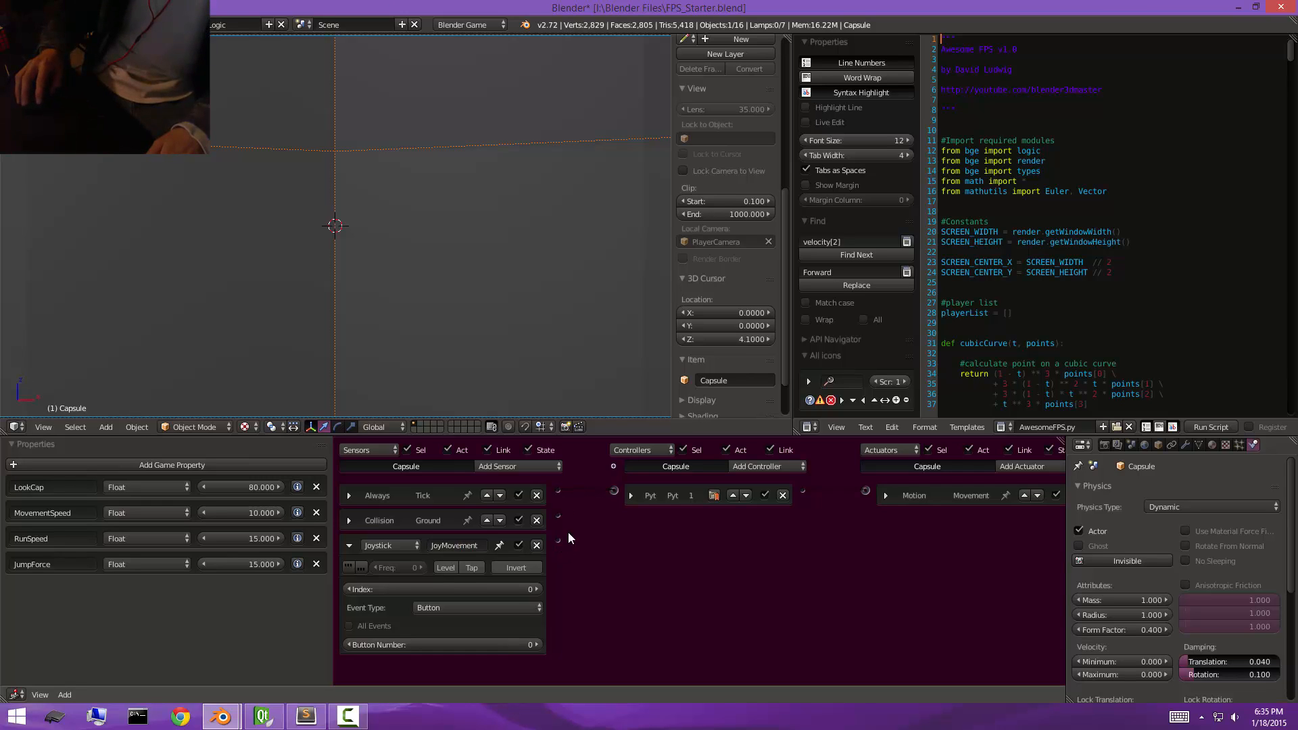
drag(559, 541, 614, 490)
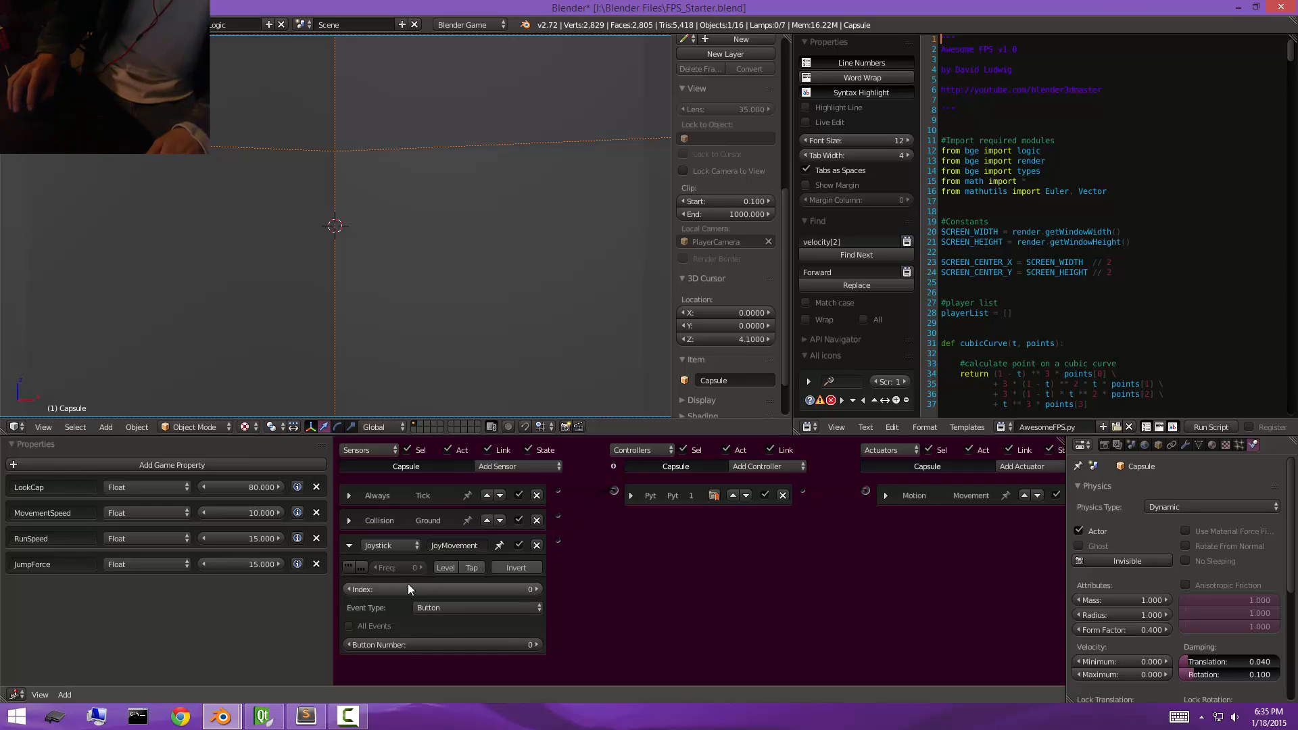
Set the JoyMovement sensor's event type to Axis with All Events enabled, and test-run the game with the gamepad.
click(445, 604)
click(437, 574)
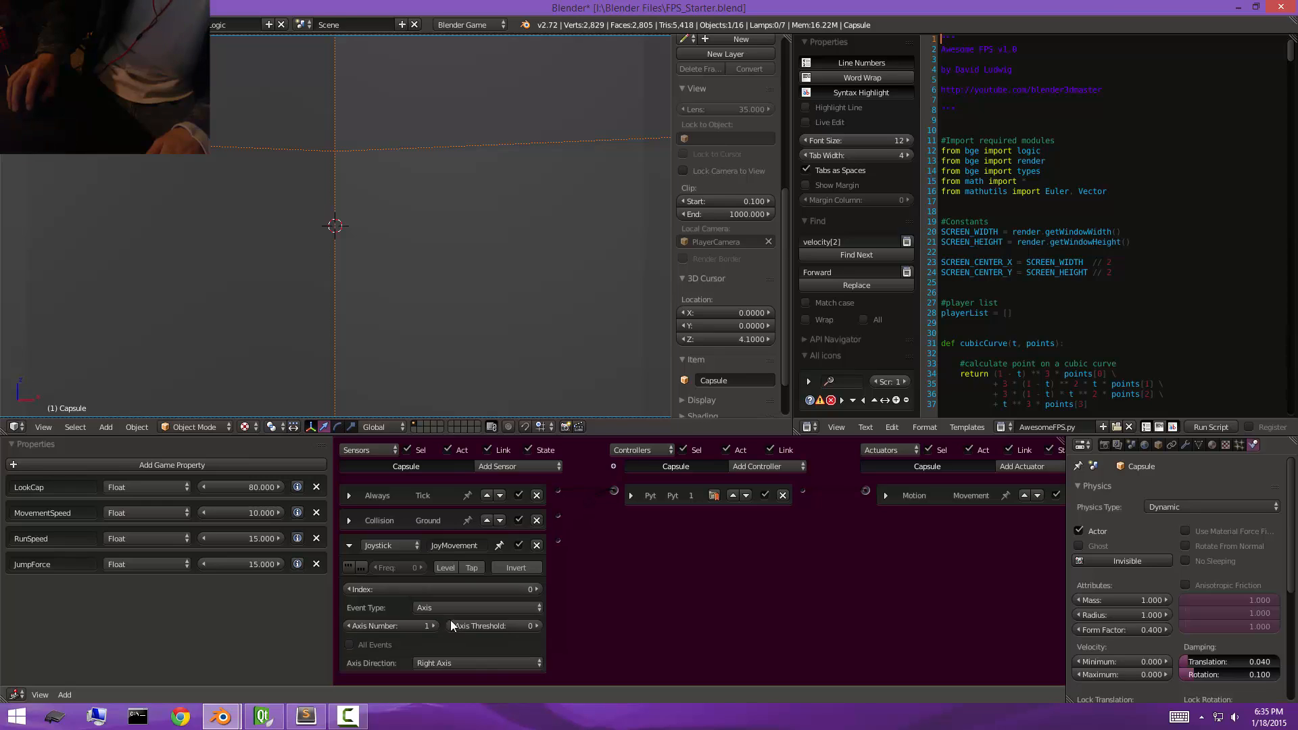
click(475, 664)
click(365, 645)
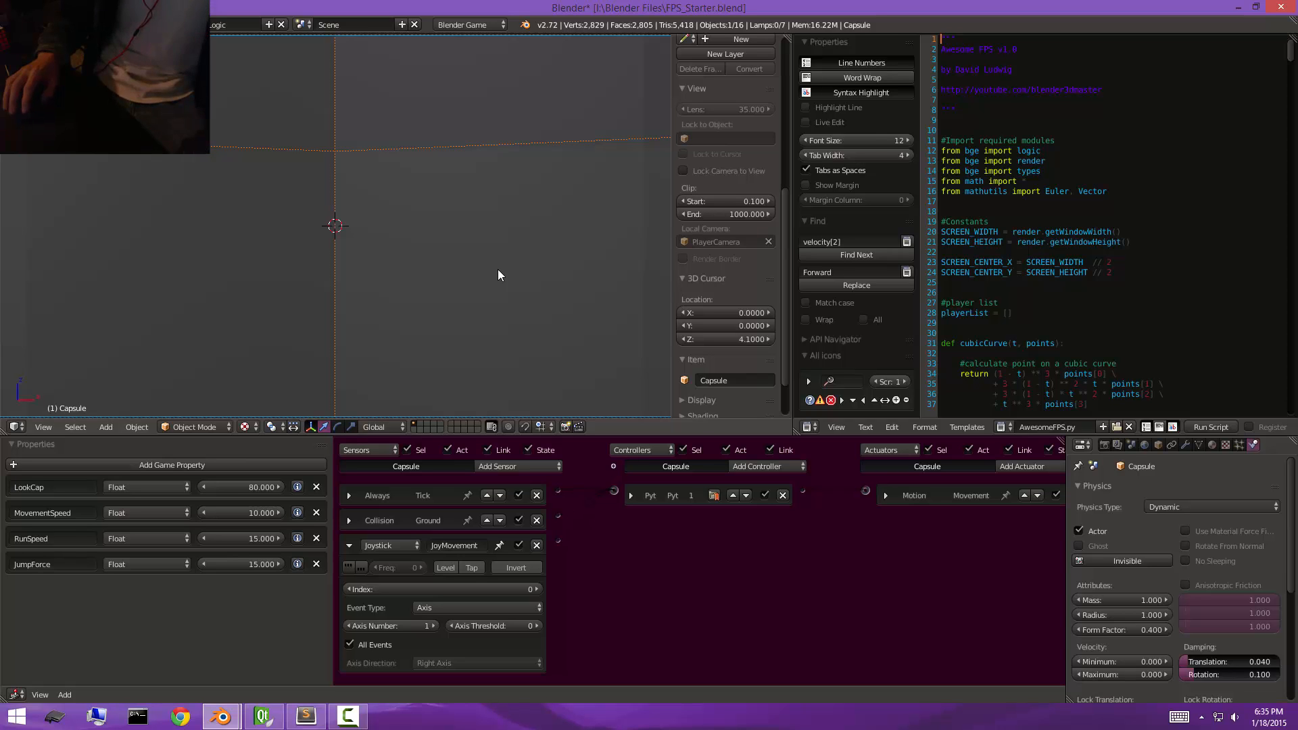
key(p)
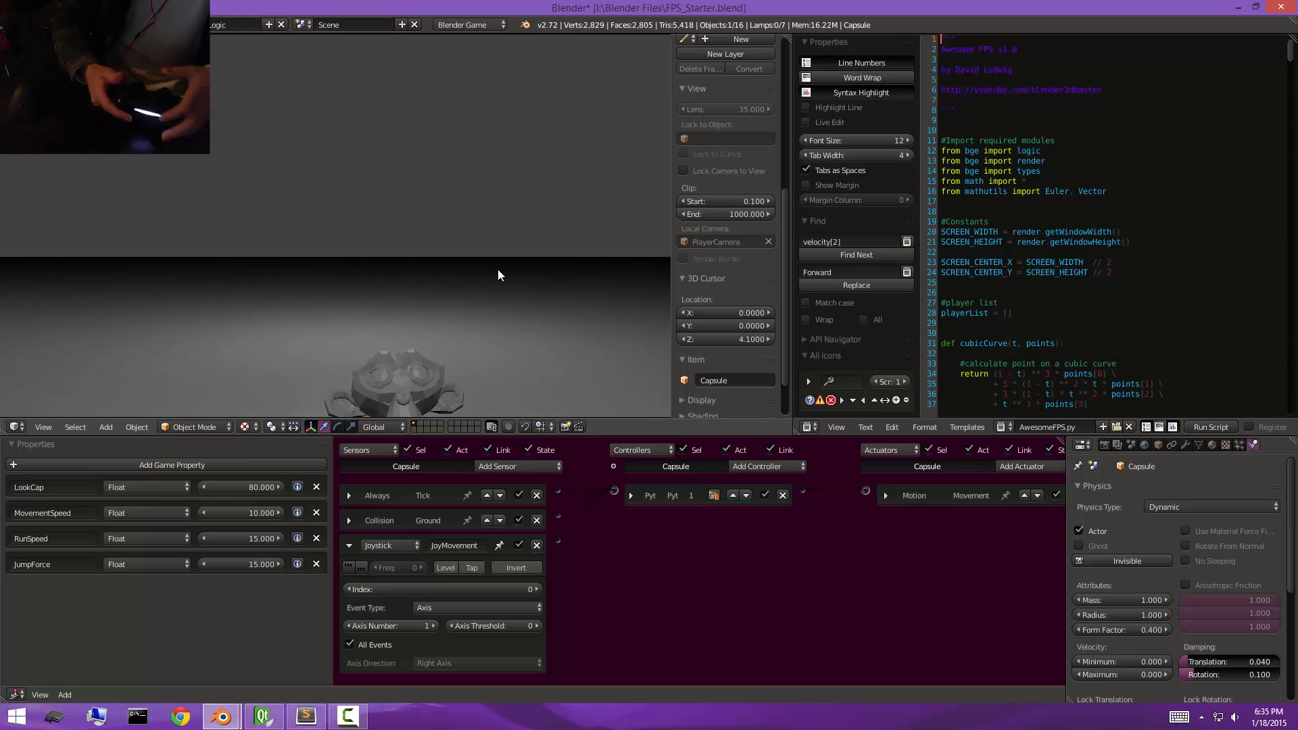
key(Escape)
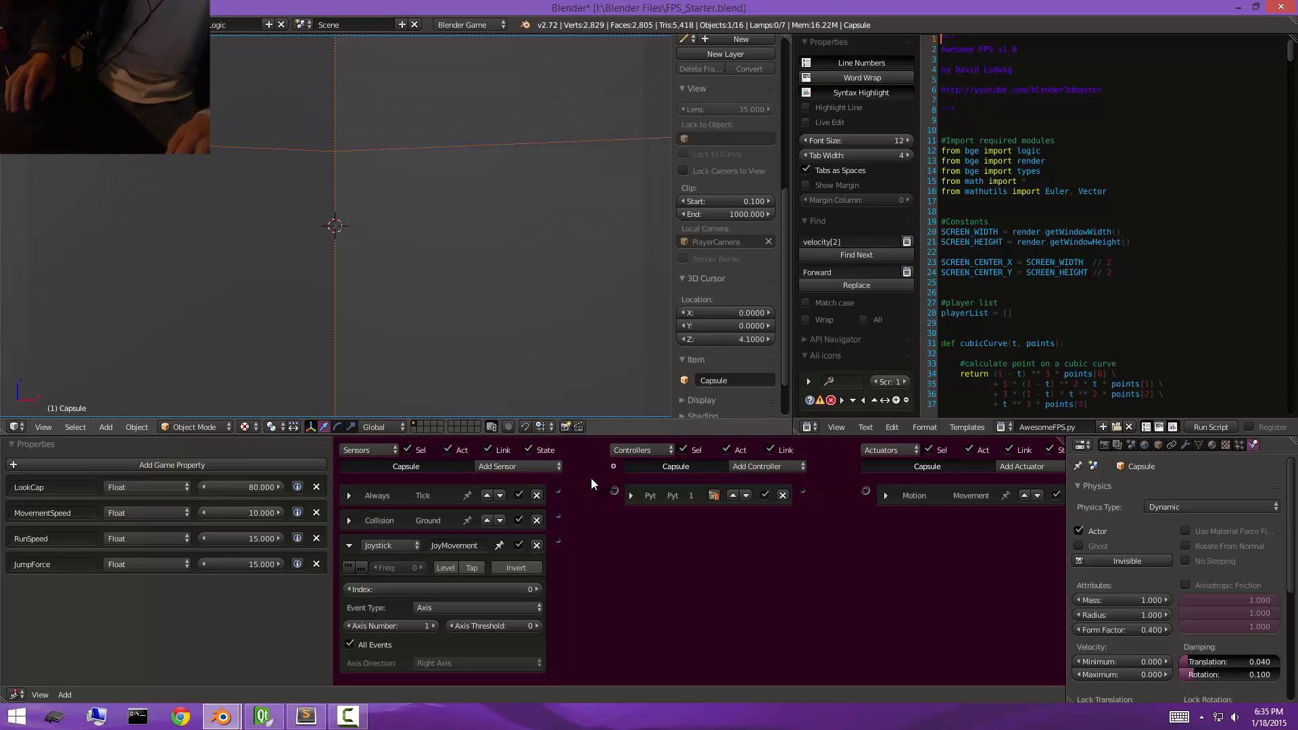
Add a second Joystick sensor named JoyLook and link it to the Python controller.
click(517, 467)
click(506, 540)
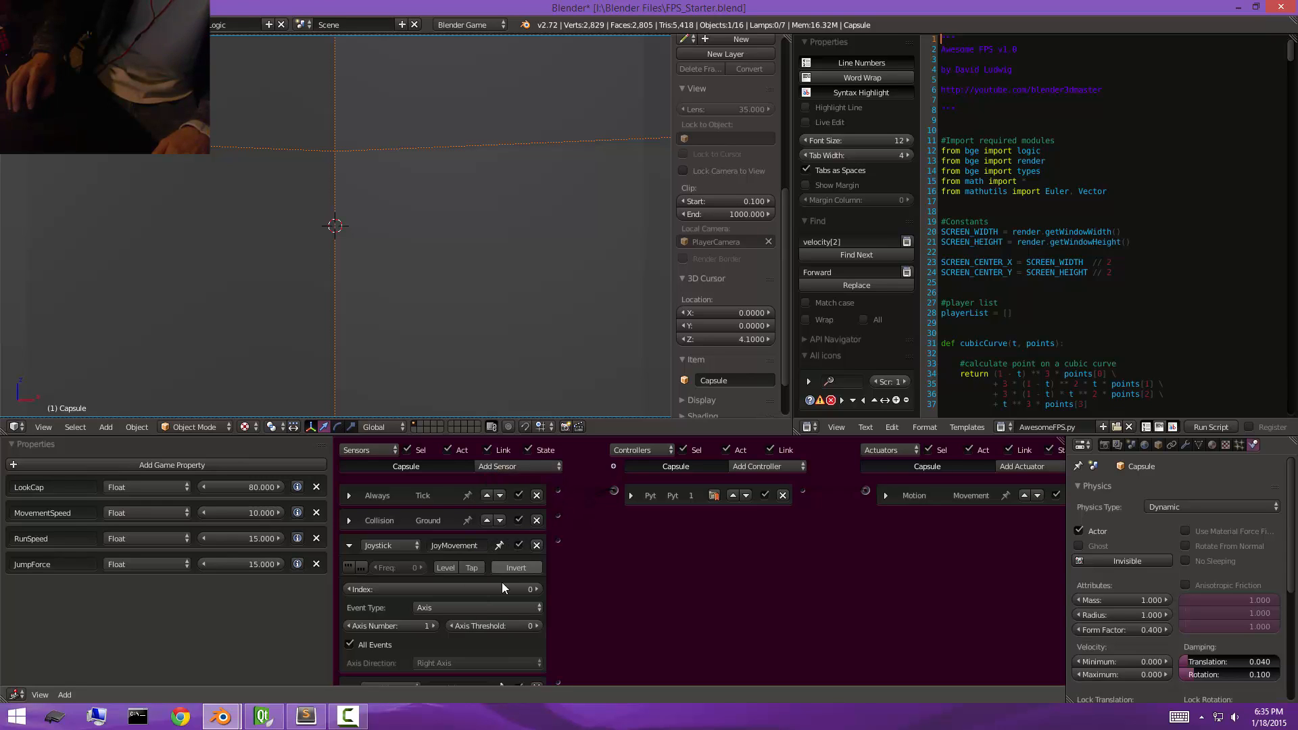
scroll(506, 505, down, 4)
click(448, 591)
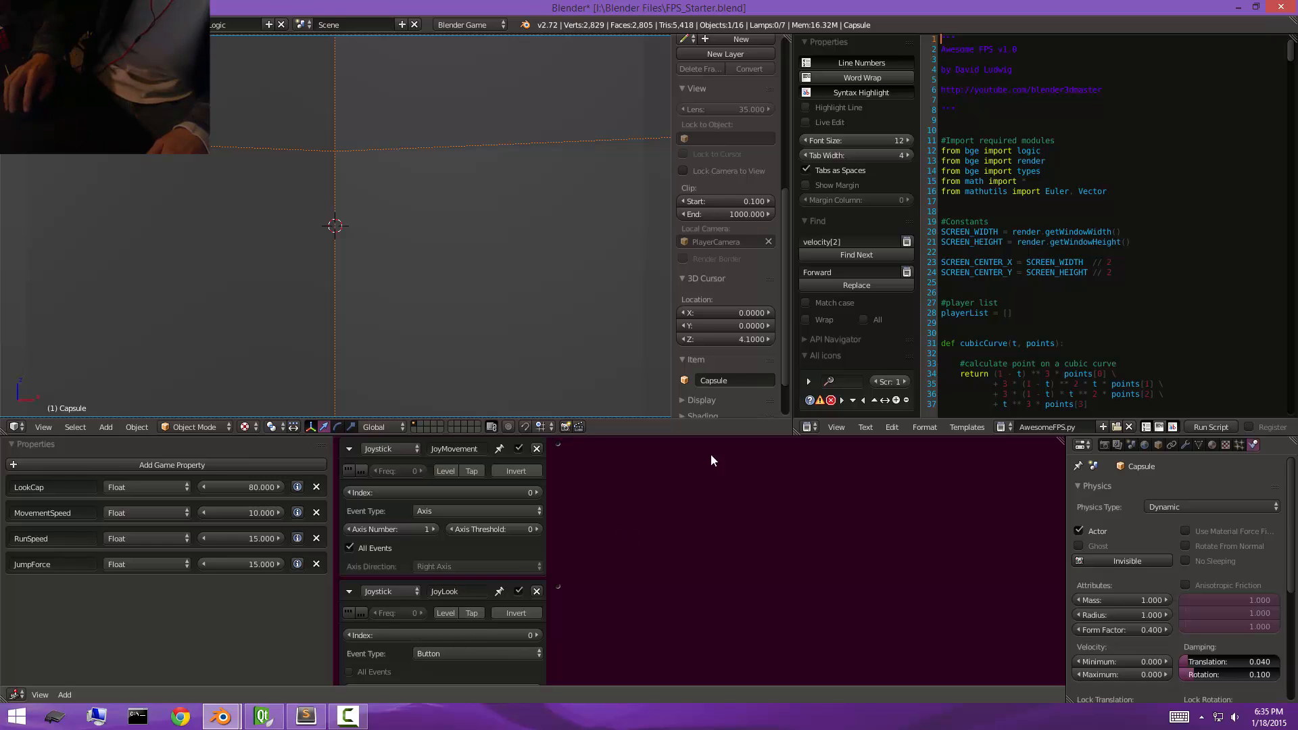
scroll(576, 633, up, 3)
drag(553, 673, 611, 480)
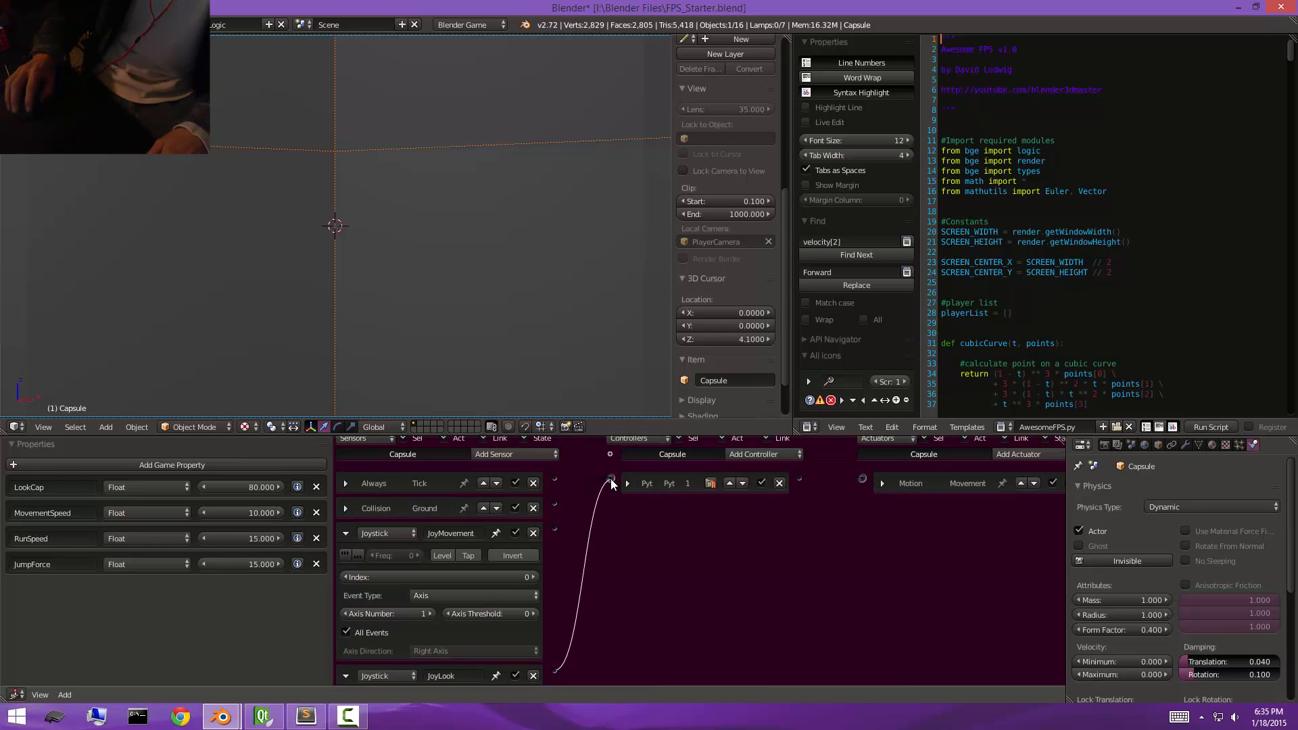
click(345, 533)
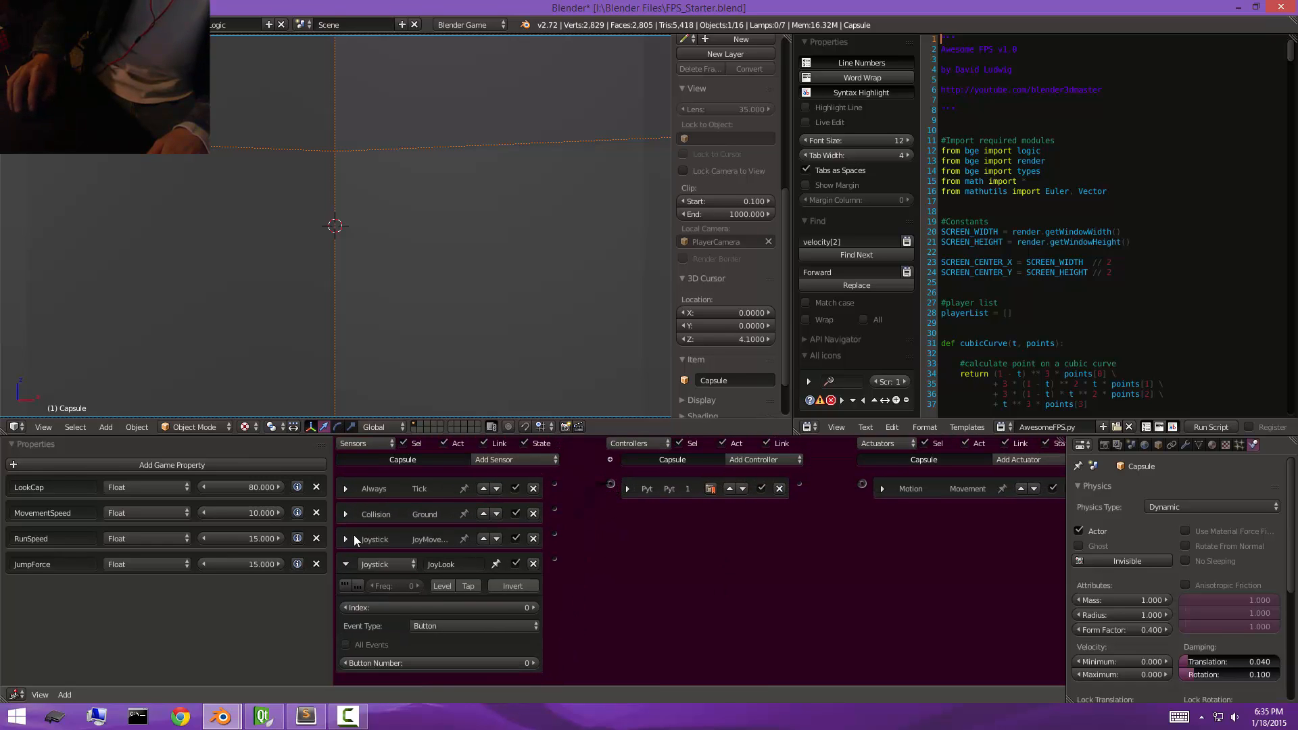
Configure the JoyLook sensor for Axis events with axis number 2 and All Events enabled, and test-run the game.
click(442, 624)
click(447, 598)
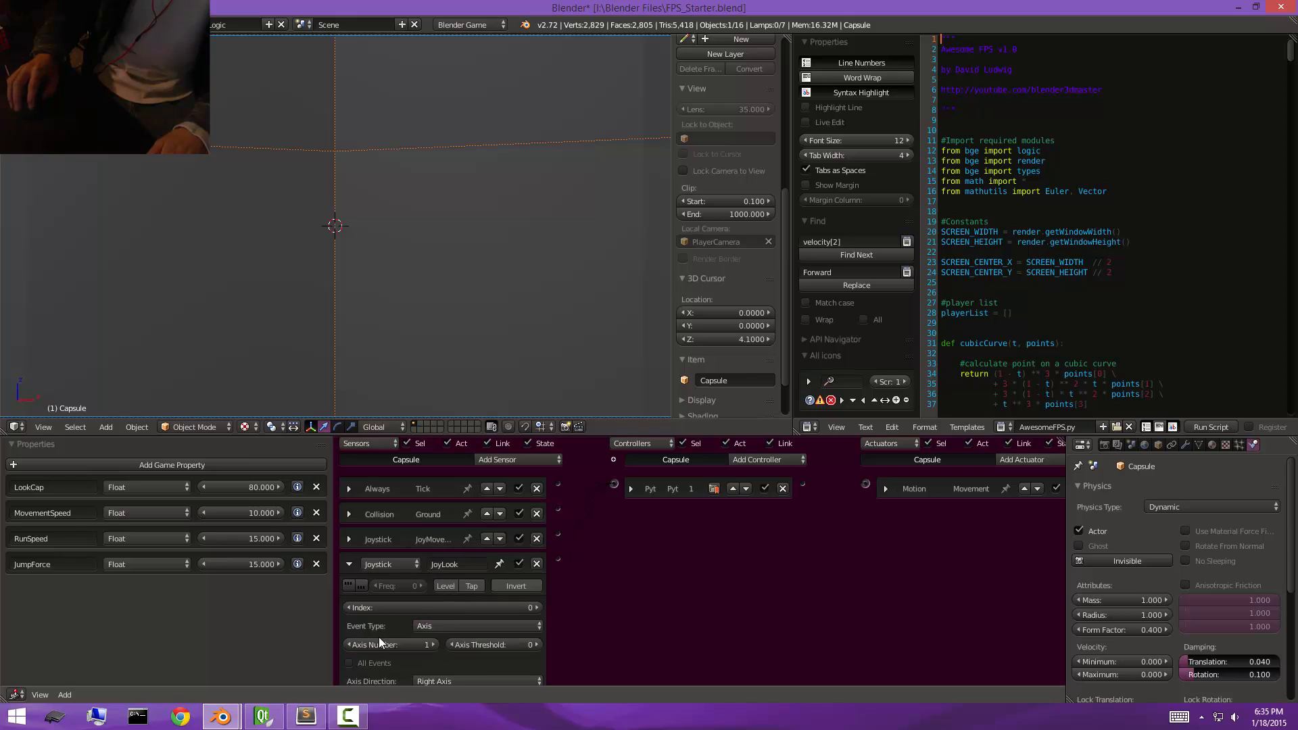
click(434, 645)
scroll(447, 629, down, 2)
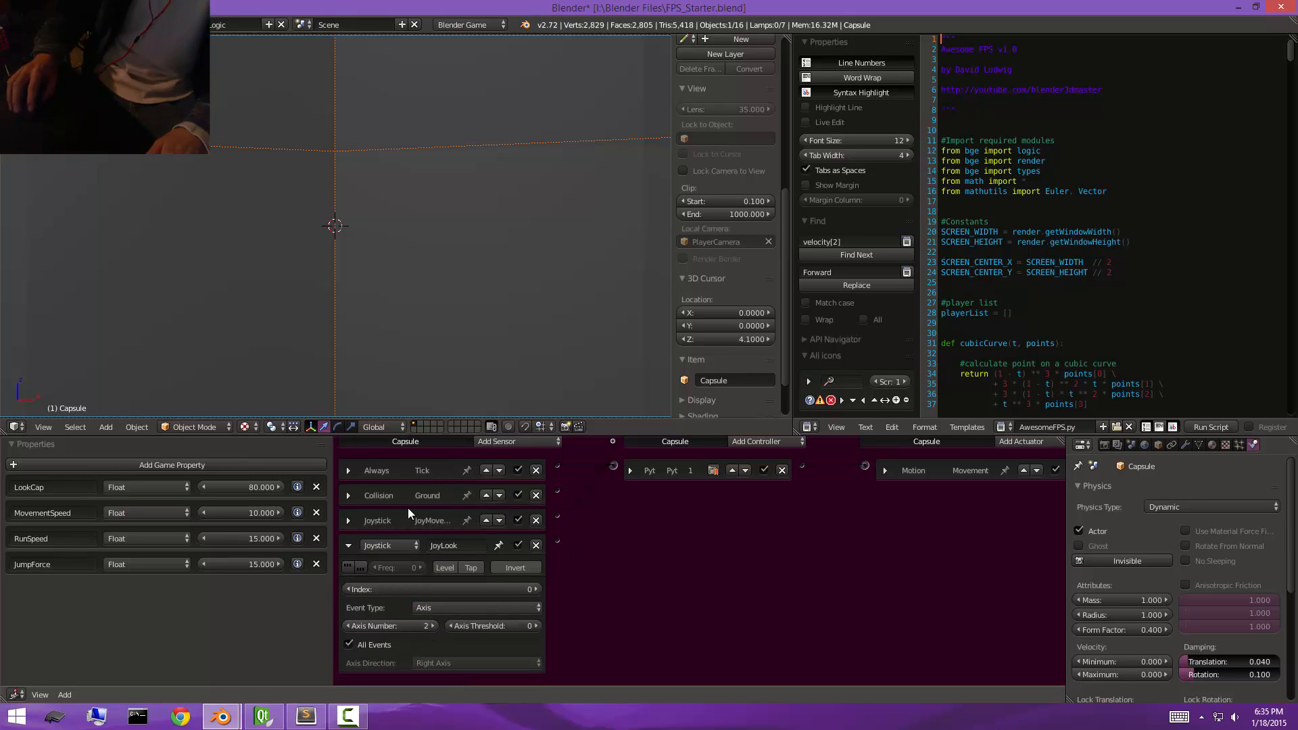
key(p)
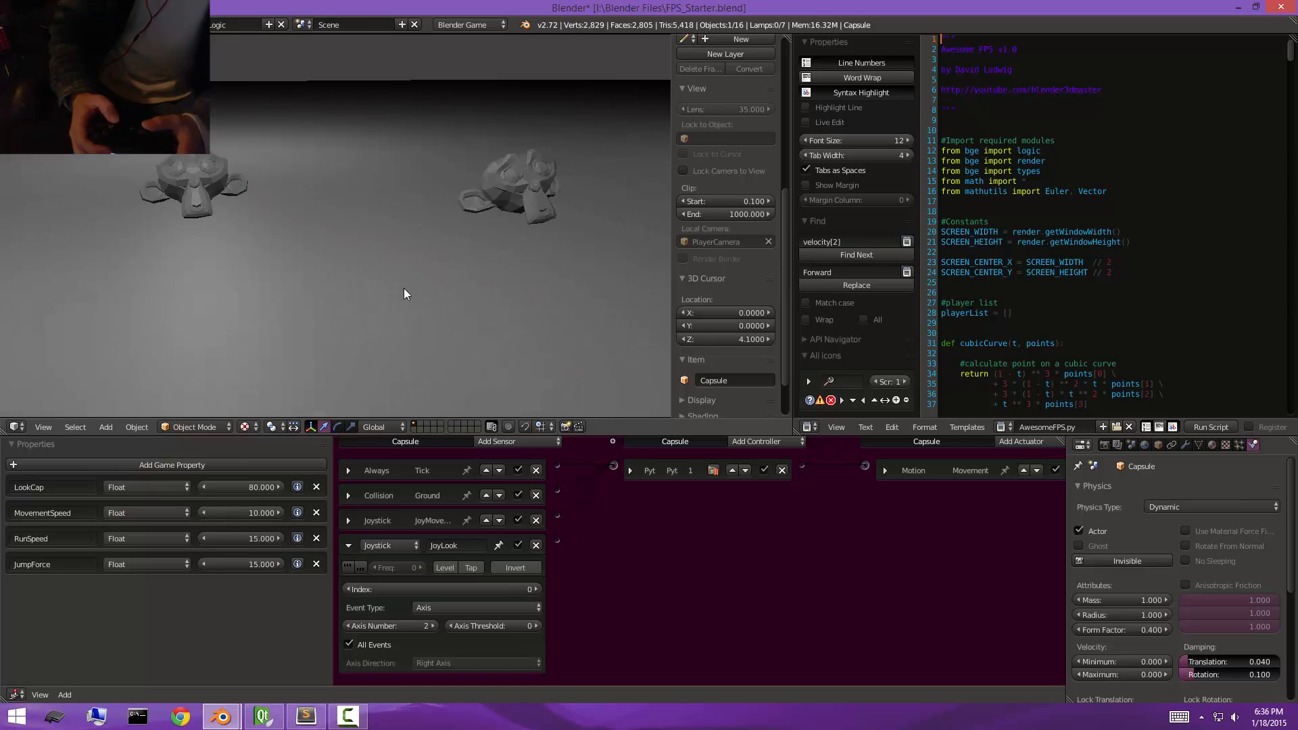
key(Escape)
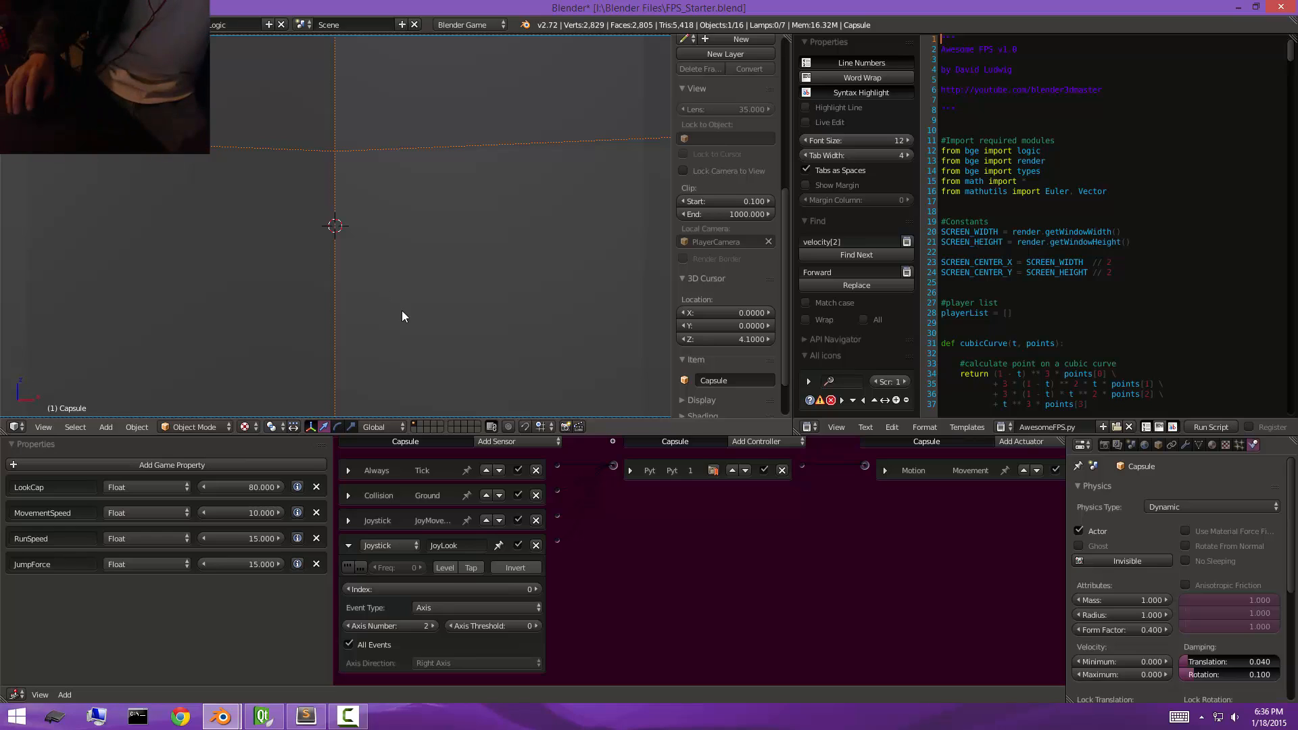
Add a Float game property named JoyLookSensitivity with value 0.1 to the capsule and start a test run.
click(172, 465)
click(35, 590)
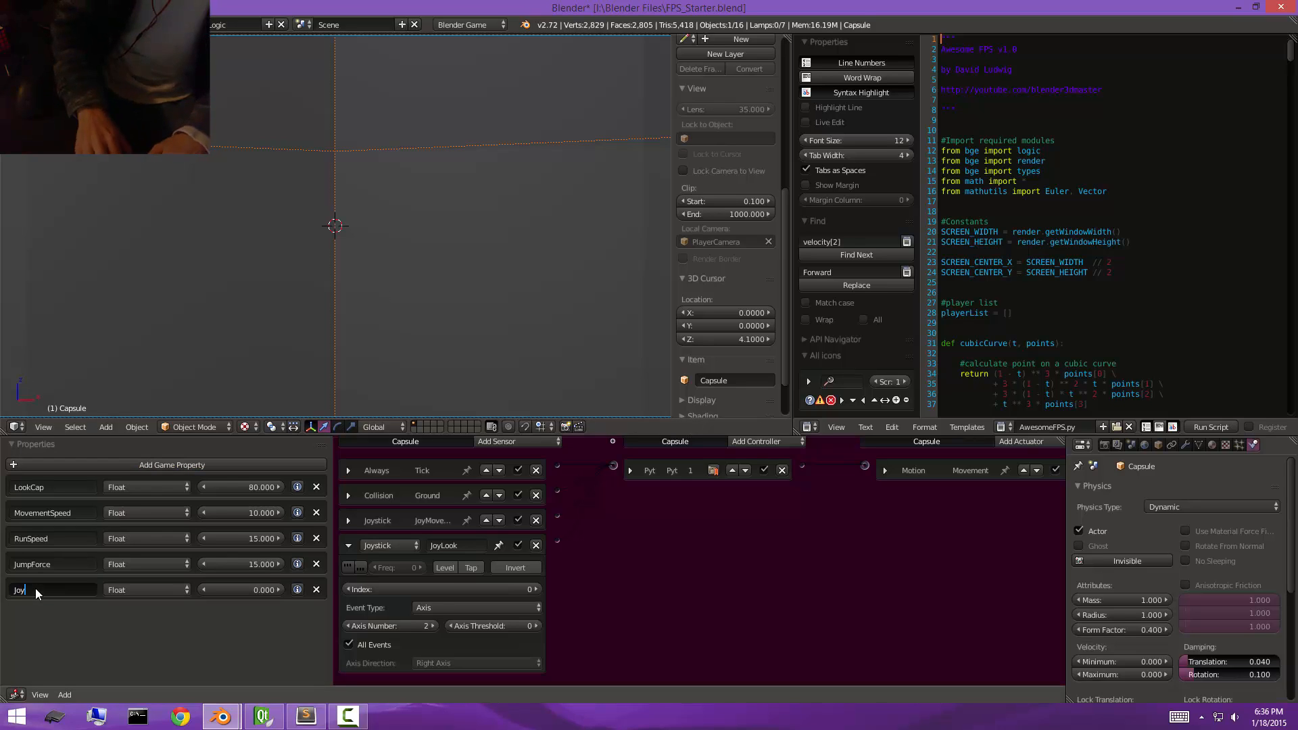
text(JoyLookSensiti)
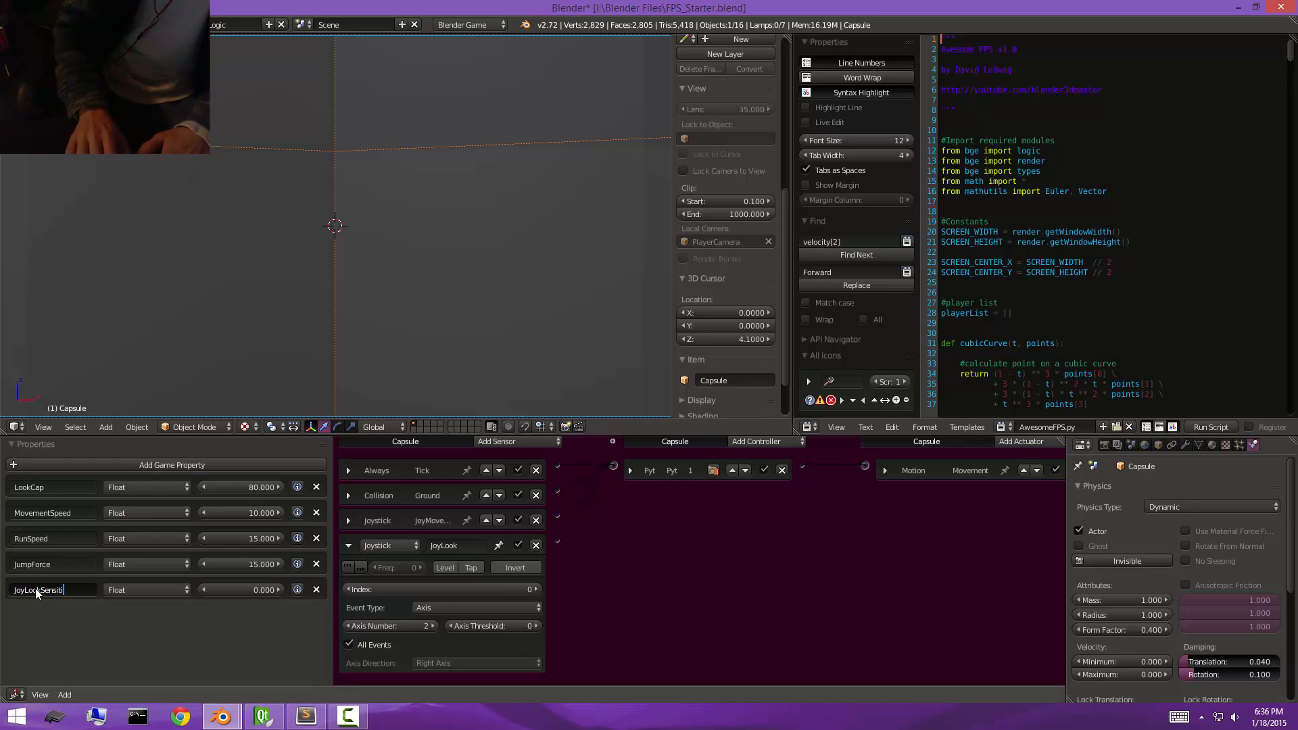
text(vity)
key(Tab)
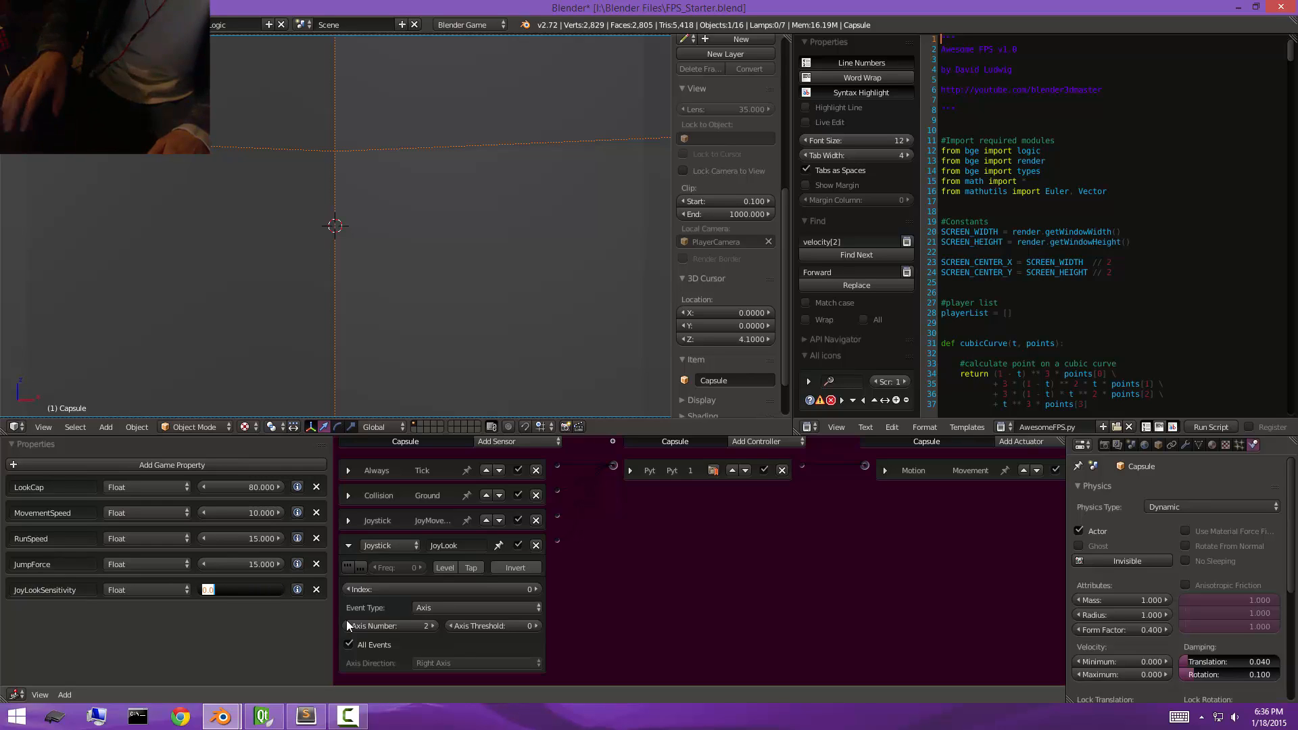
text(.1)
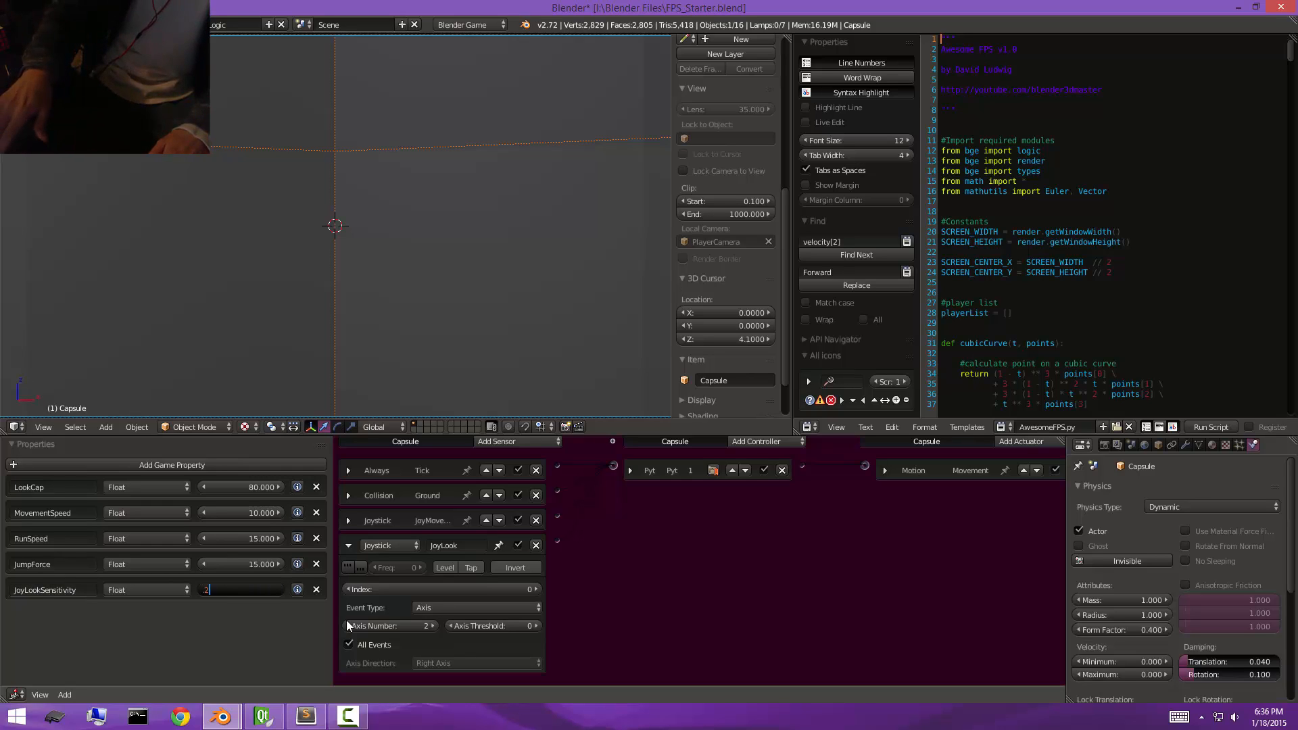
key(Return)
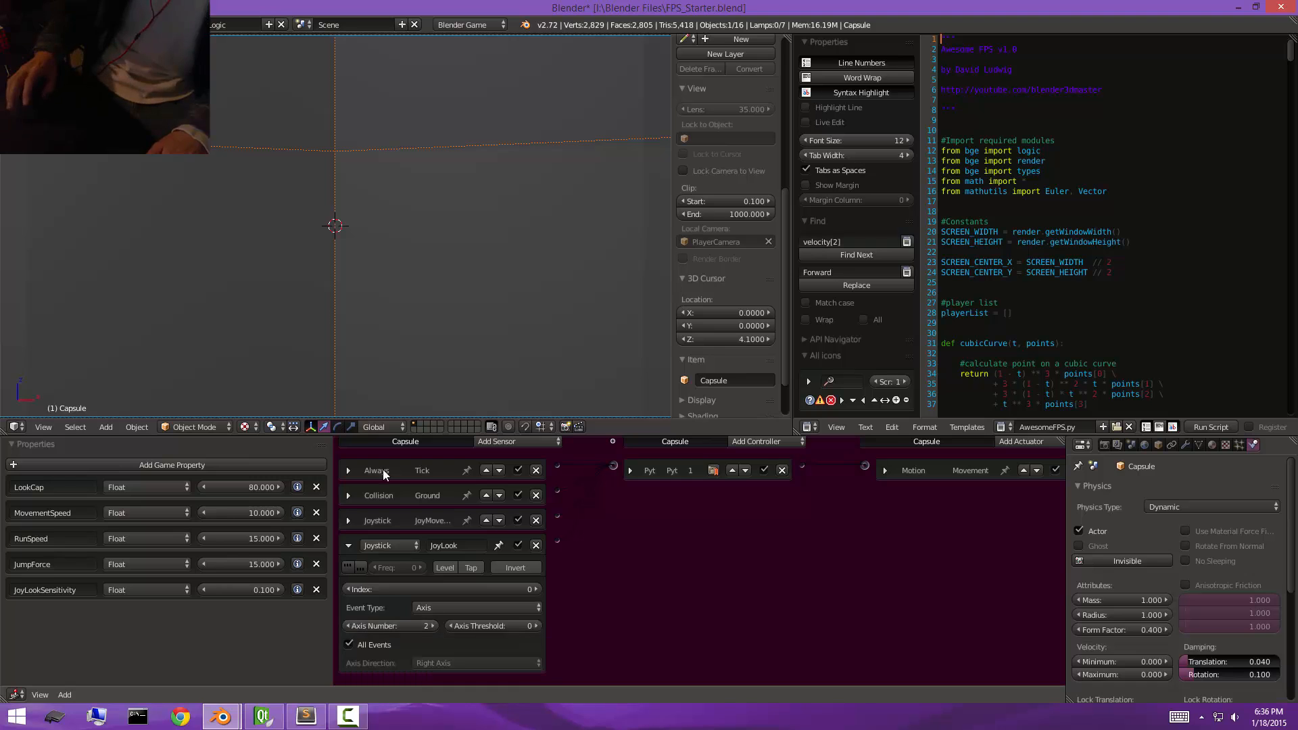
key(p)
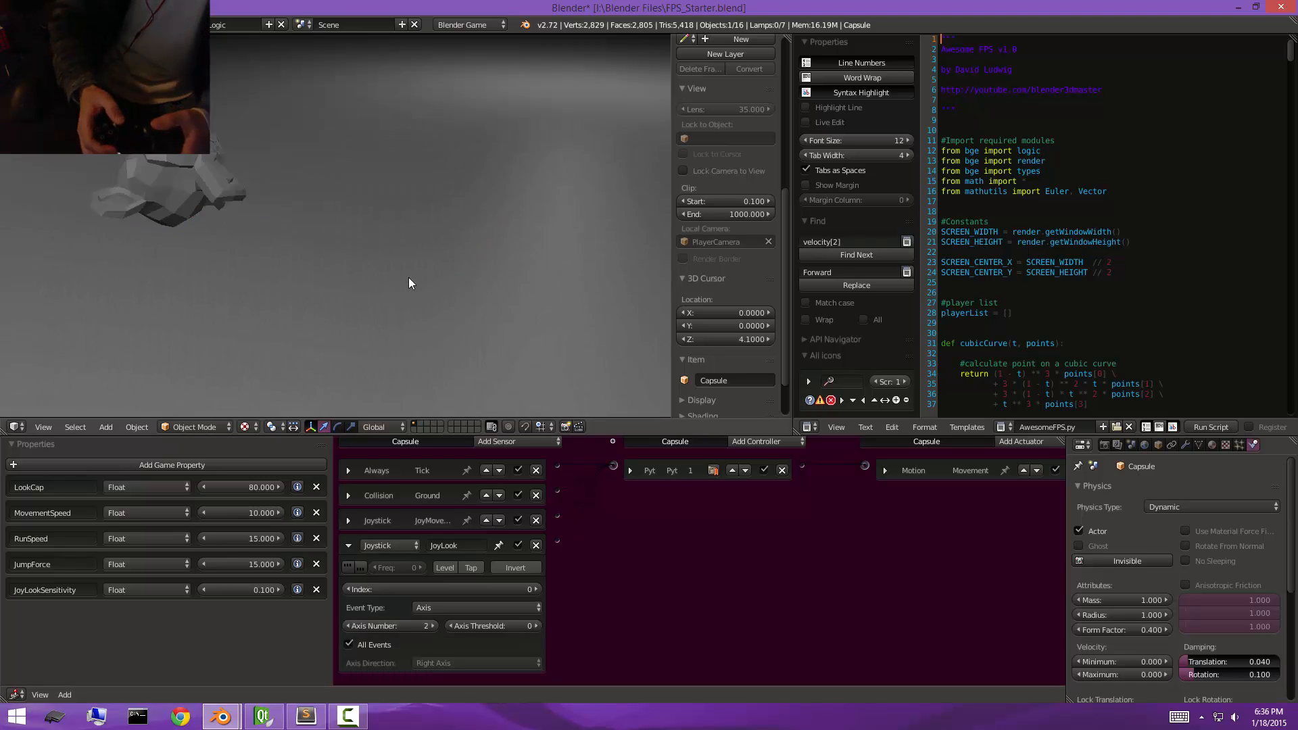
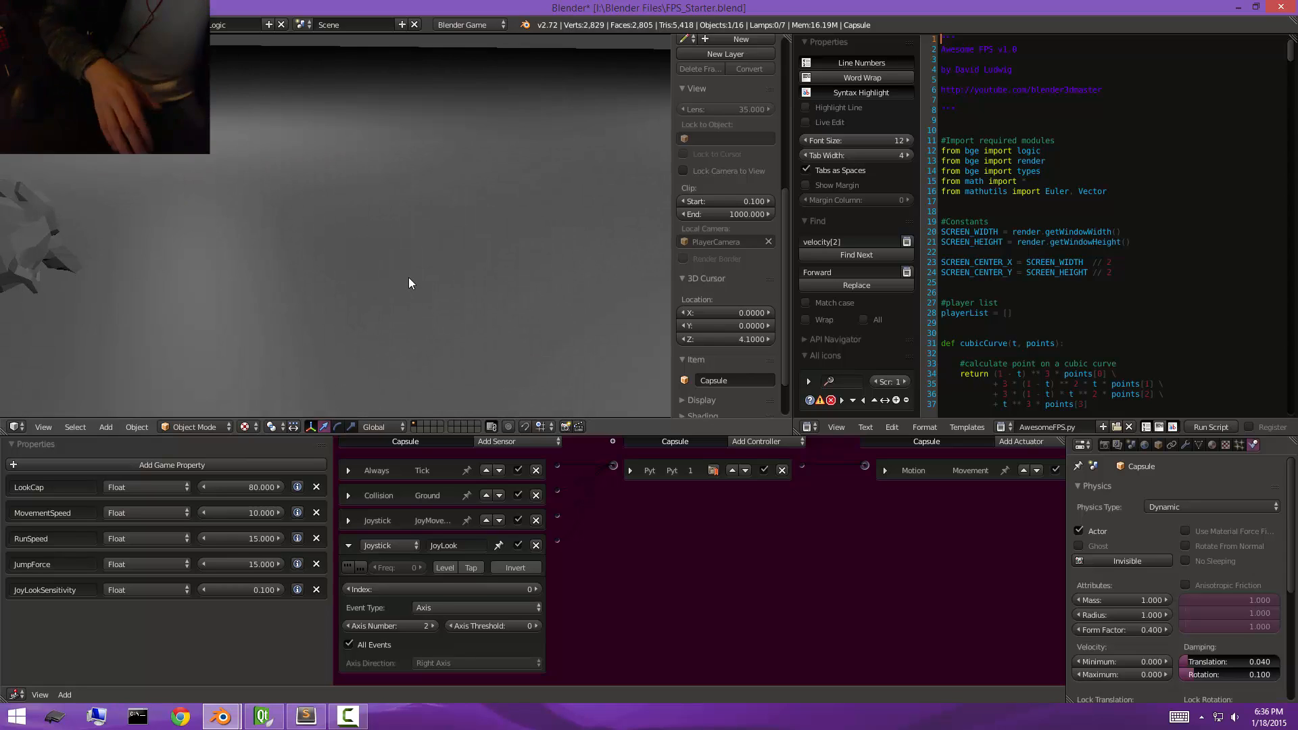
End the test run, add a Joystick sensor named JoyJump to the capsule and link it to the Python controller.
key(Escape)
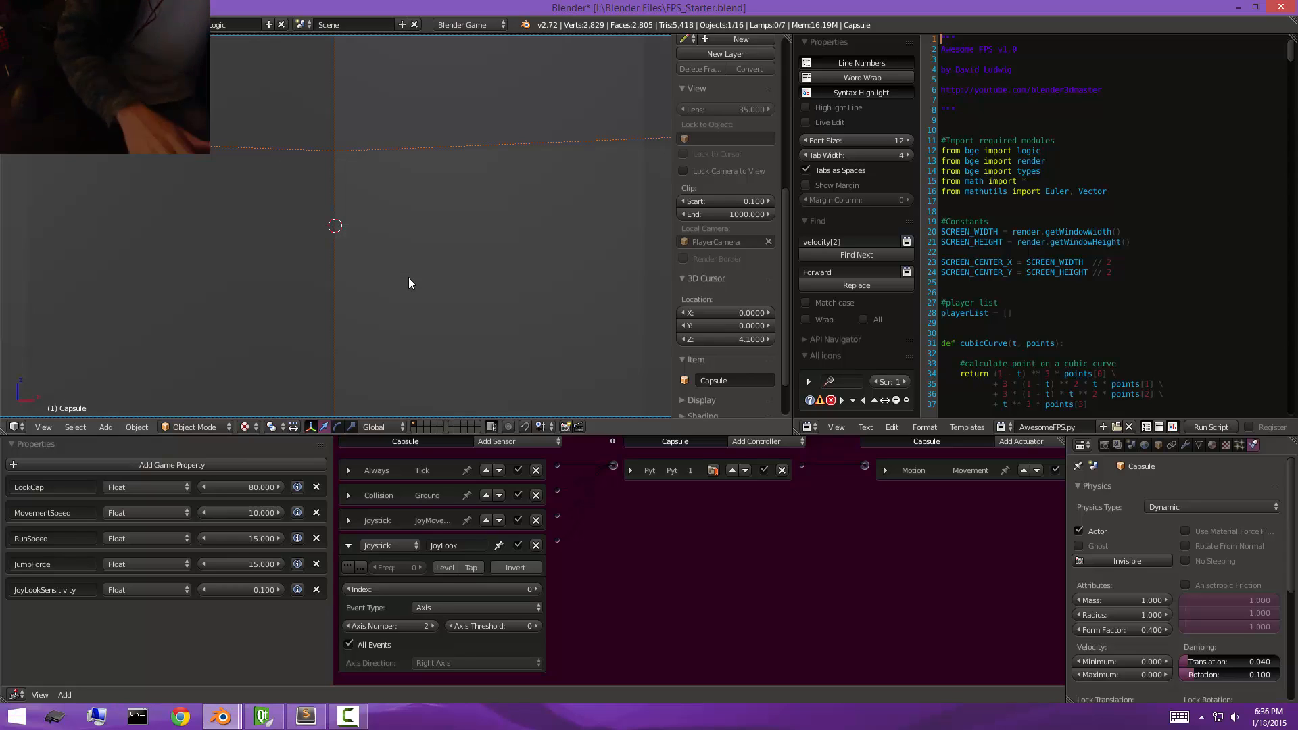
click(347, 544)
click(497, 469)
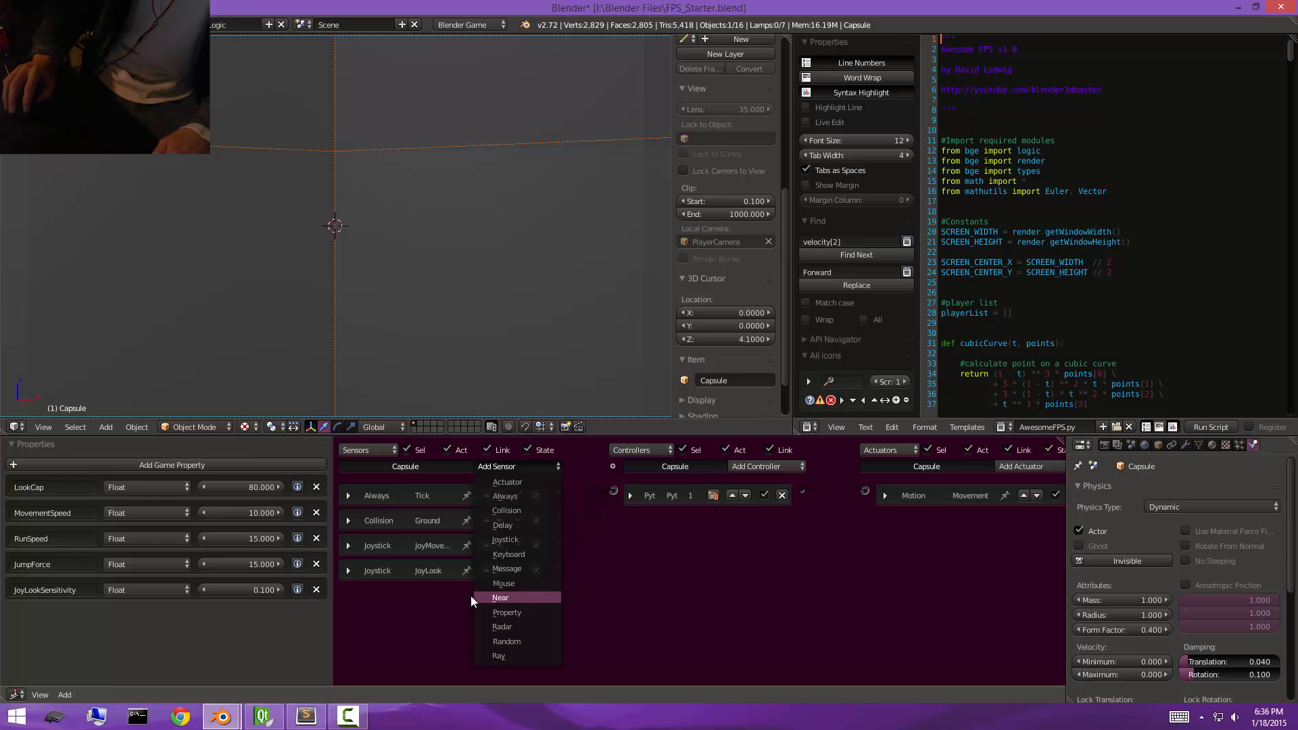
click(524, 540)
click(464, 596)
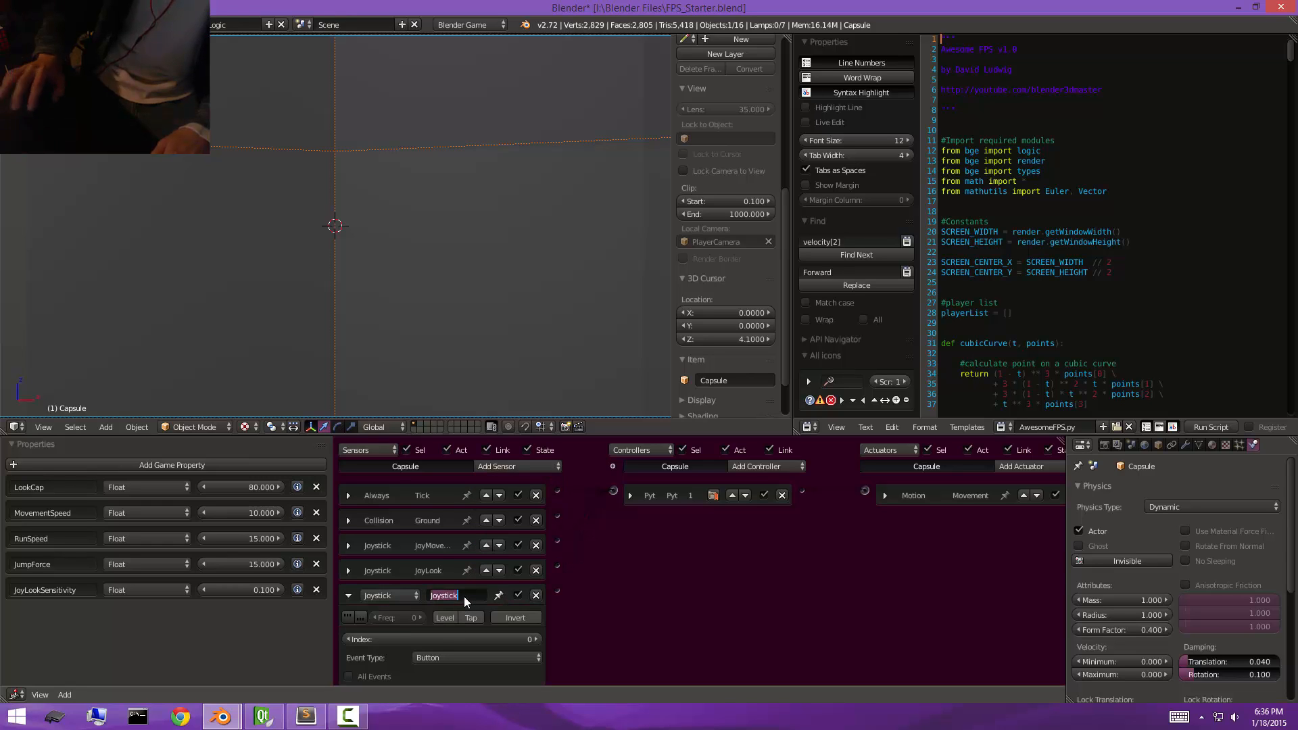
text(JoyJu)
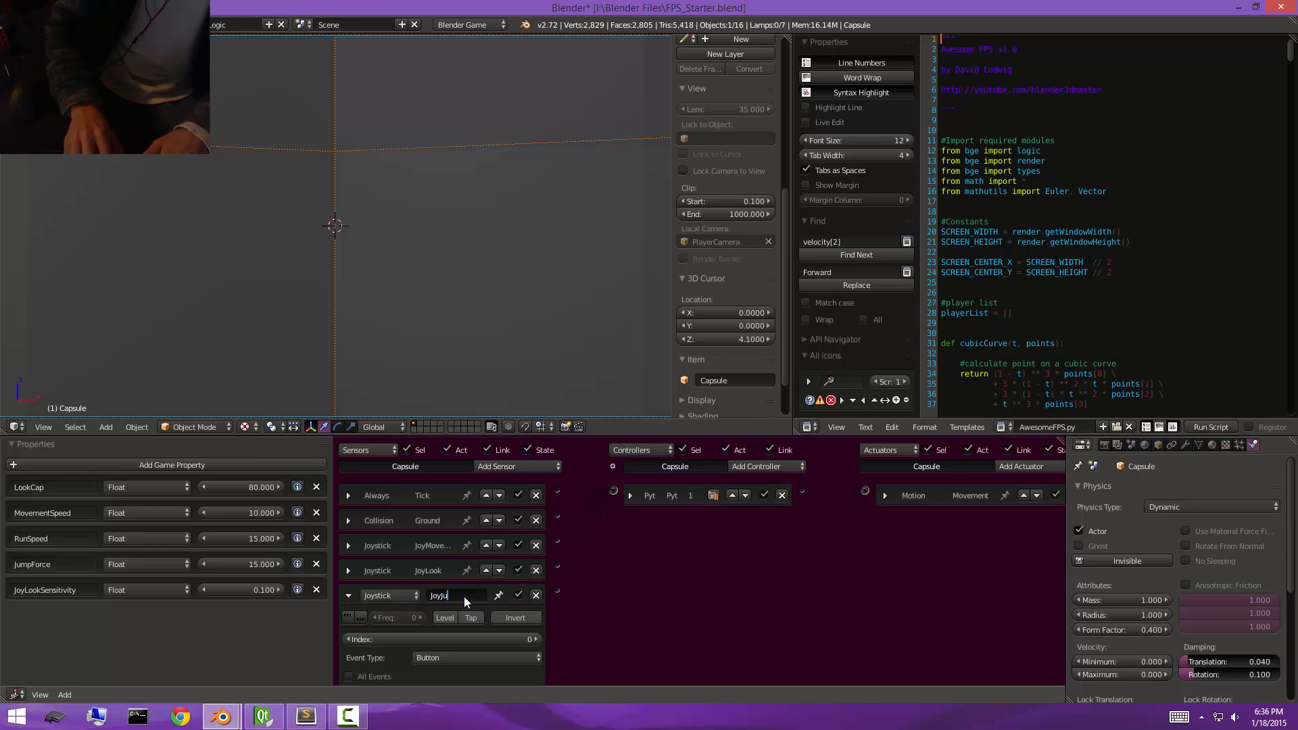
text(mp)
key(Return)
drag(557, 593, 627, 493)
Set the JoyJump sensor's button number to 1 and test-run the game with the gamepad.
scroll(574, 554, down, 1)
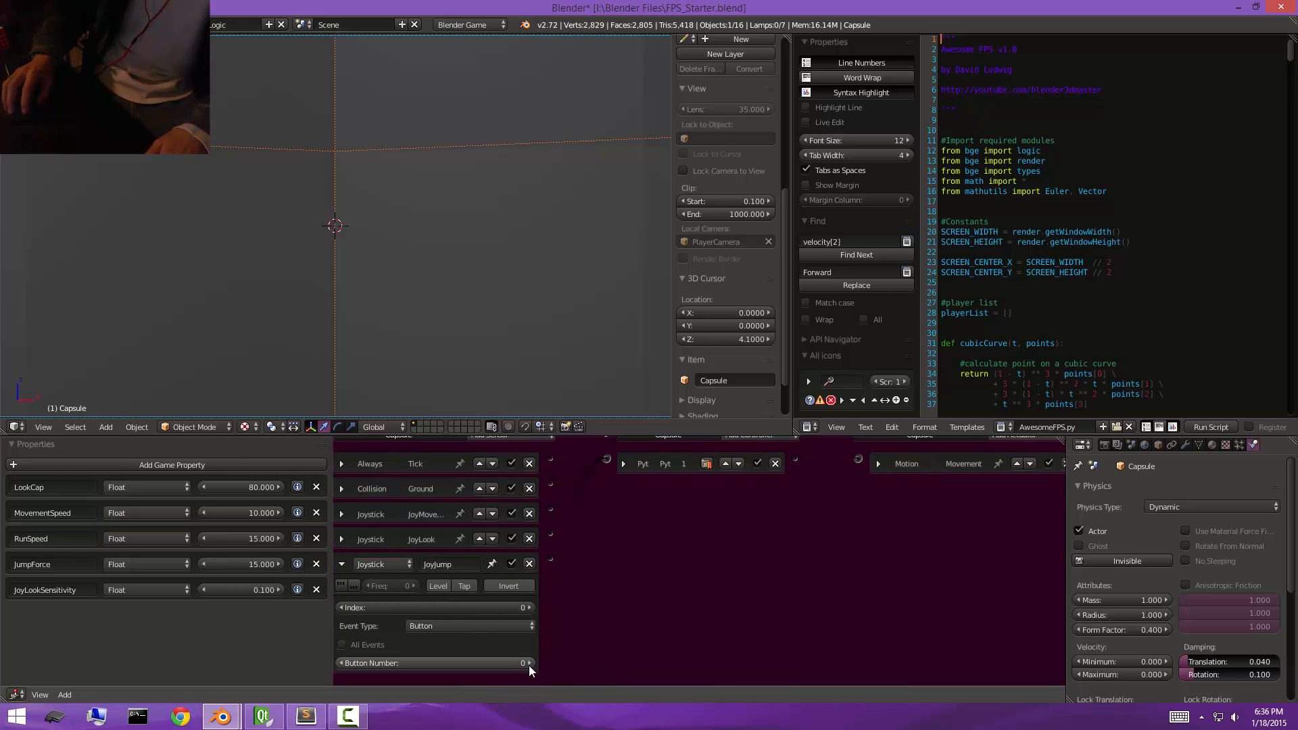
click(529, 663)
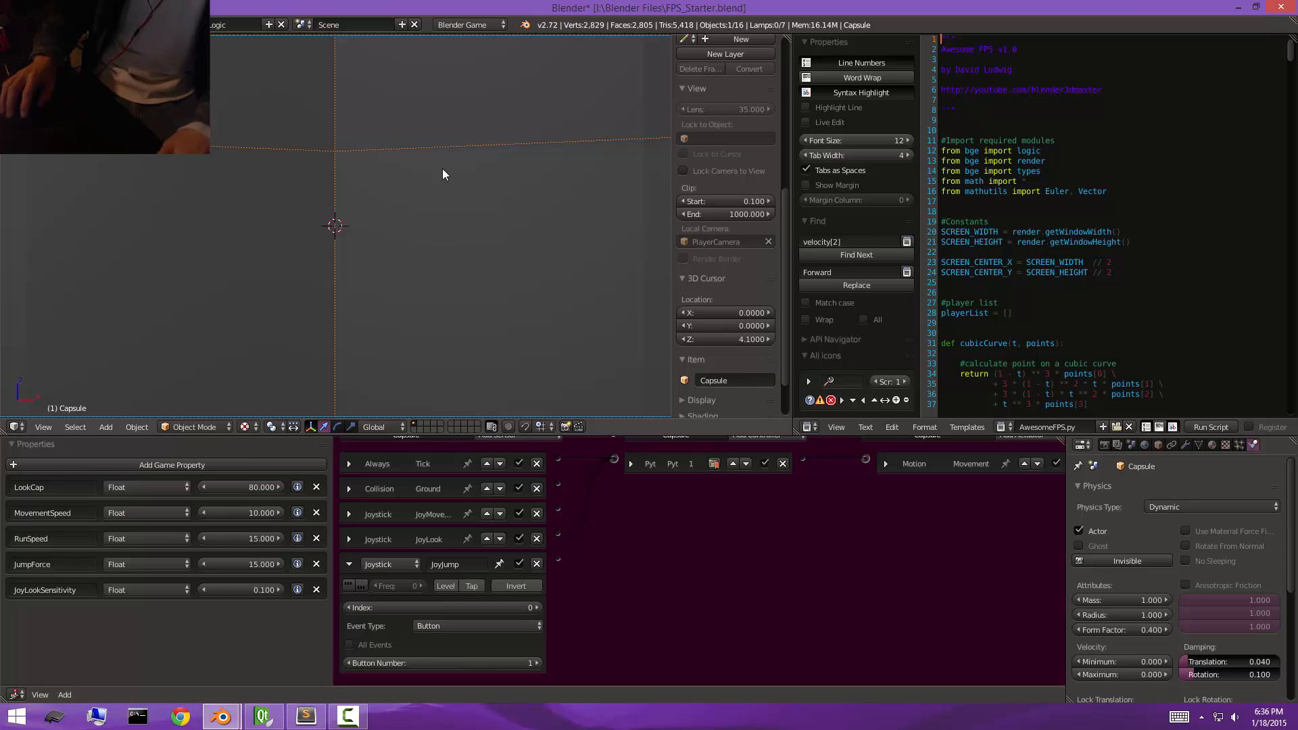
key(p)
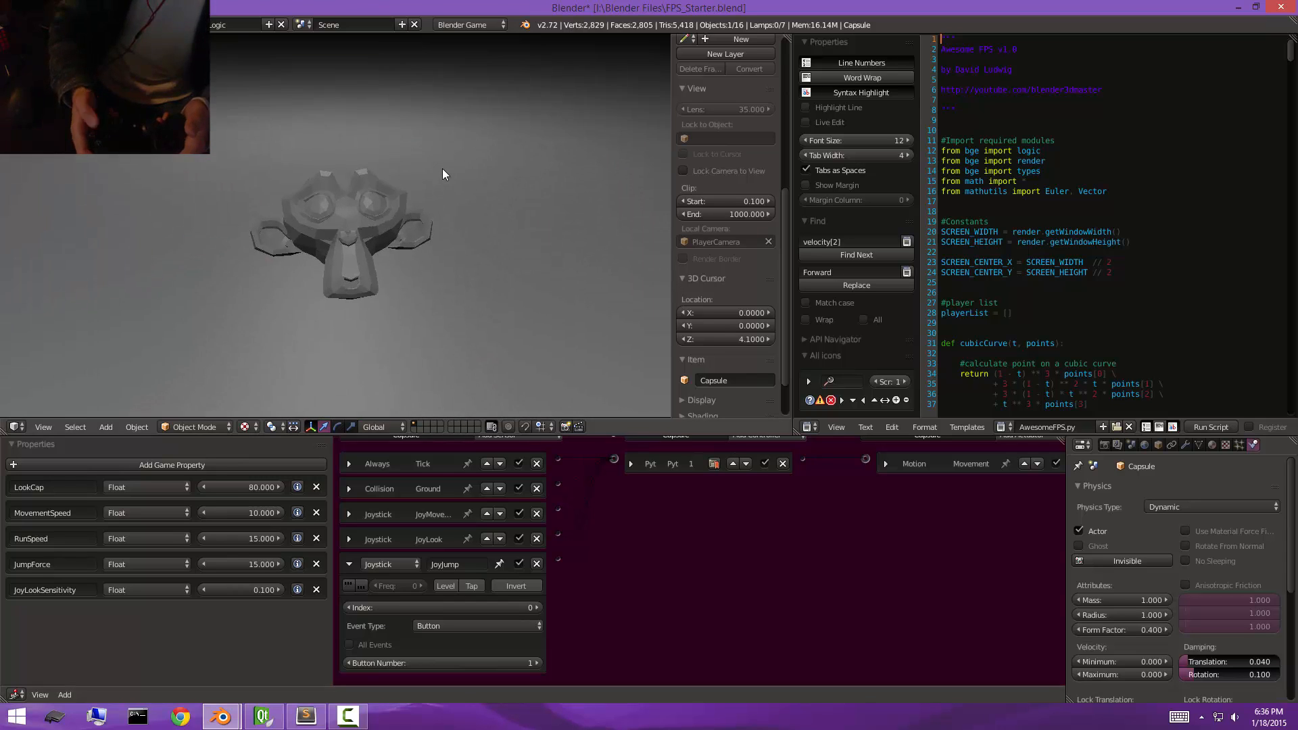
key(Escape)
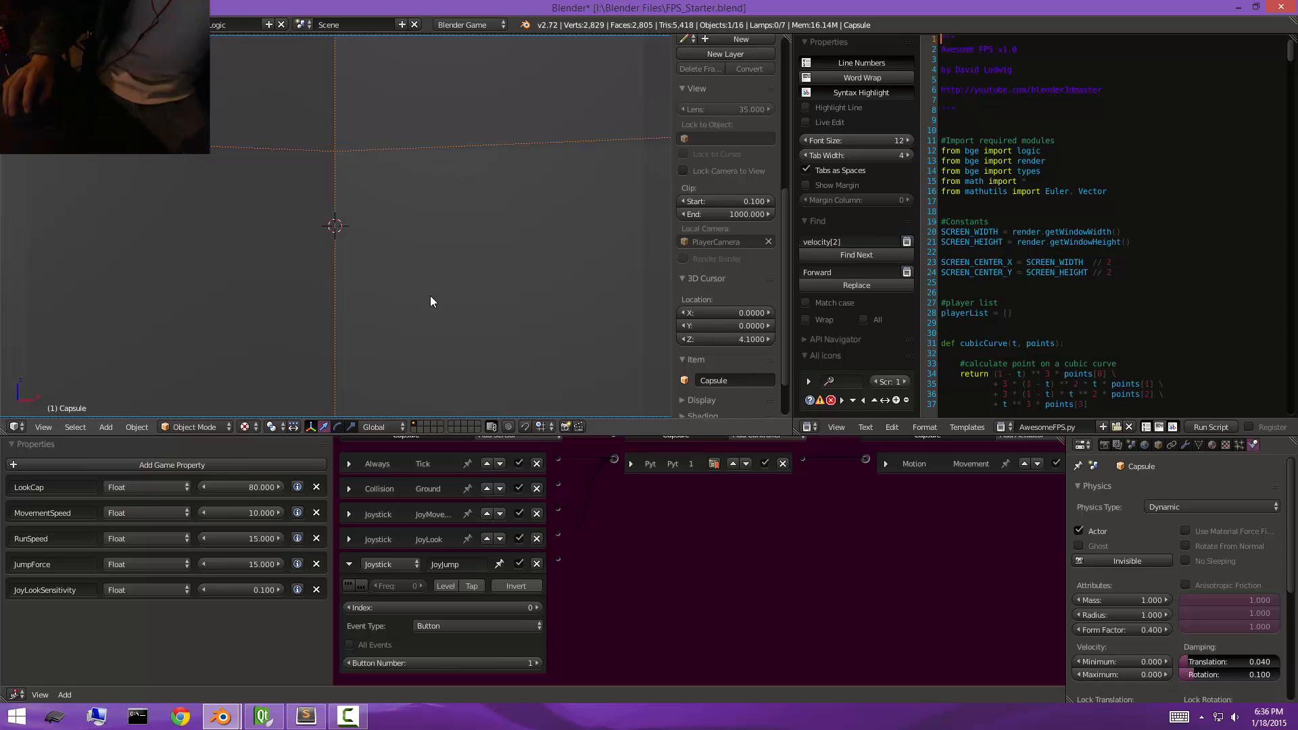
Collapse the JoyJump sensor and add another Joystick sensor named JoyRun to the capsule.
click(348, 564)
click(507, 465)
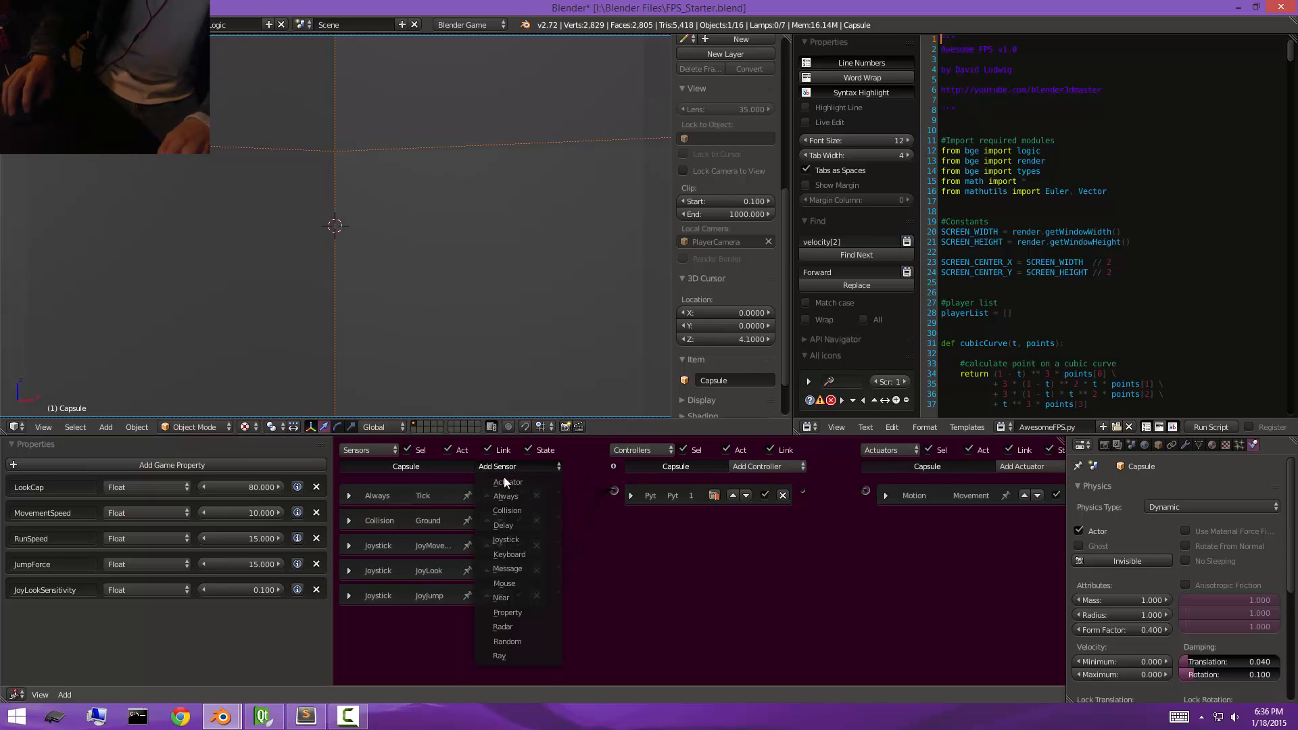
click(521, 538)
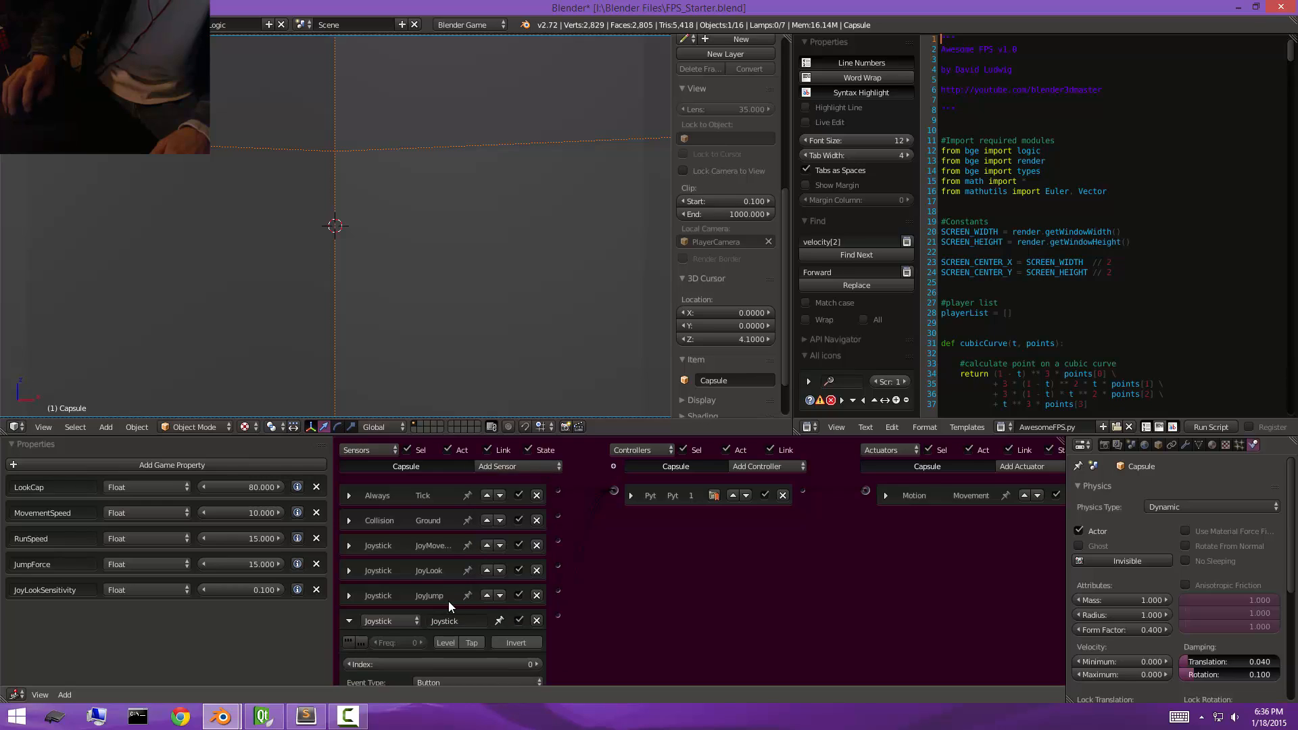
click(472, 609)
key(BackSpace)
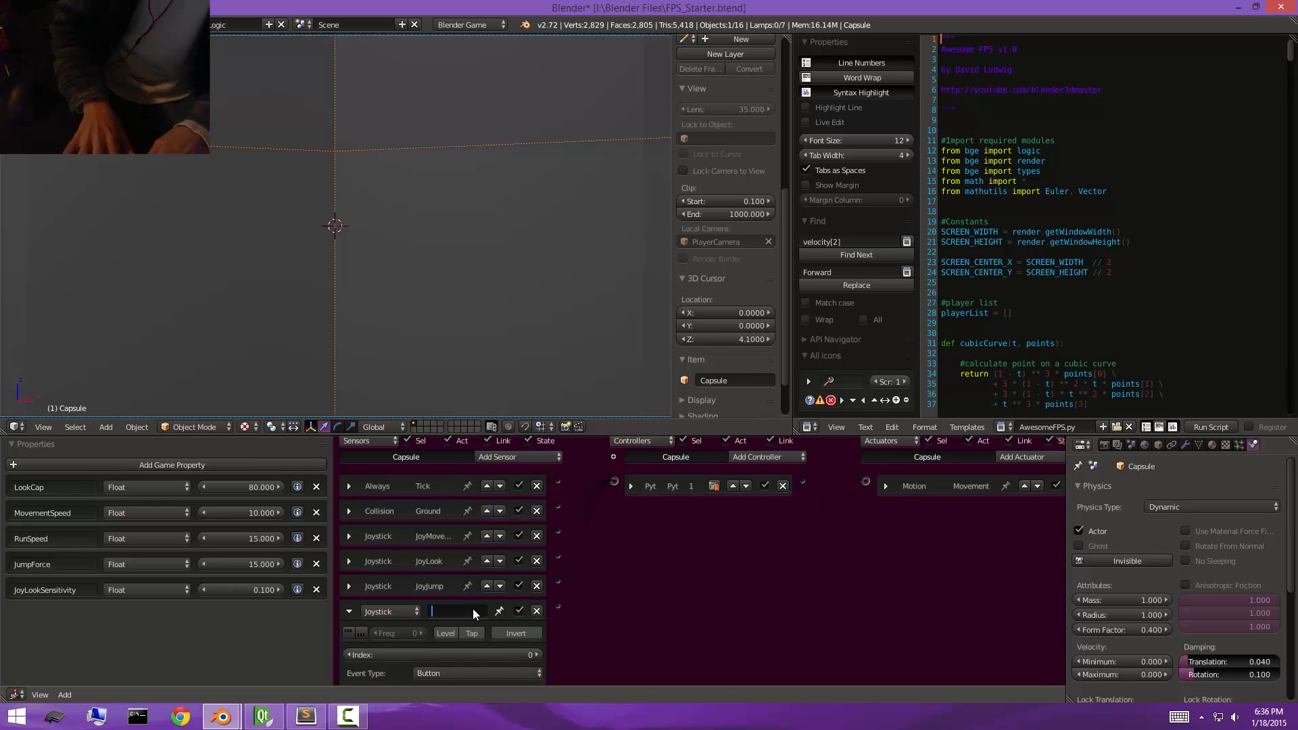
text(JoyRun)
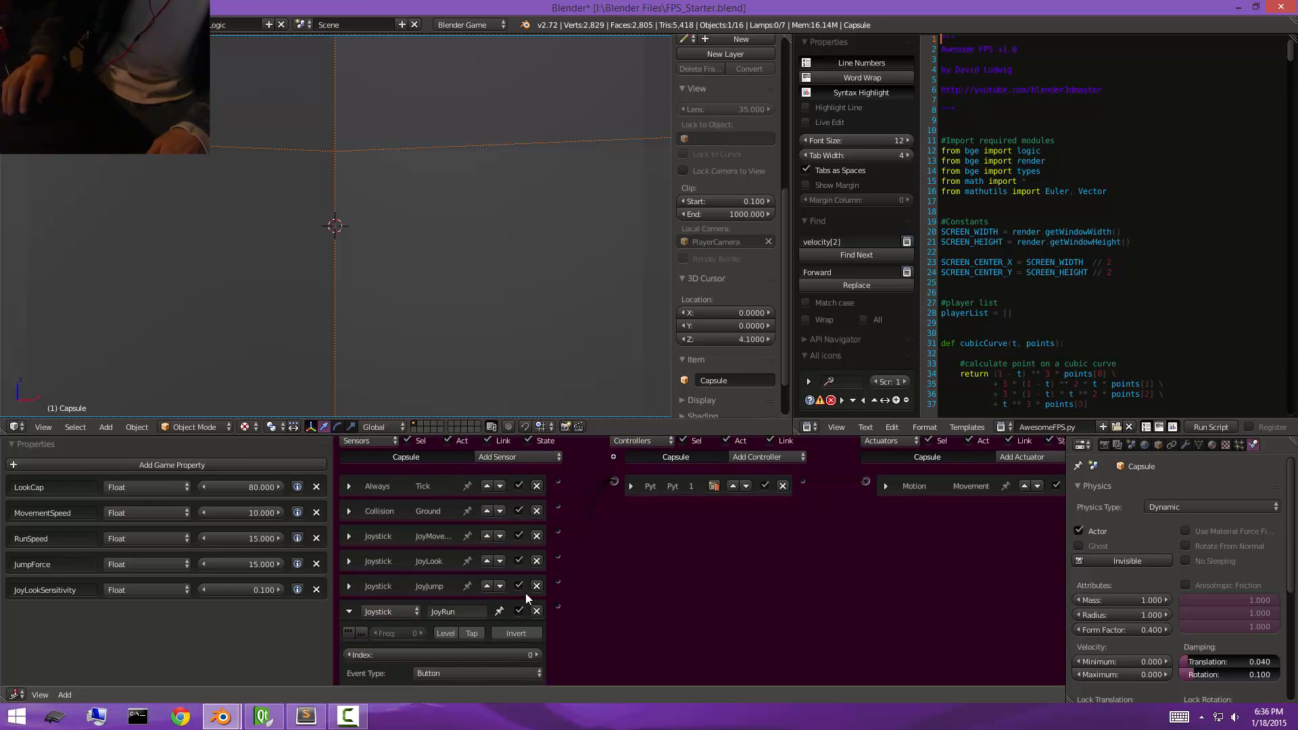
key(Return)
Set the JoyRun sensor's button number to 10 and test-run the game.
scroll(501, 608, down, 2)
click(490, 659)
text(10)
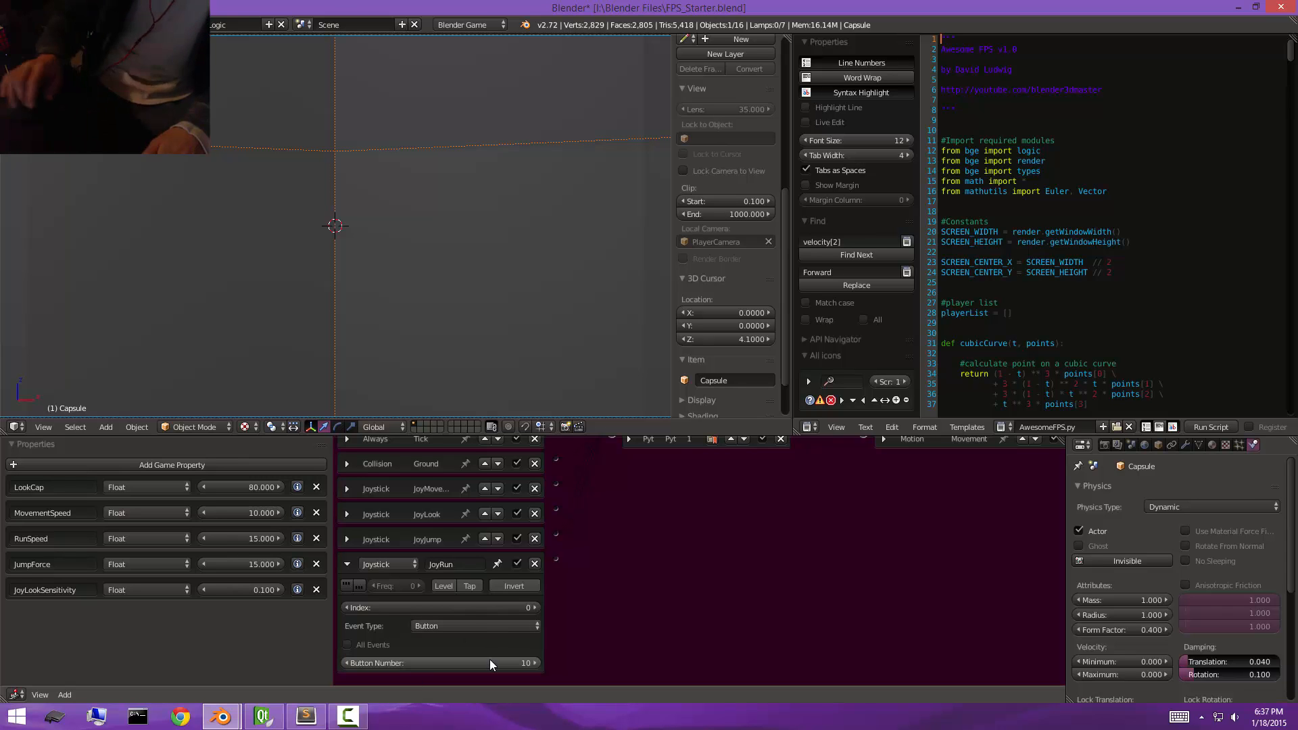
key(Return)
key(p)
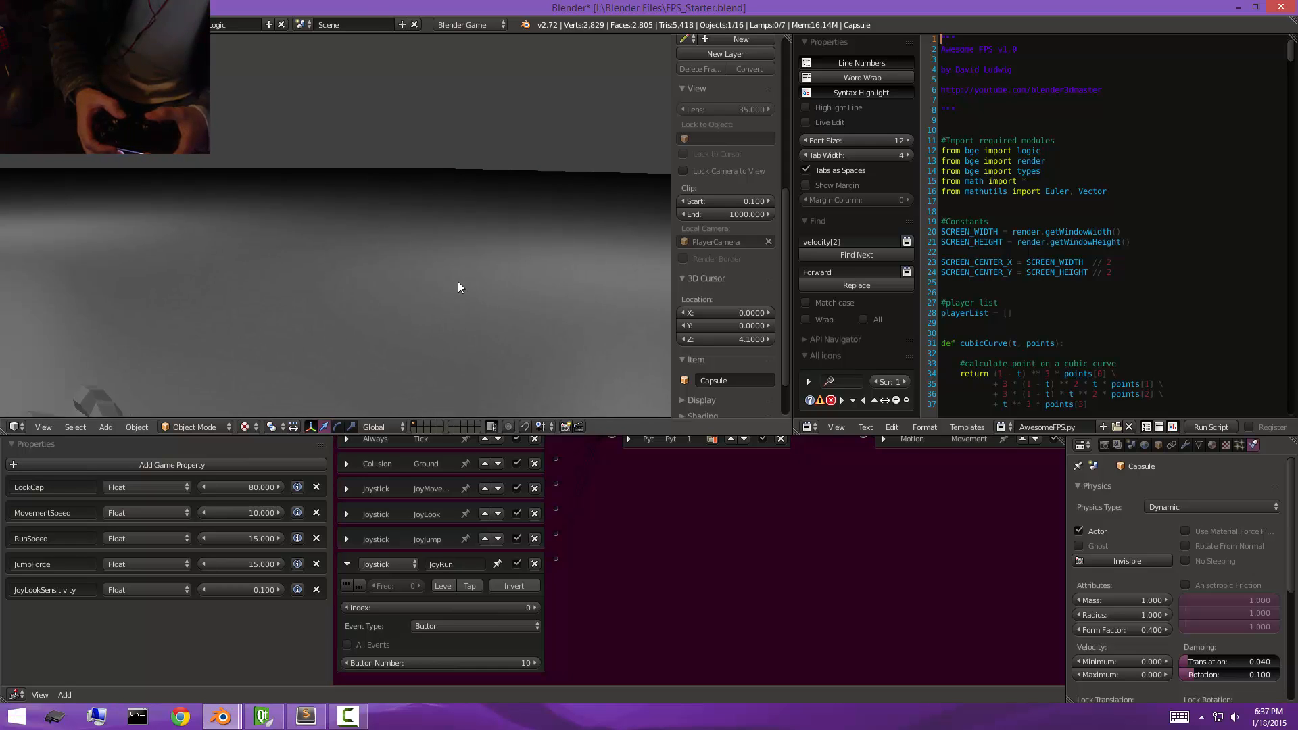
key(Escape)
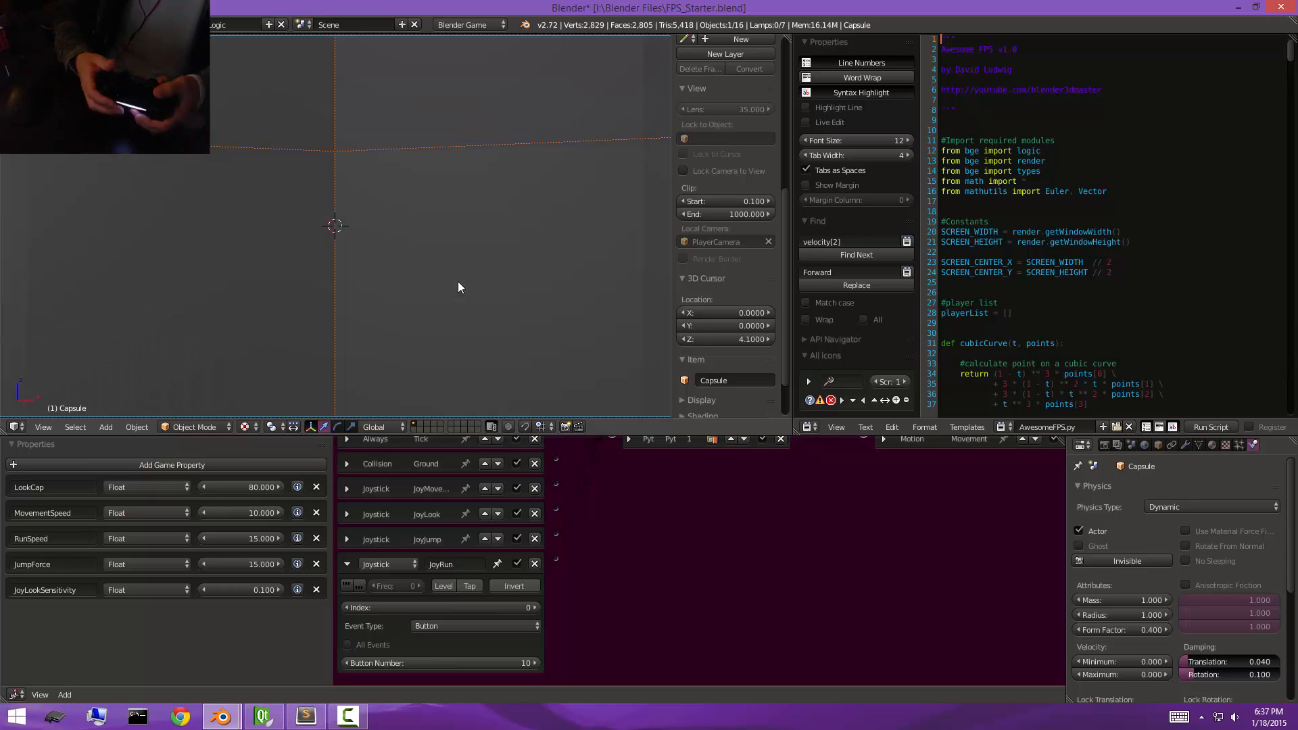
Link the JoyRun sensor to the Python controller and test-run the game again.
scroll(561, 598, up, 2)
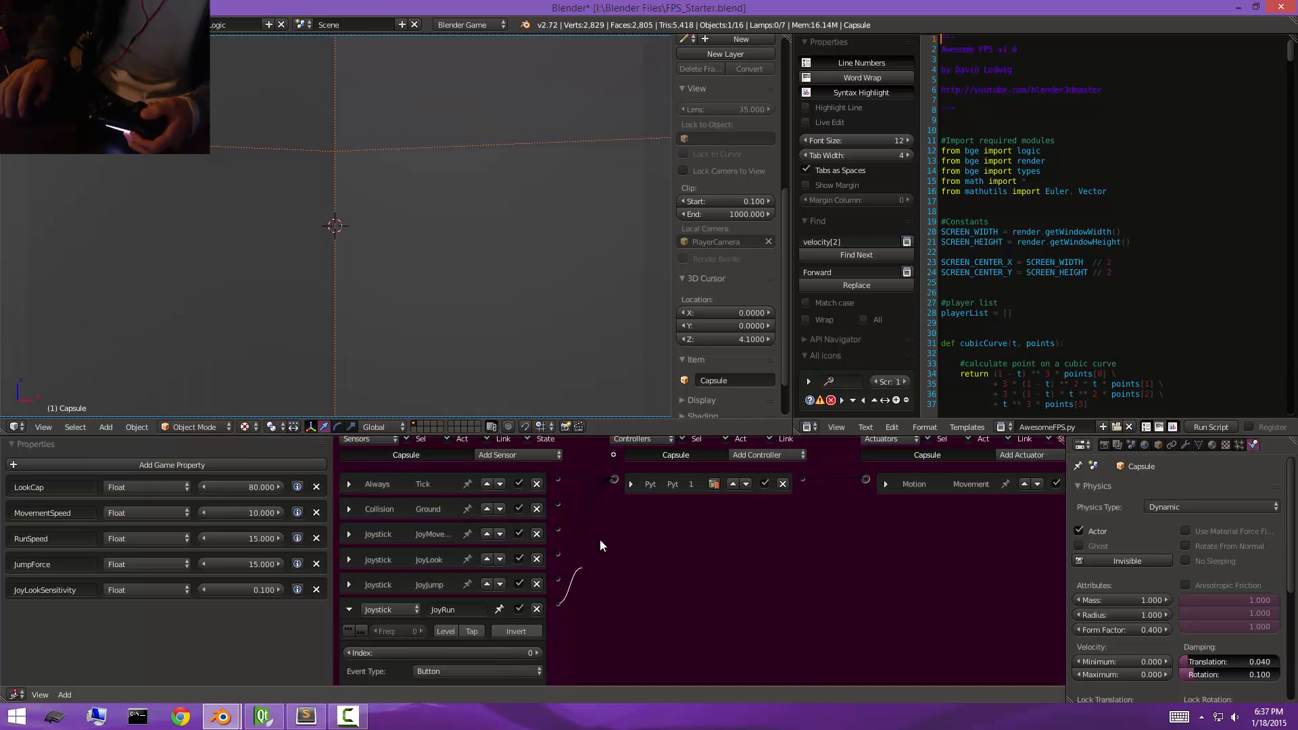
drag(600, 545, 625, 480)
key(p)
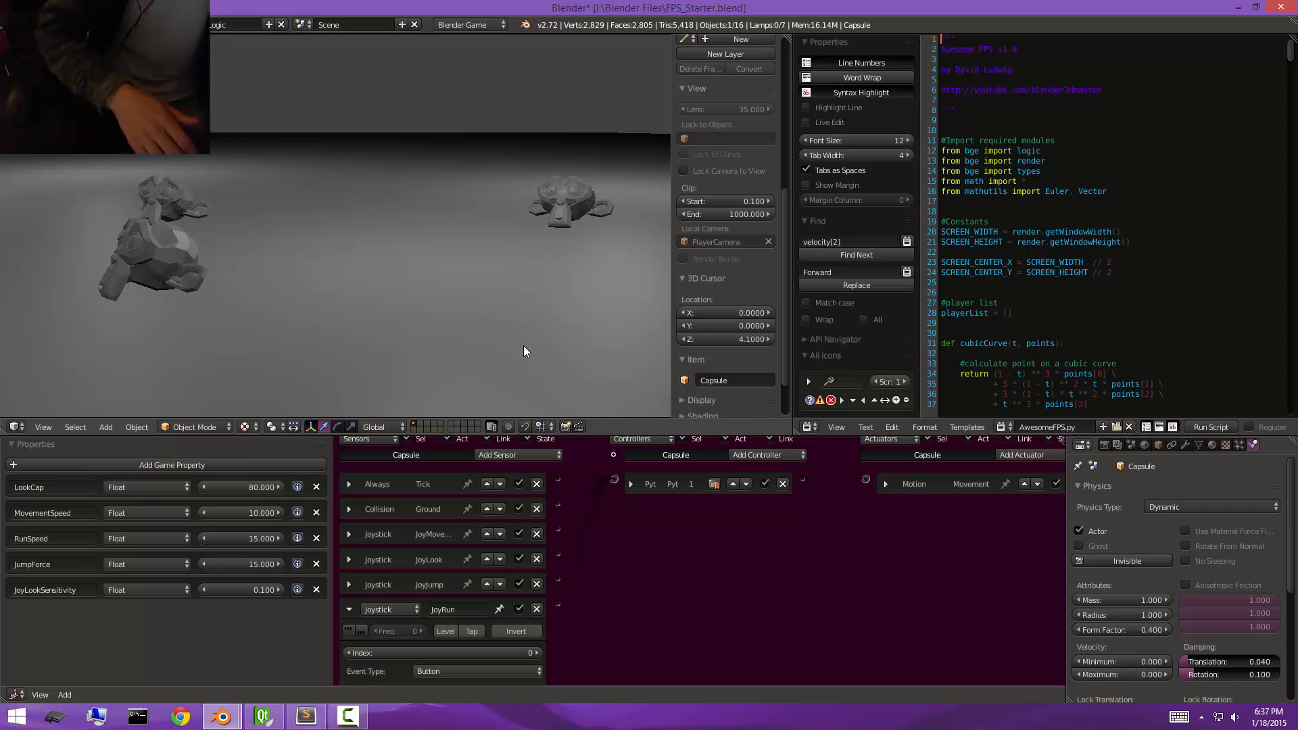
key(Escape)
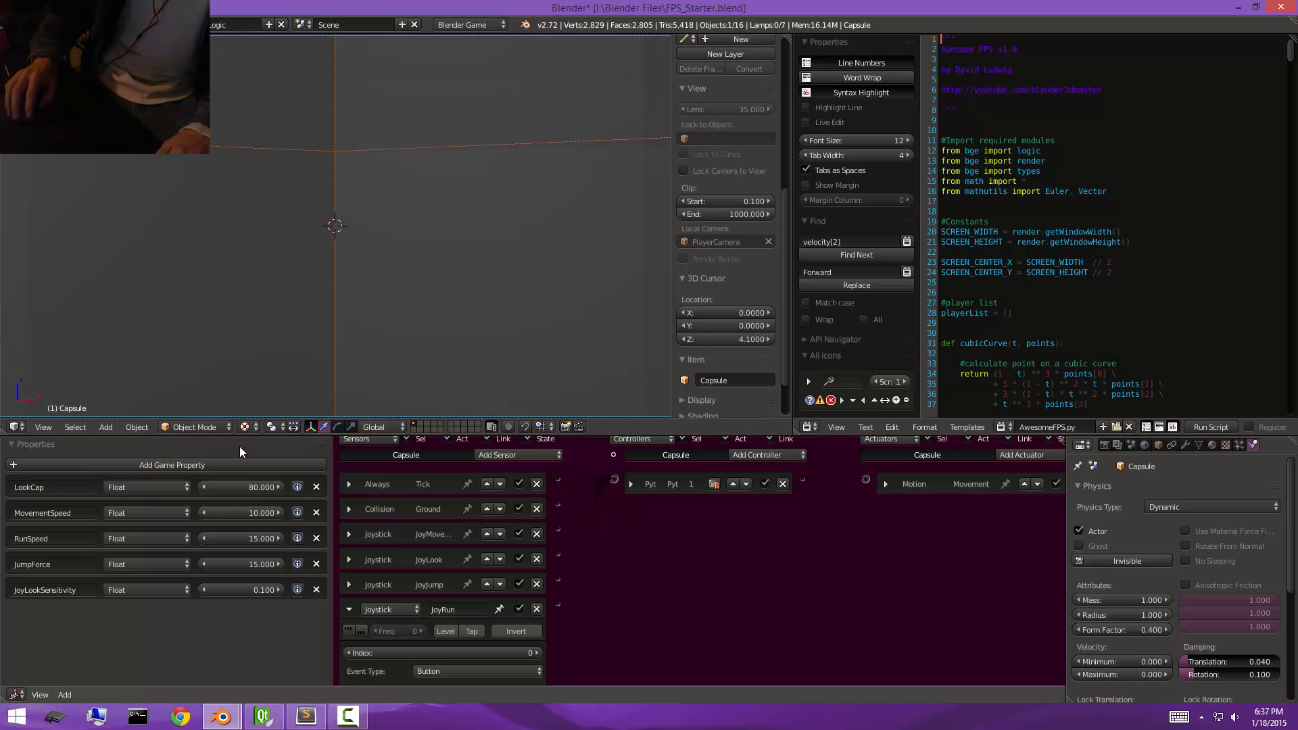
Add a Boolean game property named JoyRunToggle to the capsule.
click(184, 465)
click(42, 607)
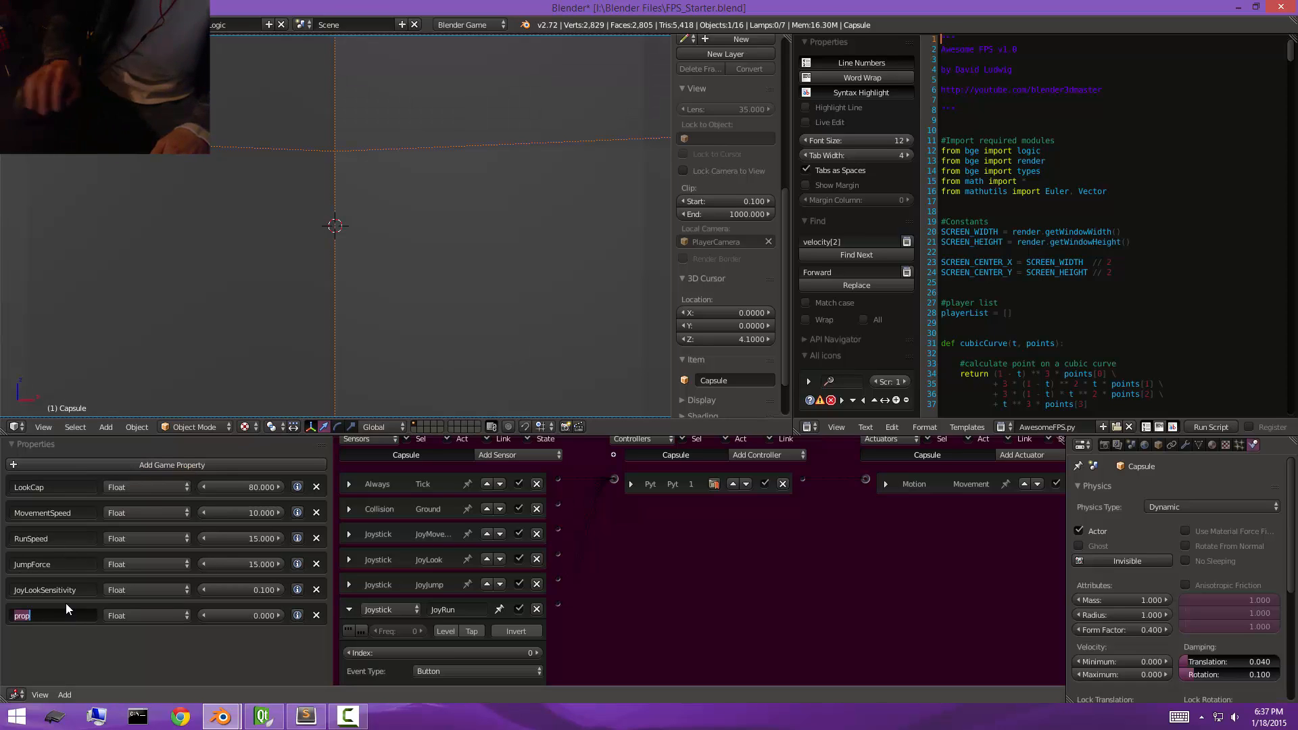
text(JoyRun)
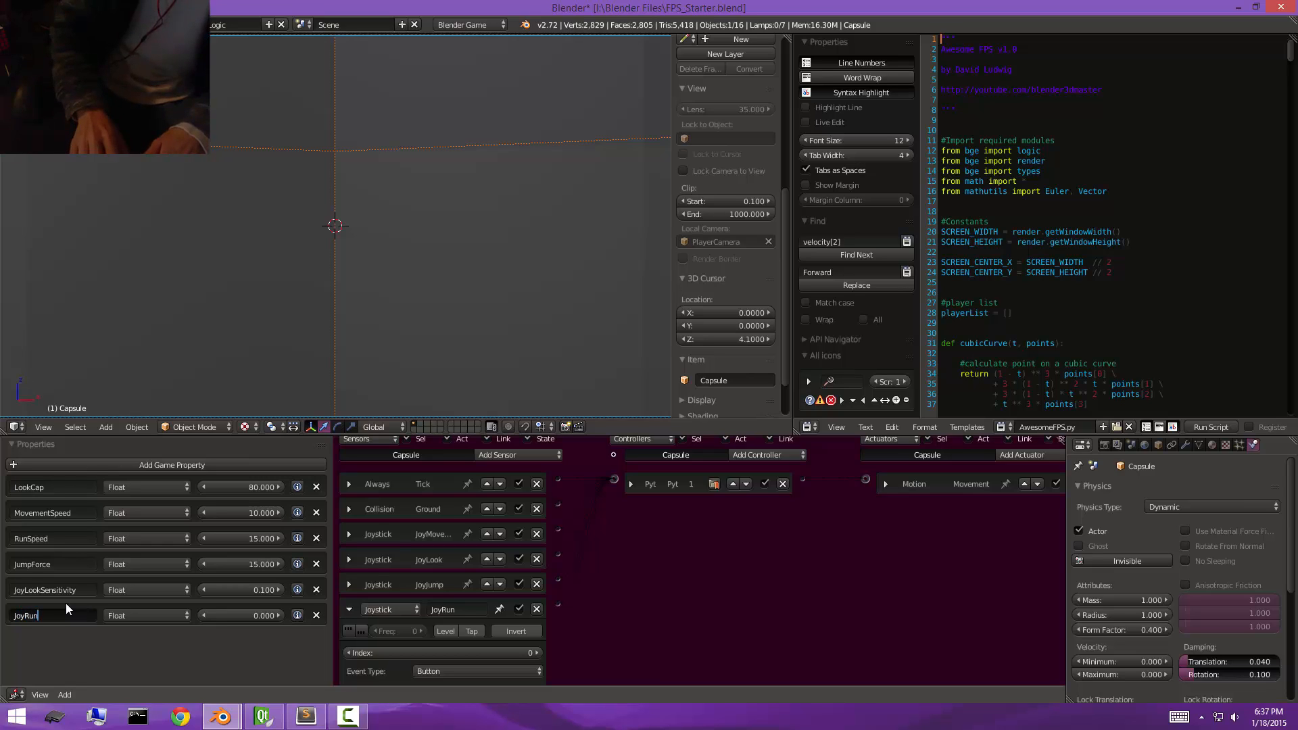
text(Toggle)
key(Return)
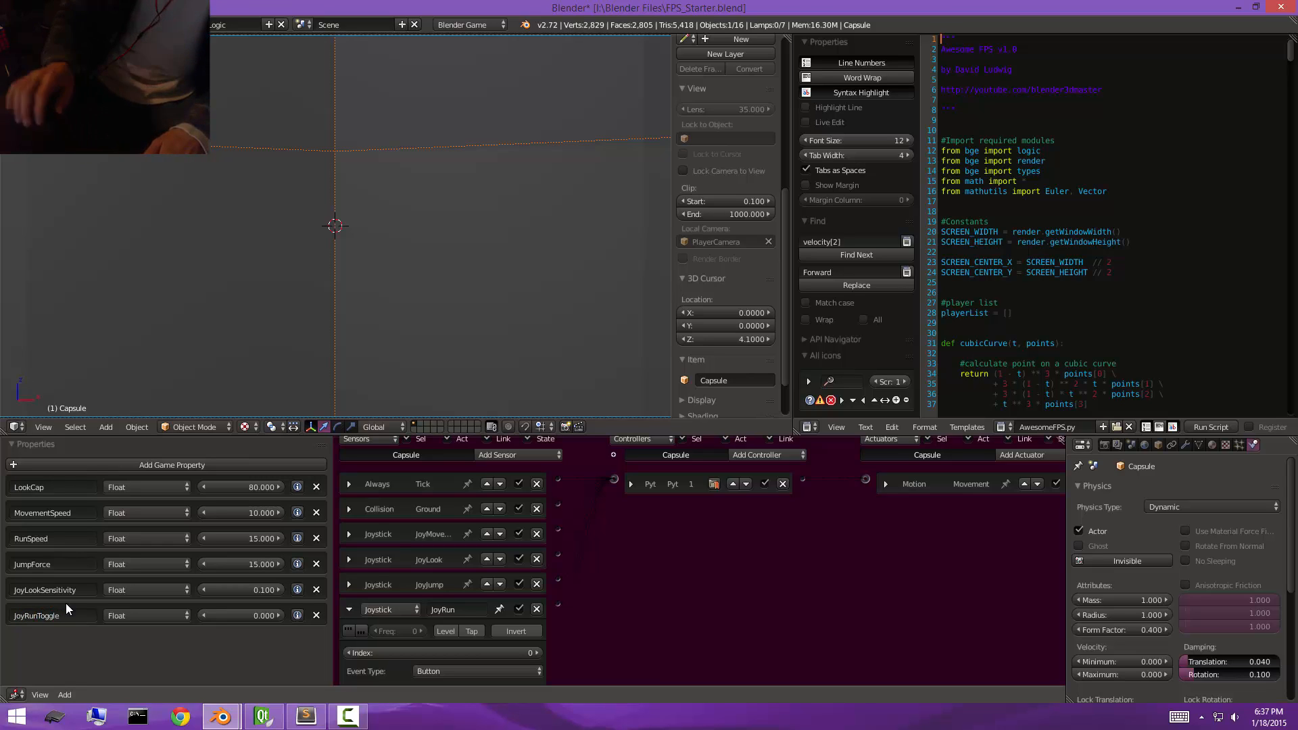
click(149, 613)
click(162, 590)
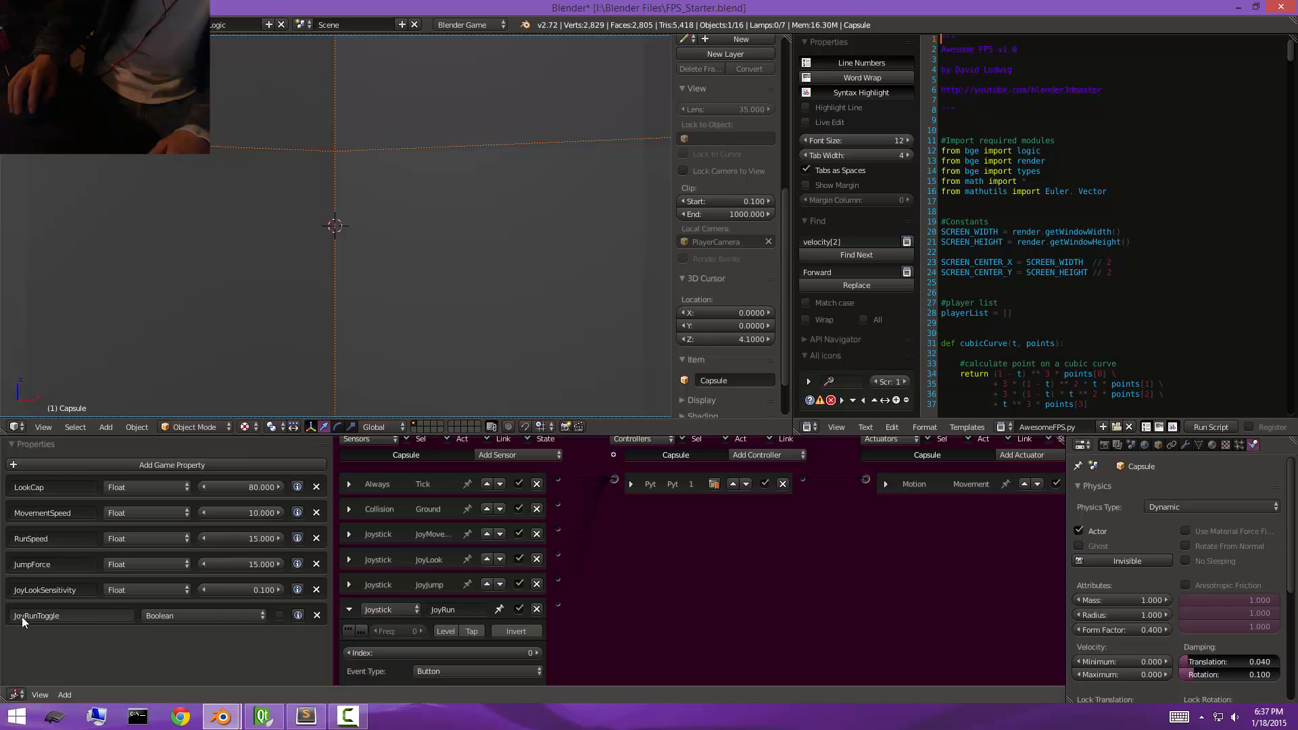
click(278, 617)
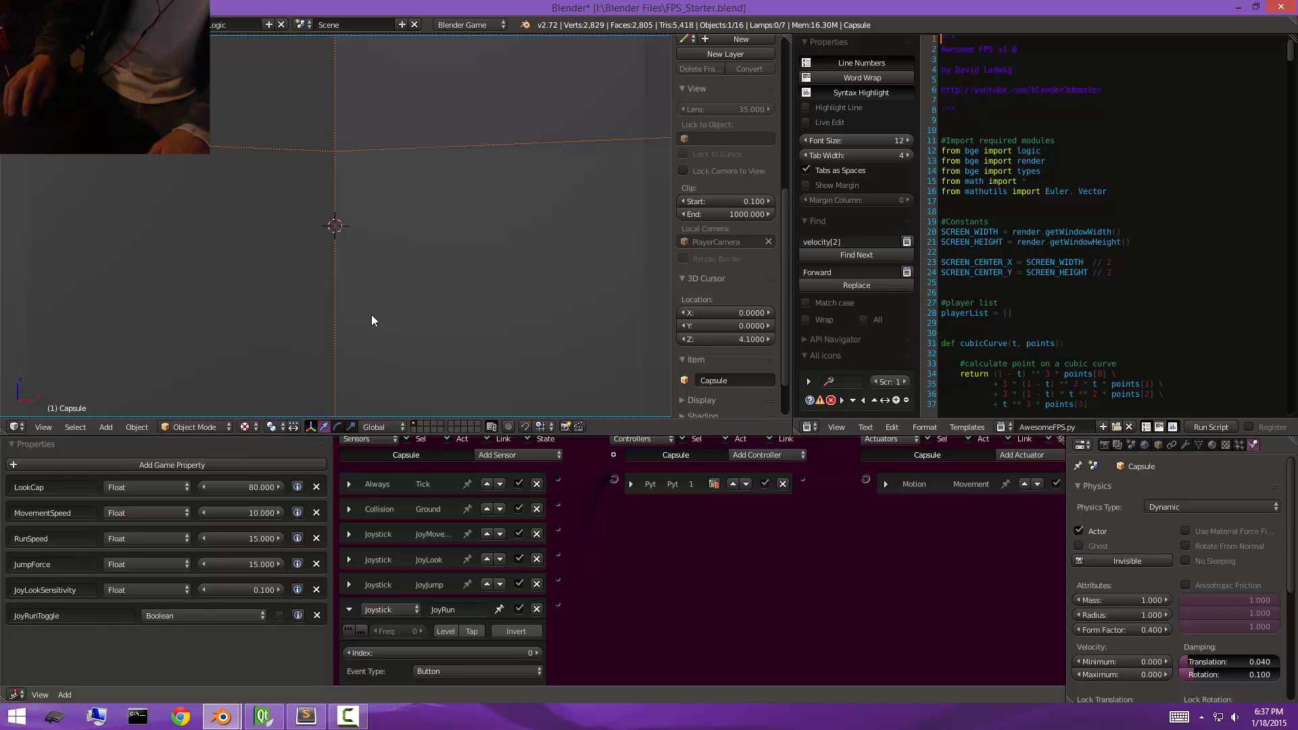
Test-run the game with the JoyRunToggle property, and delete that property once the run is ended.
key(p)
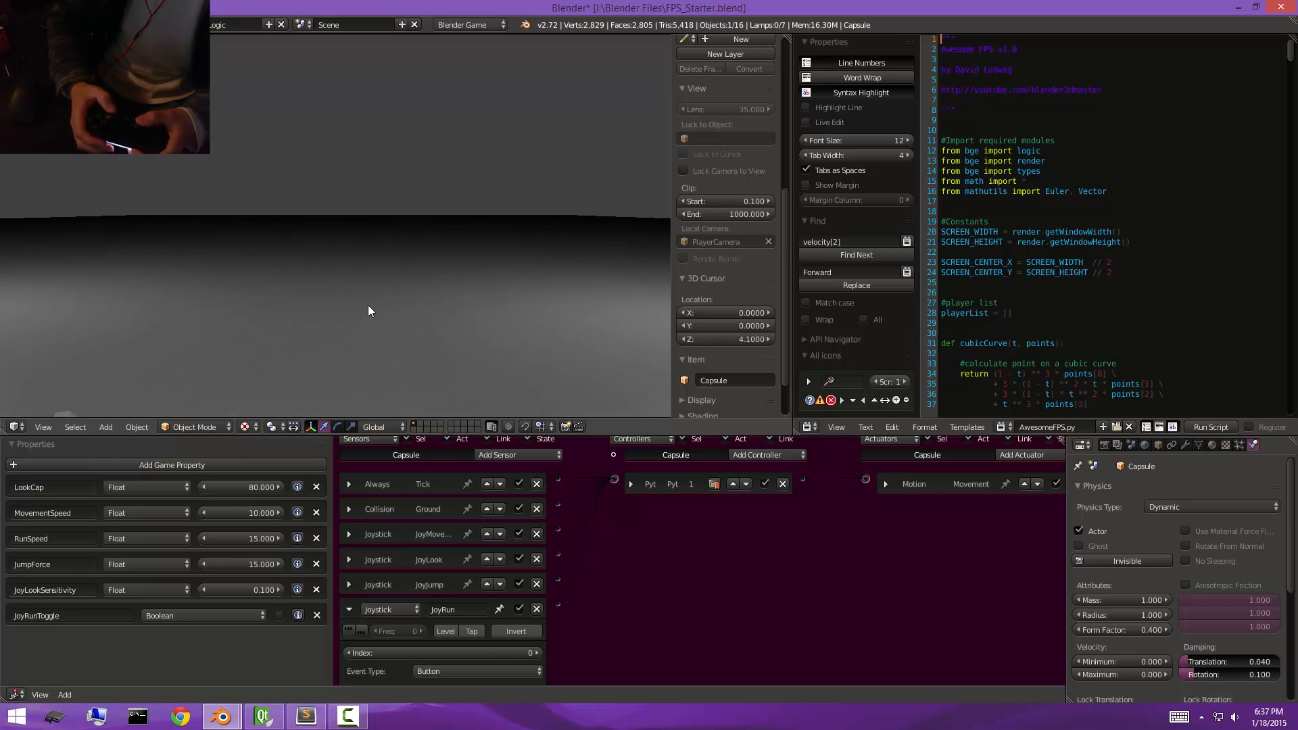
key(Escape)
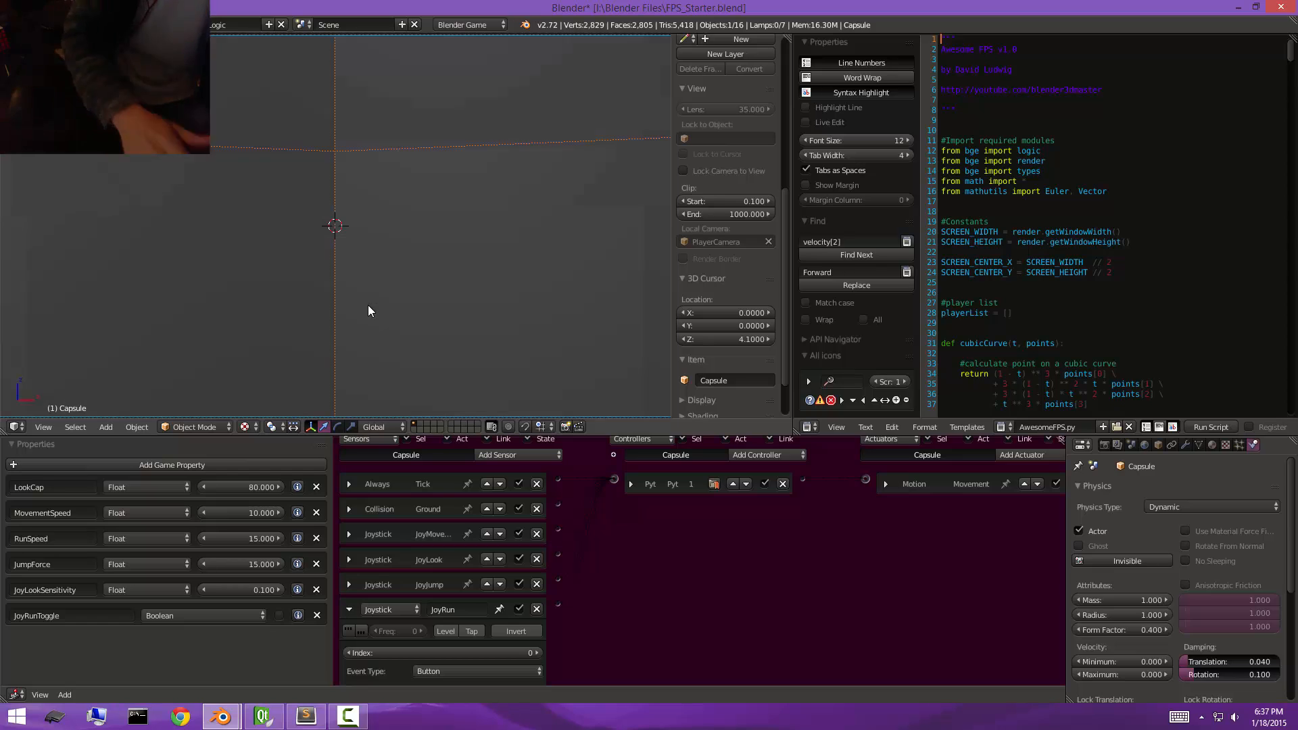
click(316, 615)
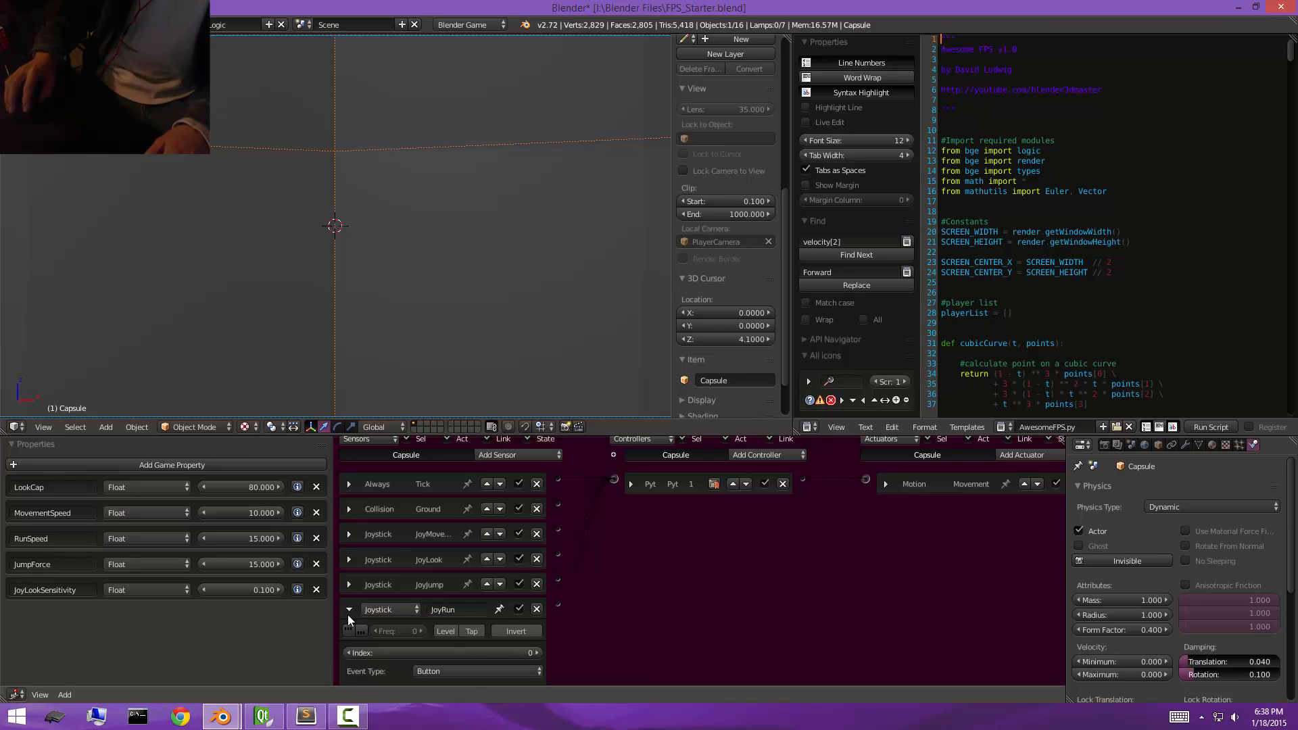
Add a Boolean game property named IsMoving to the capsule, and create one more new property below it.
click(199, 464)
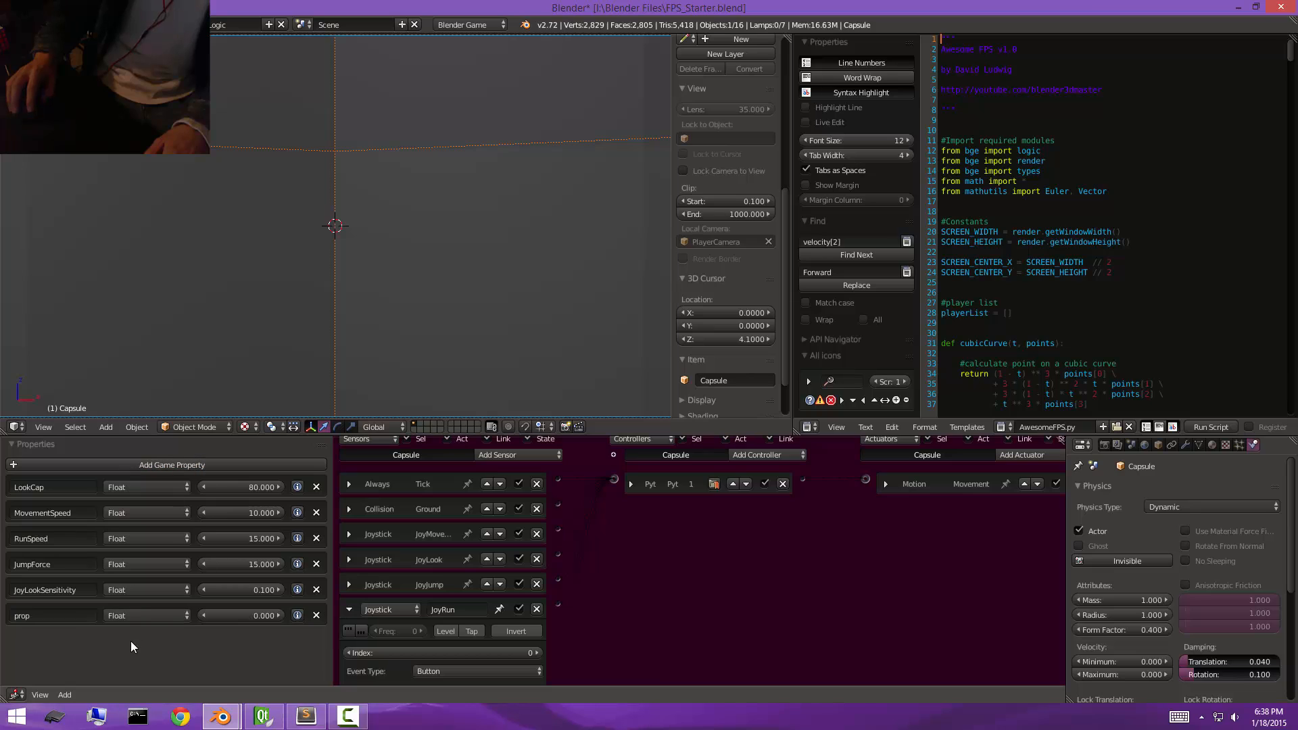
click(89, 615)
key(BackSpace)
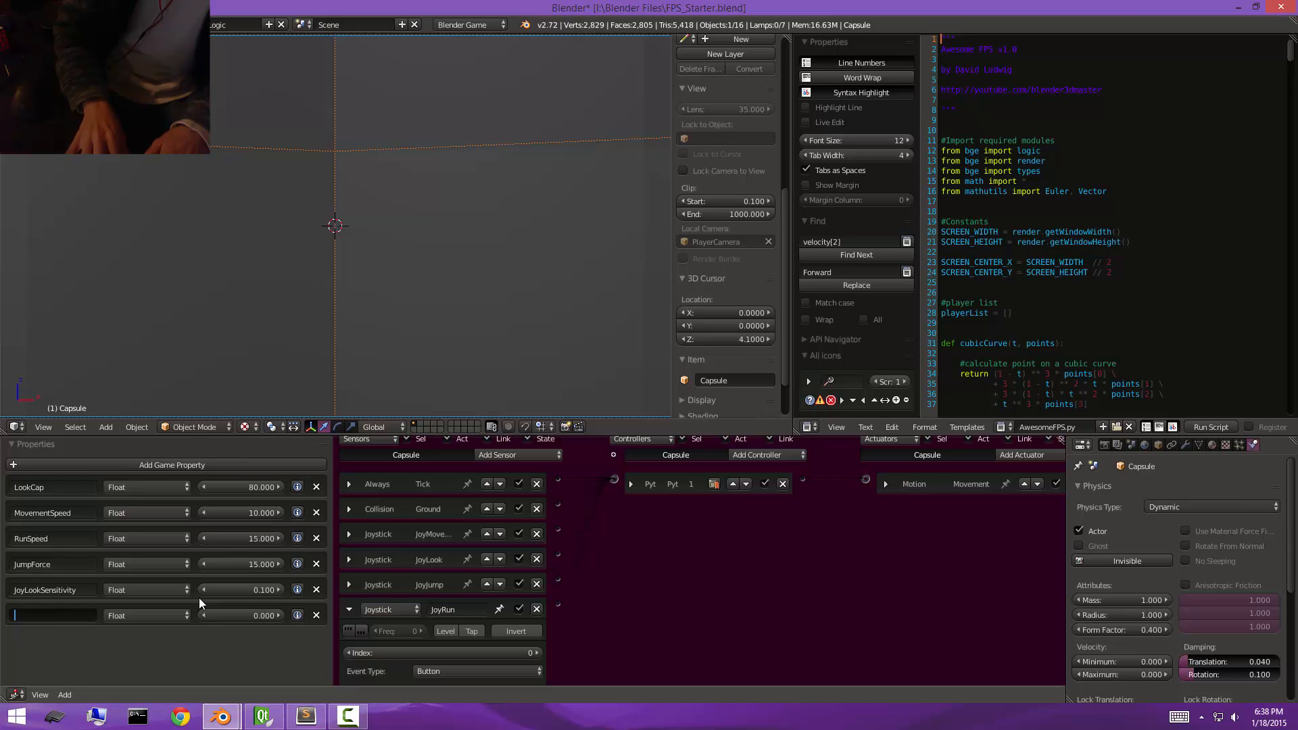
text(Is)
text(M)
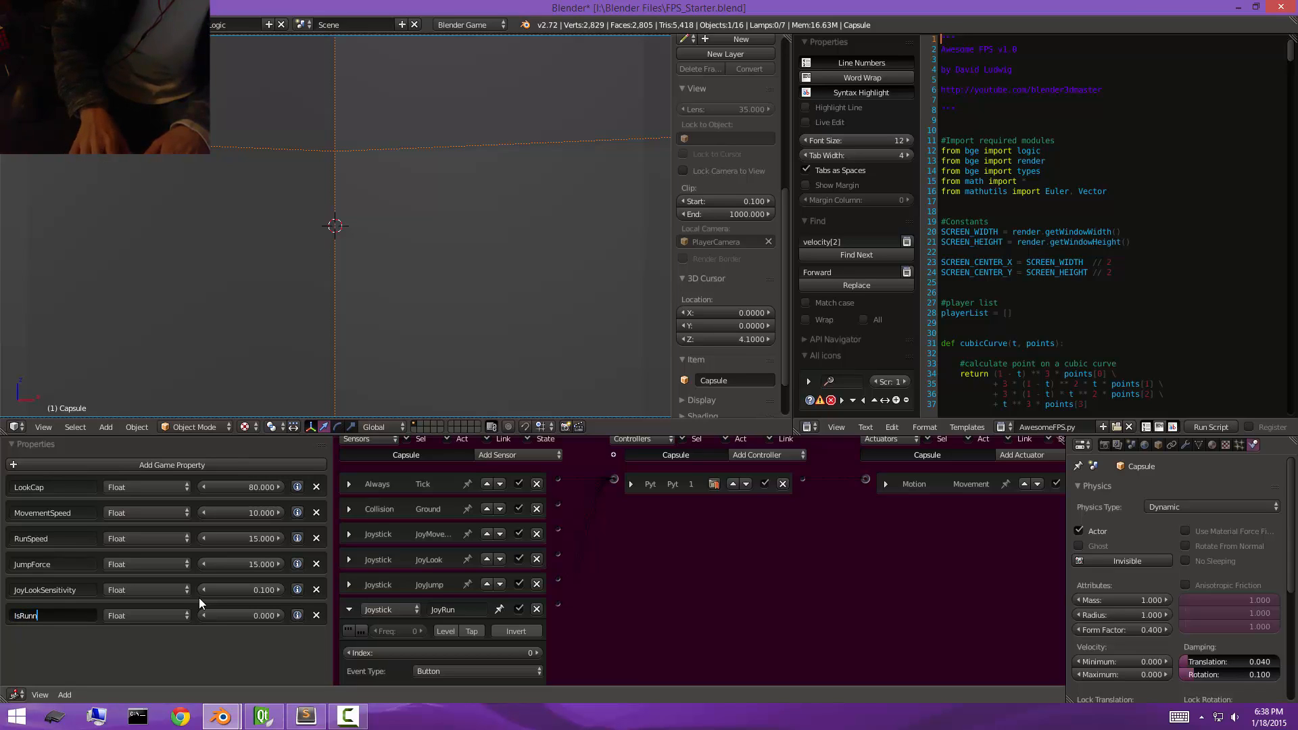
text(oving)
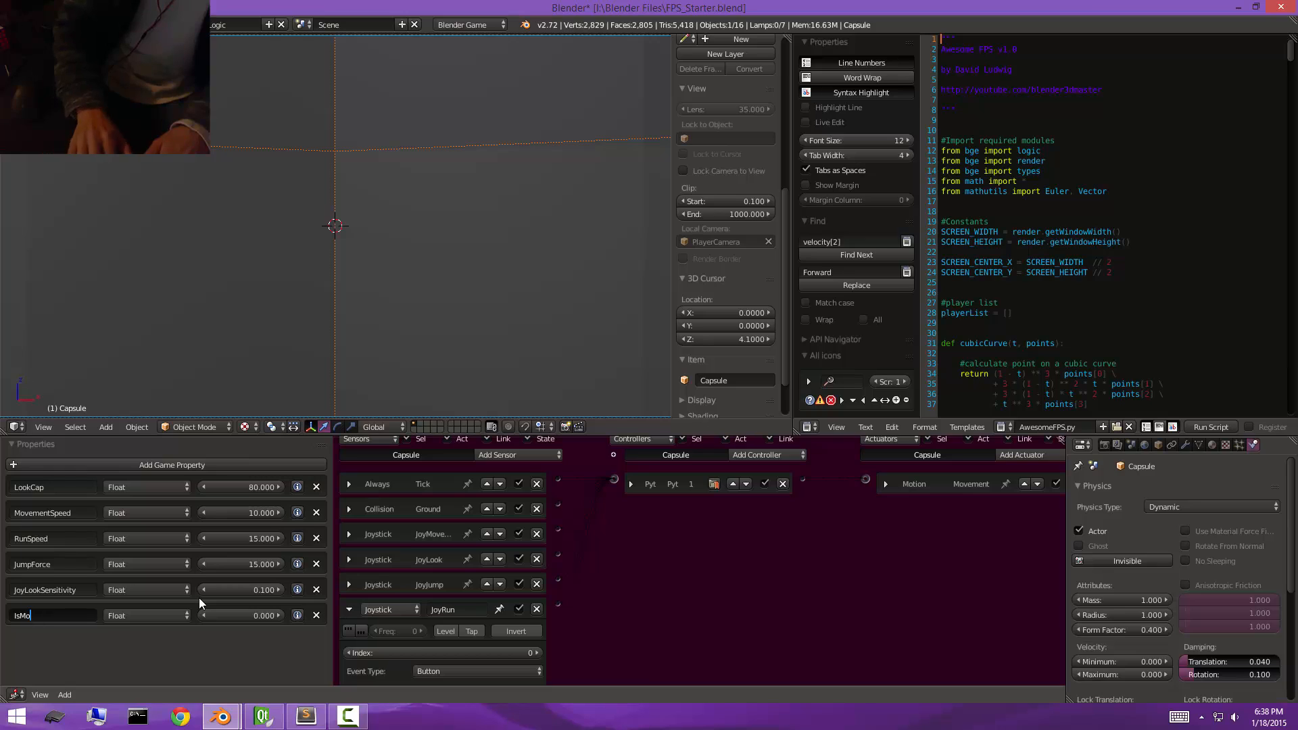
key(Return)
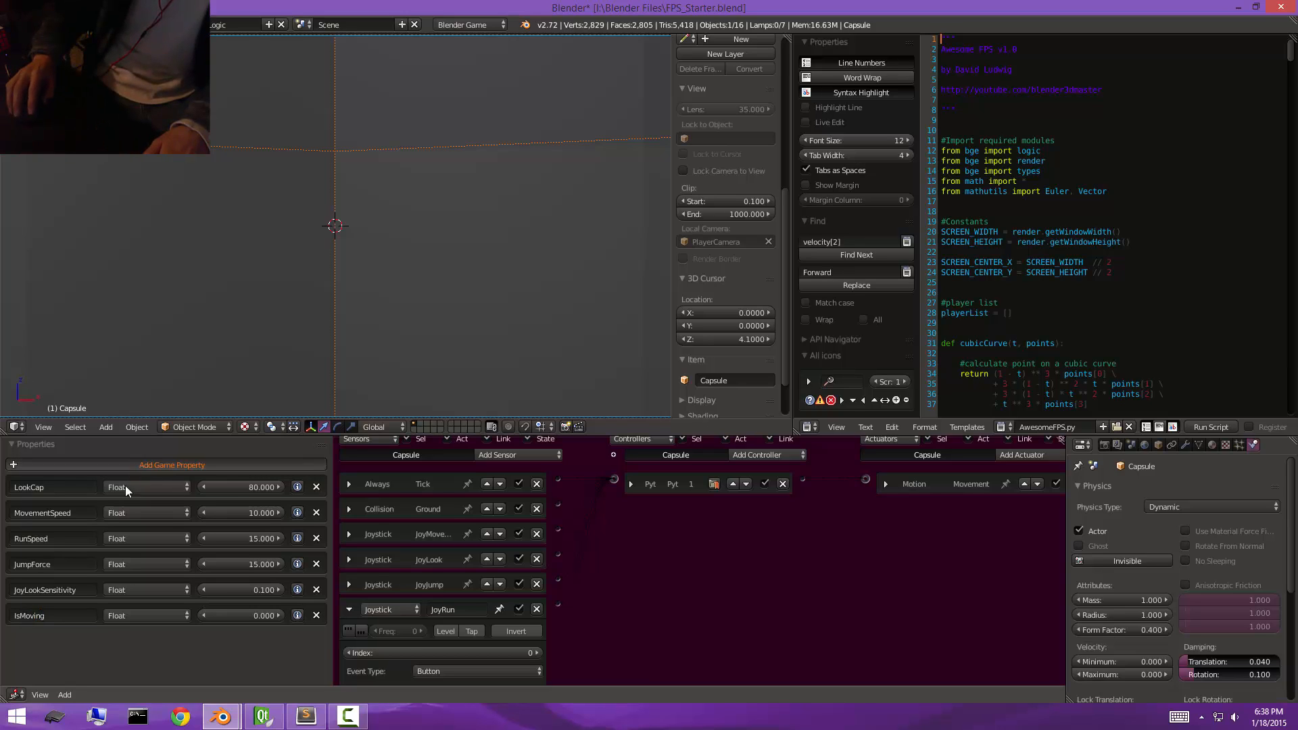
click(129, 465)
click(132, 616)
click(122, 600)
Change the new property below IsMoving to type Boolean and name it IsRunning.
click(114, 640)
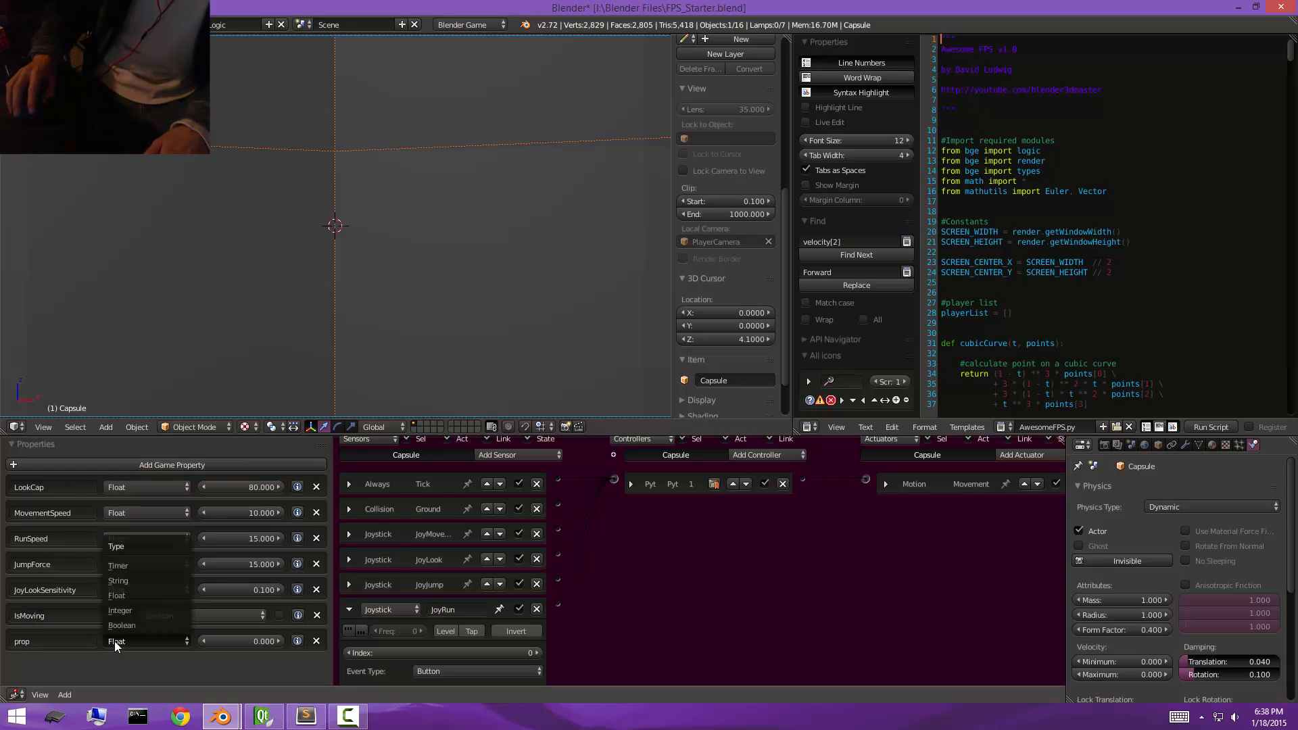
click(116, 626)
click(84, 641)
text(Is)
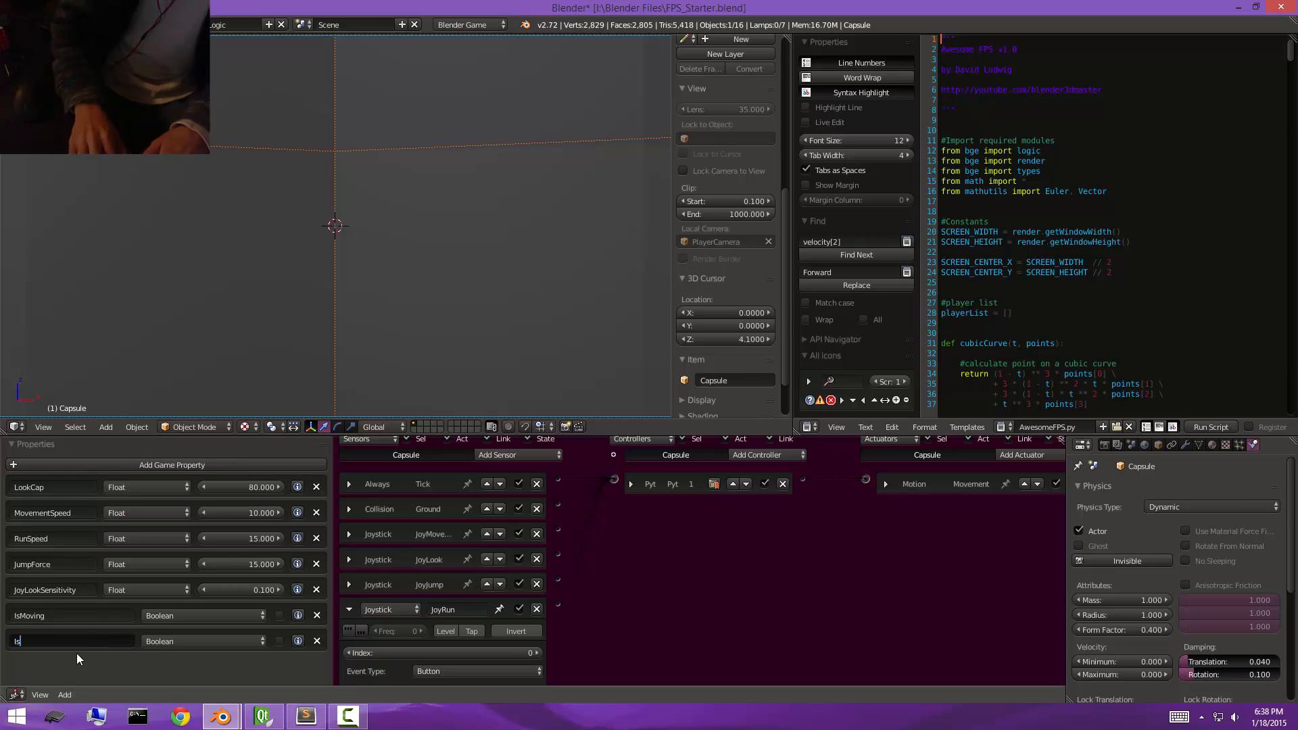
text(Running)
key(Return)
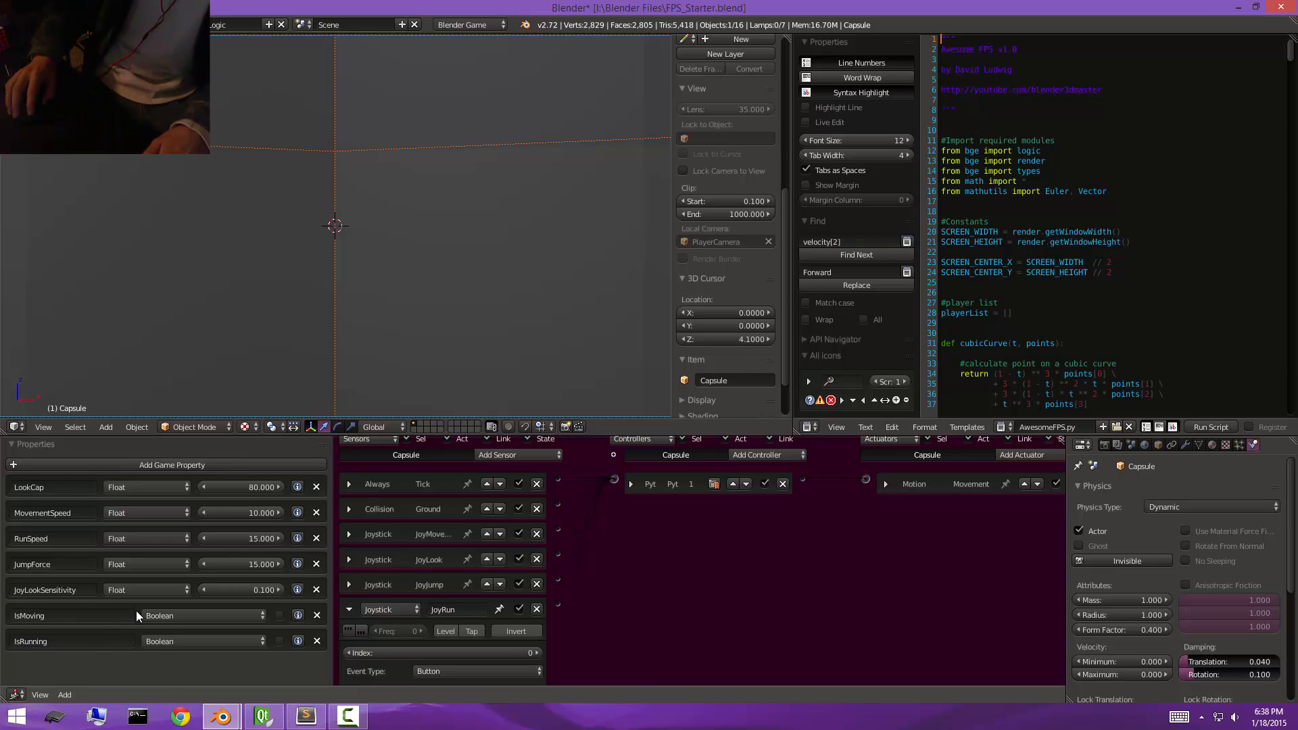
Add another game property to the capsule, name it IsOnGround and make it a Boolean.
click(171, 465)
click(55, 667)
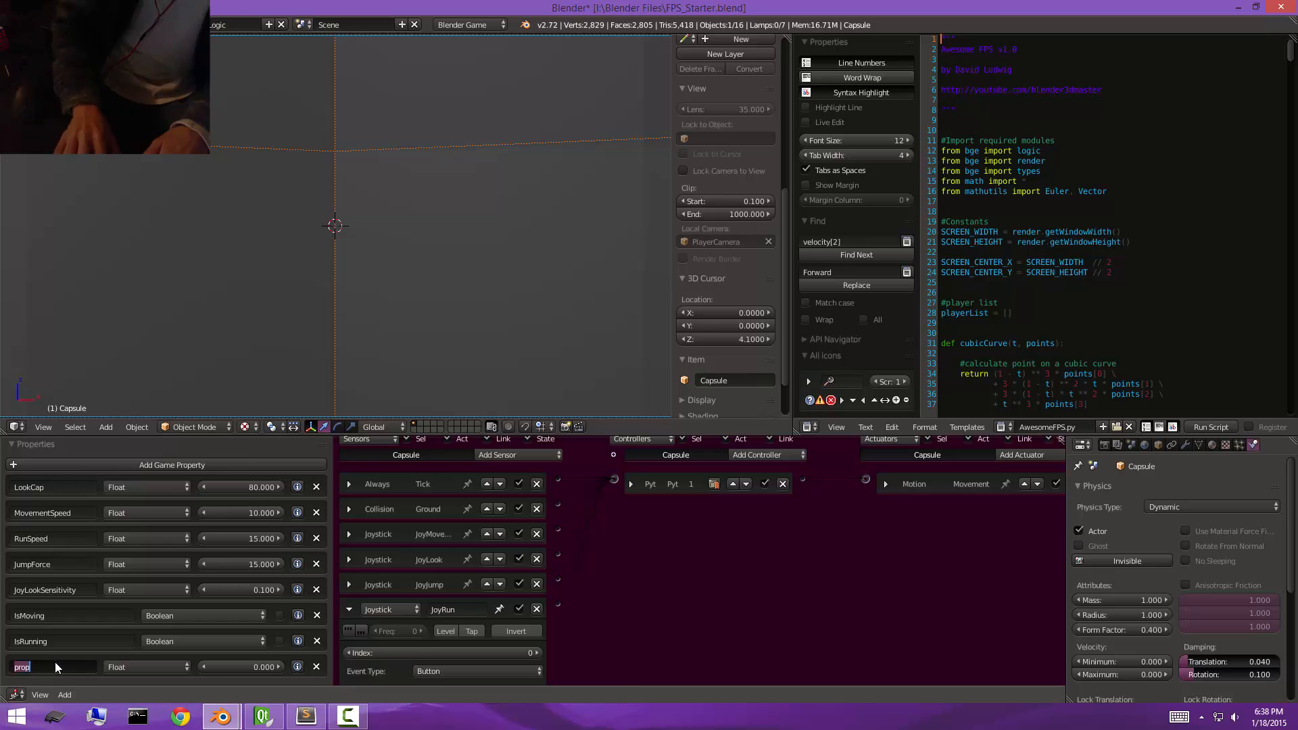
text(IsOnGrou)
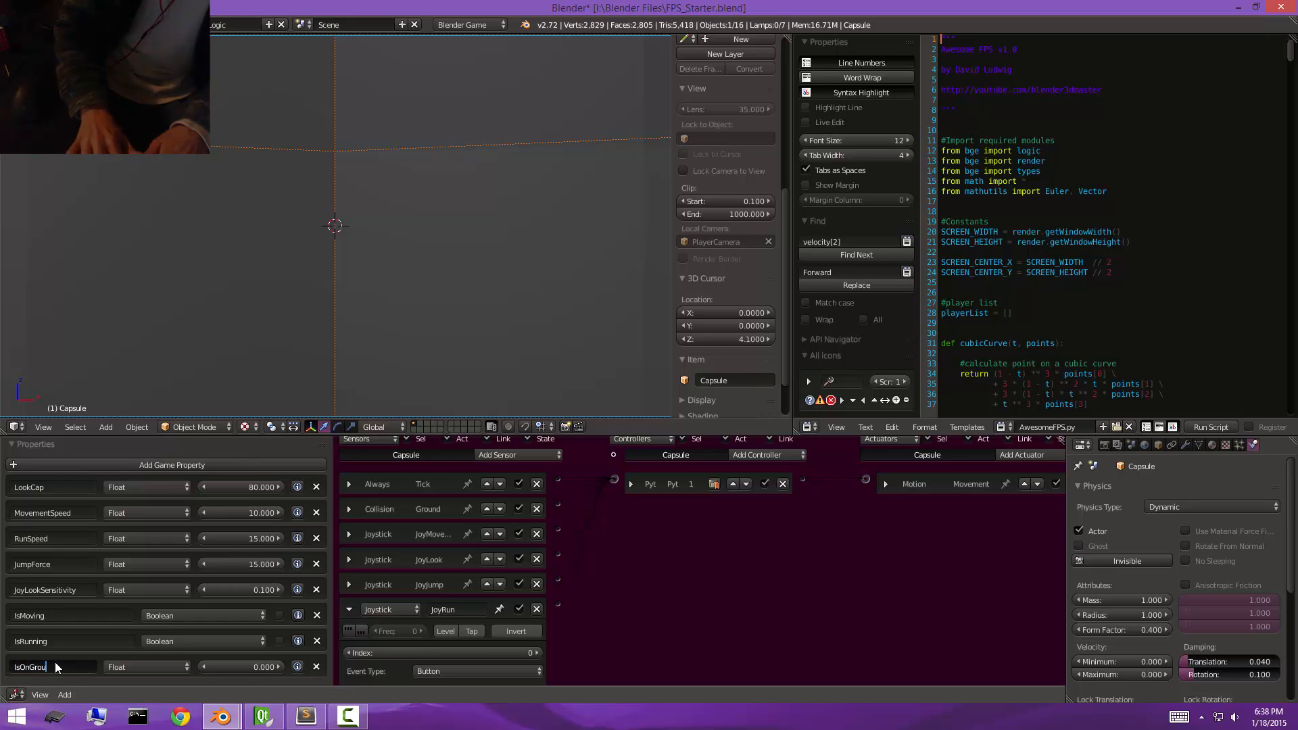
text(nd)
key(Return)
click(116, 665)
click(116, 652)
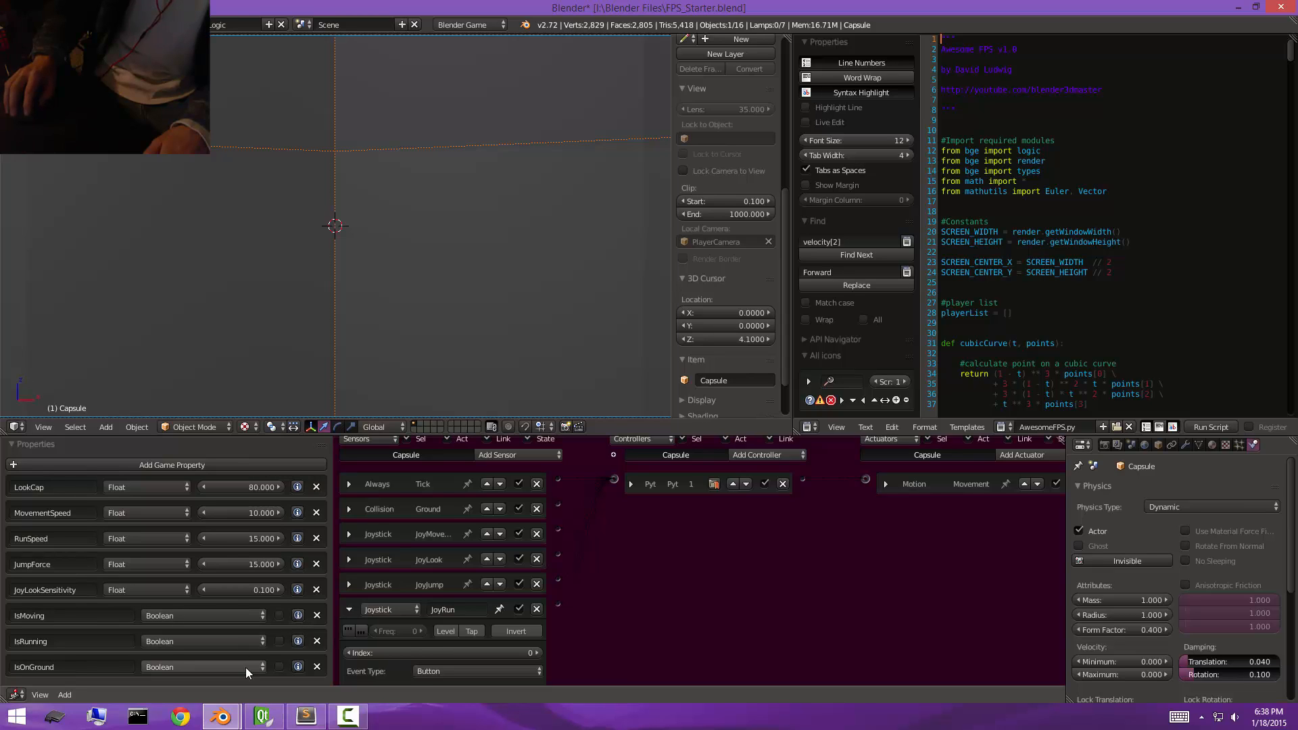
click(1003, 294)
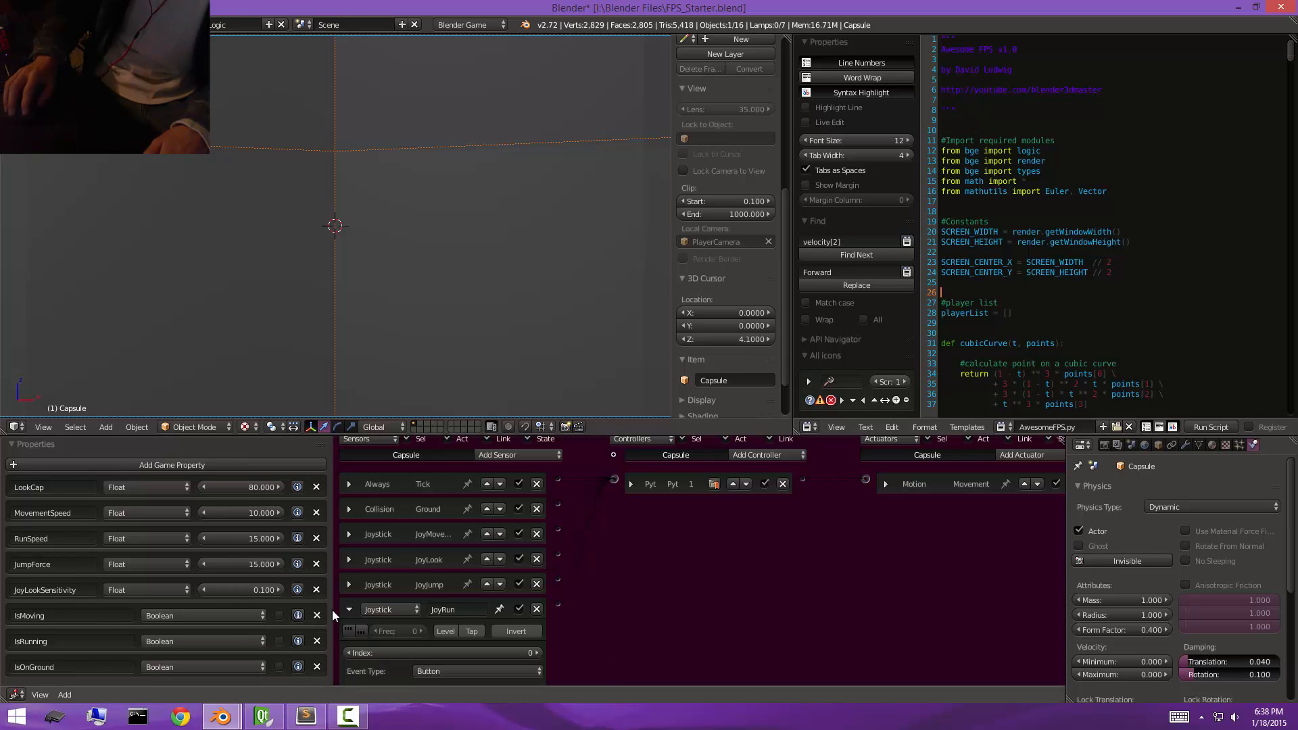
Add a Property sensor to the capsule that checks whether IsRunning equals True.
click(350, 609)
click(541, 467)
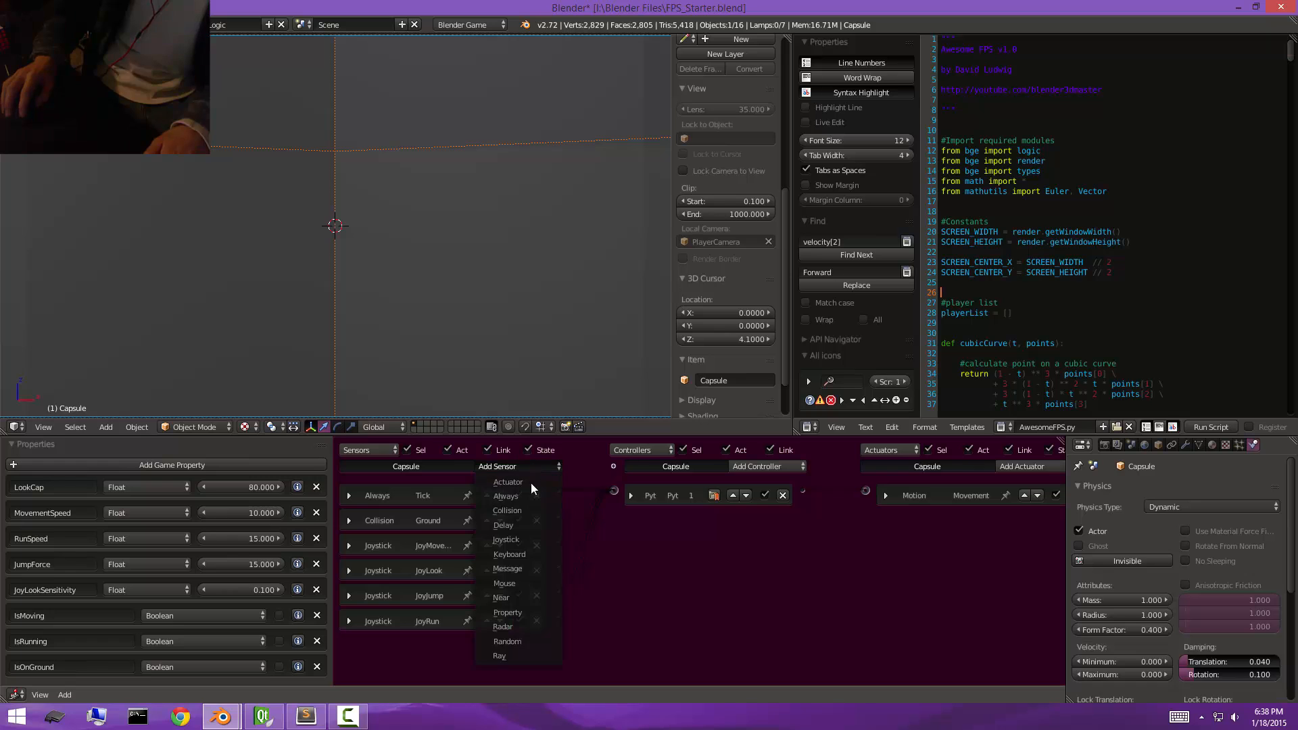
click(520, 613)
scroll(558, 524, down, 3)
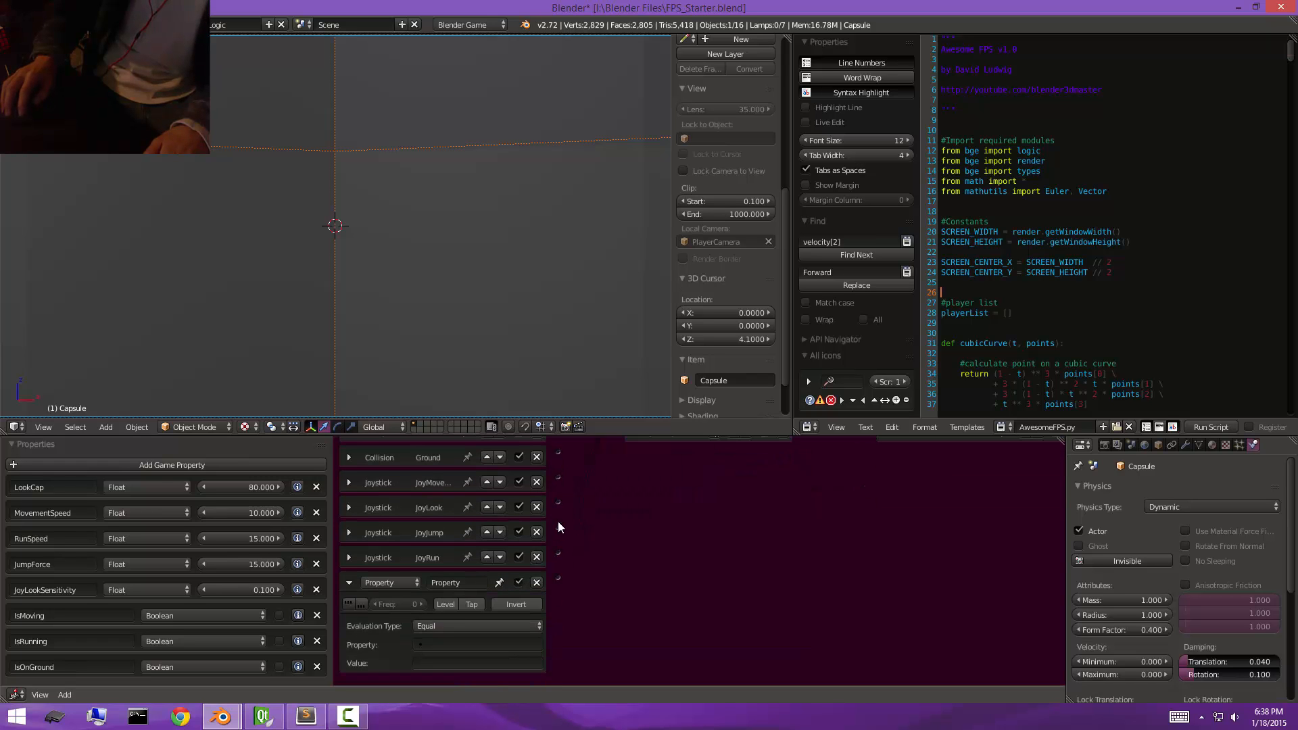
scroll(404, 325, down, 12)
middle_drag(456, 317, 425, 299)
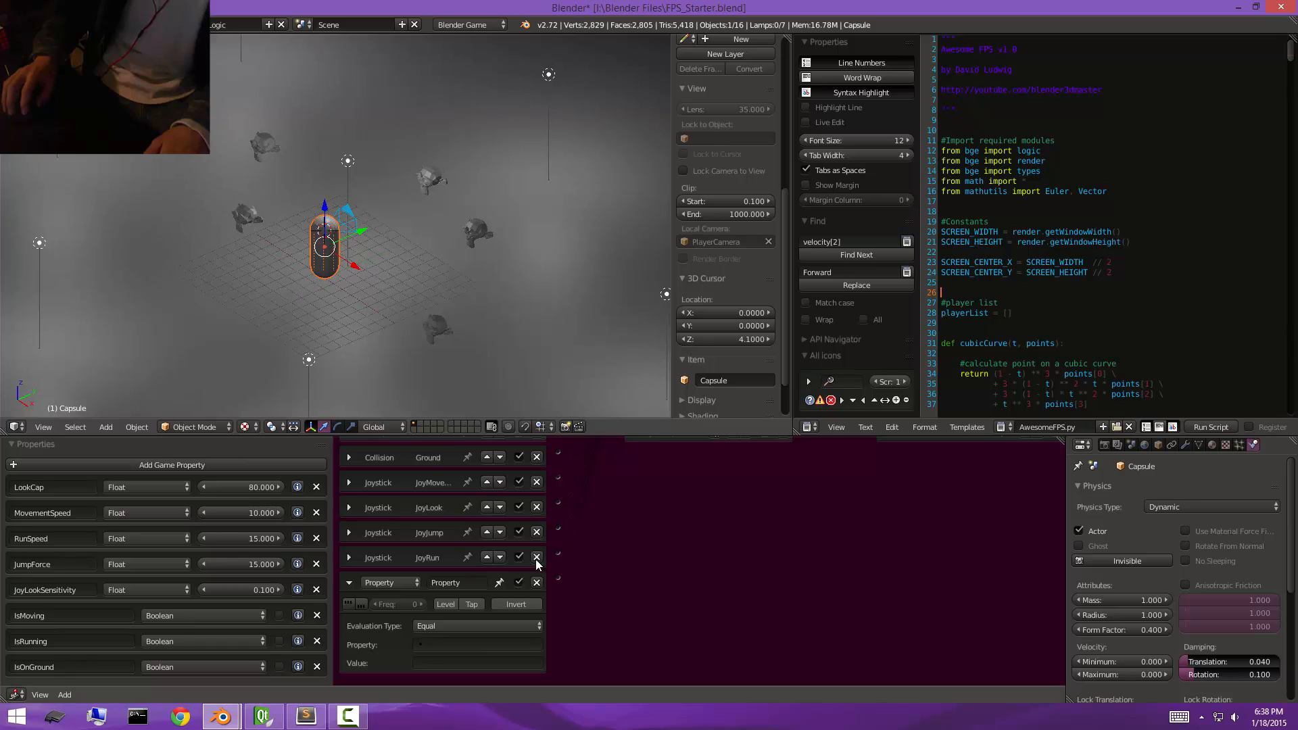
click(466, 640)
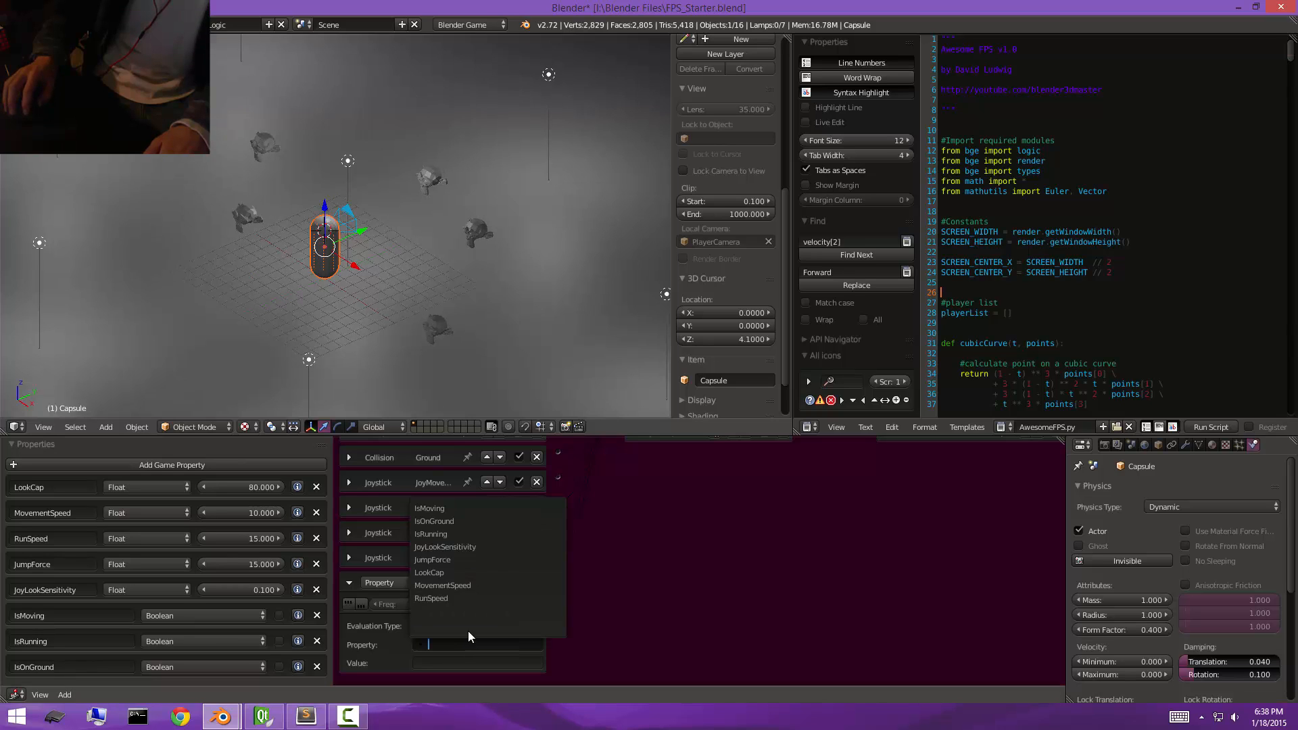
click(459, 534)
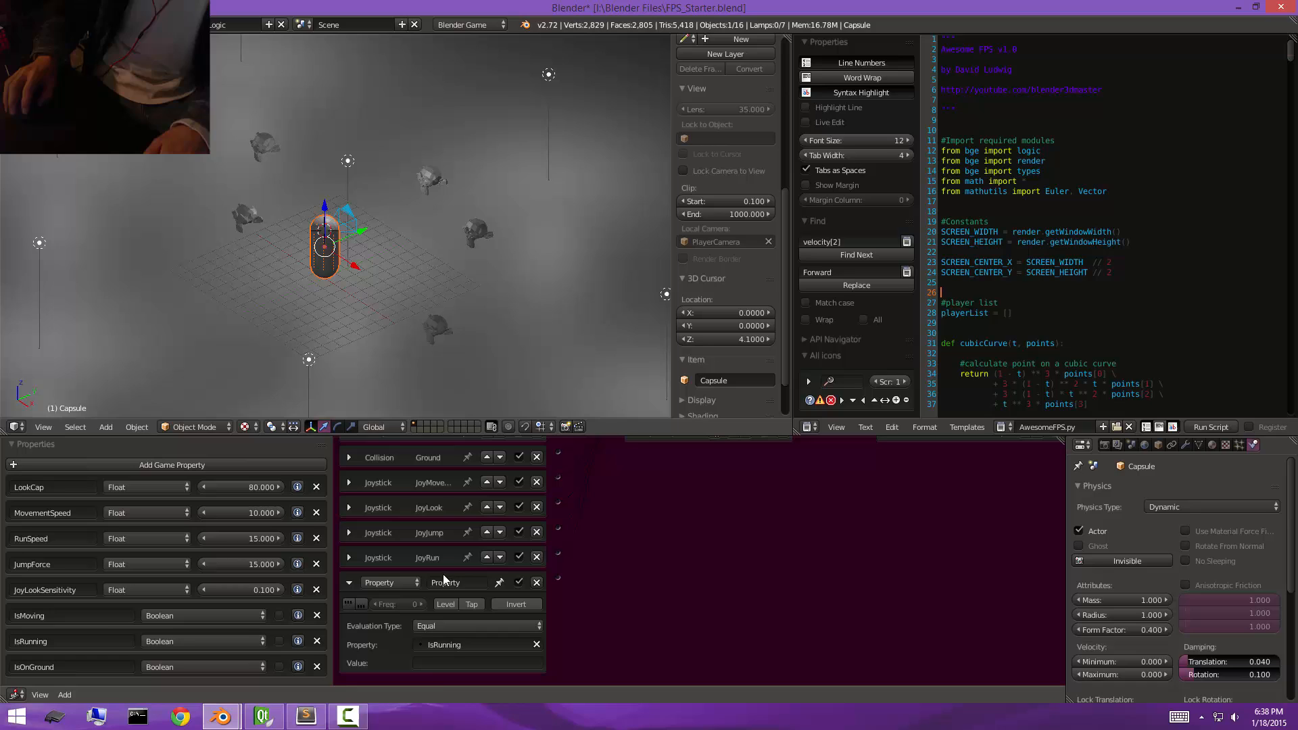
click(454, 665)
text(True)
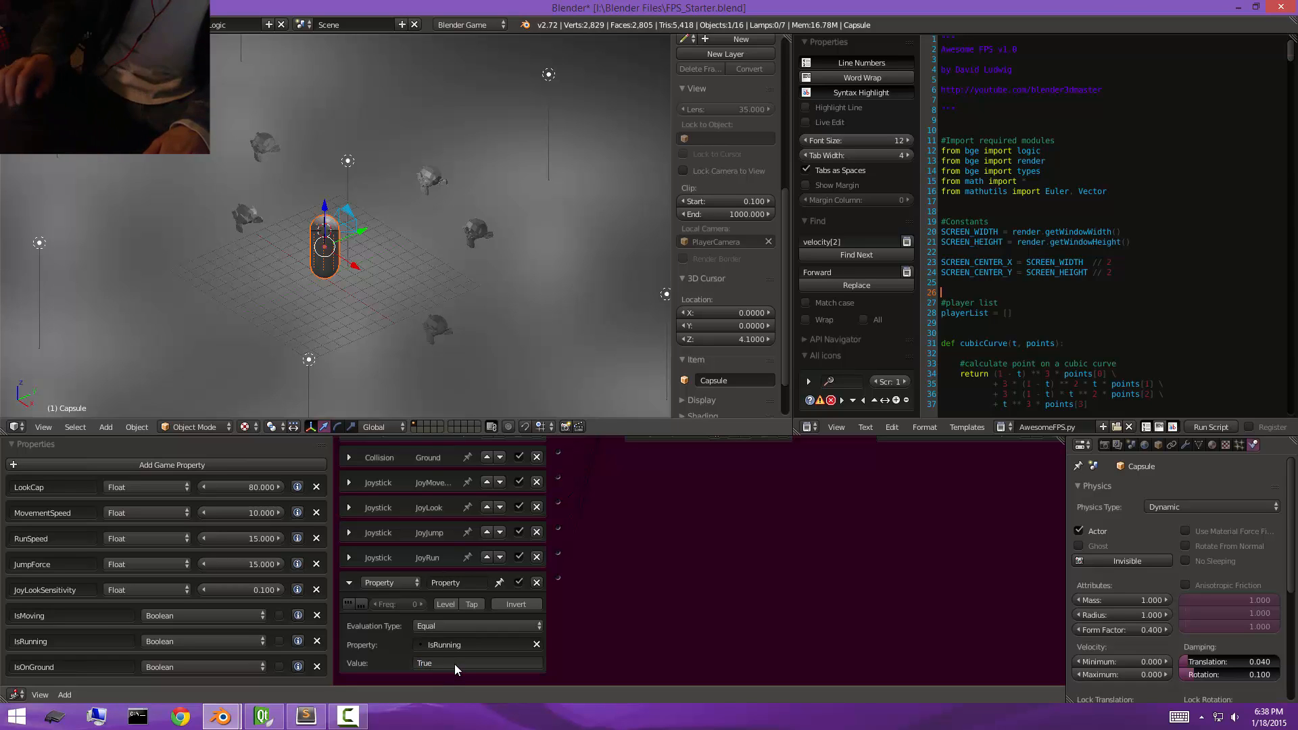
key(Return)
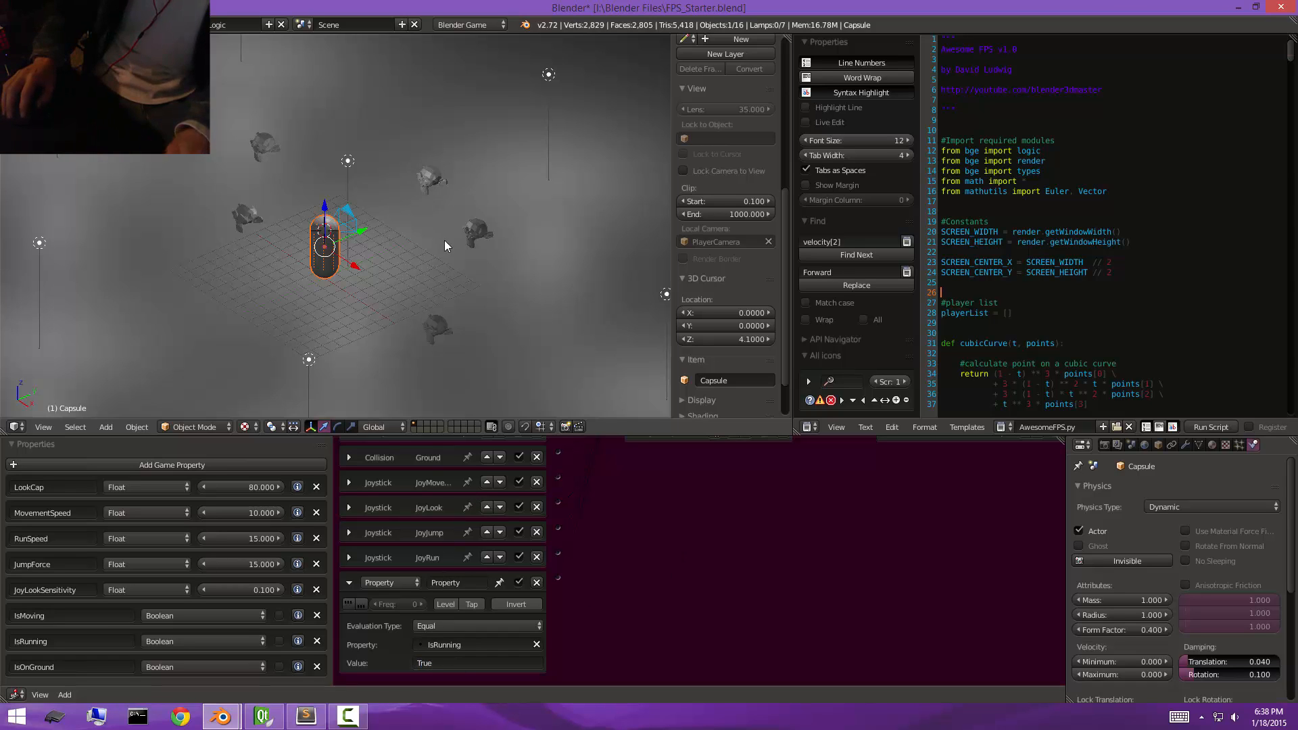
Add a monkey mesh to the scene and give it a new material with a blue diffuse color.
key(shift+a)
mouse_move(406, 161)
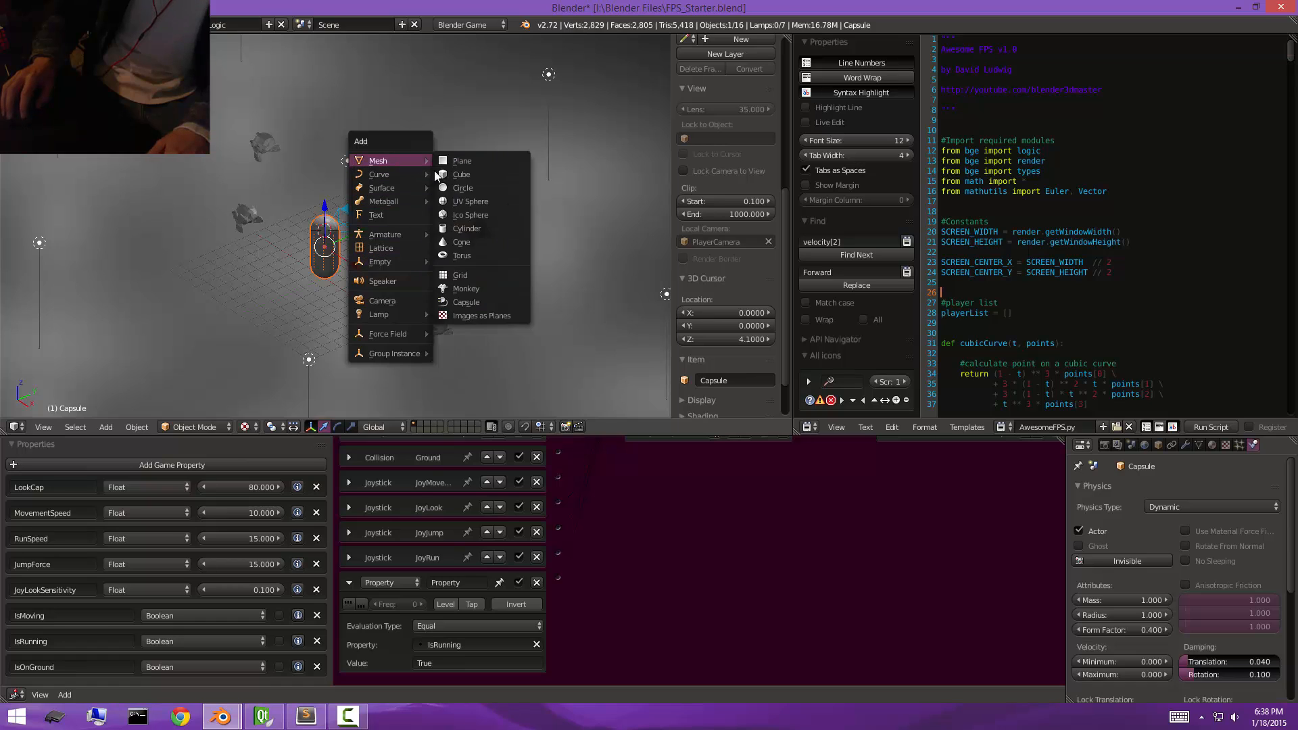
click(486, 287)
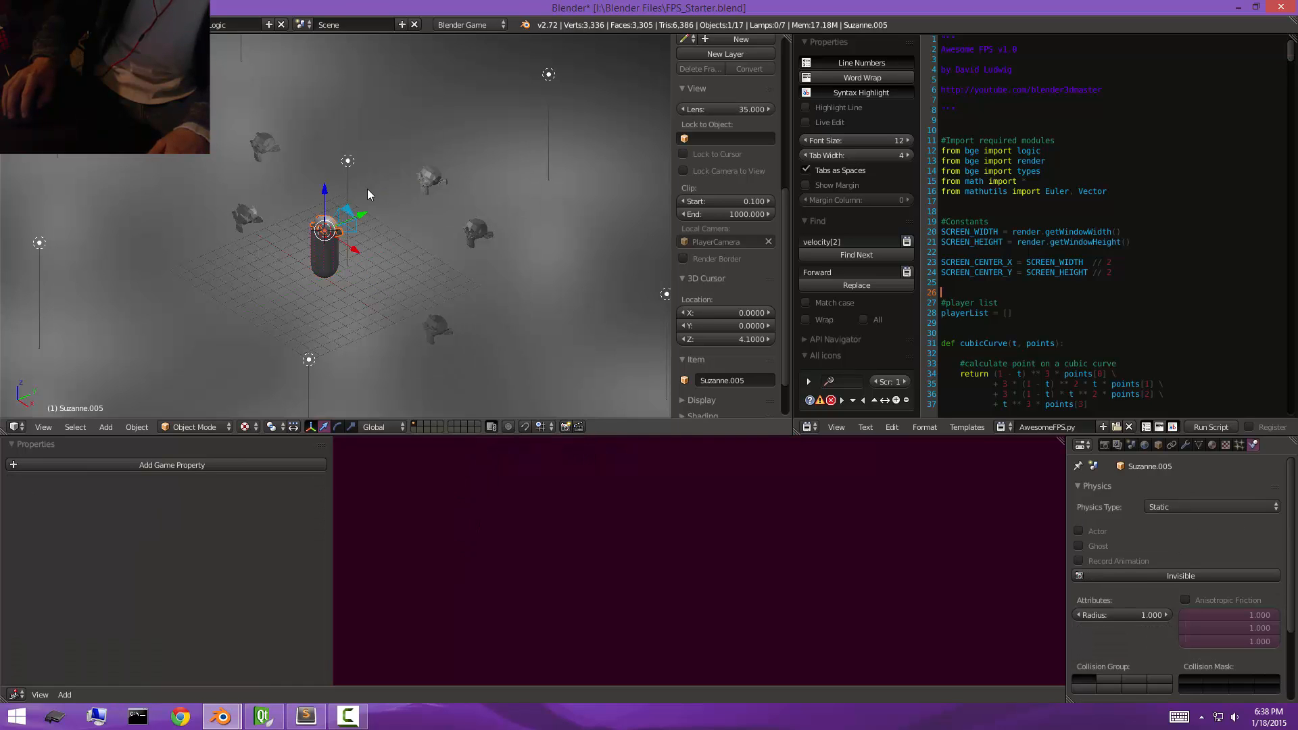
click(1212, 445)
click(1158, 535)
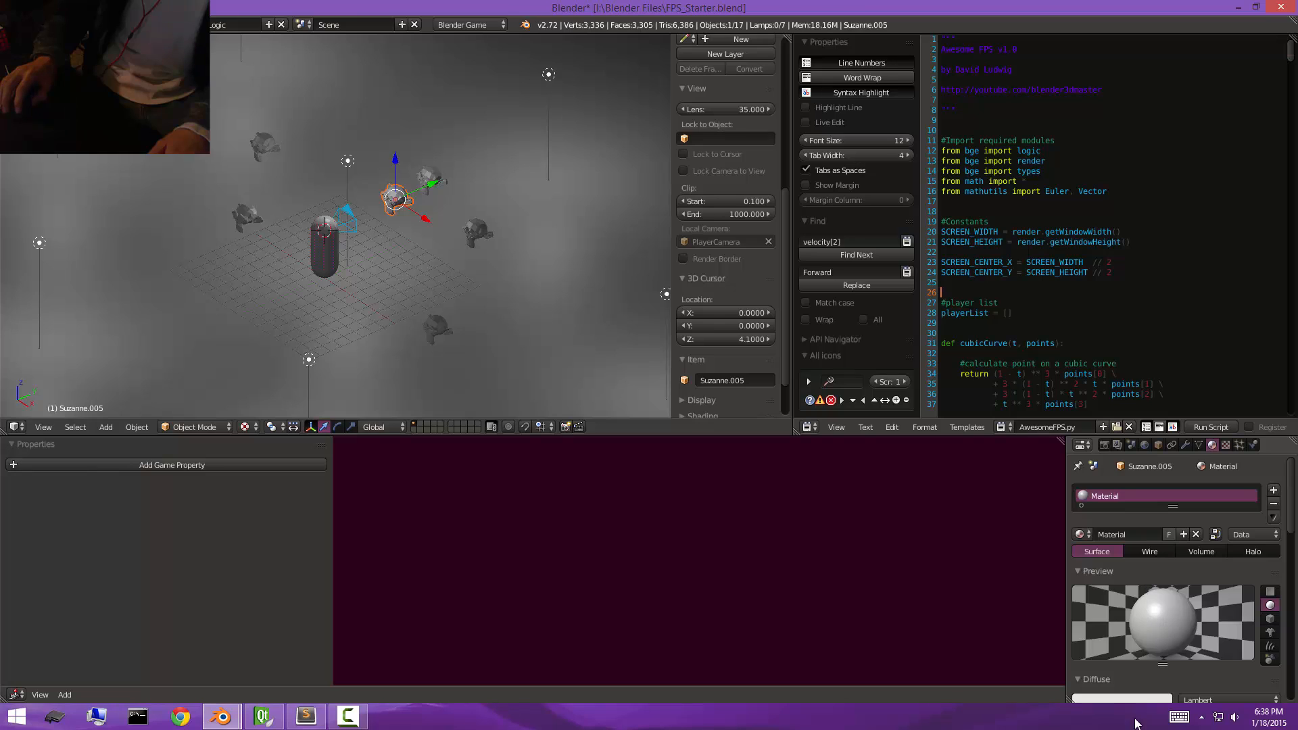
click(1147, 700)
click(1145, 539)
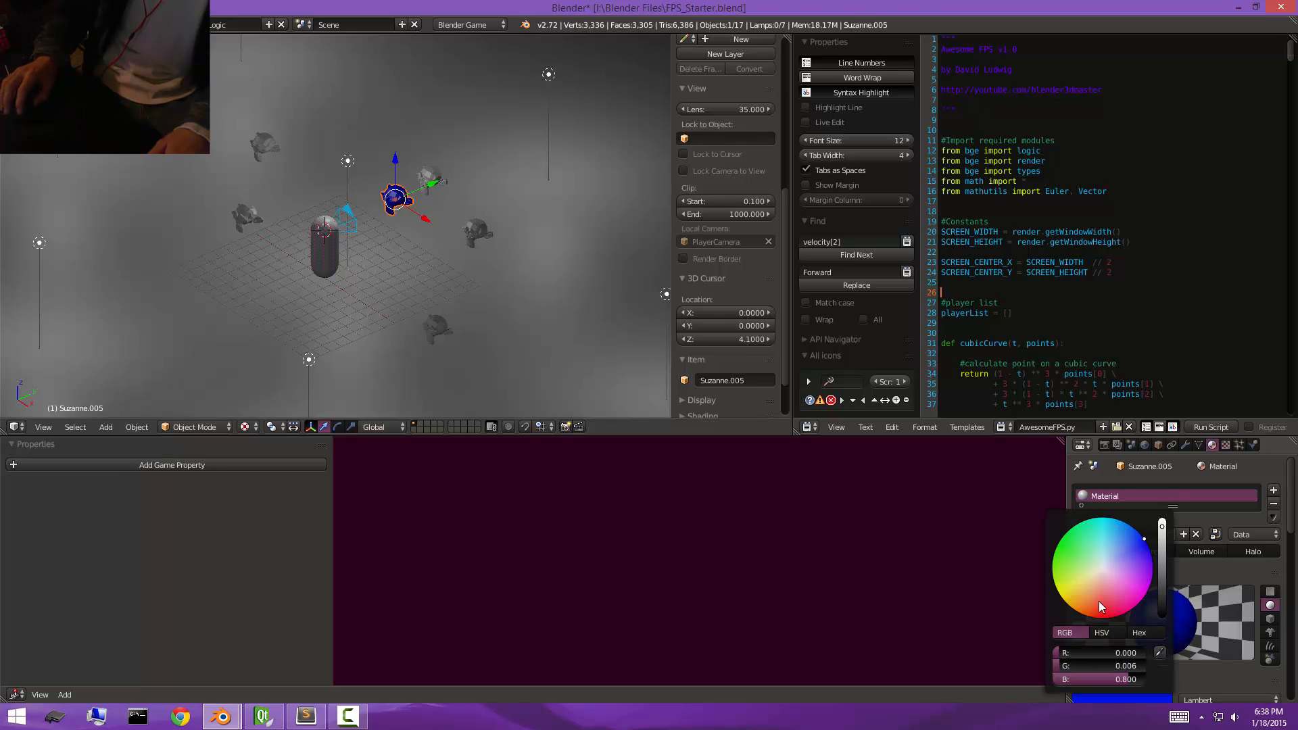
Select the capsule together with the blue monkey and add an And controller to the monkey.
right_click(330, 245)
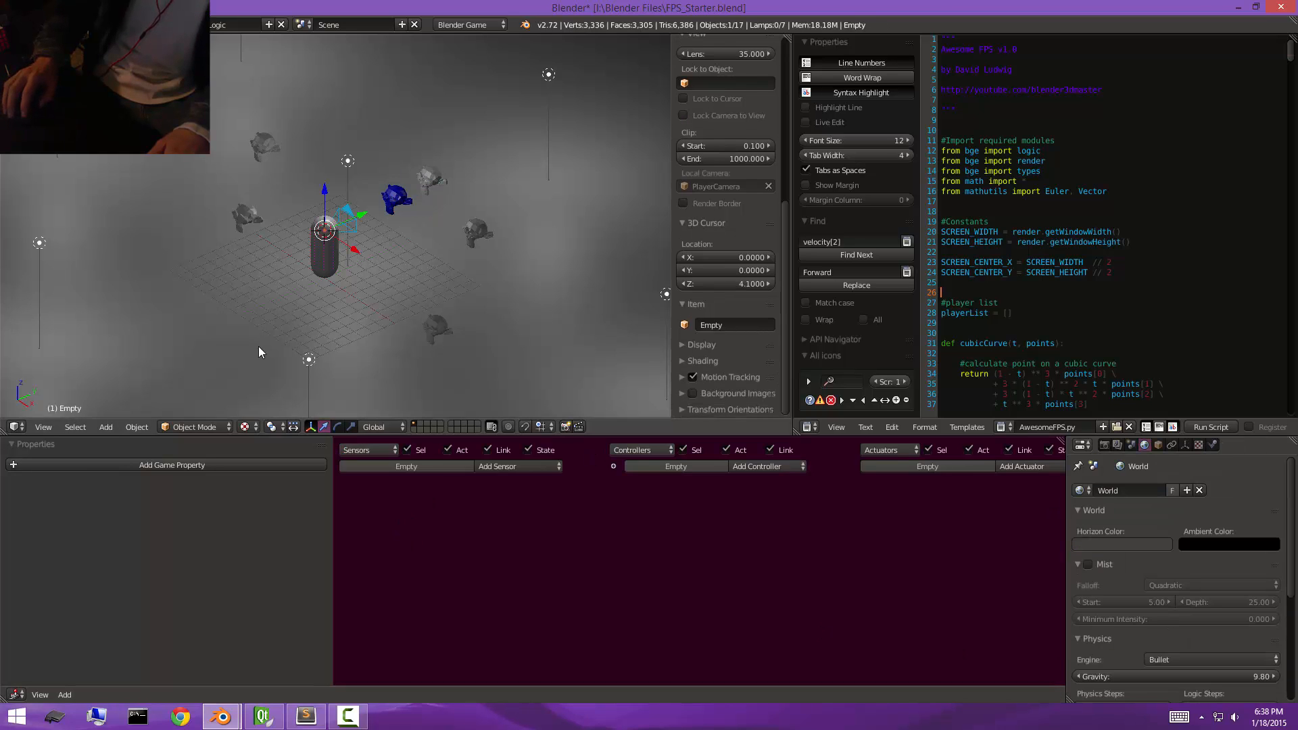
right_click(329, 260)
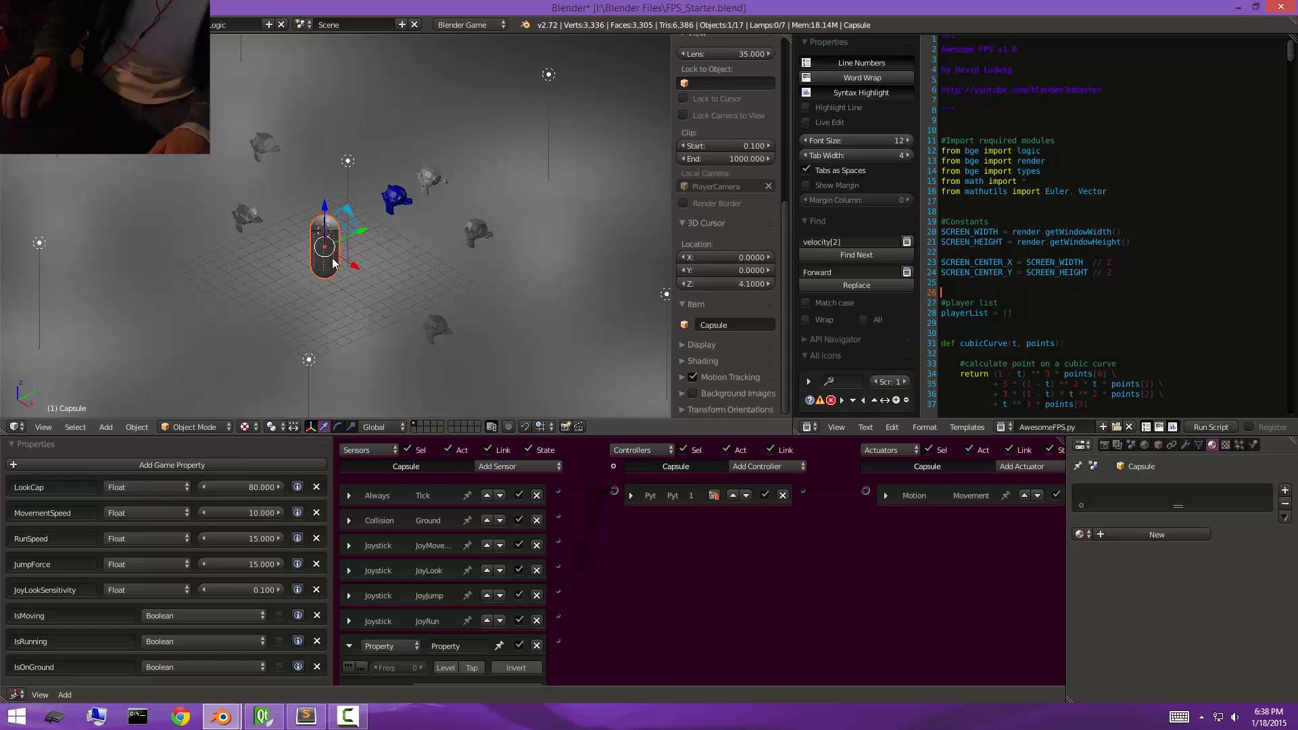
shift+right_click(399, 197)
click(745, 467)
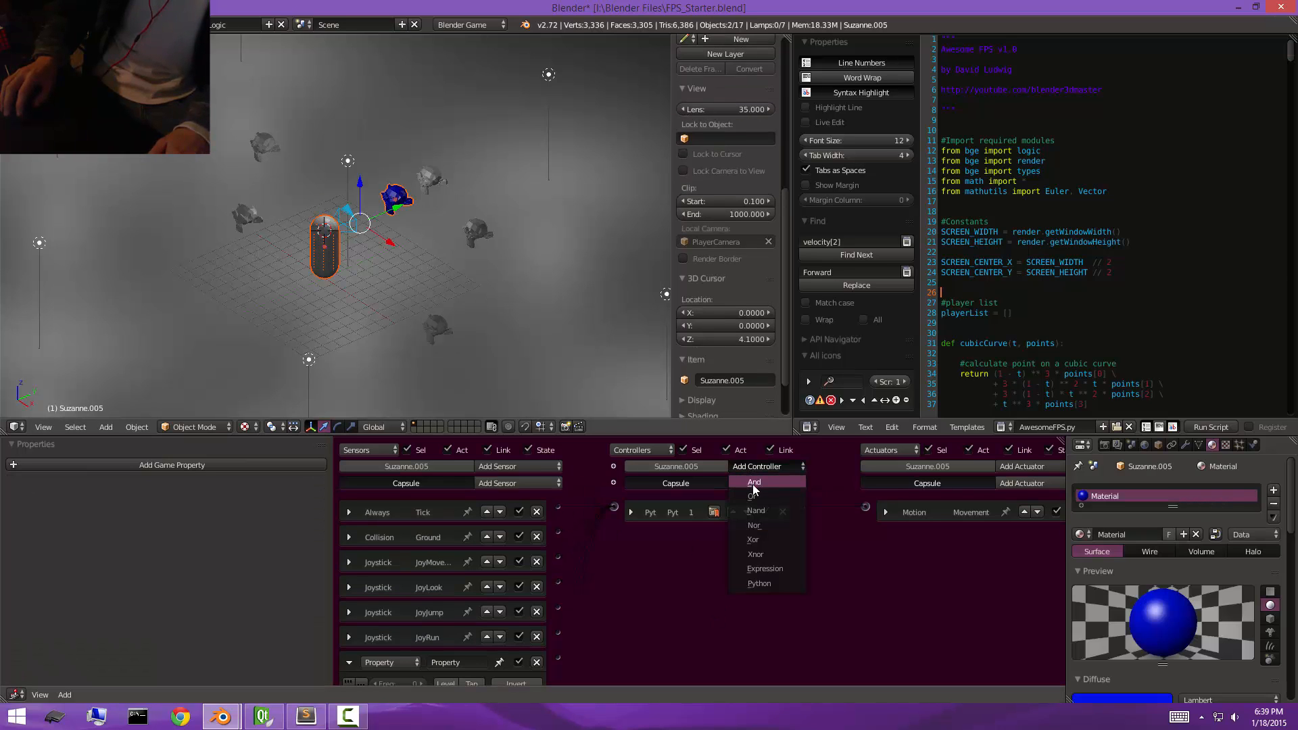
click(753, 484)
Add a Motion actuator to the blue monkey with a Z rotation of 5°.
click(996, 484)
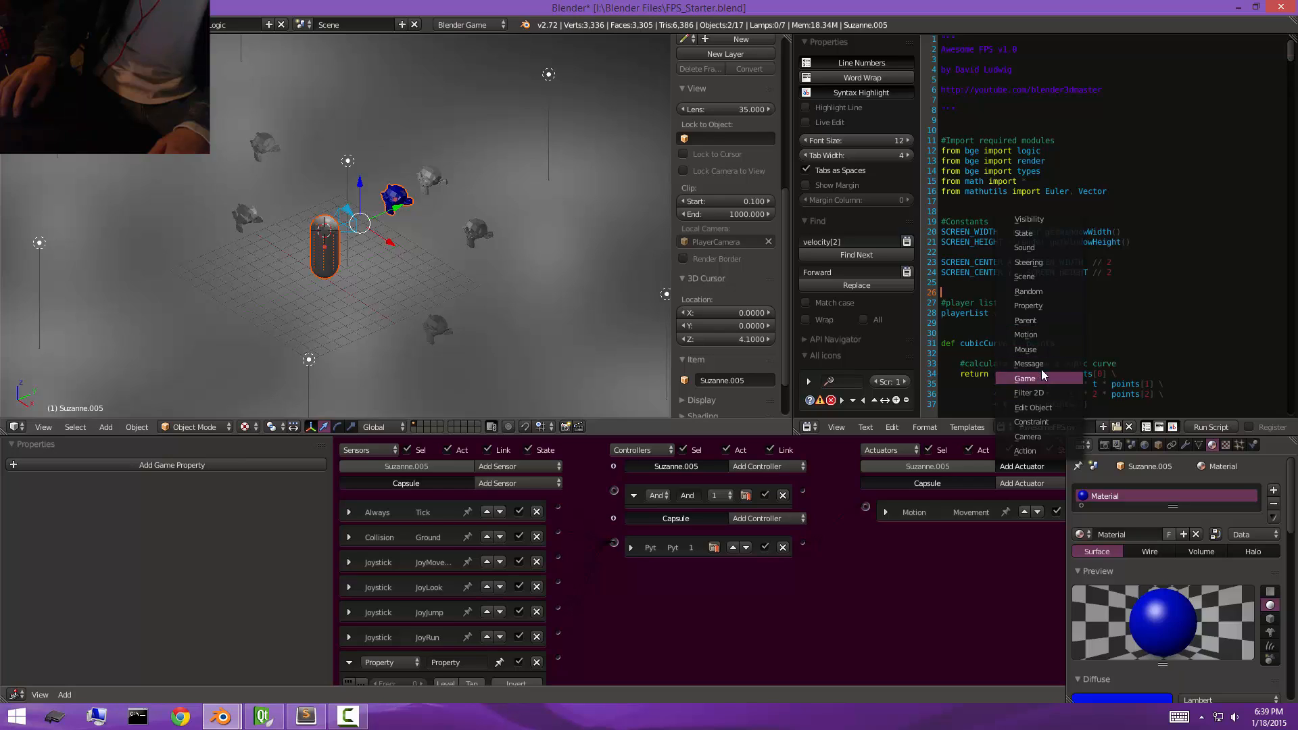
click(1028, 335)
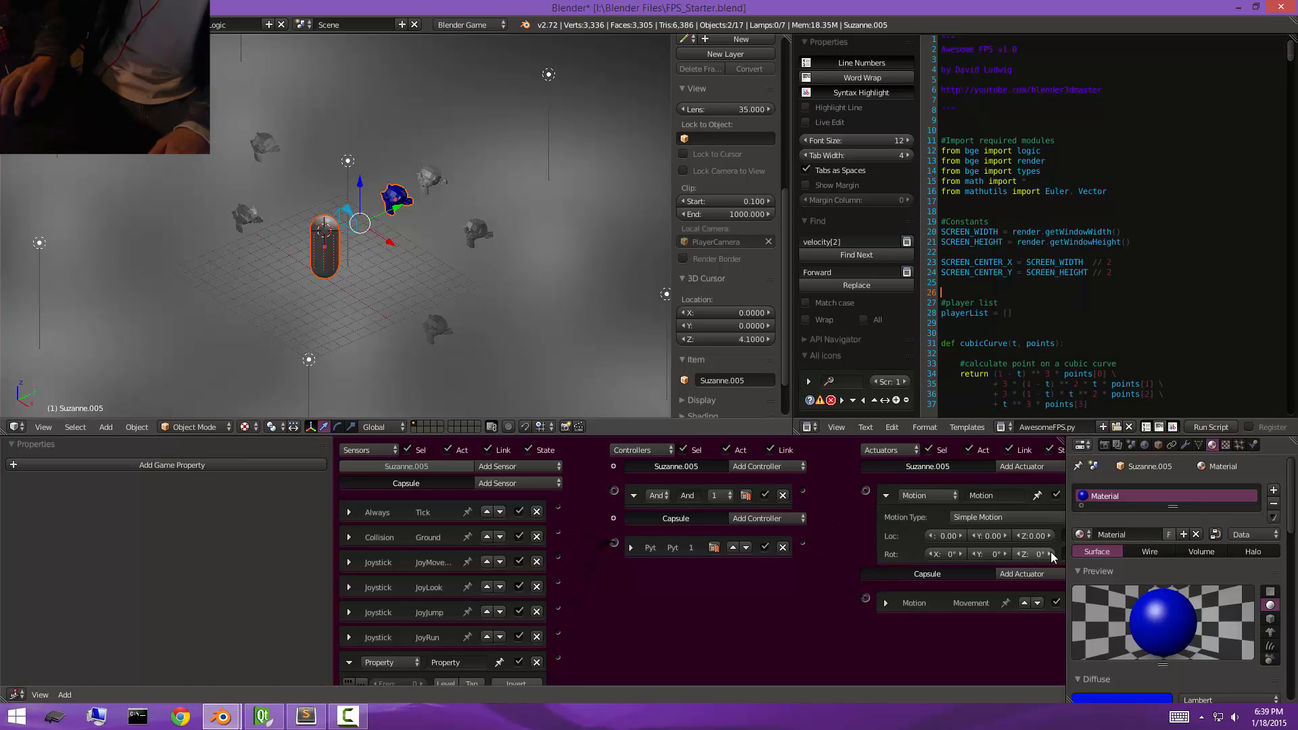
click(1049, 552)
click(1049, 552)
Link the capsule's Property sensor through the monkey's And controller to its Motion actuator, and test-run the game.
drag(866, 491, 803, 492)
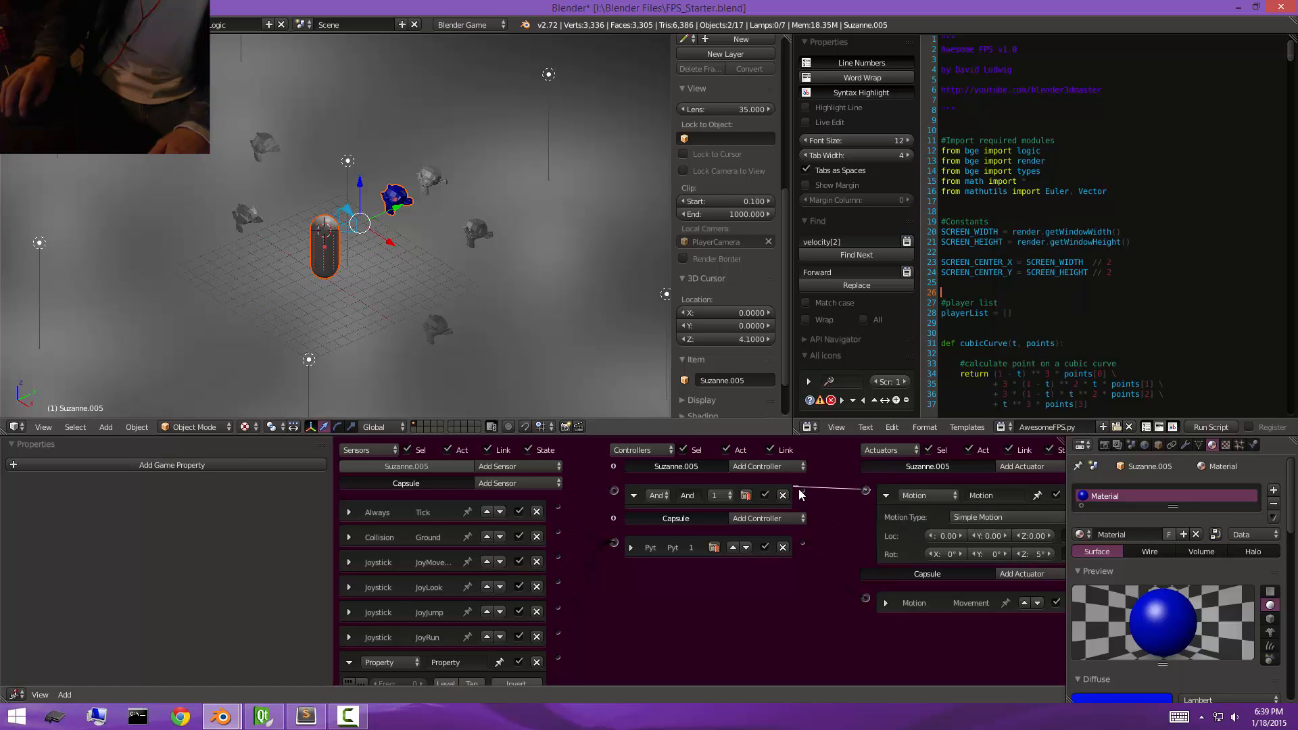
scroll(574, 624, down, 2)
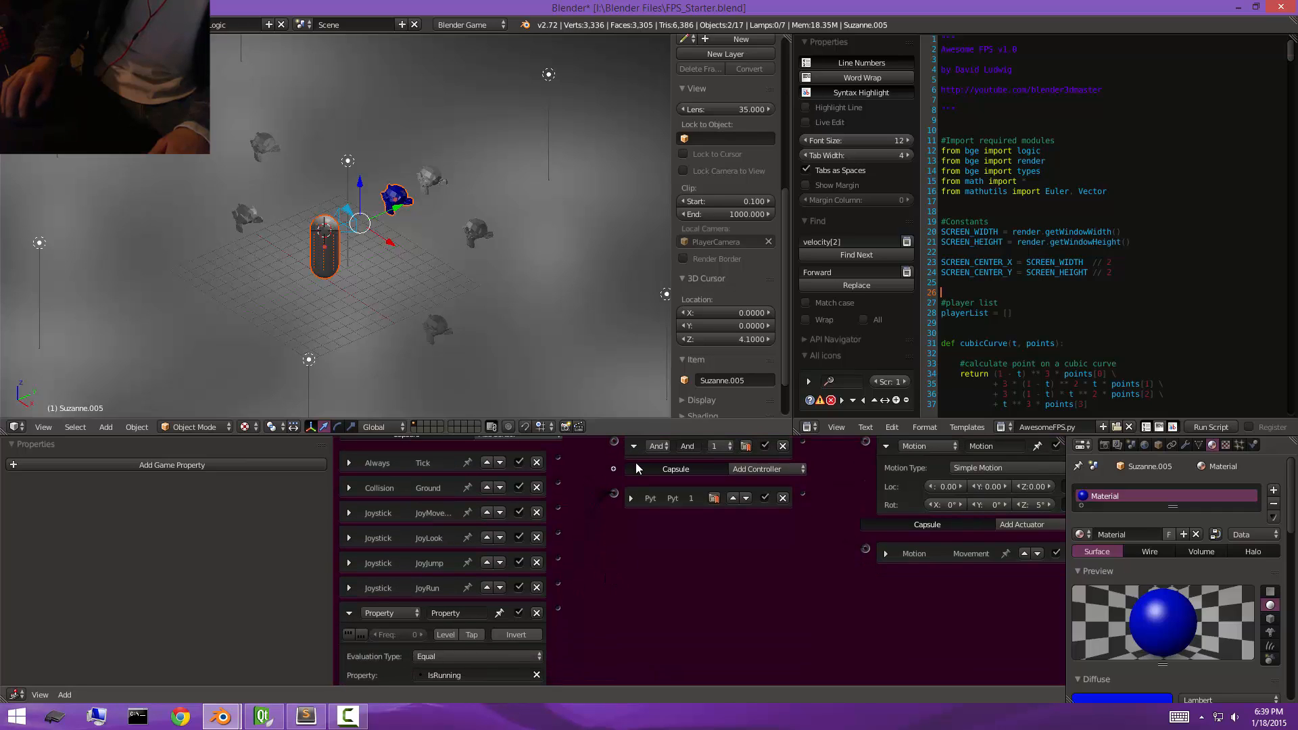
drag(611, 443, 558, 608)
scroll(577, 598, down, 1)
scroll(576, 608, up, 3)
click(348, 651)
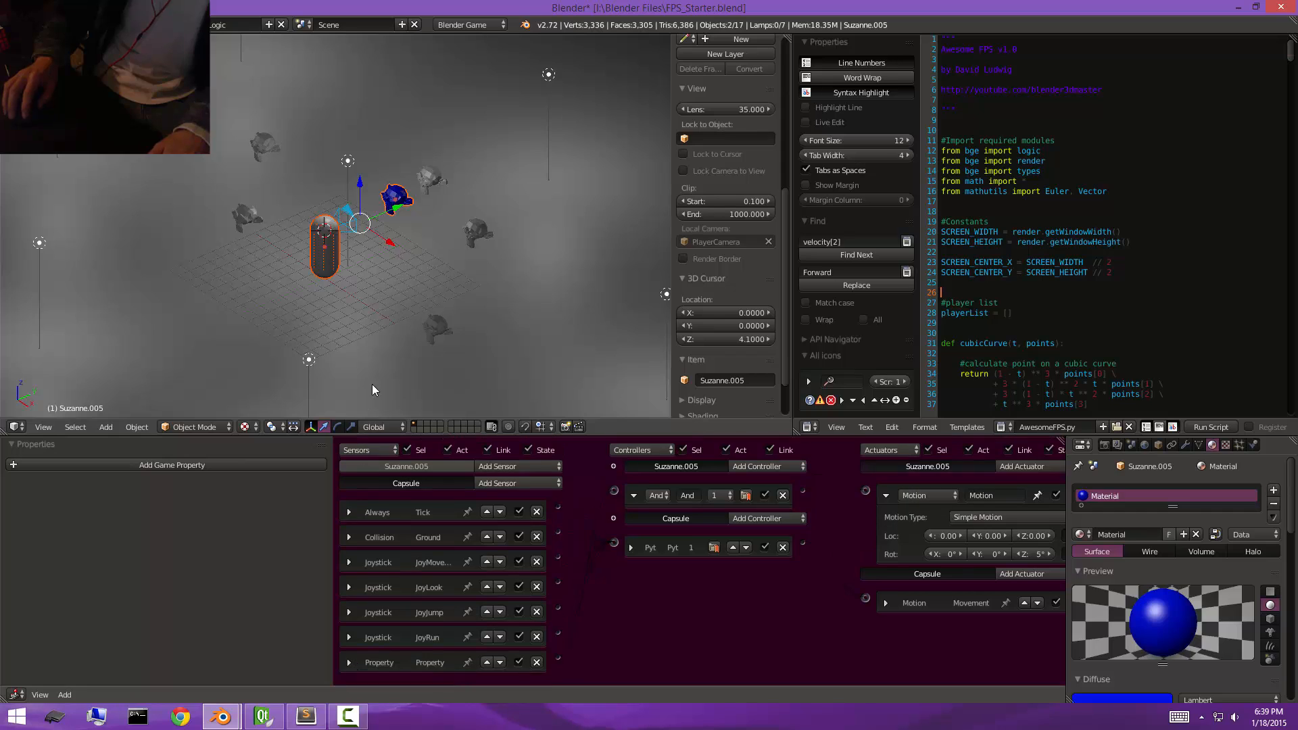
key(p)
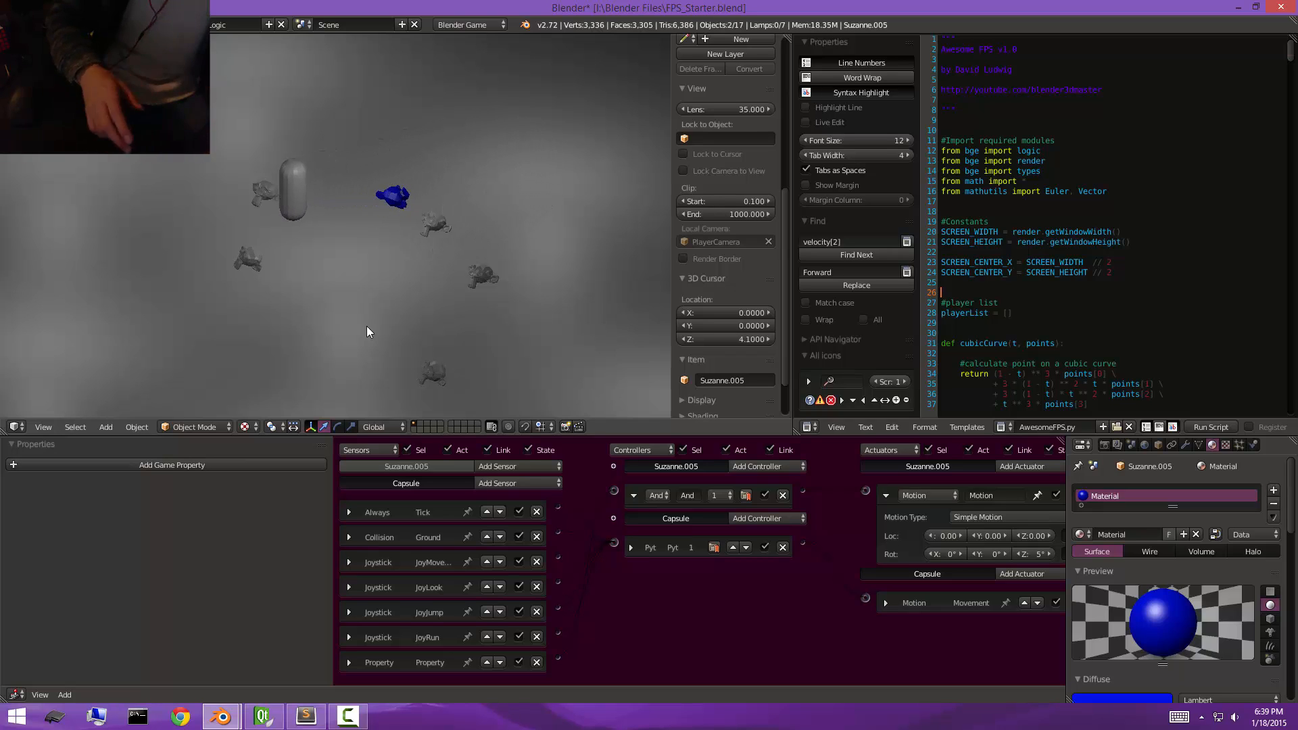
key(Escape)
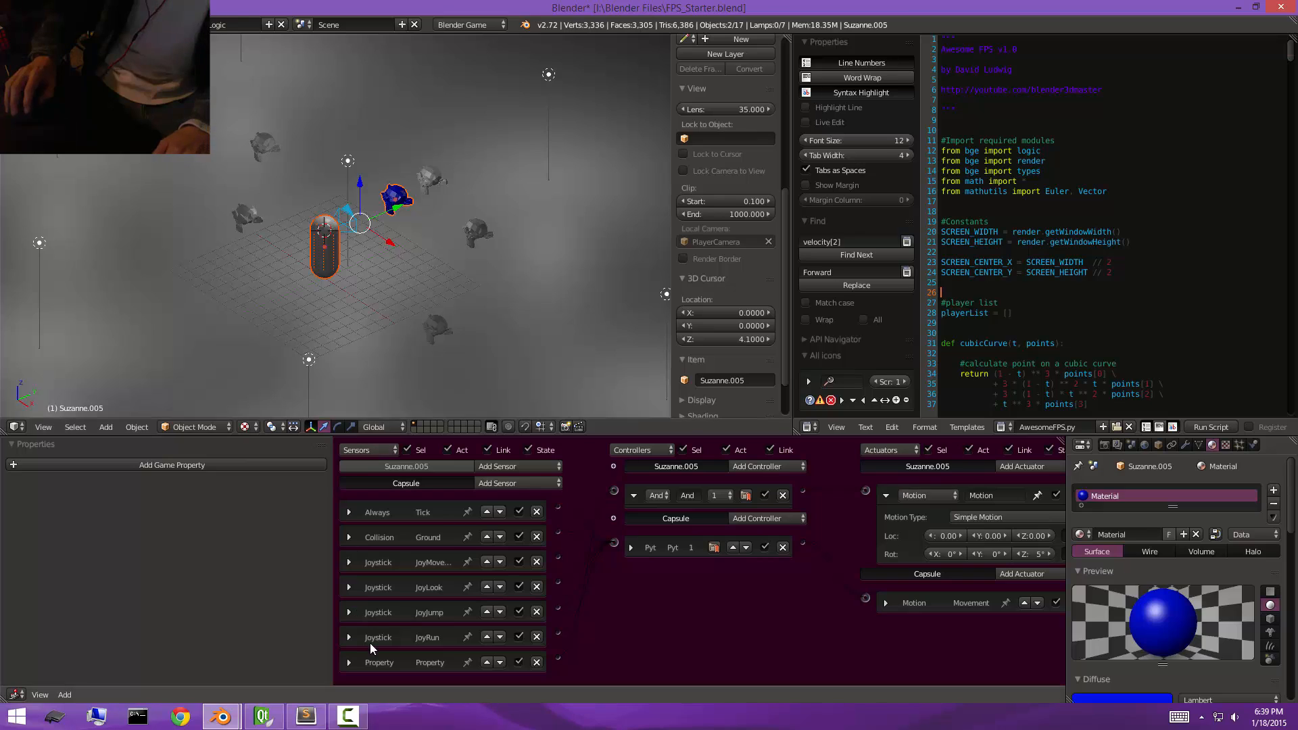
Switch the Property sensor to check IsOnGround, and test-run the game.
click(349, 662)
scroll(399, 602, down, 3)
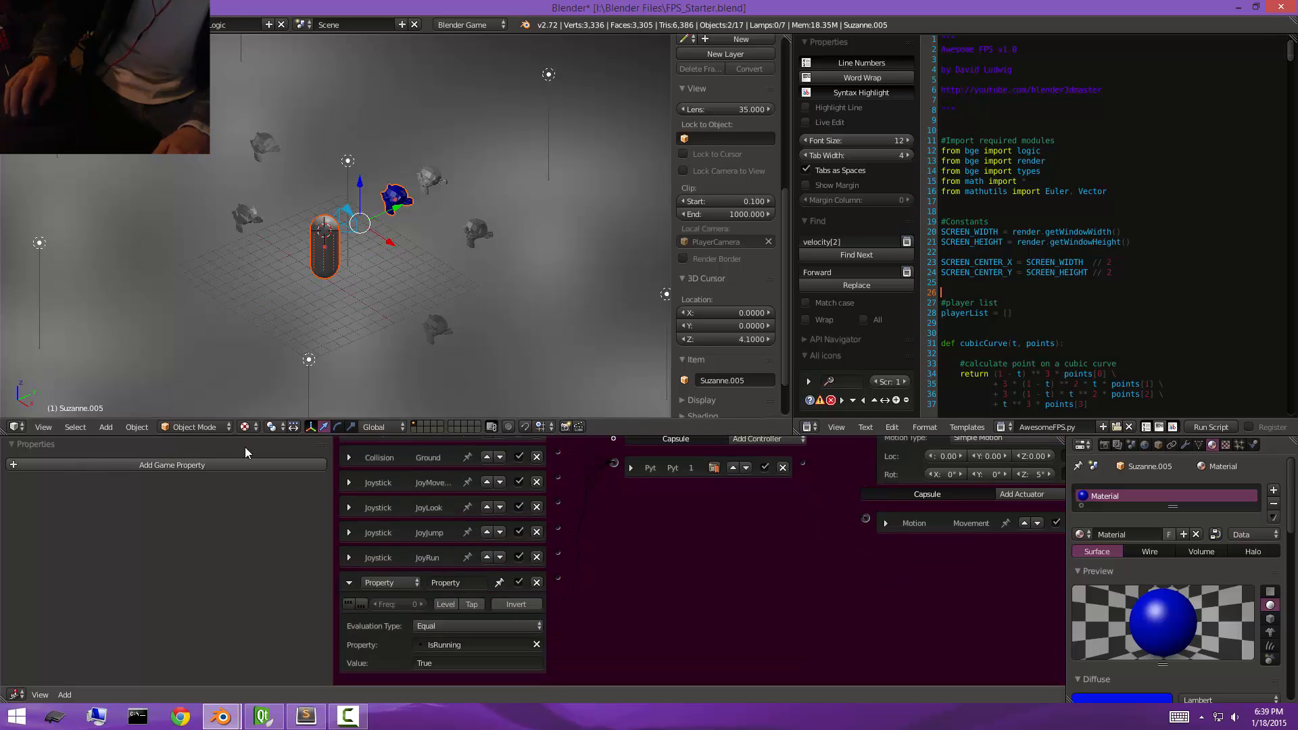
click(500, 643)
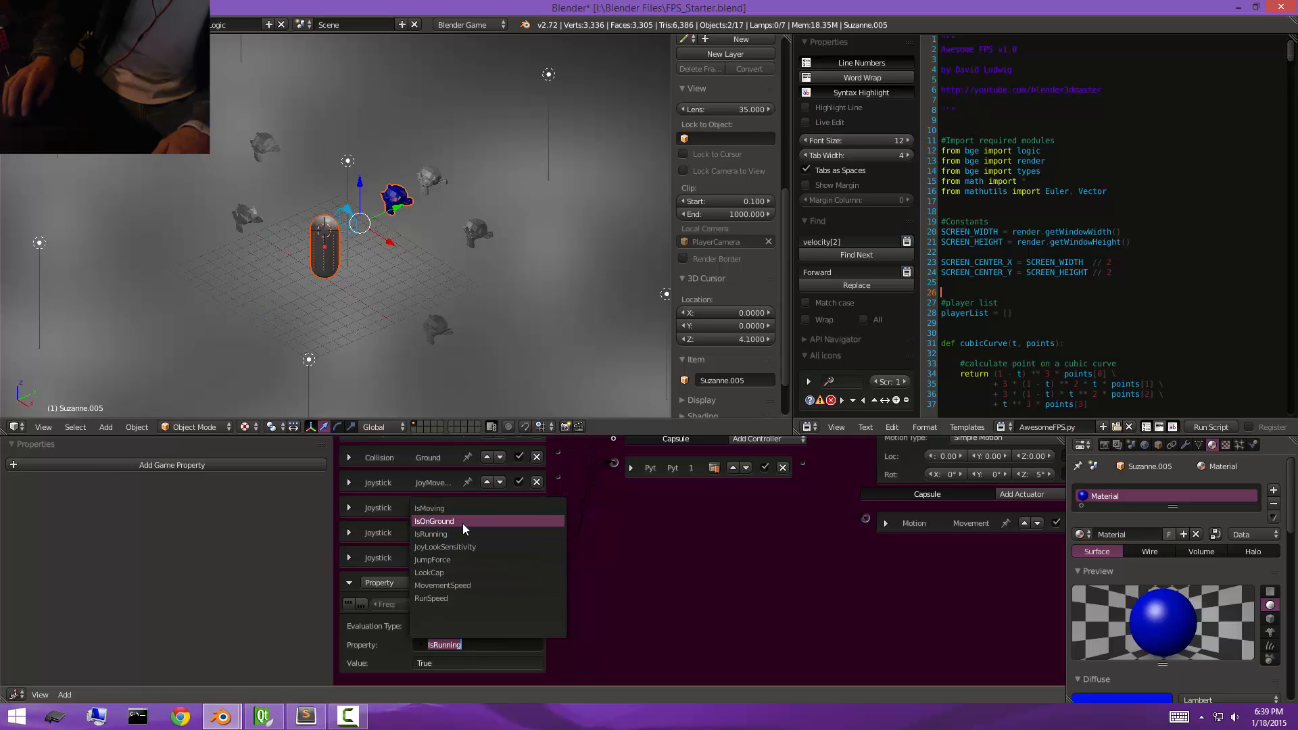
click(462, 522)
key(p)
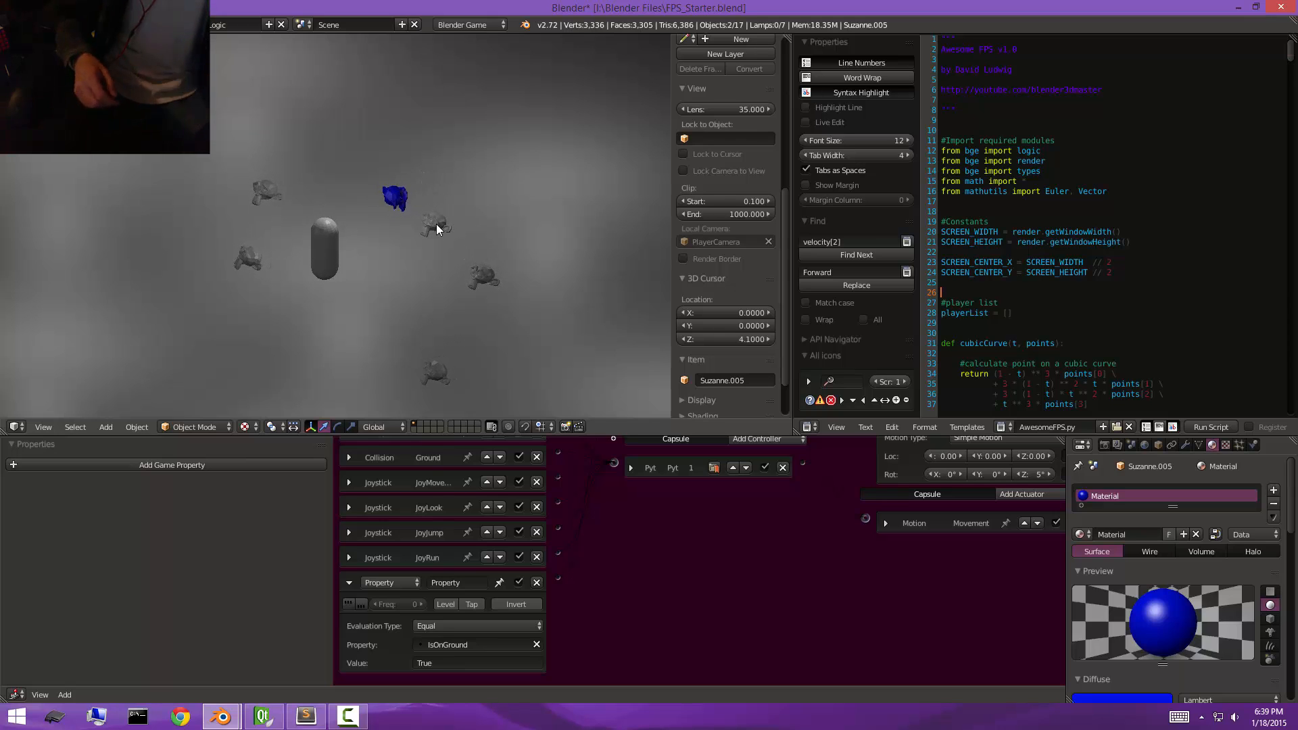
key(Escape)
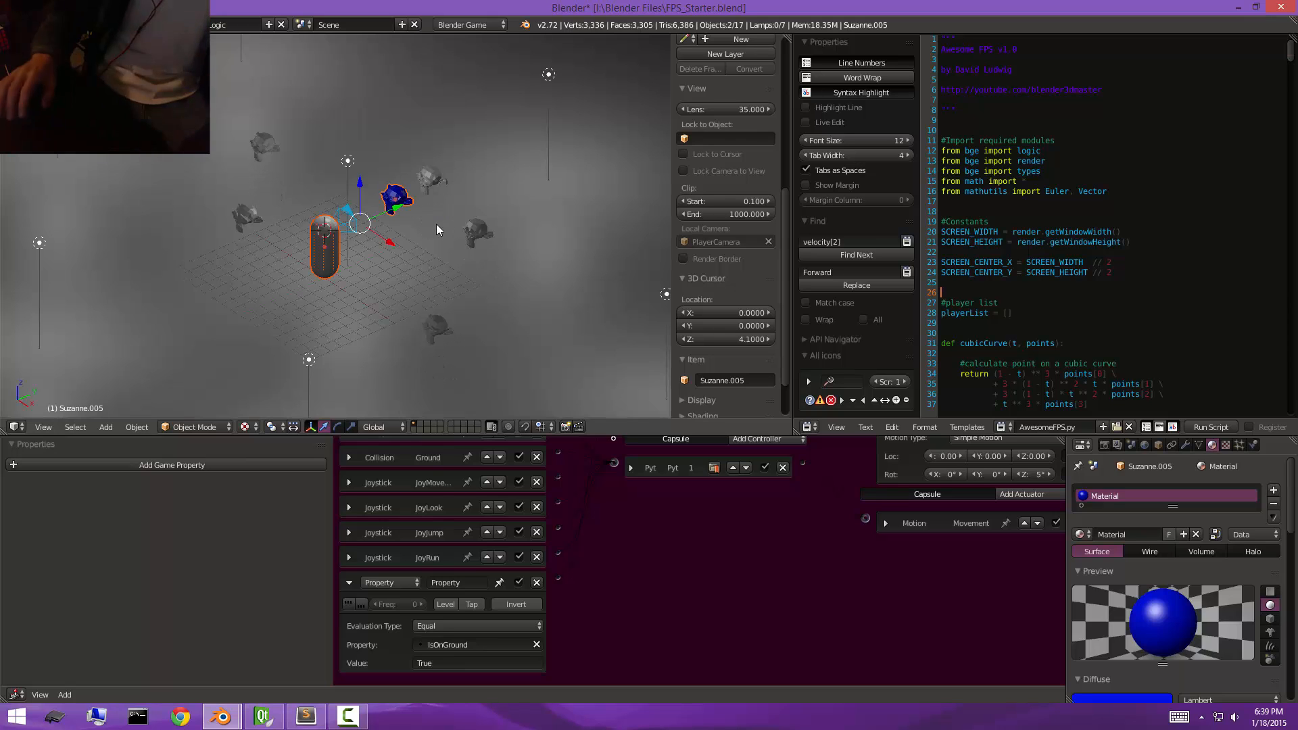
Set the Property sensor's comparison value to False and test-run the game again.
click(472, 660)
text(False)
key(Return)
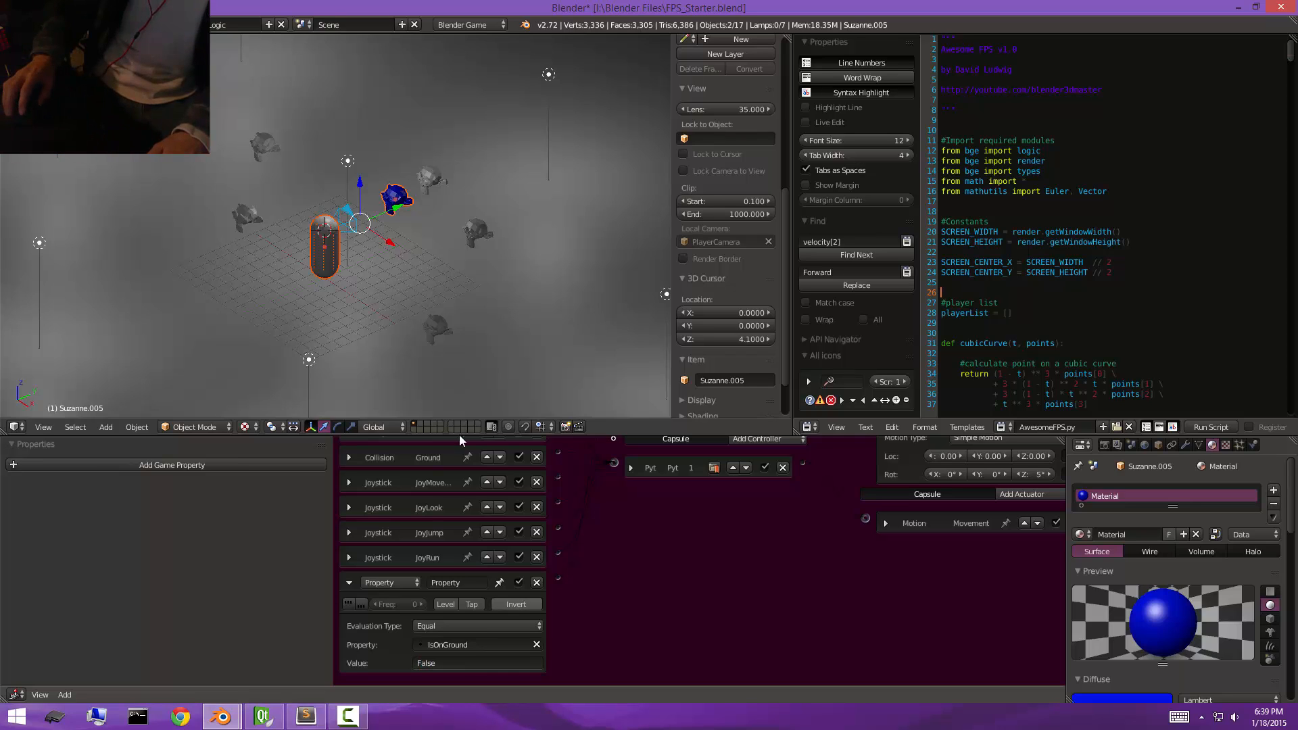
key(p)
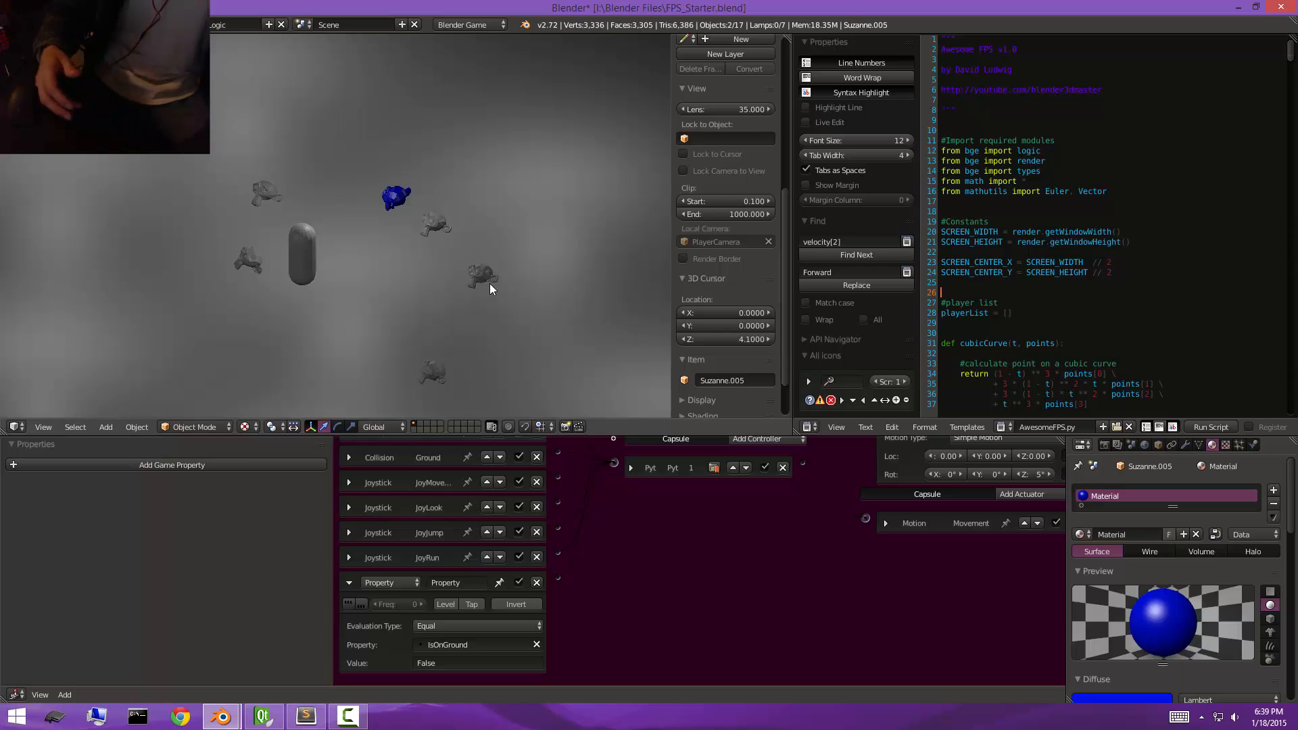
key(Escape)
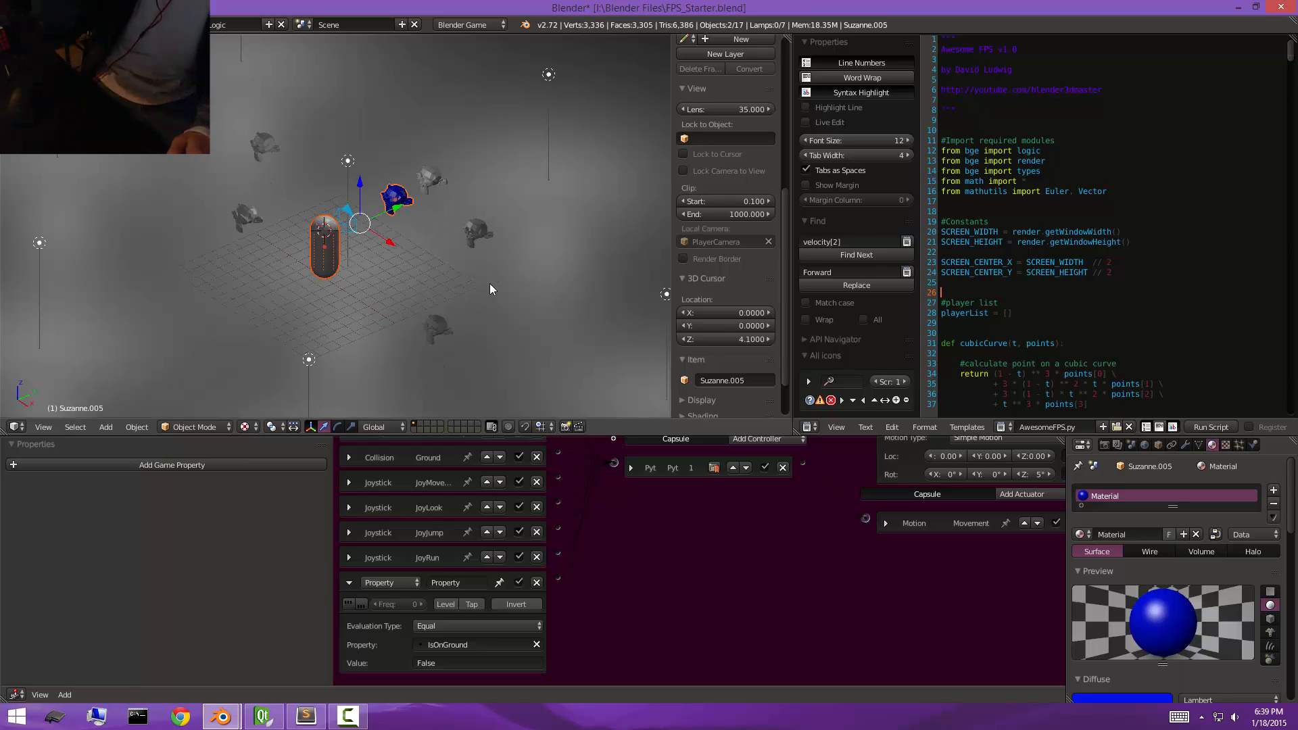
Select only the capsule so its game properties are shown.
scroll(490, 283, down, 2)
scroll(320, 245, up, 2)
right_click(320, 245)
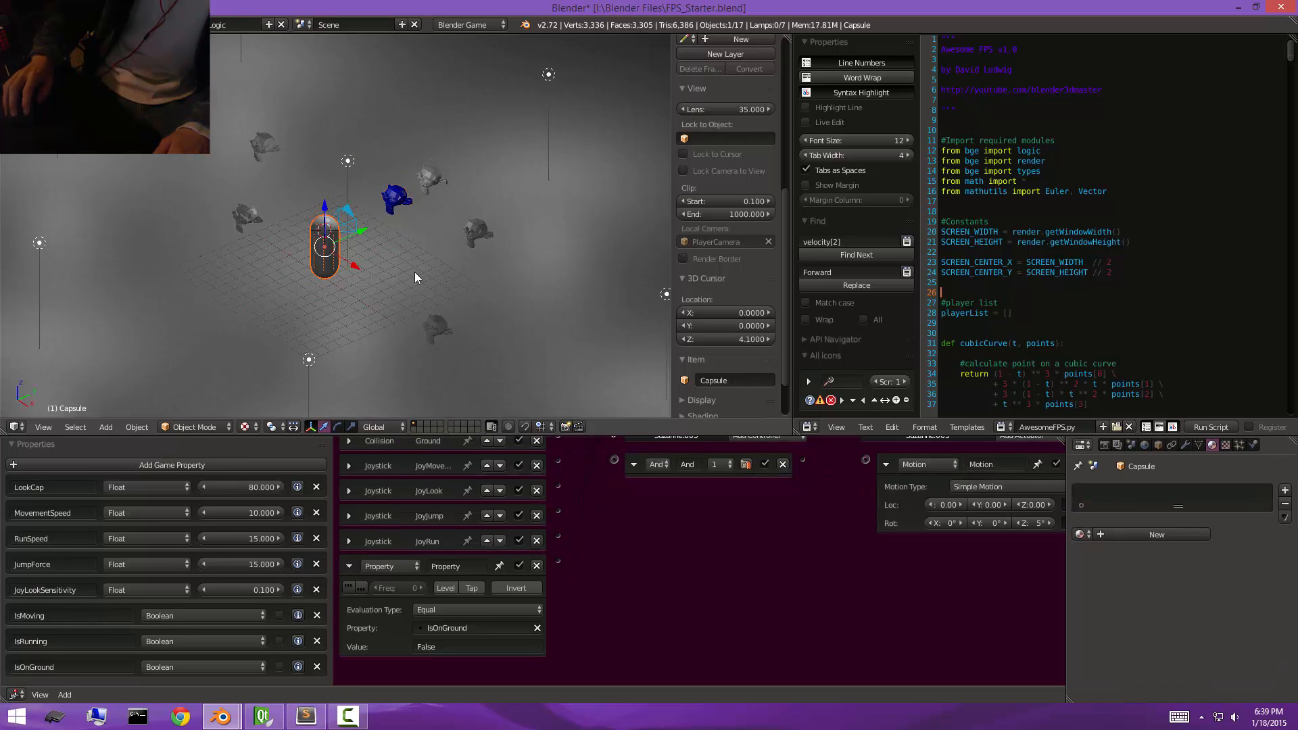
middle_drag(415, 271, 406, 365)
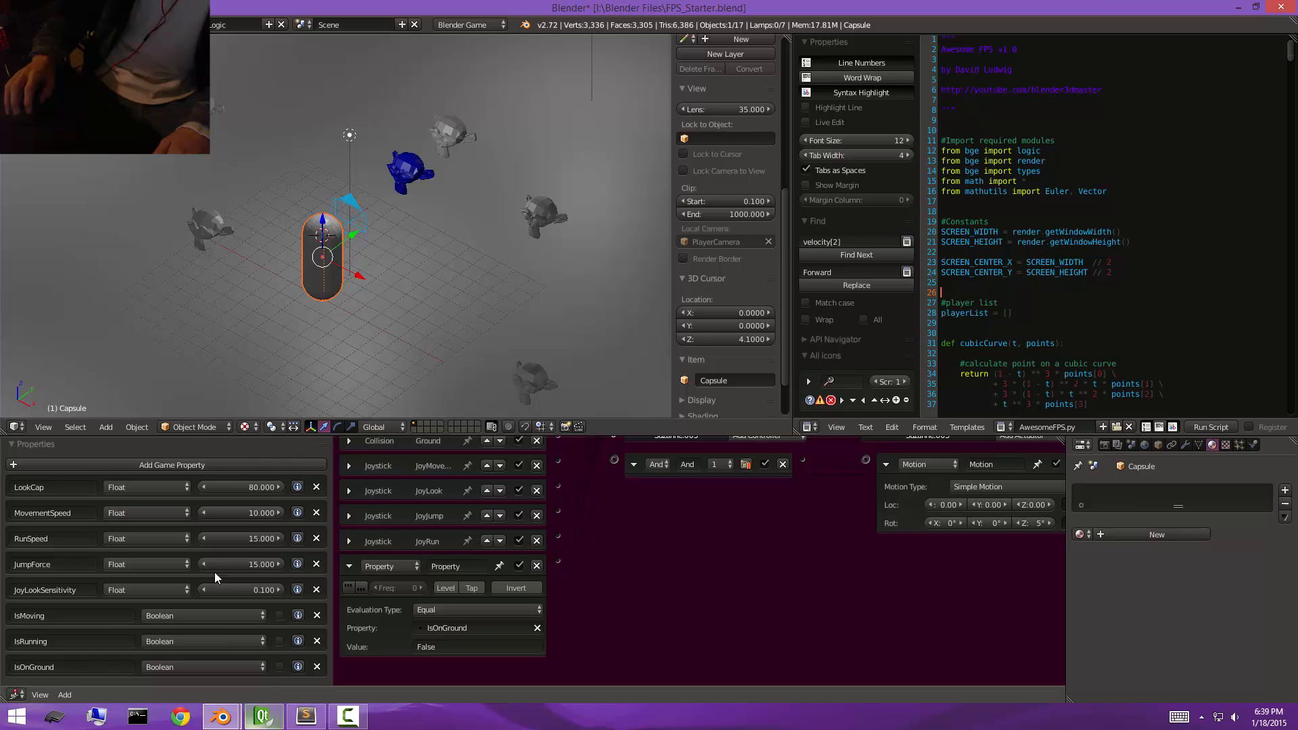